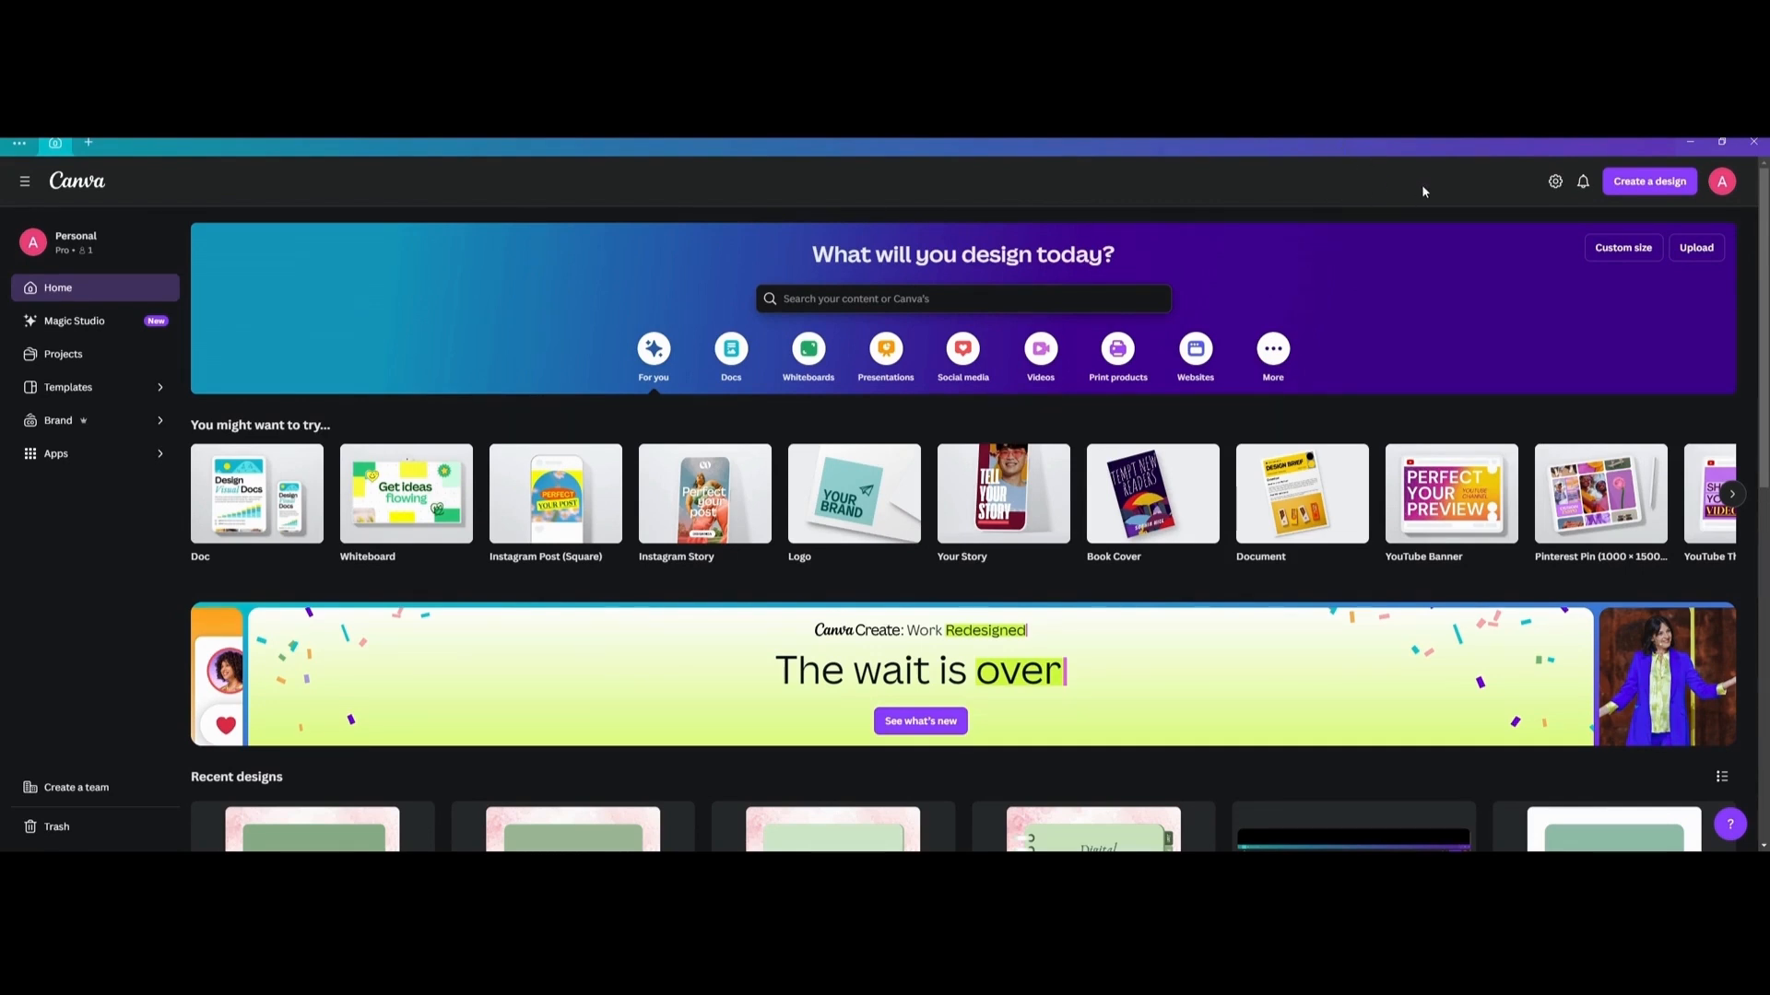
Create a new custom-size design measuring 8.5 × 11 in.
click(1670, 185)
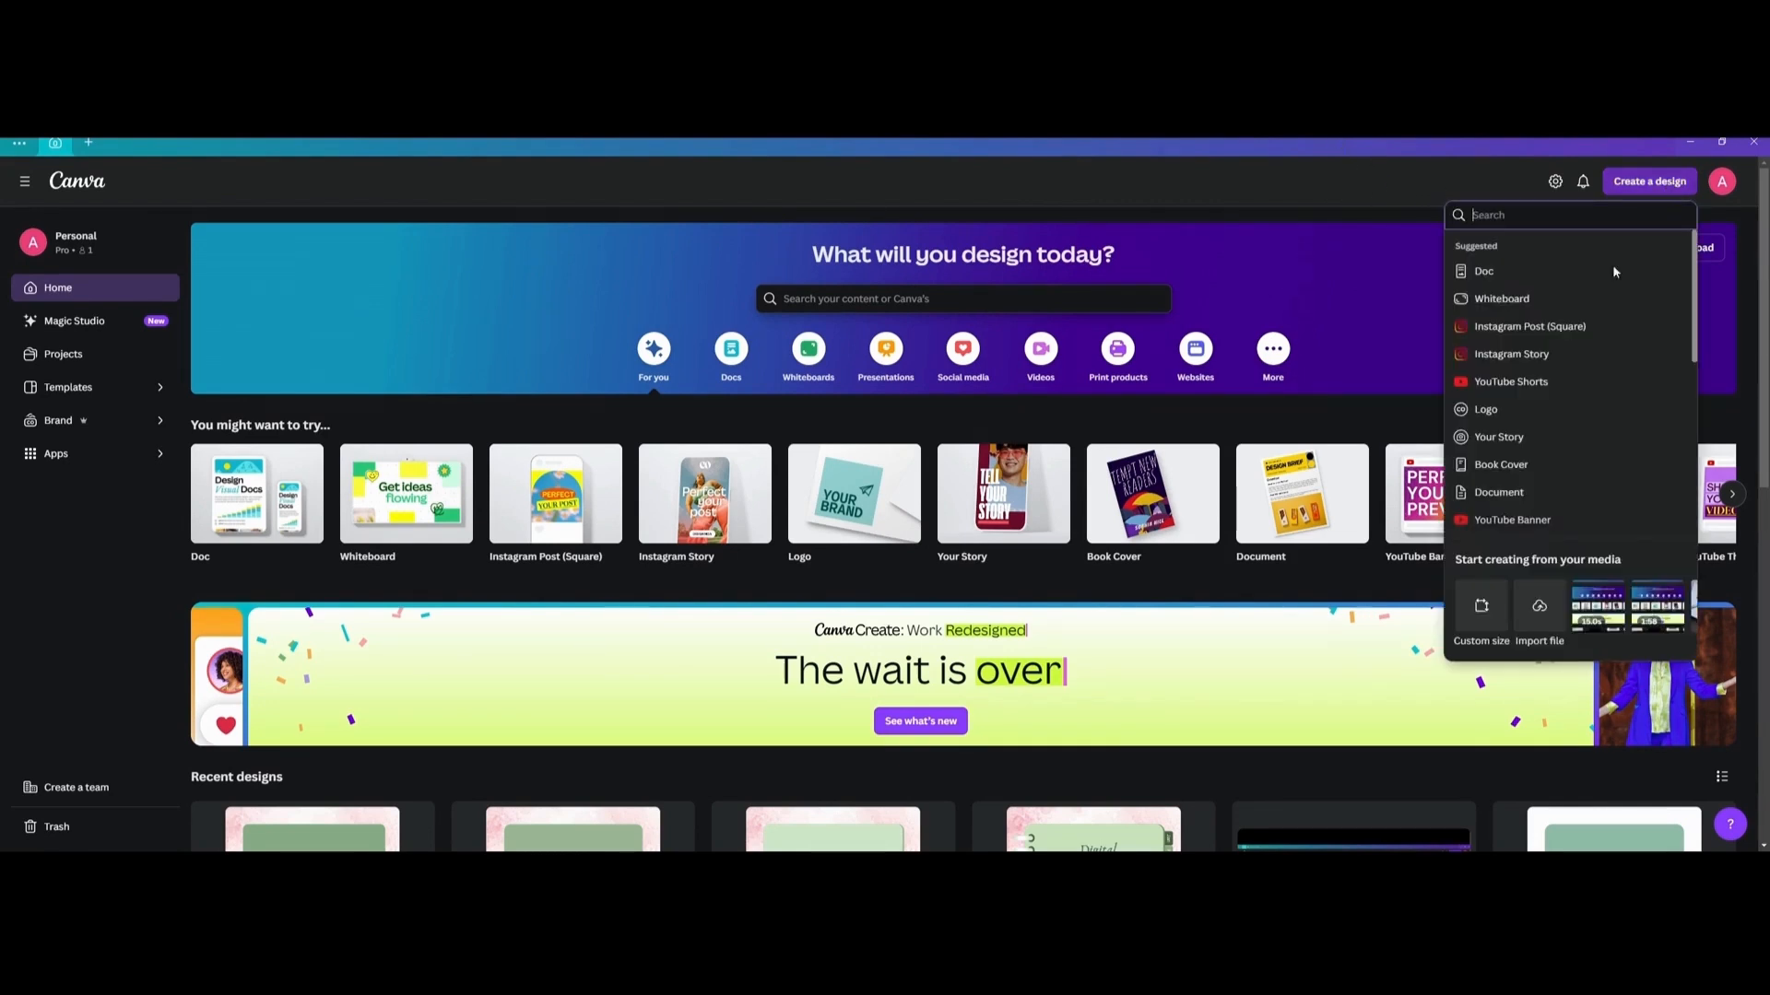
click(1490, 527)
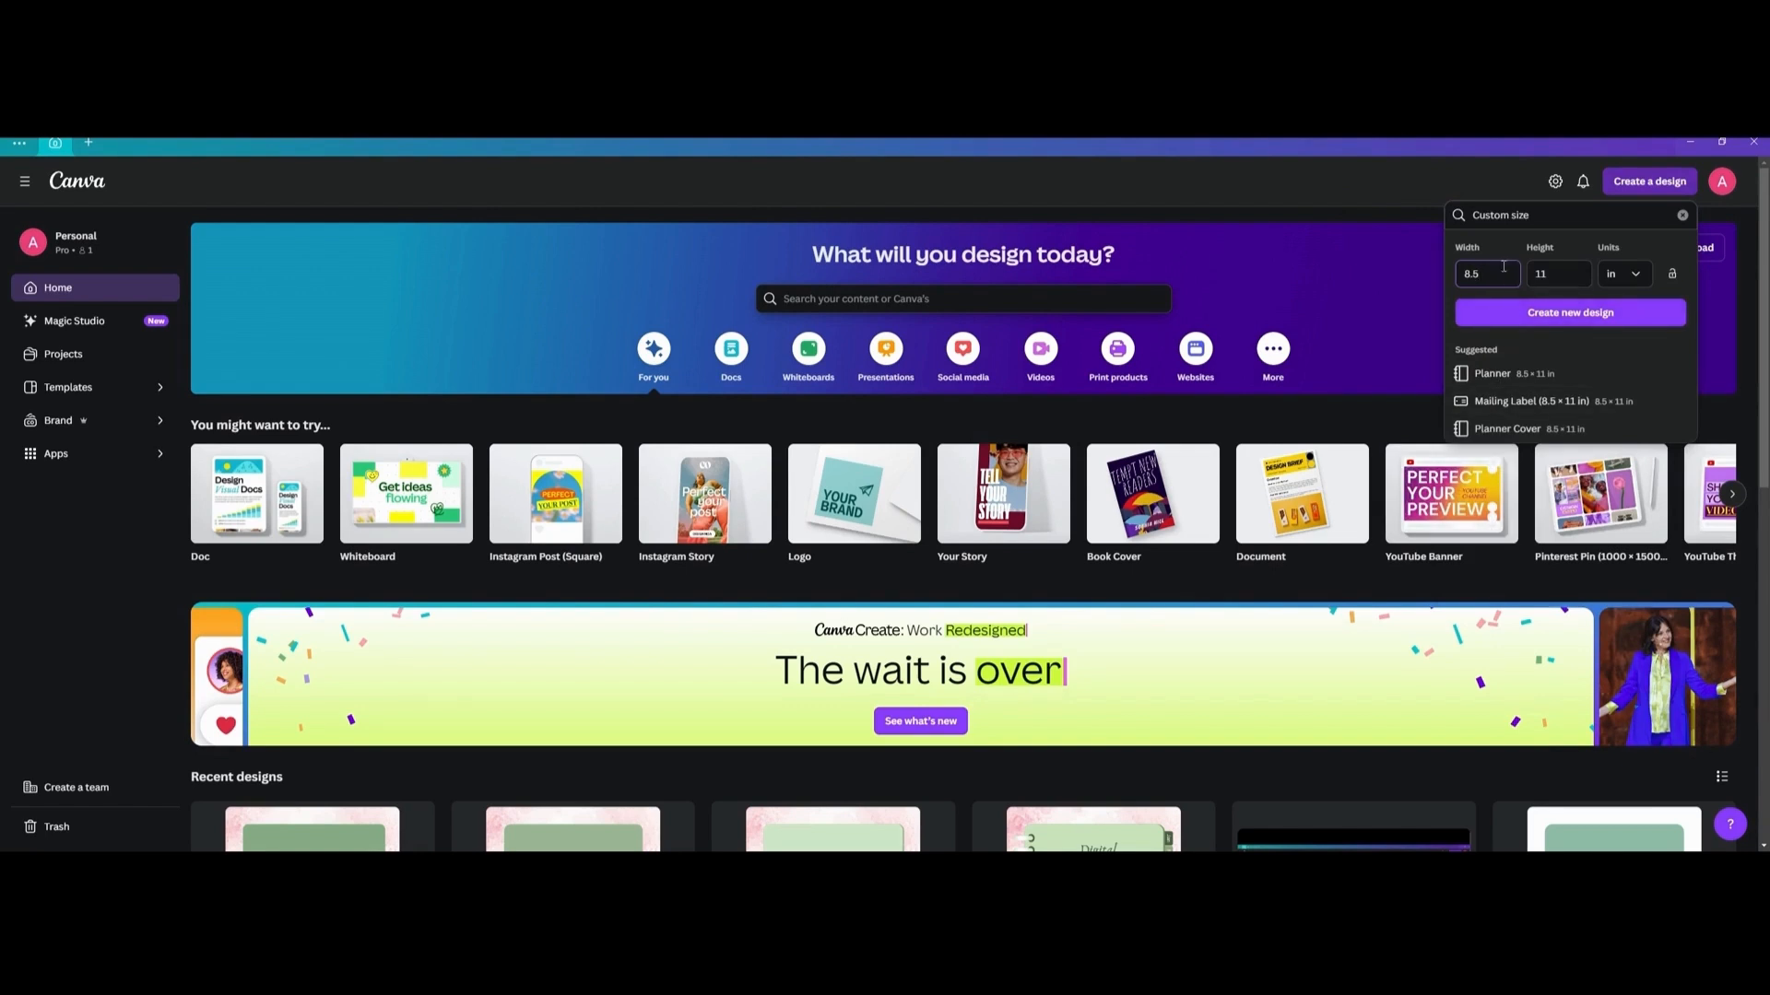
click(1546, 276)
click(1557, 314)
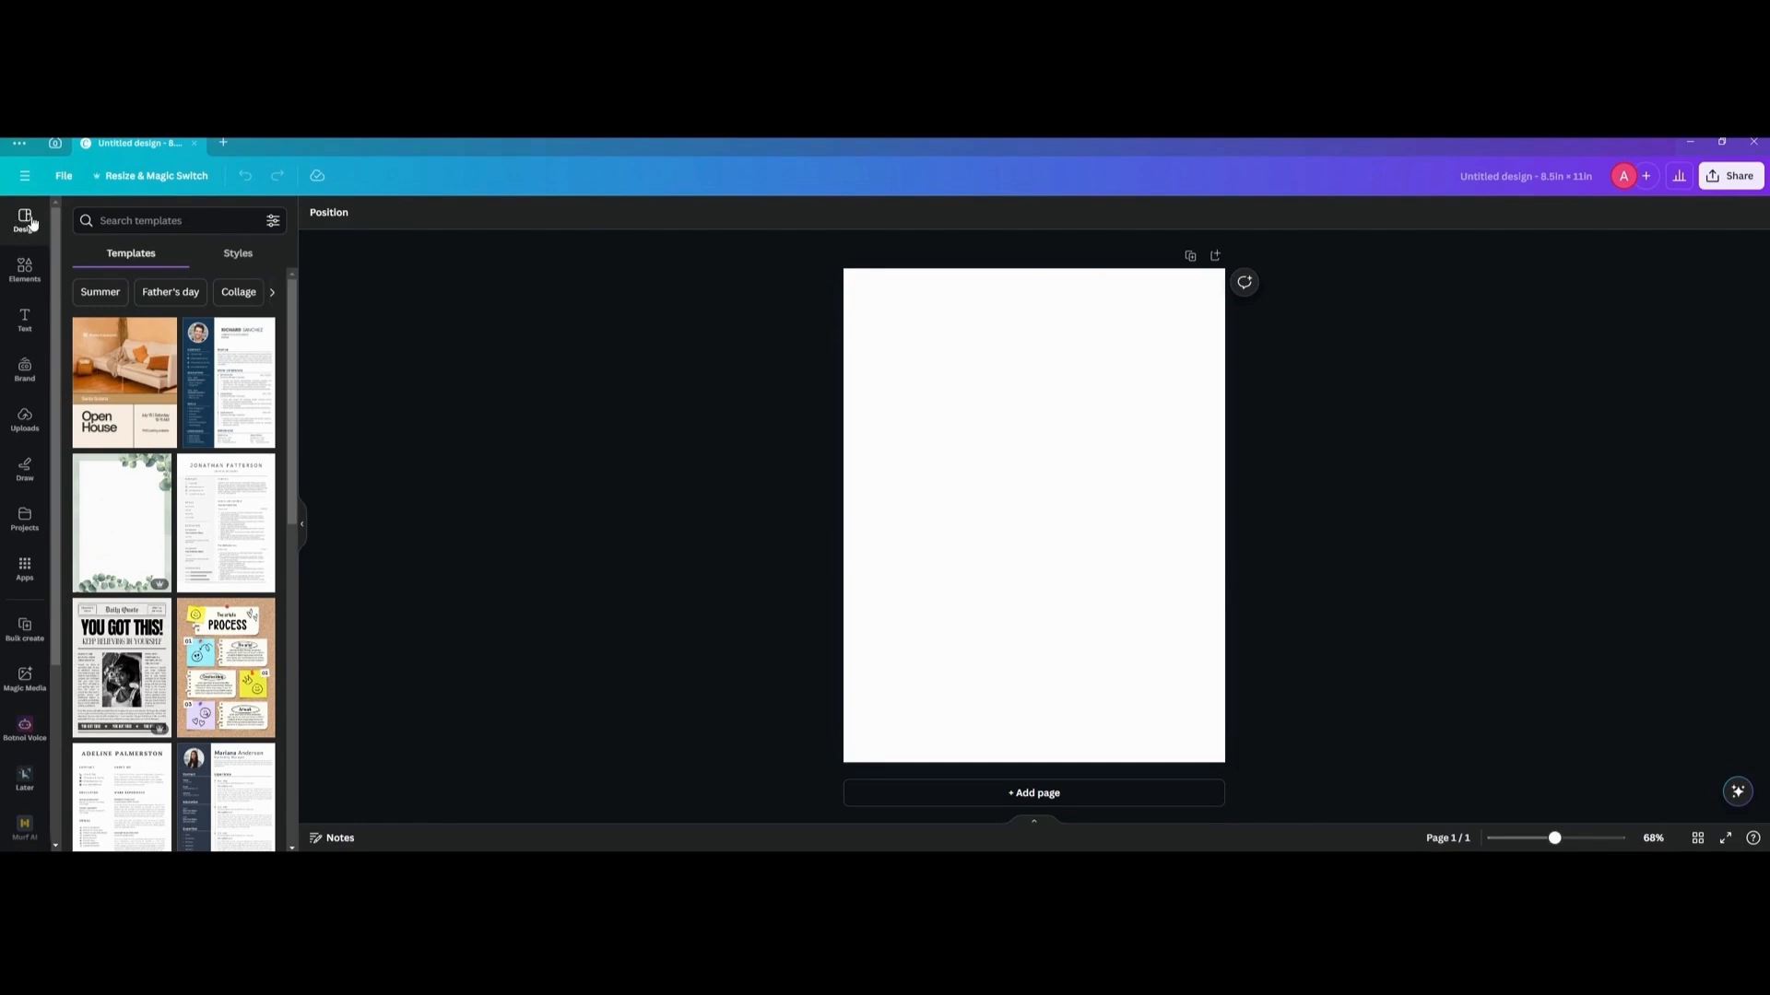
Search the templates for "Background" and apply the pink and gold elegant watercolour background to the page.
click(131, 212)
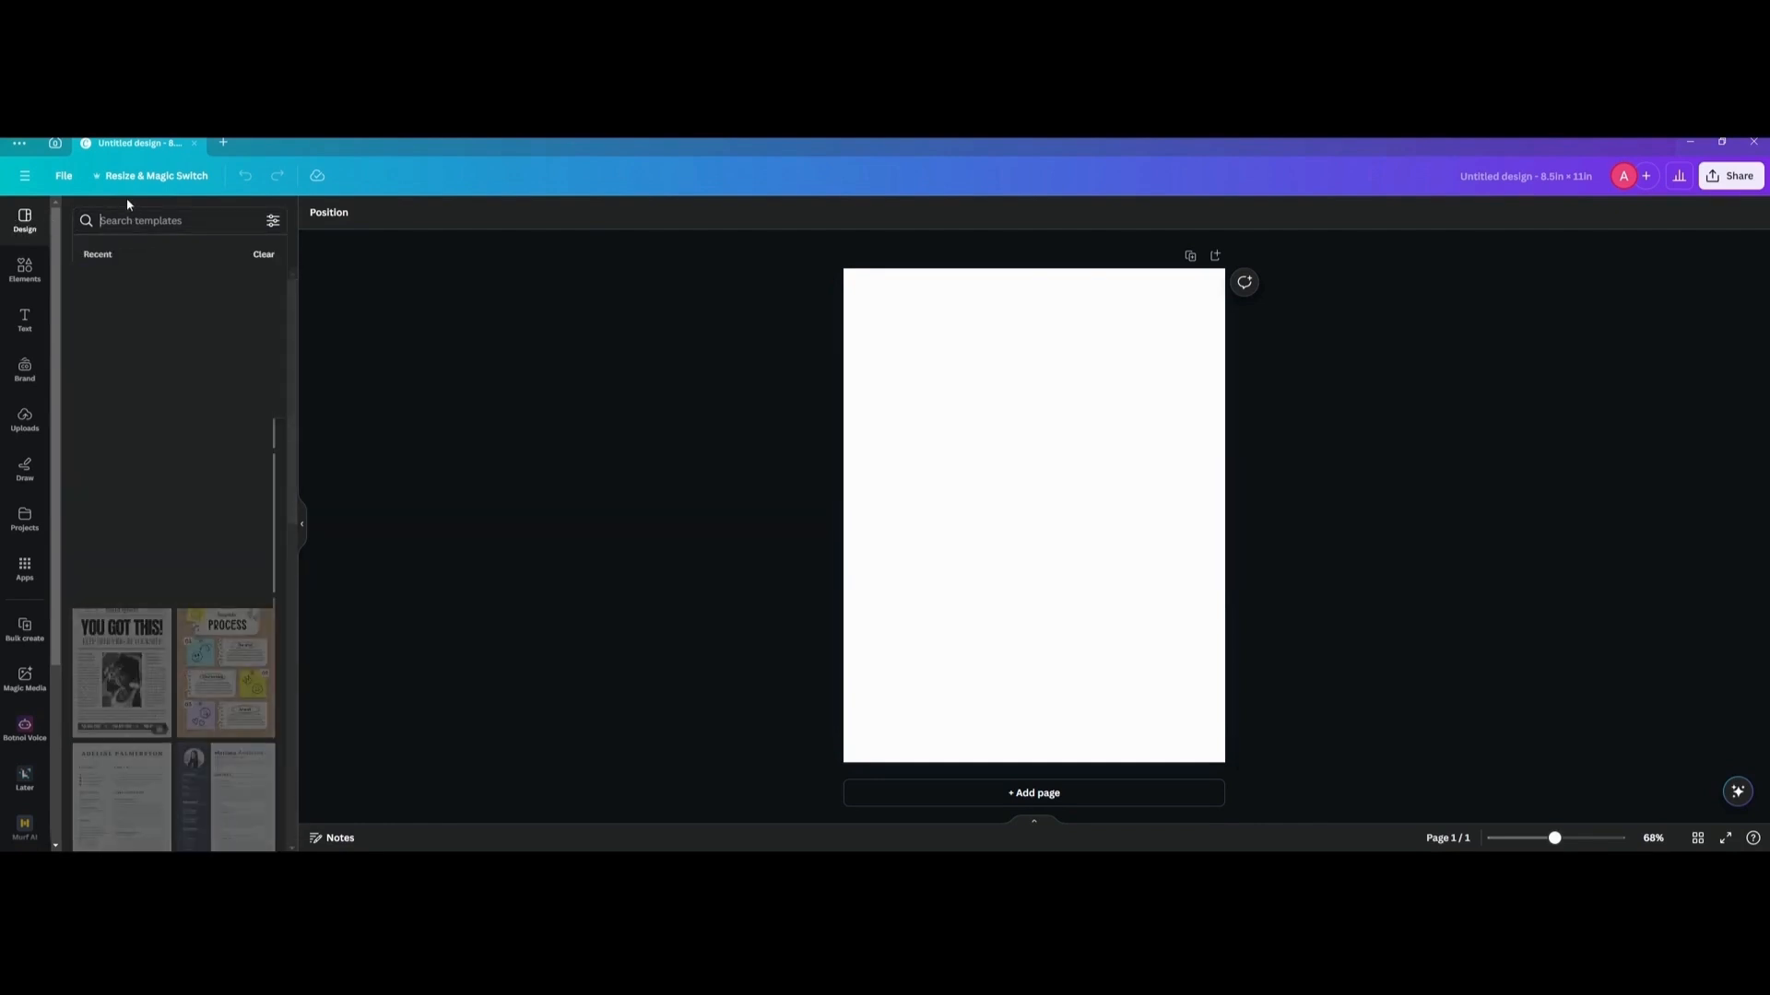
text(Ba)
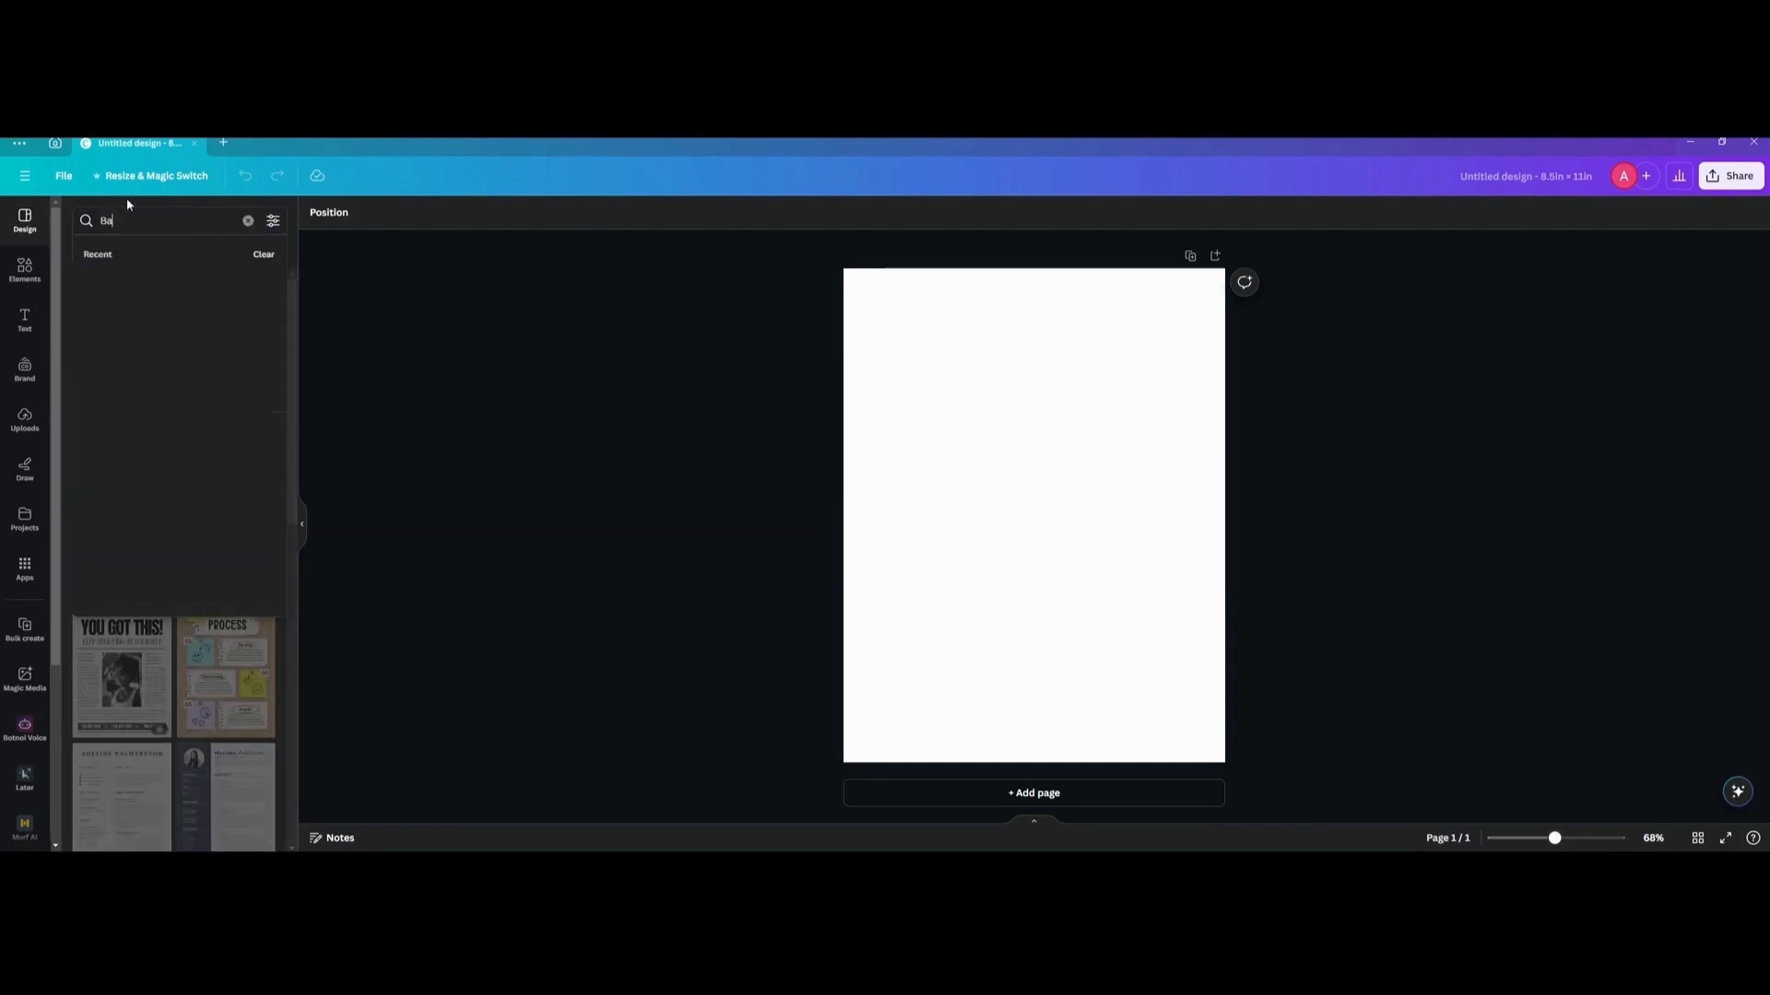
text(ckground)
key(Return)
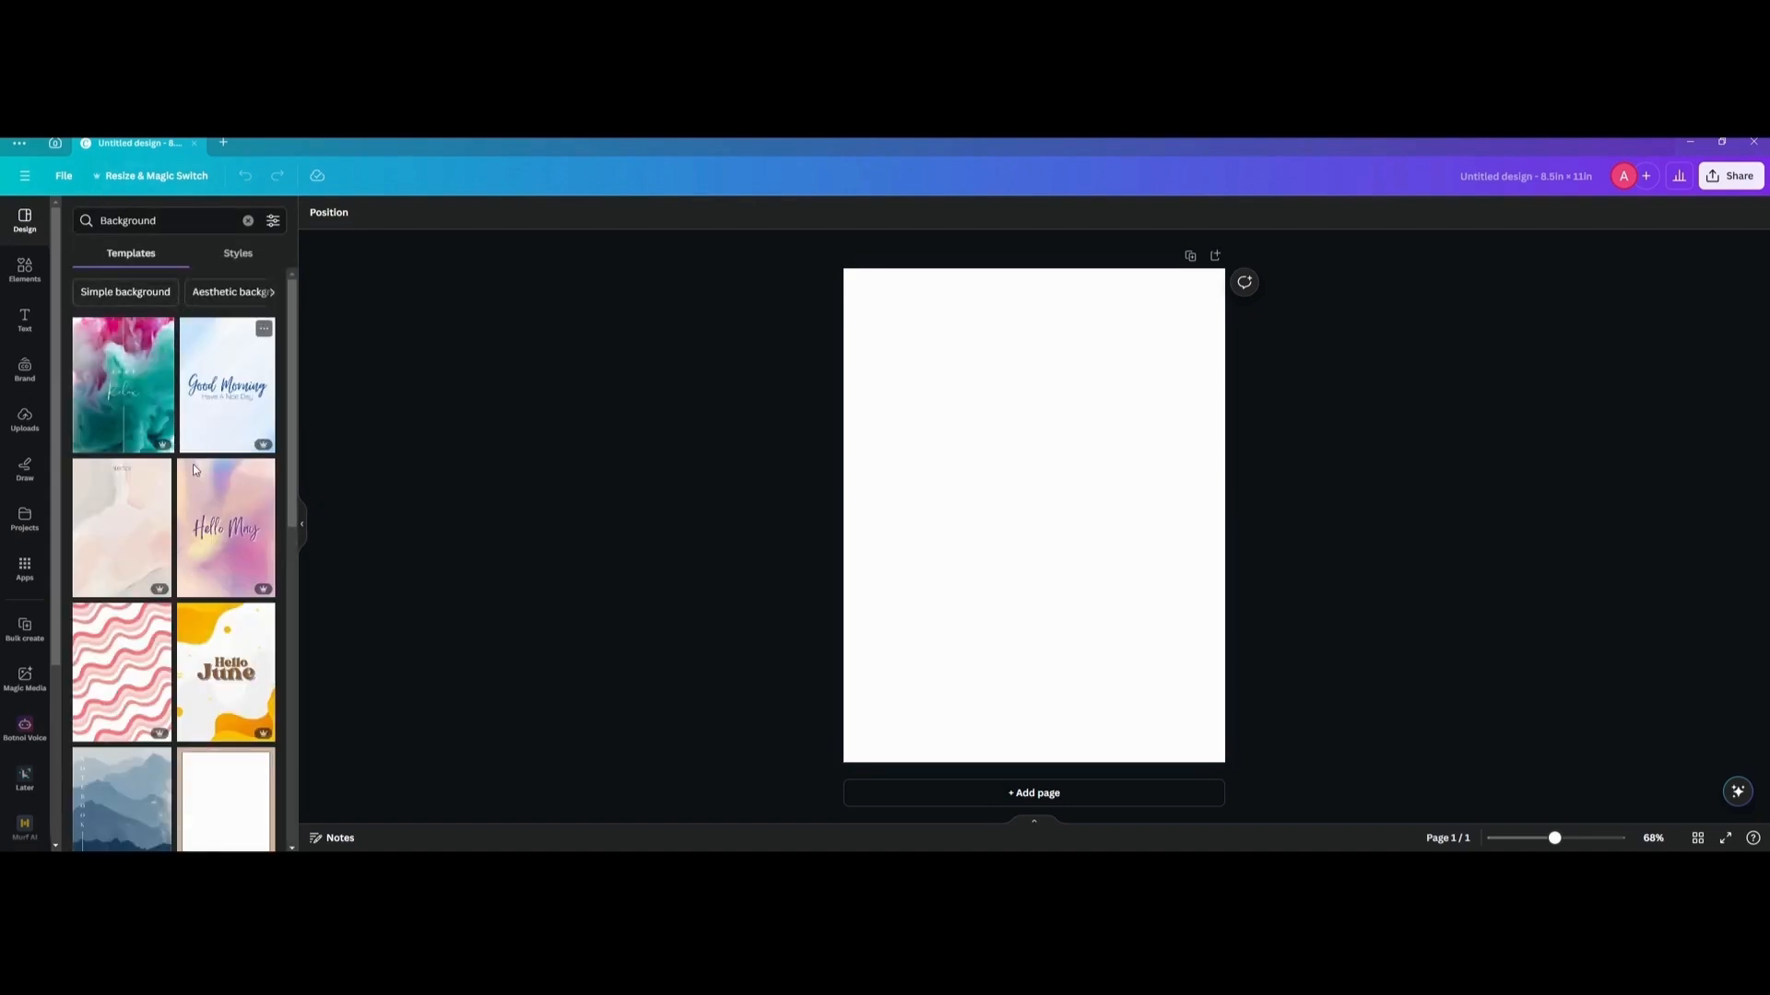
scroll(184, 489, down, 2)
scroll(173, 505, down, 3)
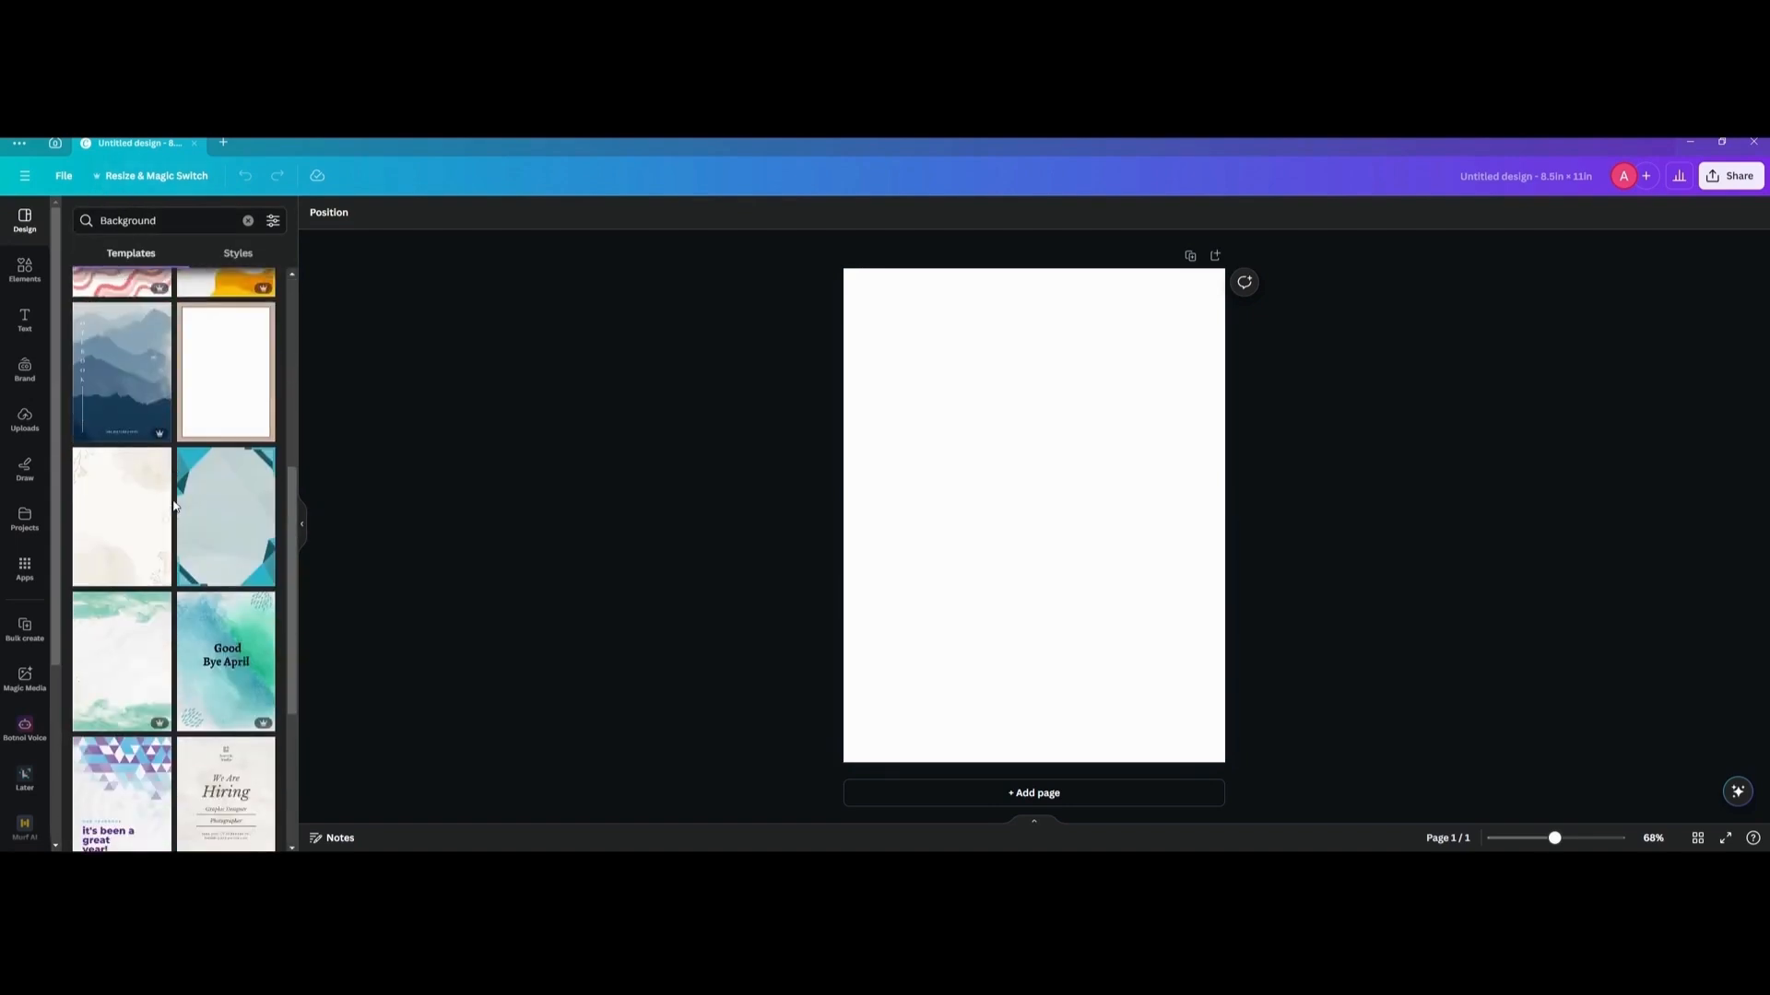
scroll(173, 505, down, 1)
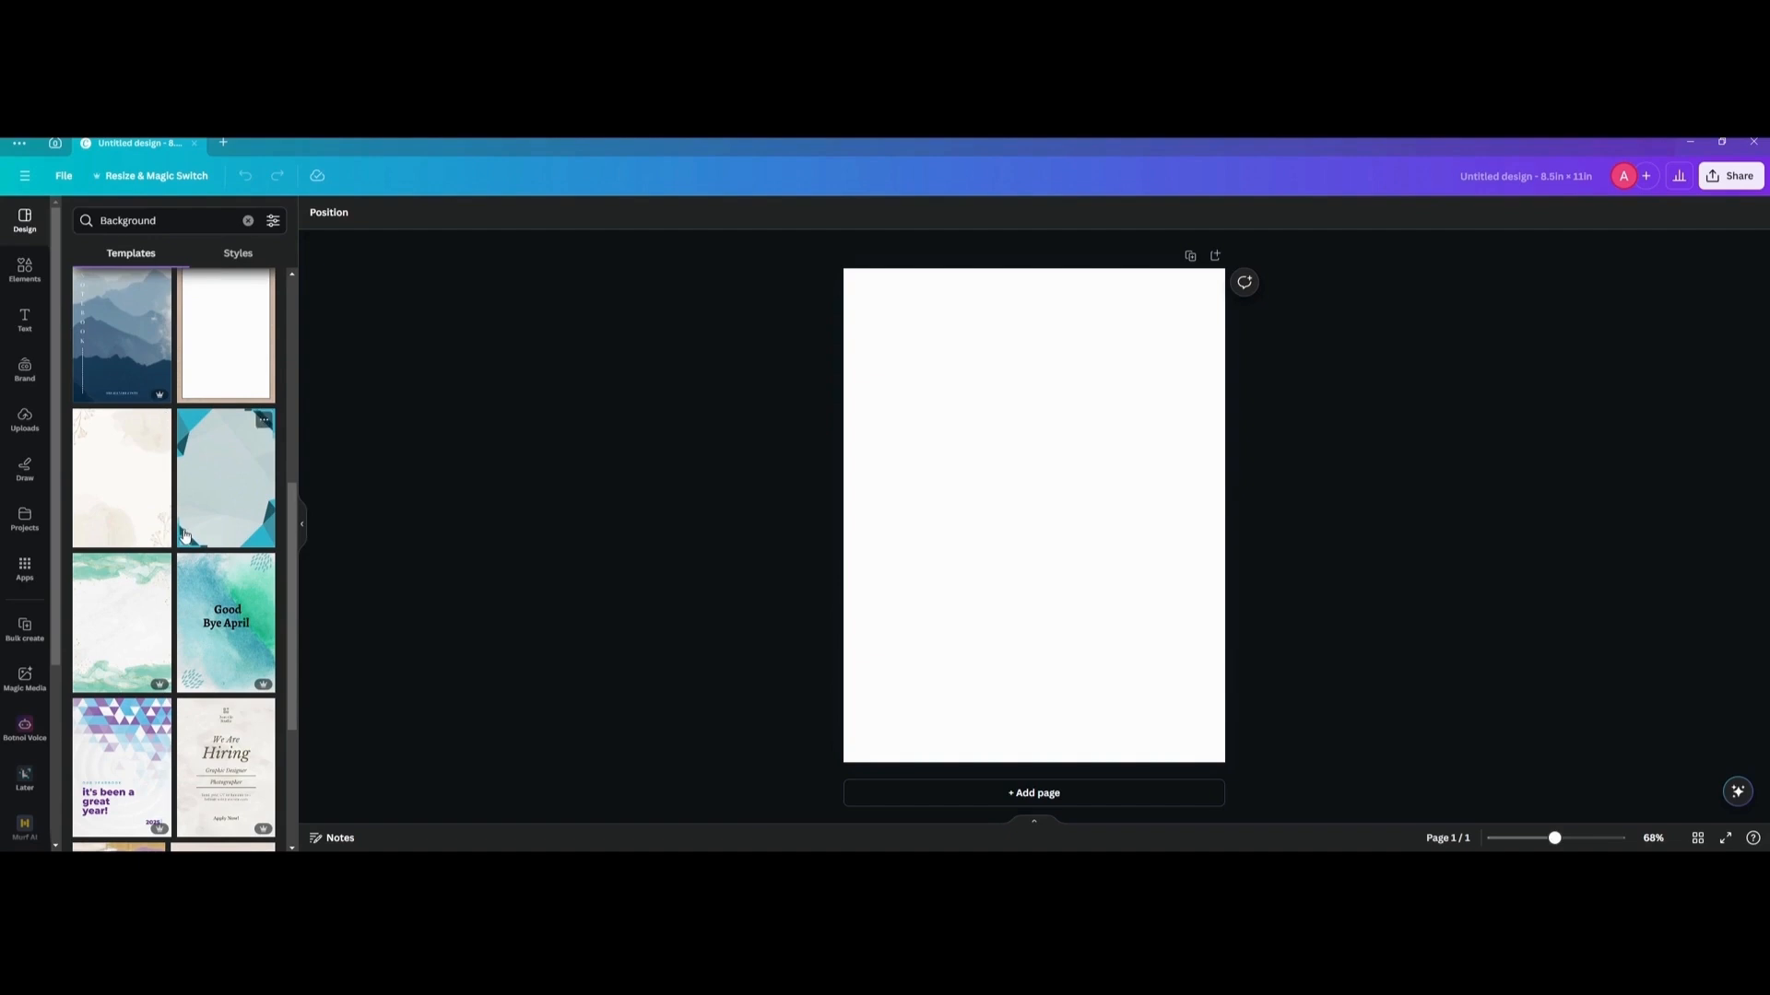
scroll(190, 532, down, 3)
scroll(190, 532, down, 5)
scroll(185, 534, down, 2)
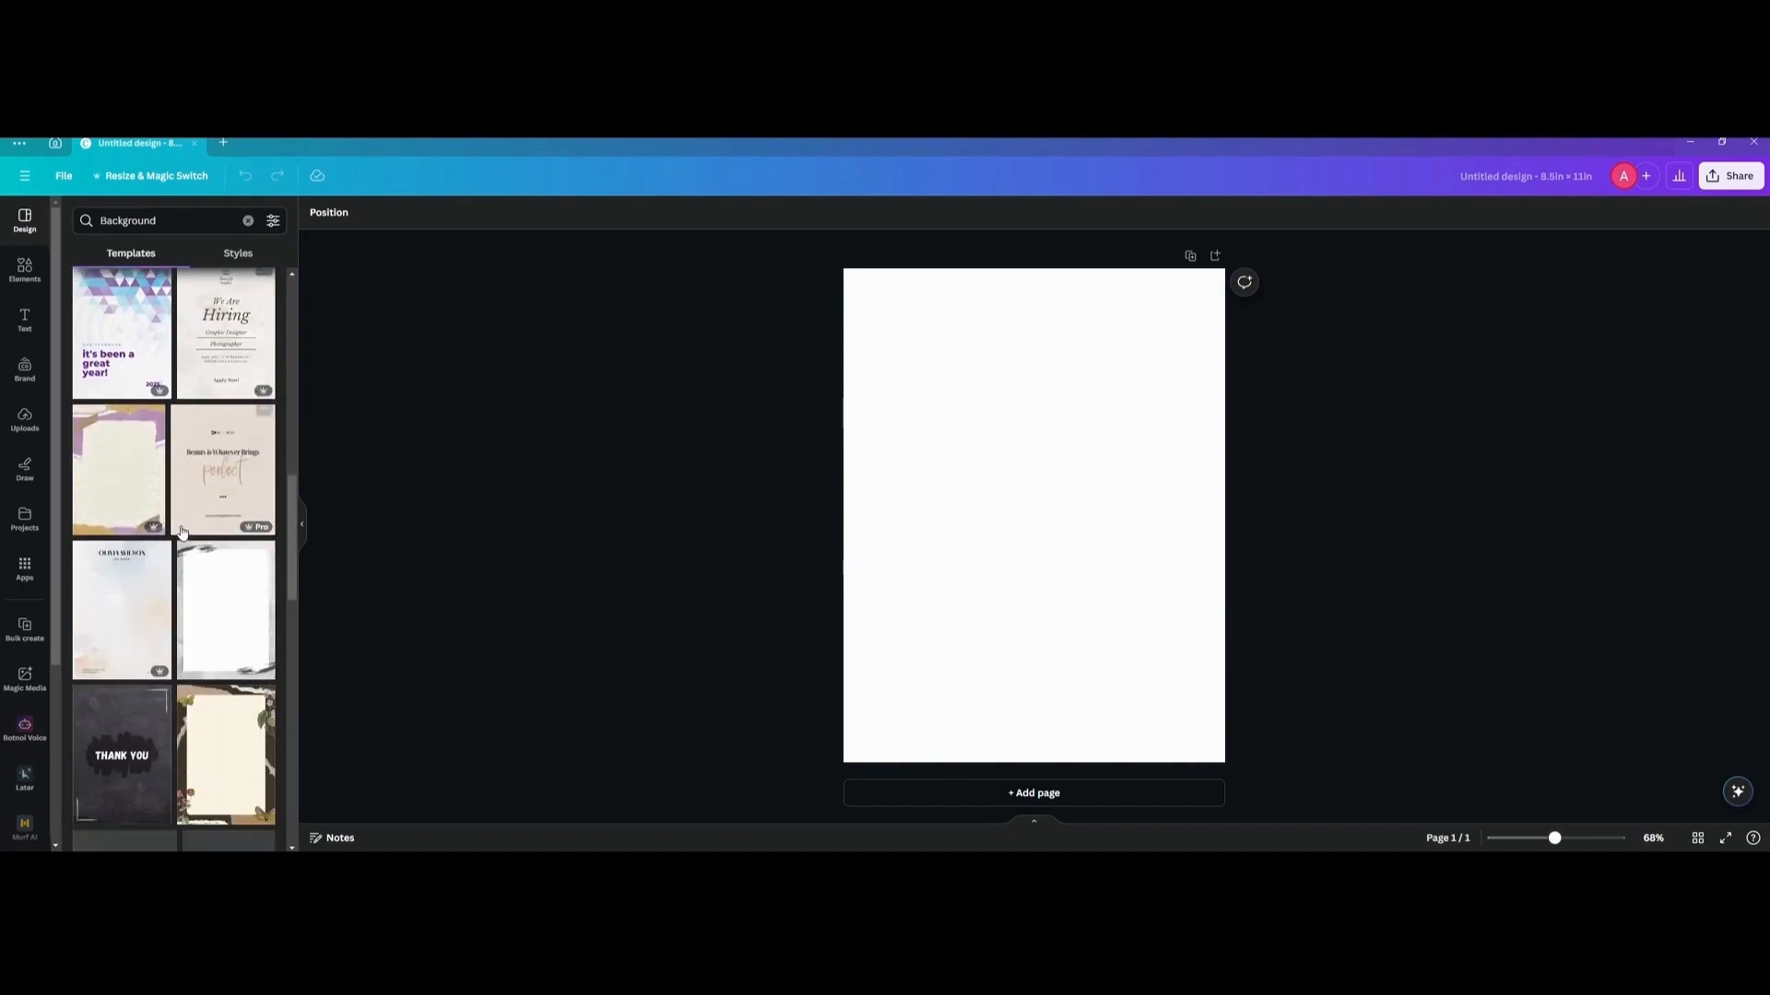
scroll(137, 552, down, 9)
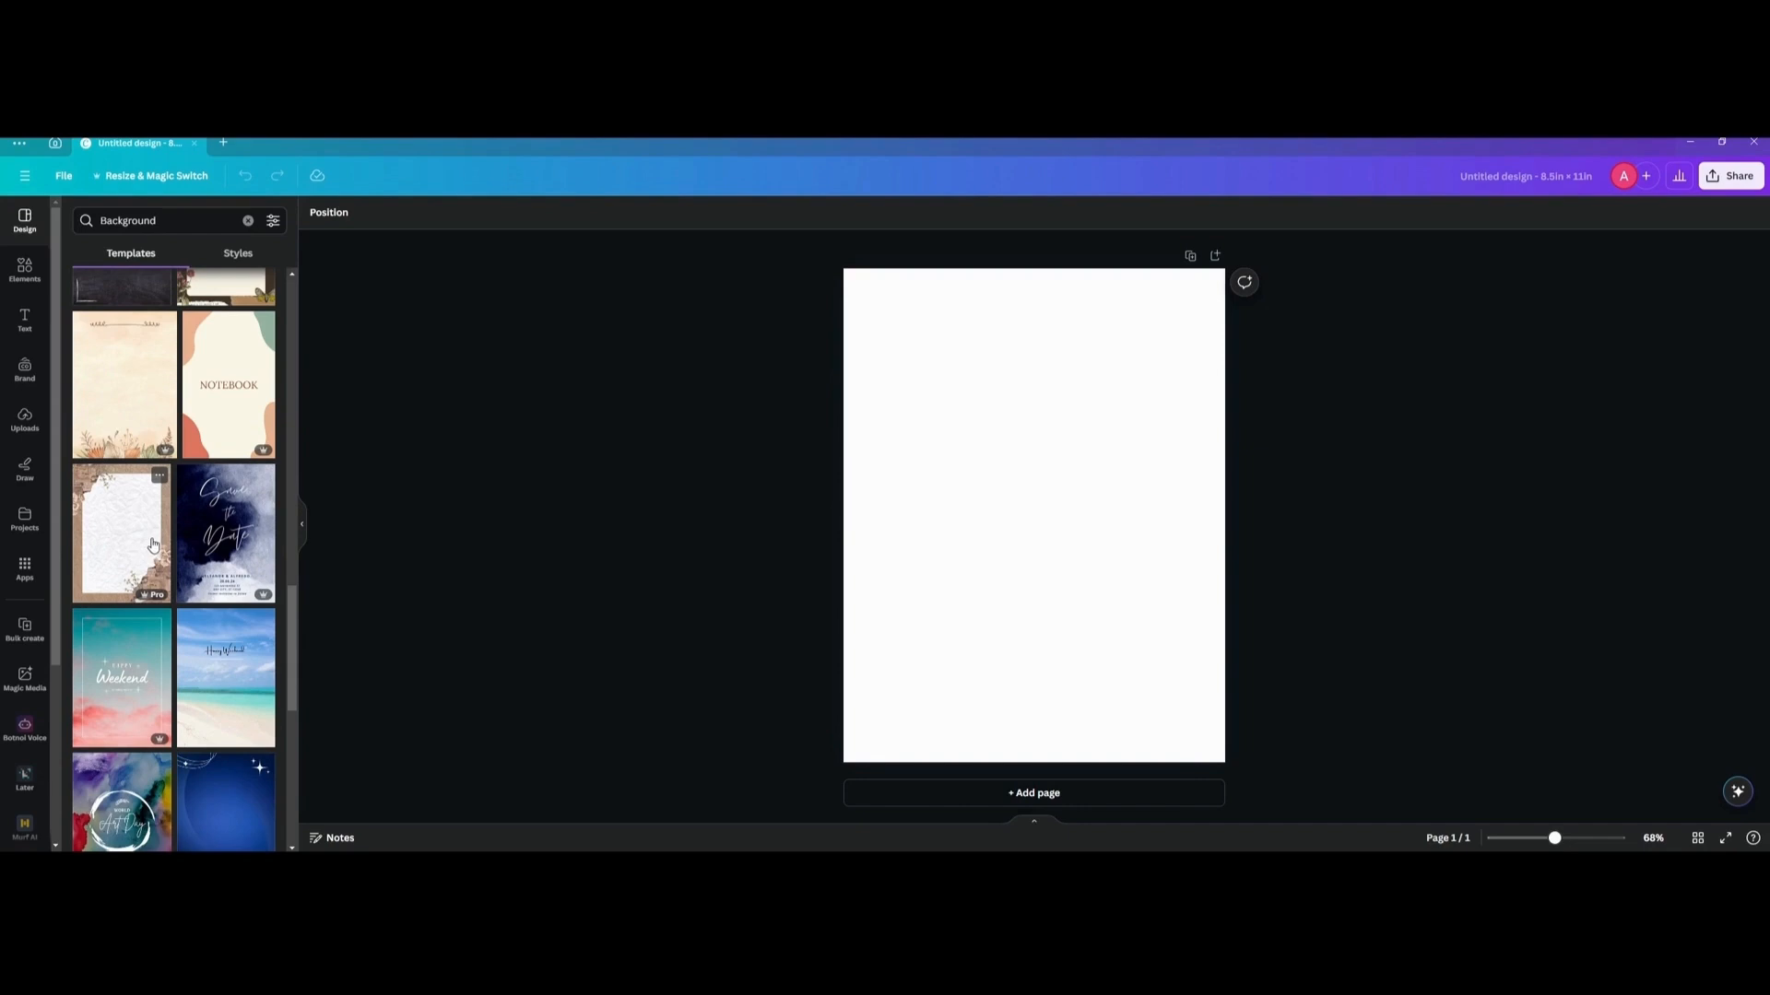
scroll(149, 544, down, 5)
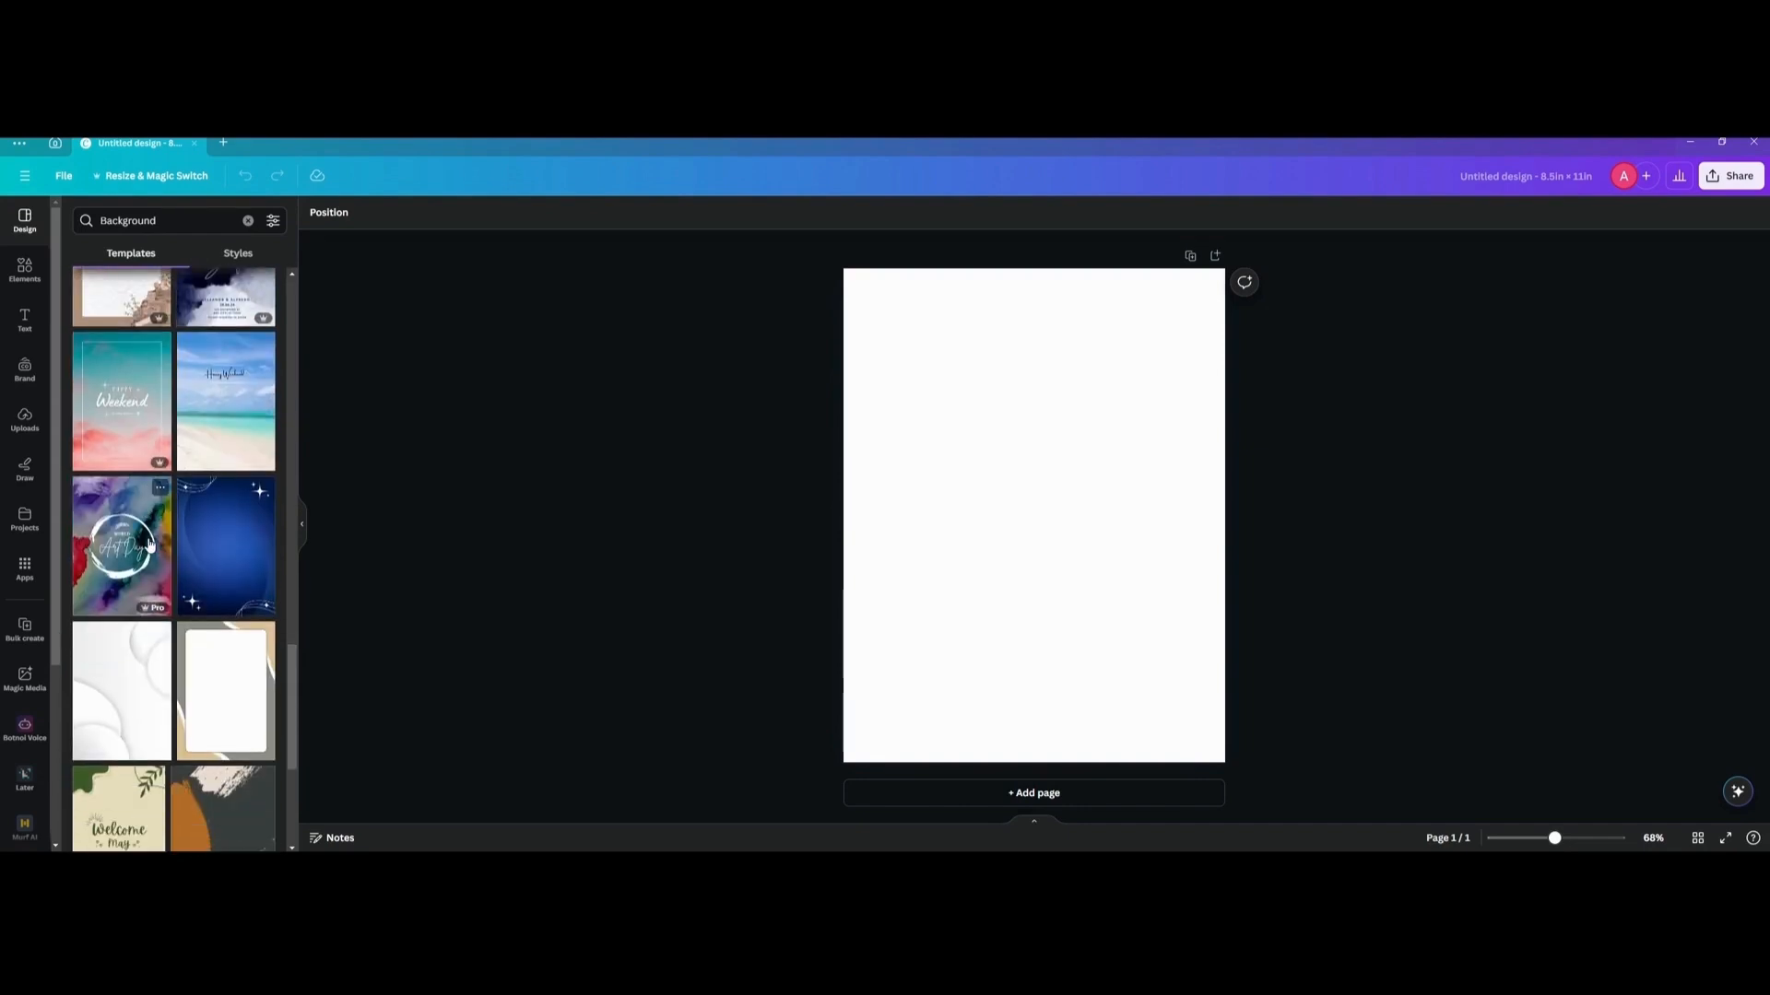
scroll(150, 545, down, 15)
click(249, 428)
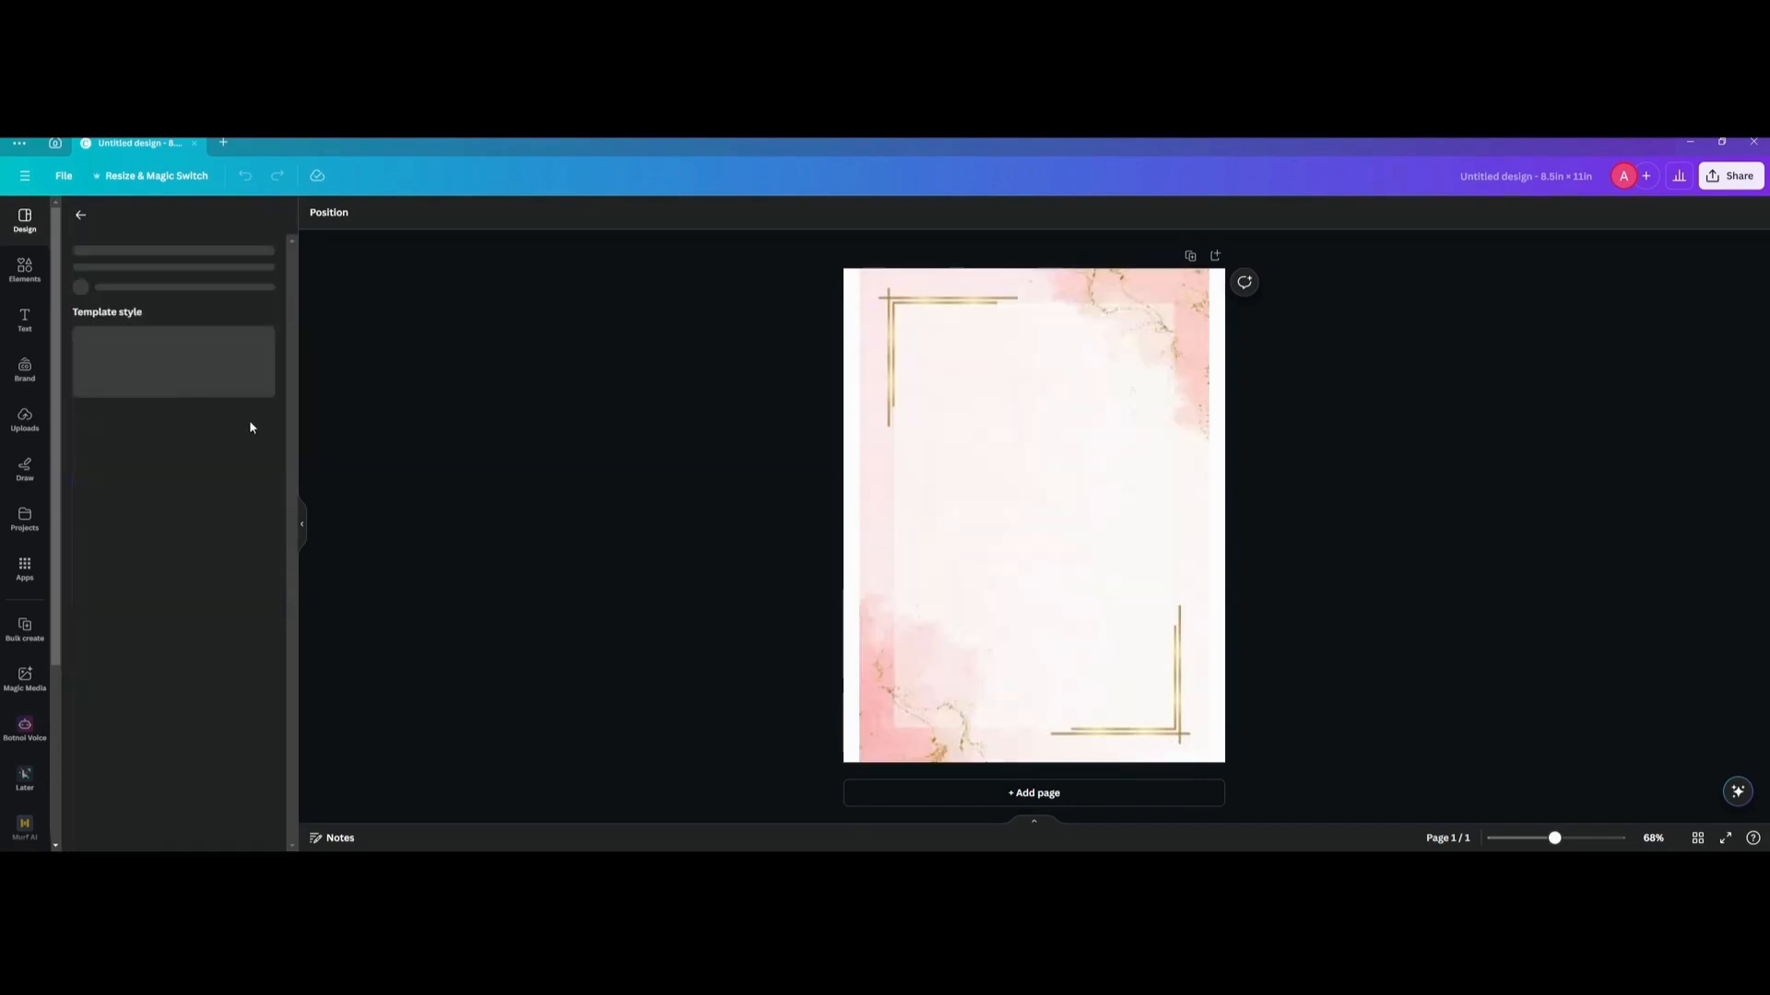
Replace the background with the similar Pink White Floral Watercolor Notes template.
scroll(169, 653, down, 3)
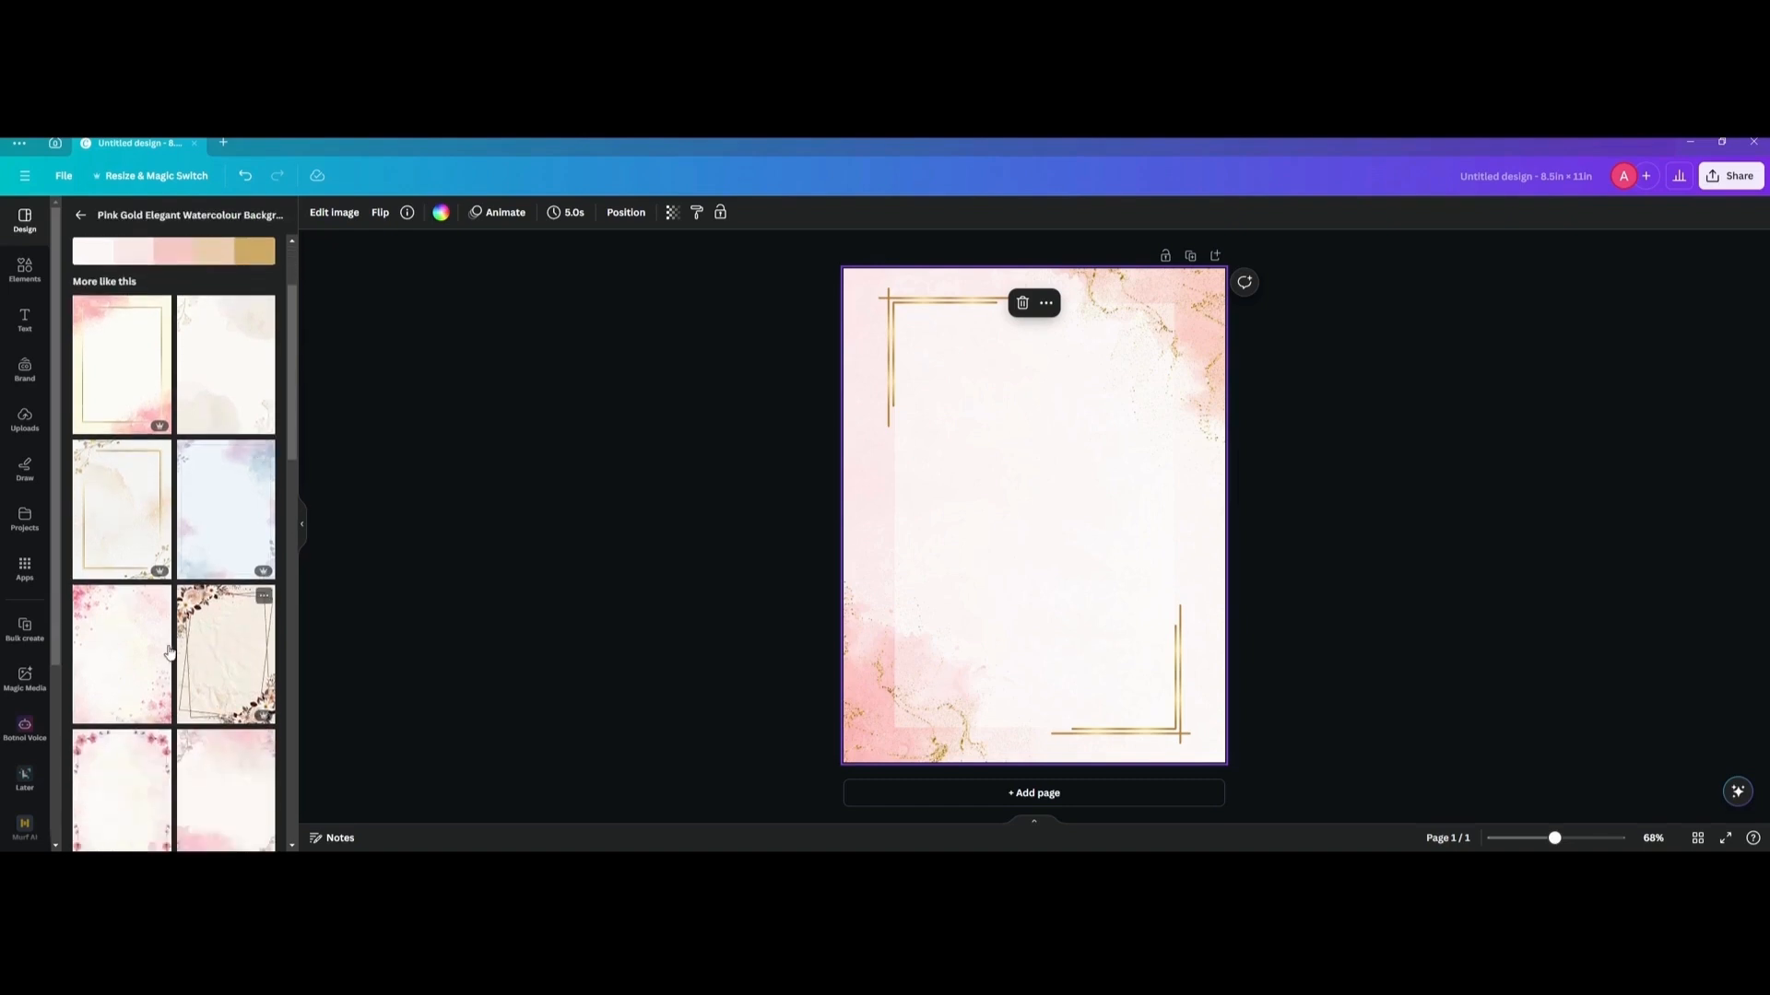
click(130, 663)
click(710, 465)
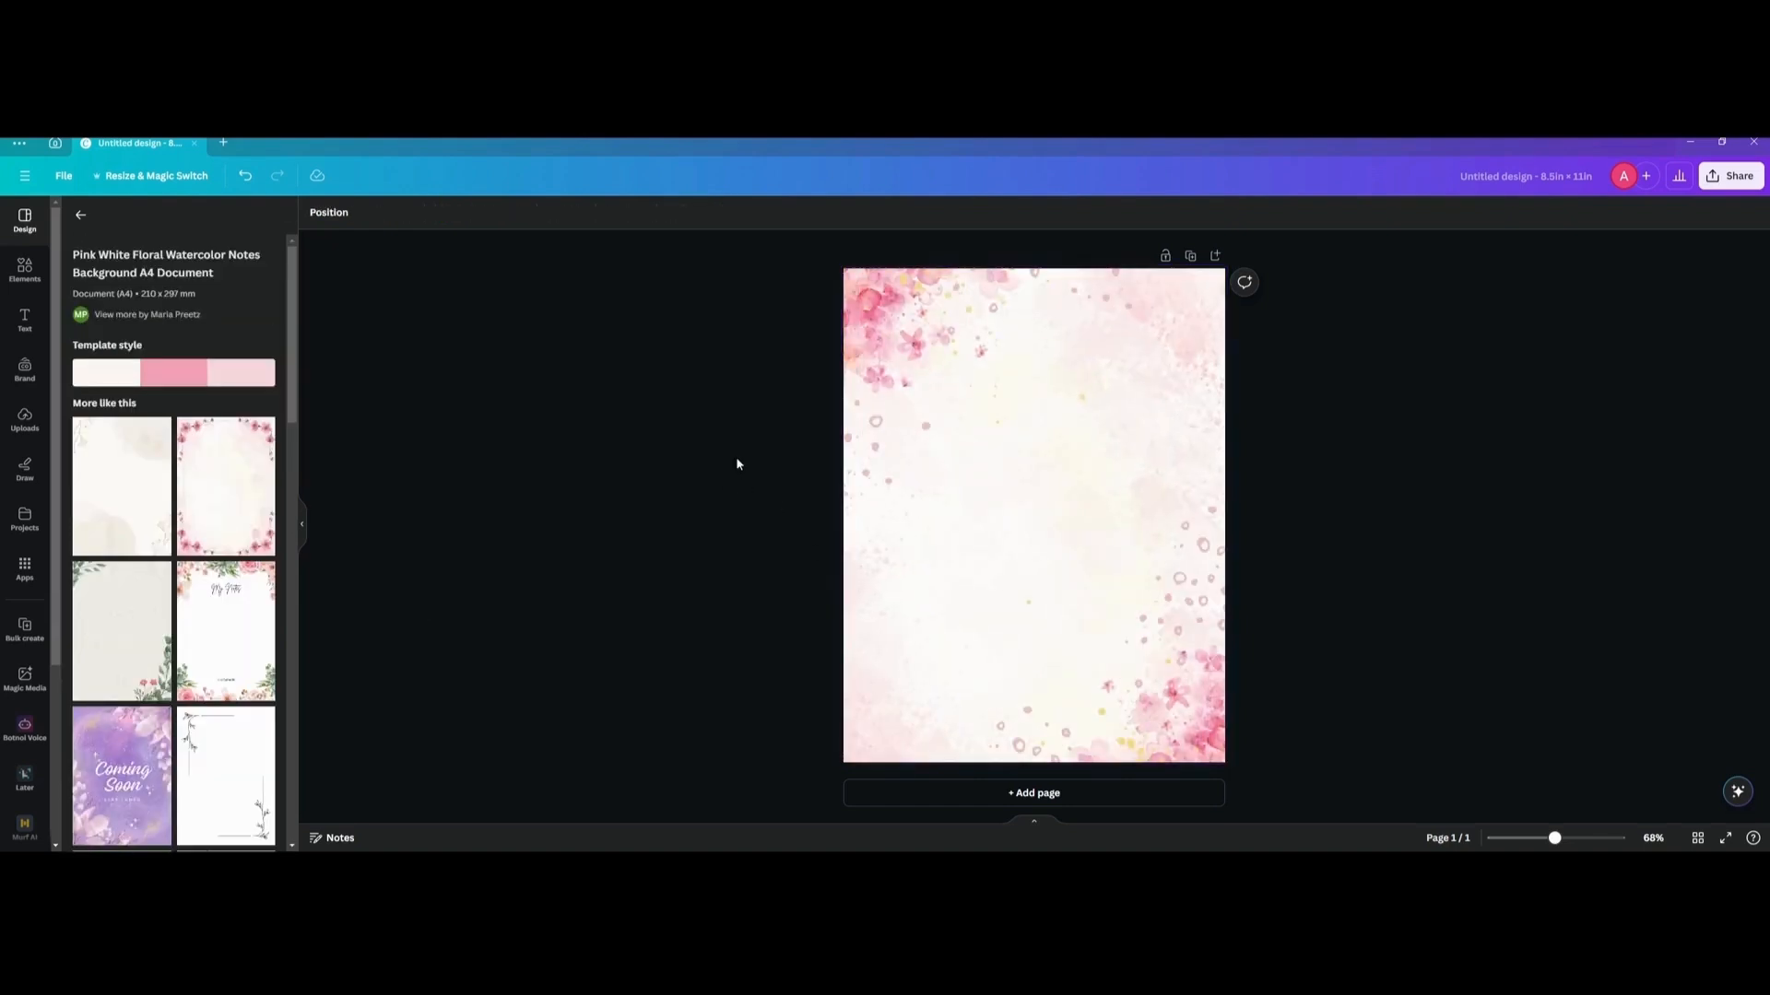
Delete the small circle decorations from the floral background, keeping the flowers in the two opposite corners.
drag(737, 464, 1175, 689)
click(1152, 658)
key(Delete)
click(1105, 698)
key(Delete)
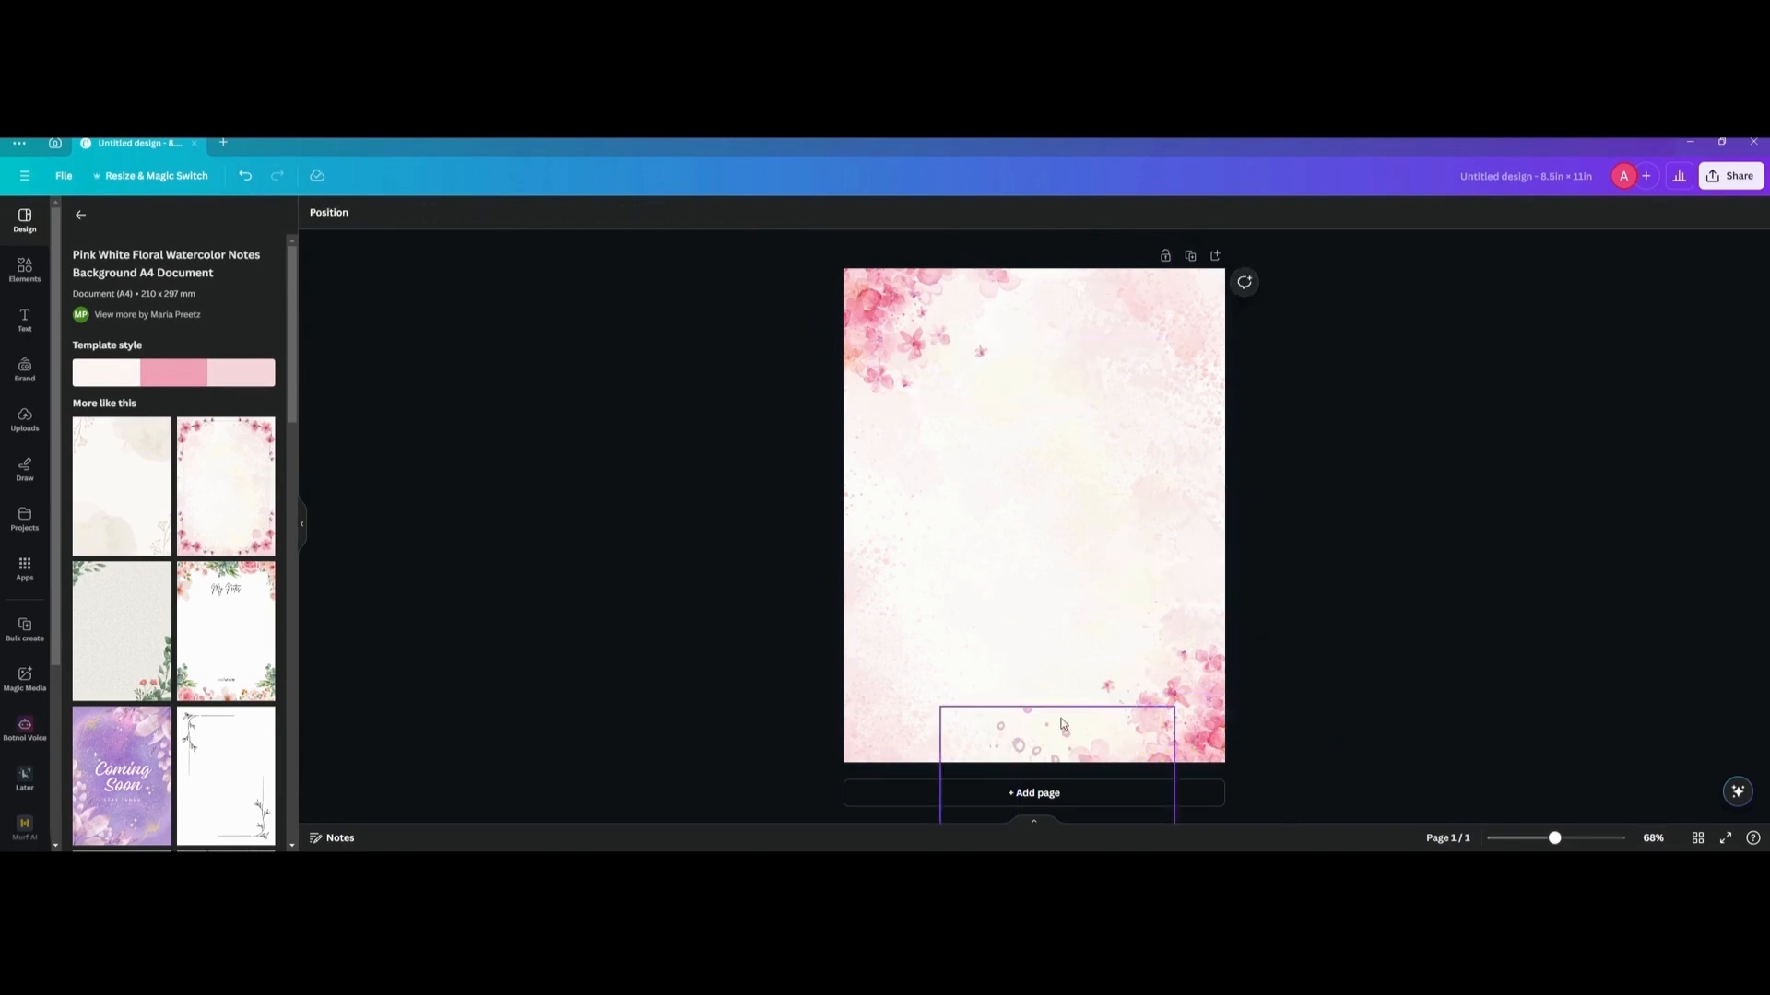
click(1023, 743)
key(Delete)
key(ctrl+a)
click(623, 381)
Set the transparency of both corner flower images to 15.
click(892, 336)
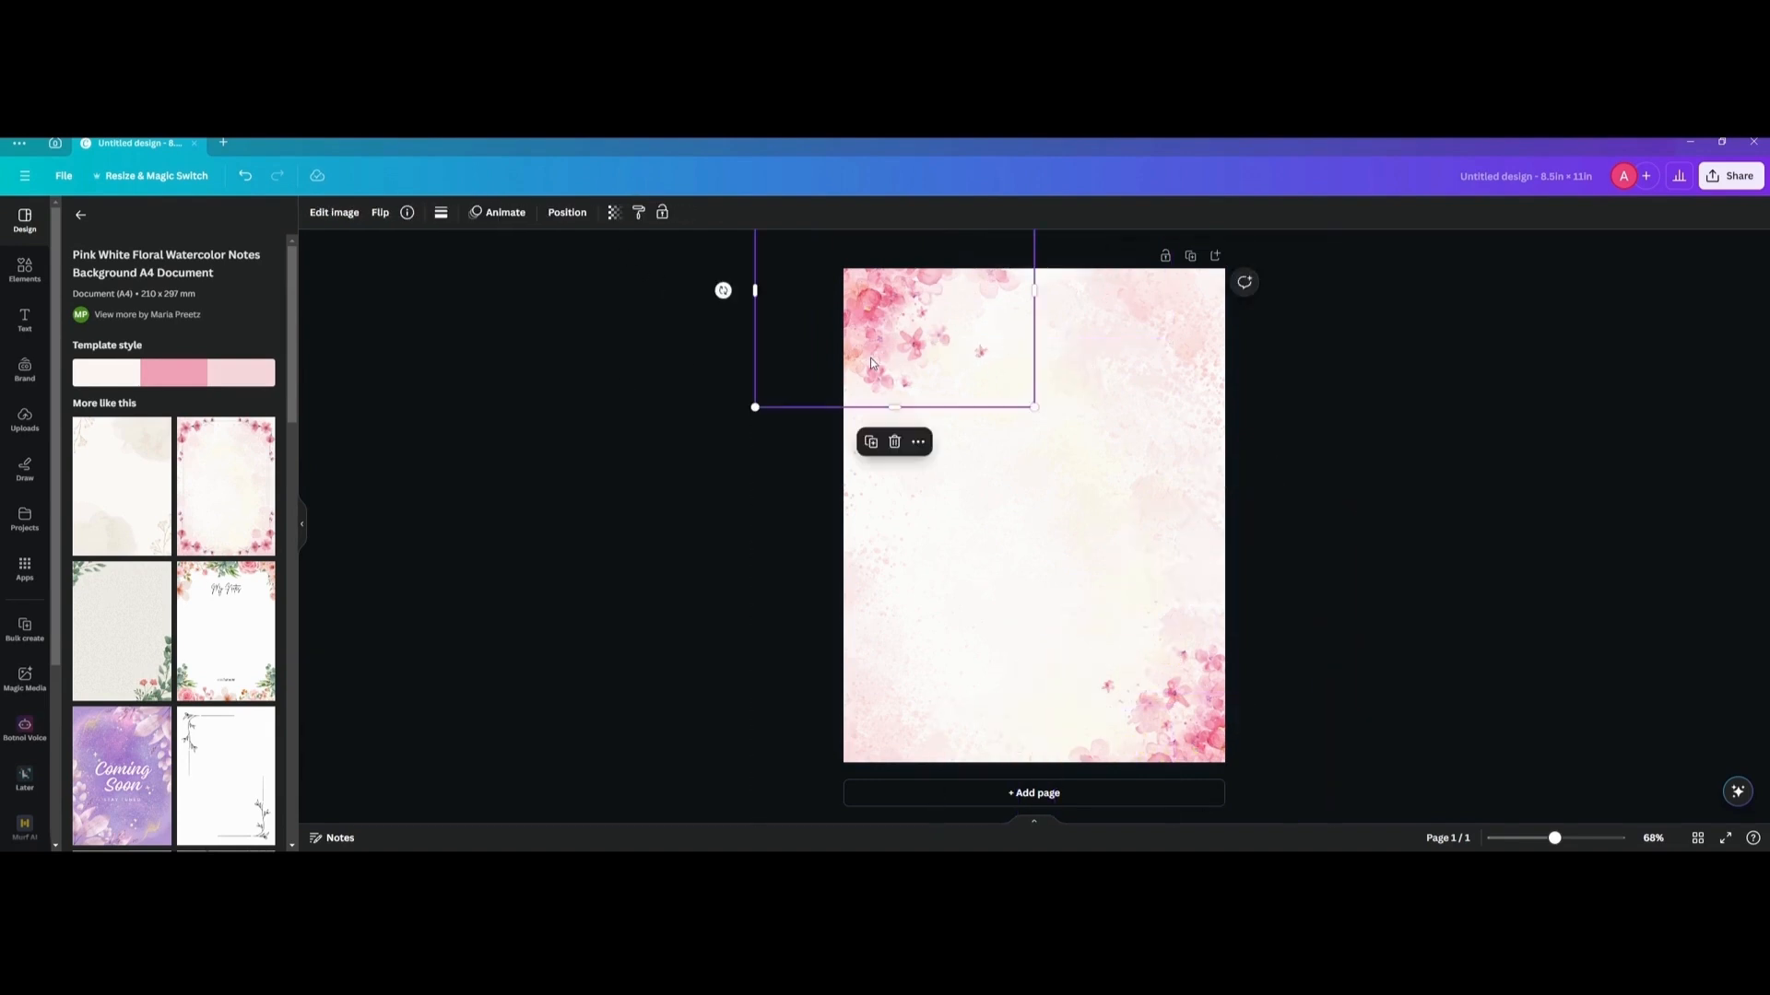
shift+click(1194, 722)
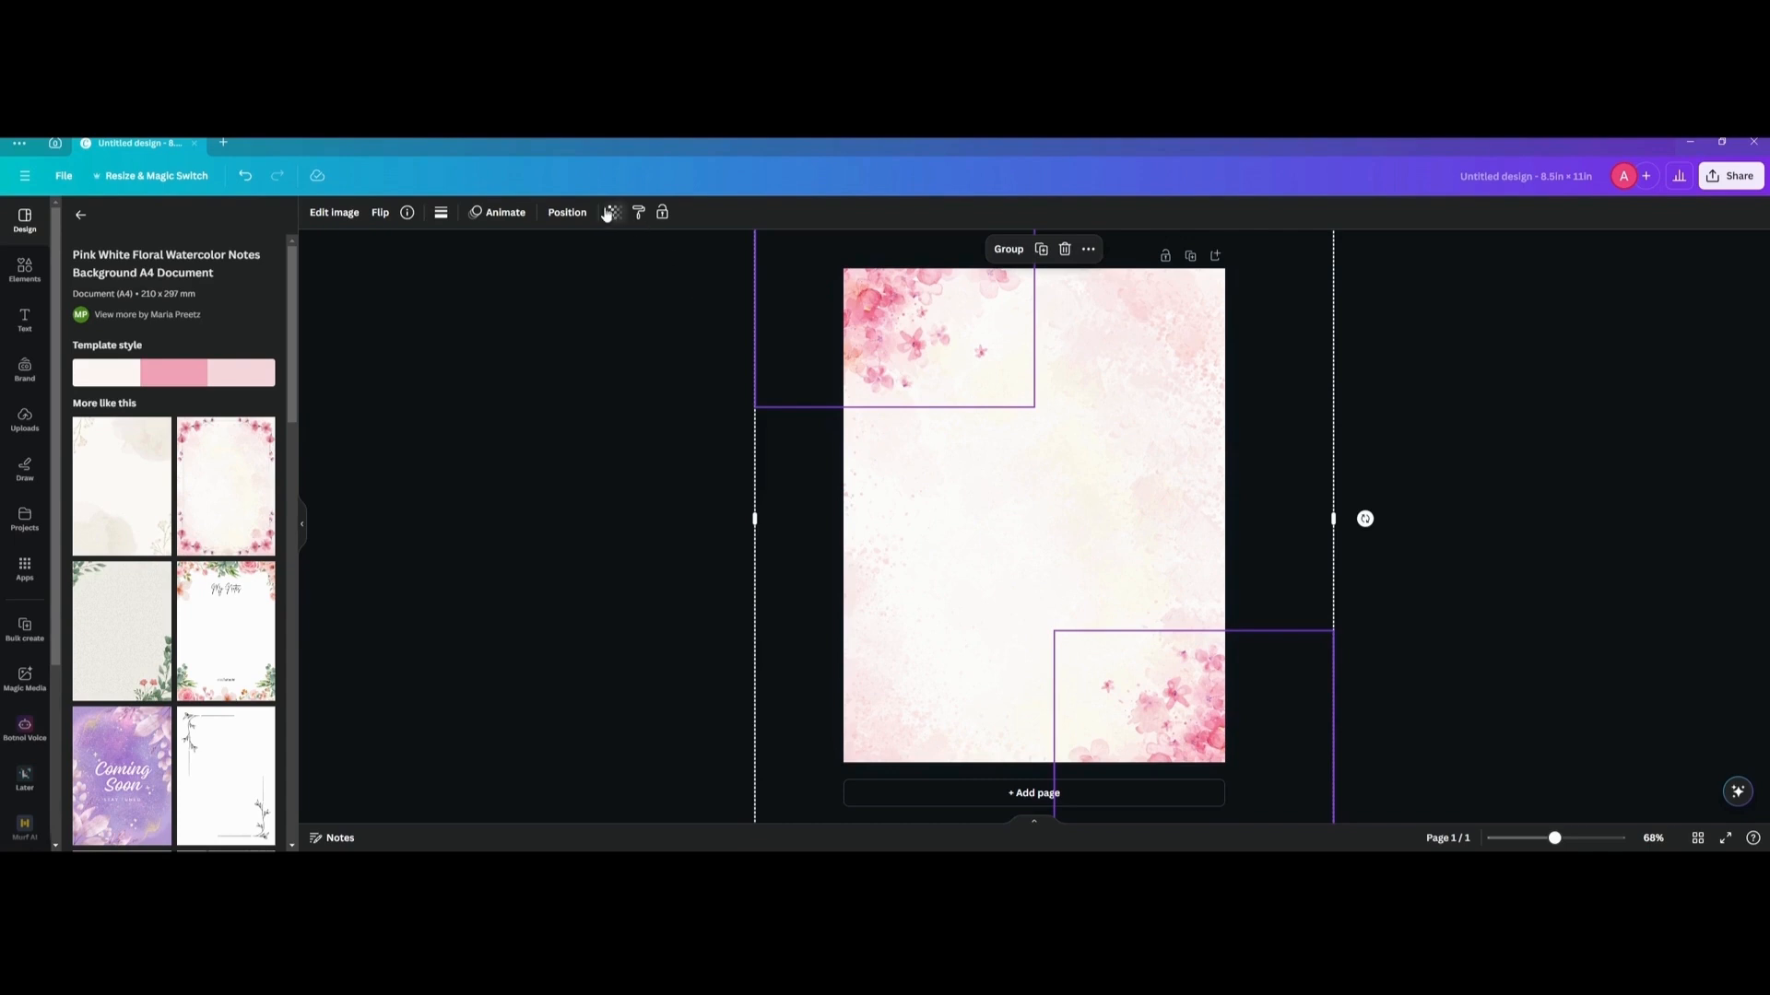
click(614, 212)
drag(577, 274, 496, 278)
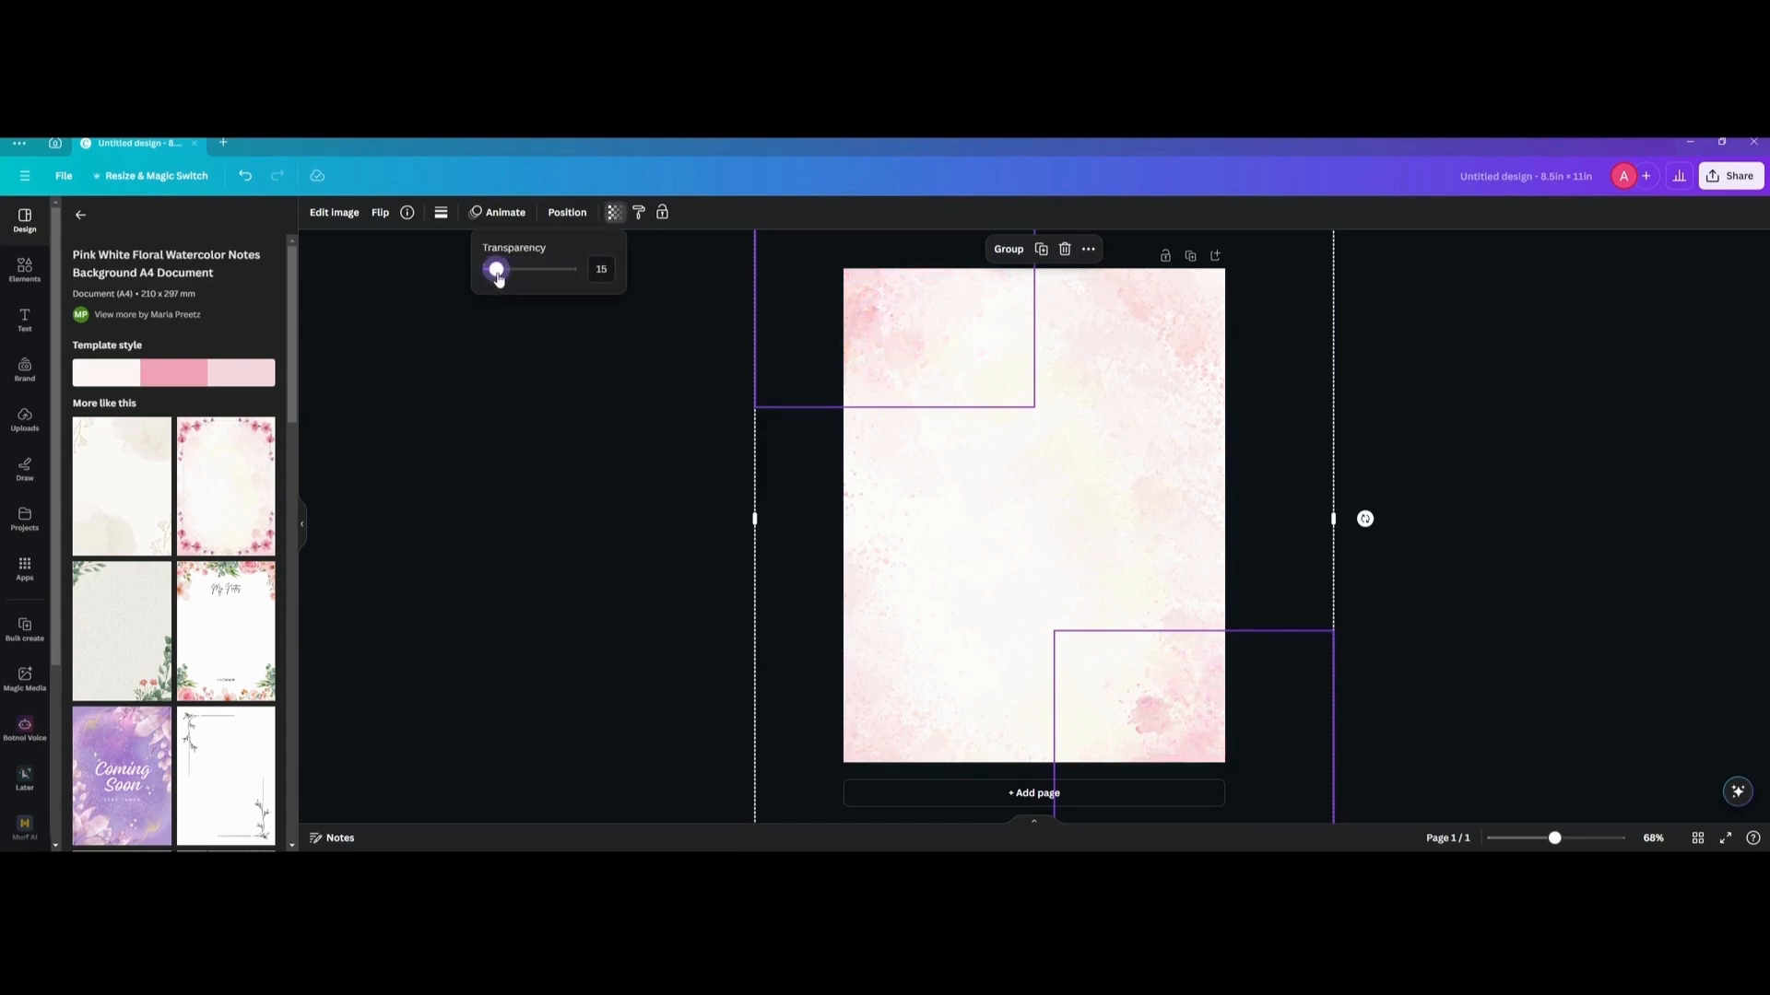
click(372, 273)
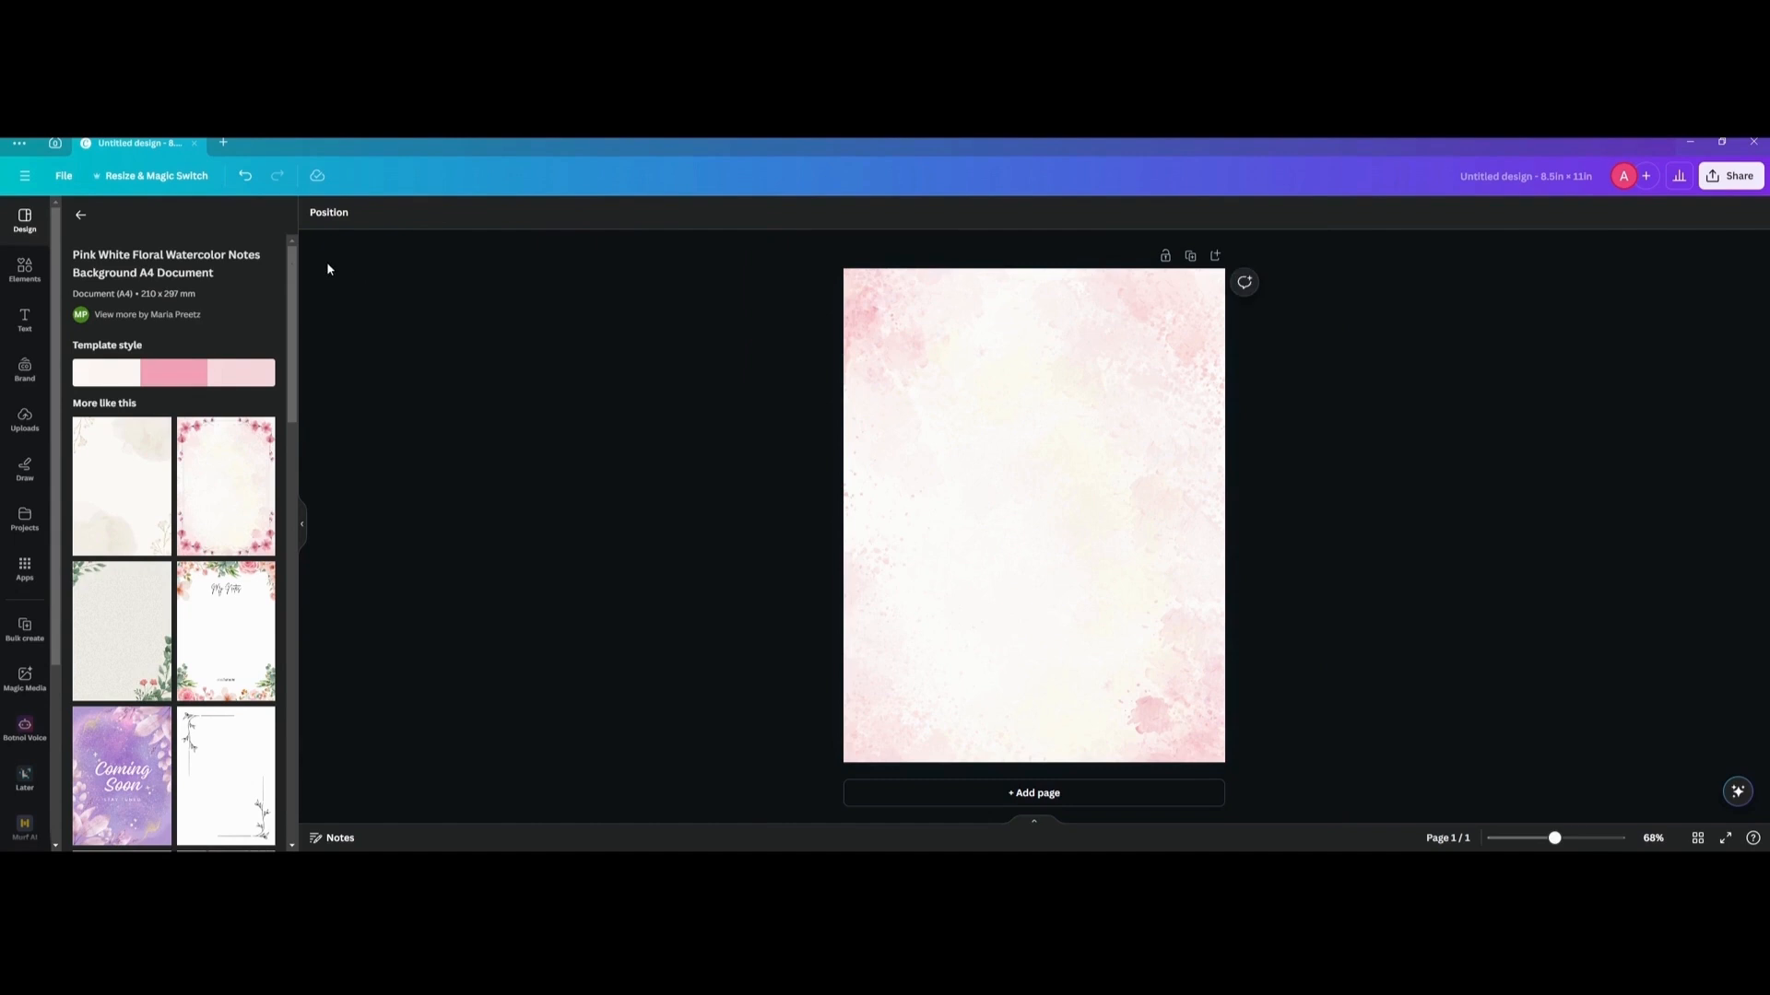
Search the elements for "box" and add the plain square shape to the page.
click(24, 269)
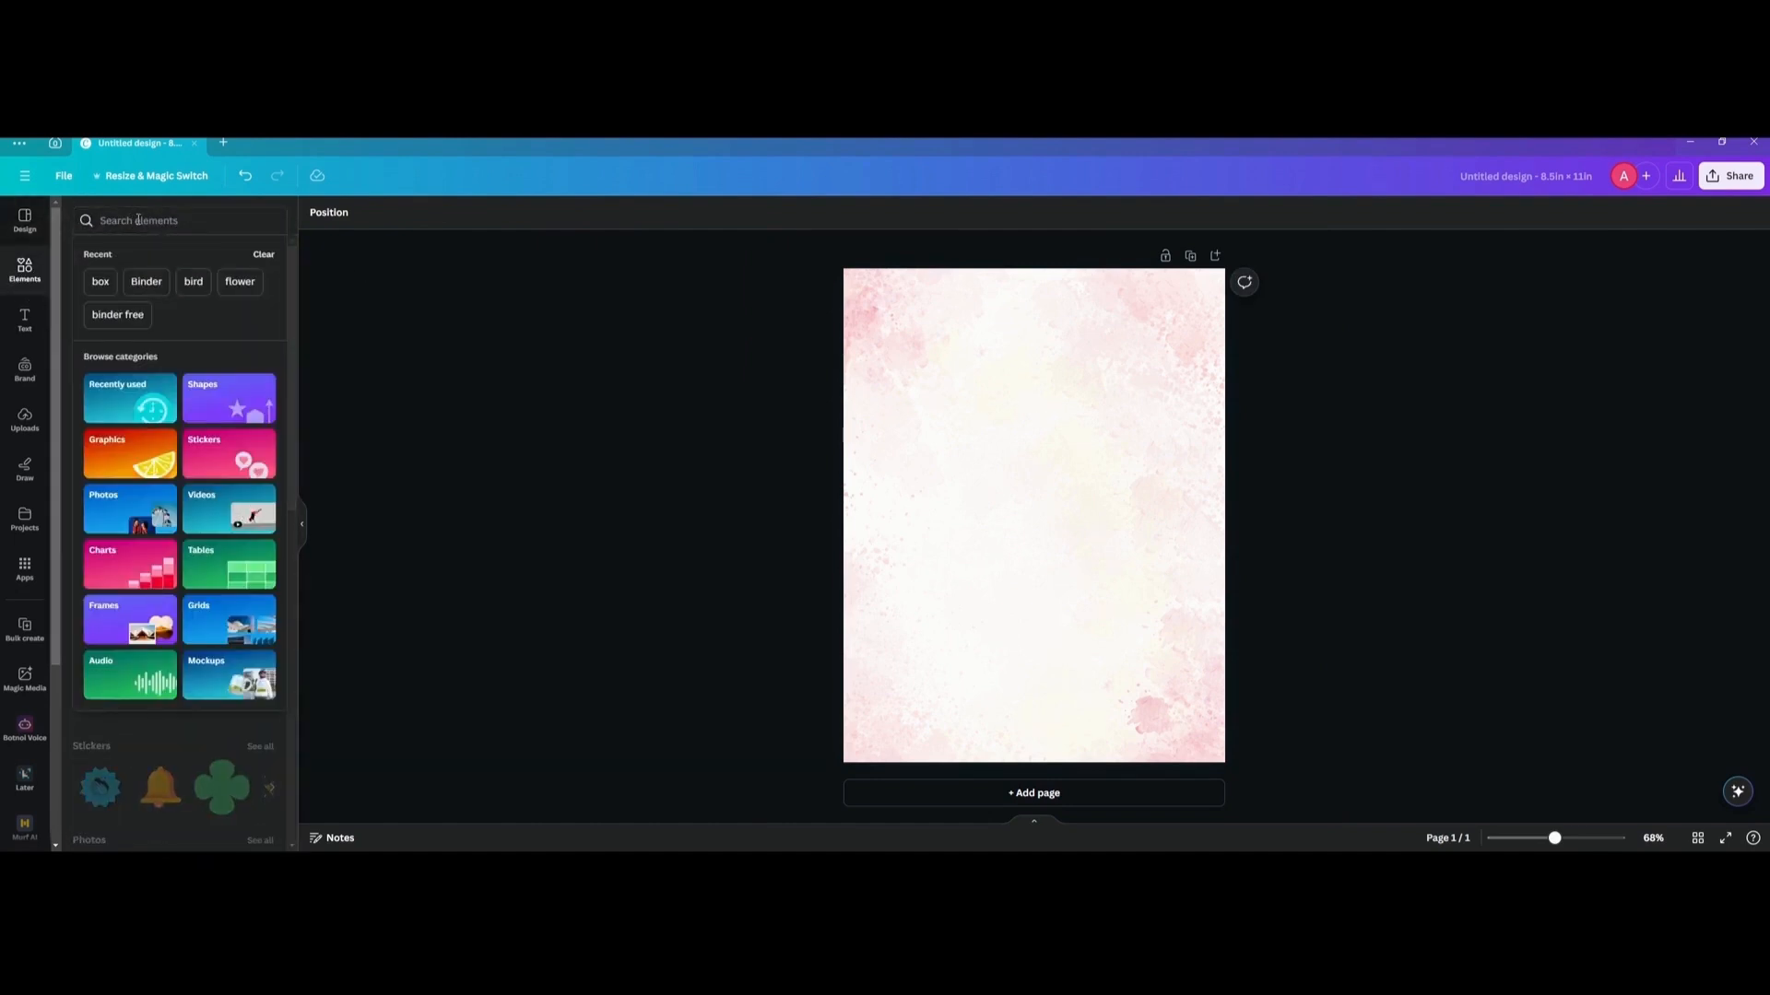
click(138, 220)
text(box)
key(Return)
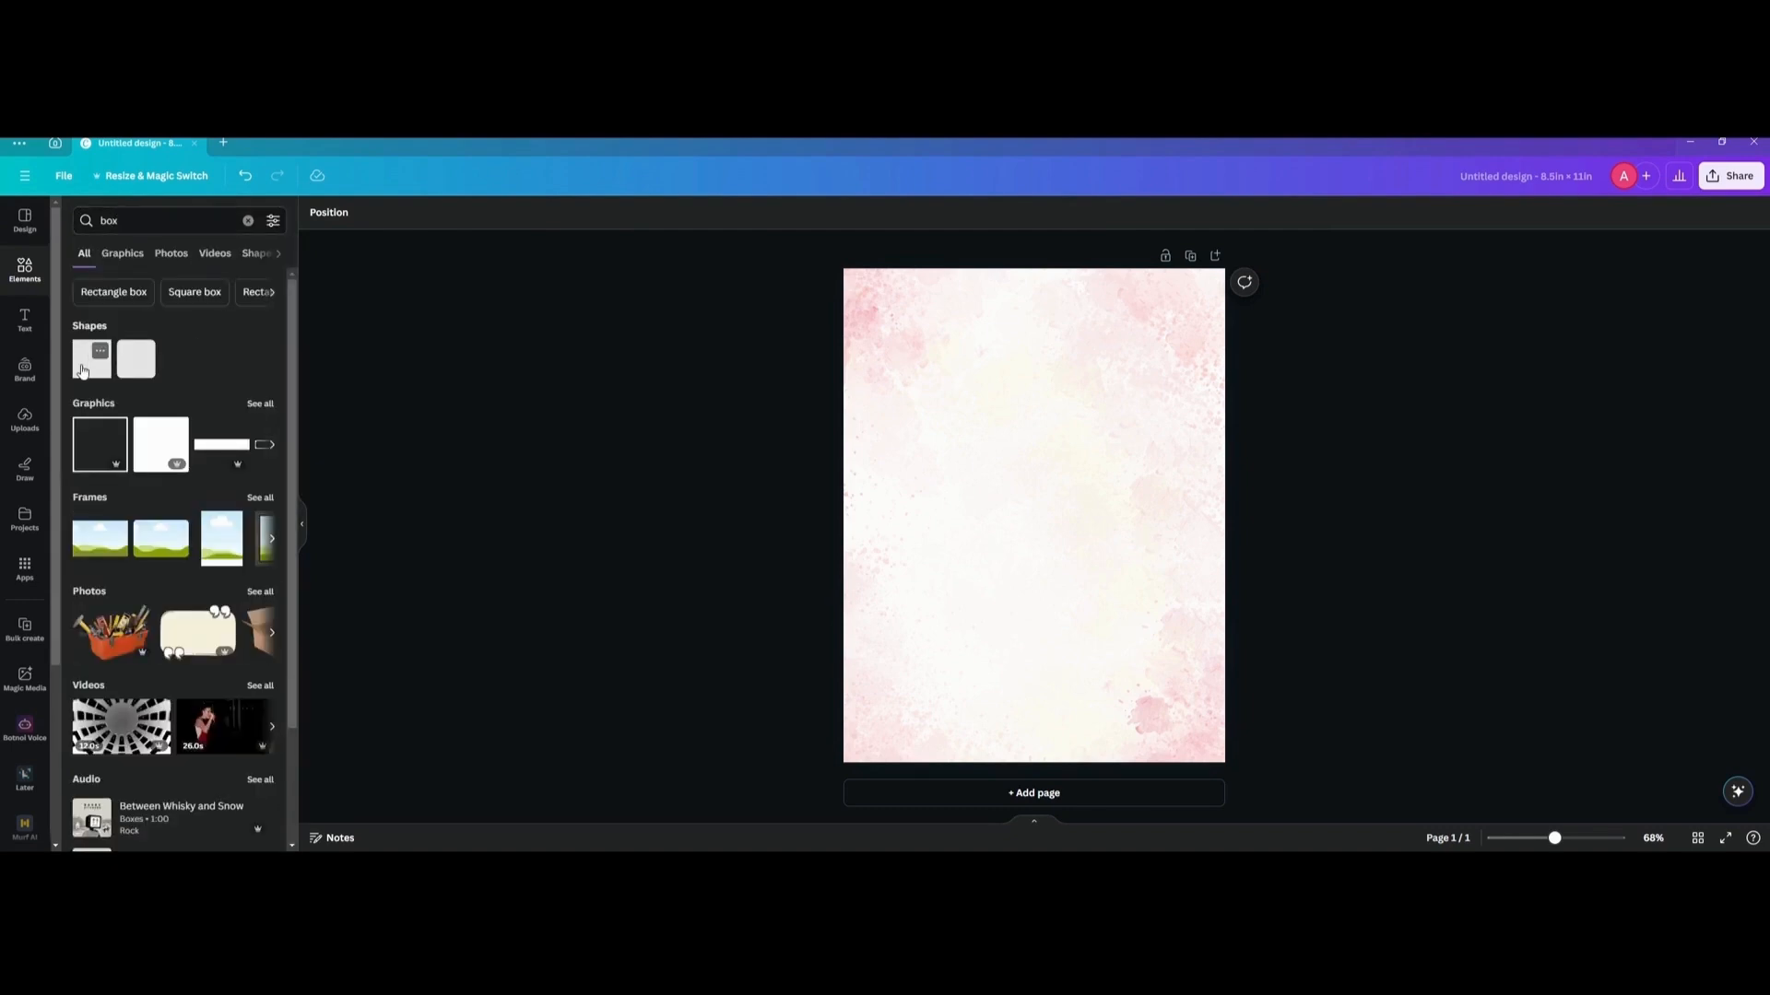
click(91, 360)
click(555, 396)
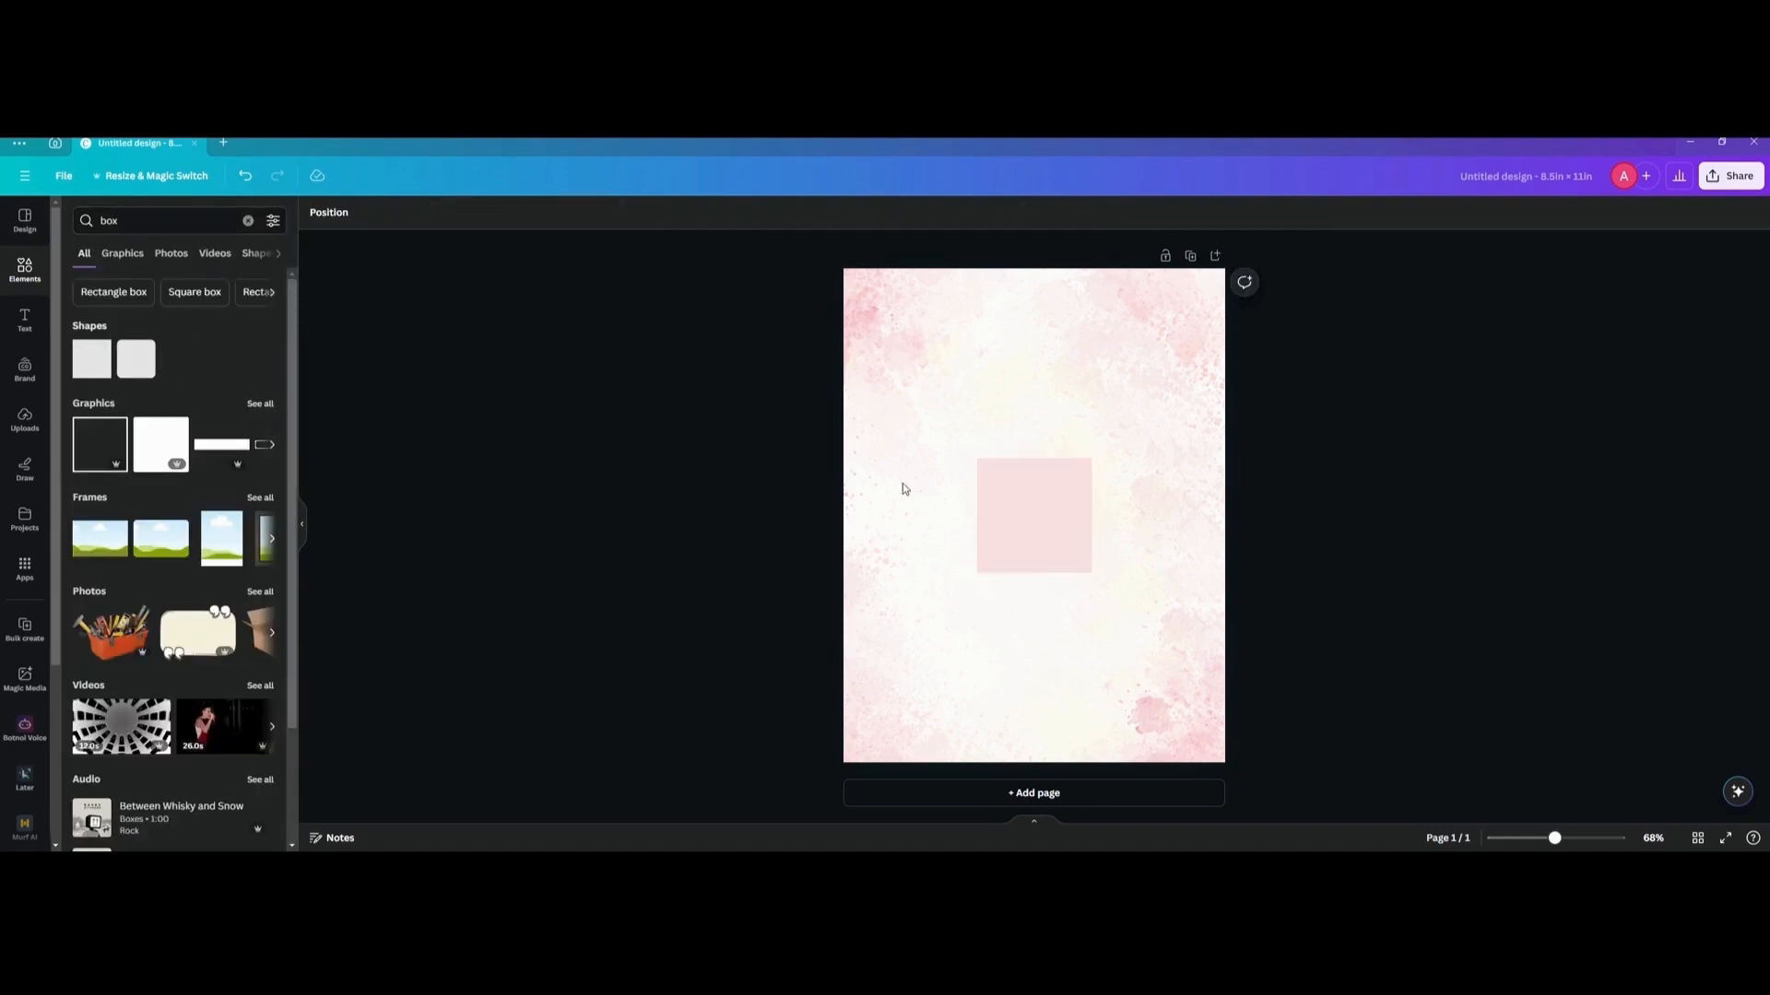
Round the corners of the pink square slightly.
click(1033, 514)
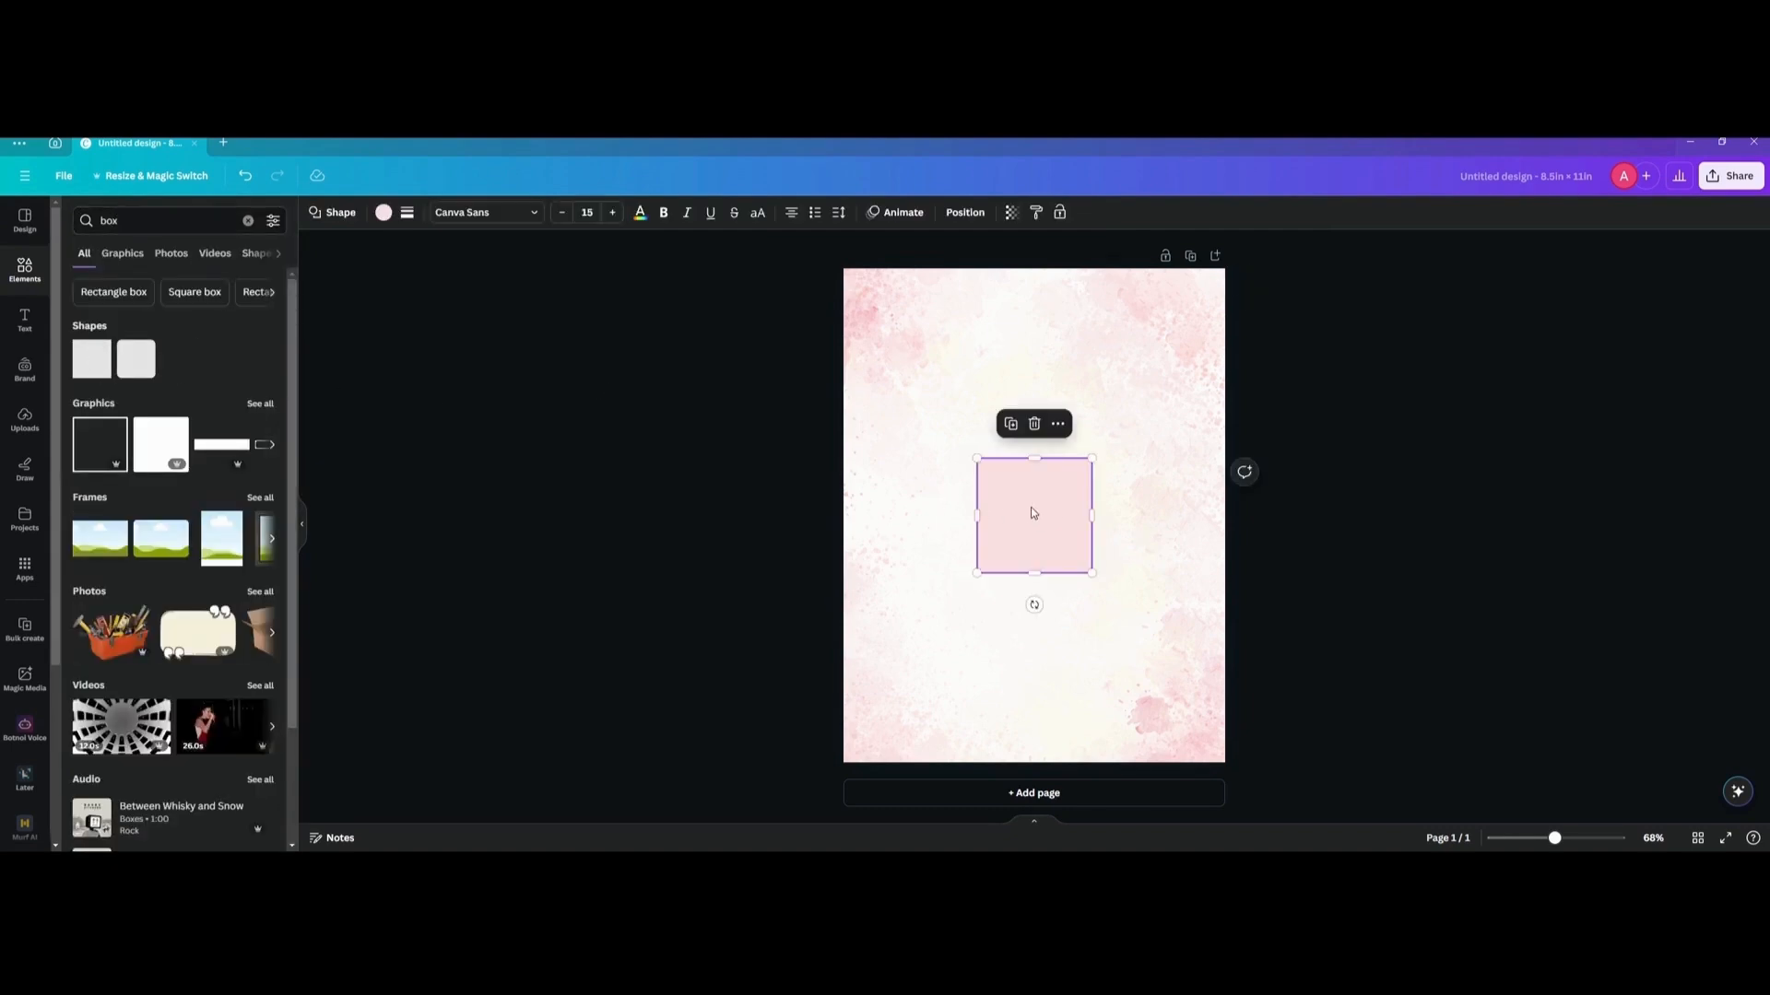
click(407, 215)
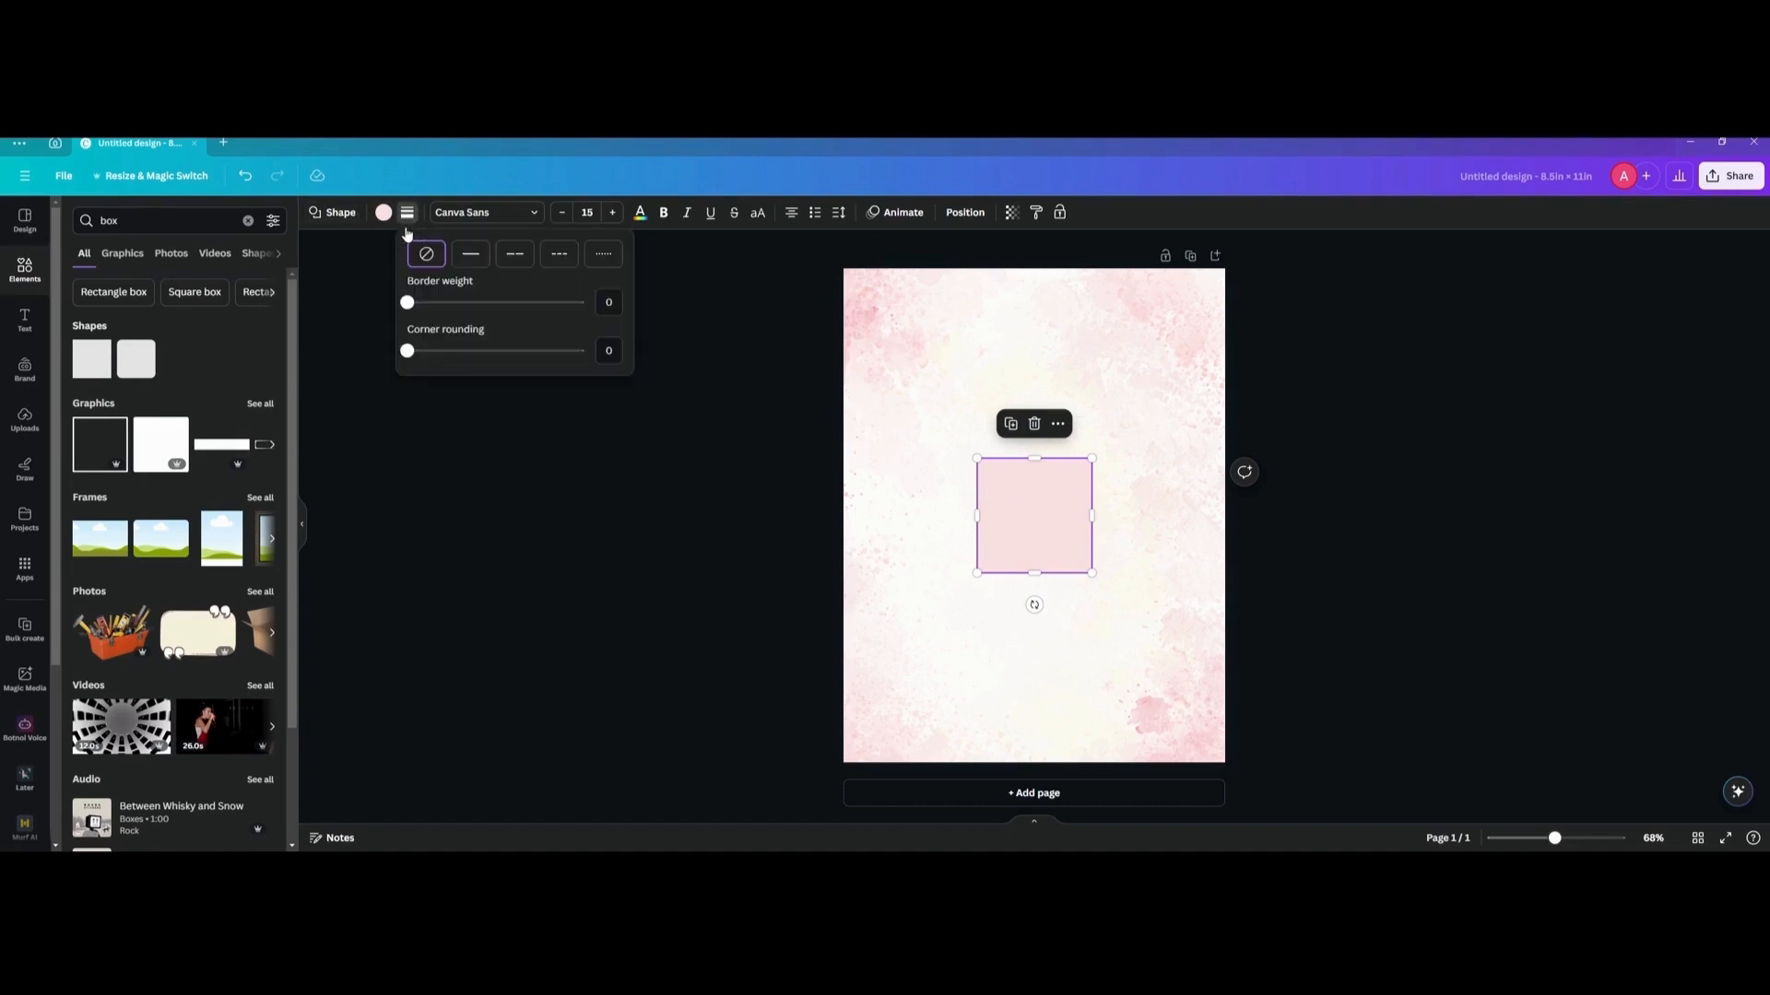
drag(408, 352, 455, 357)
click(715, 477)
click(714, 476)
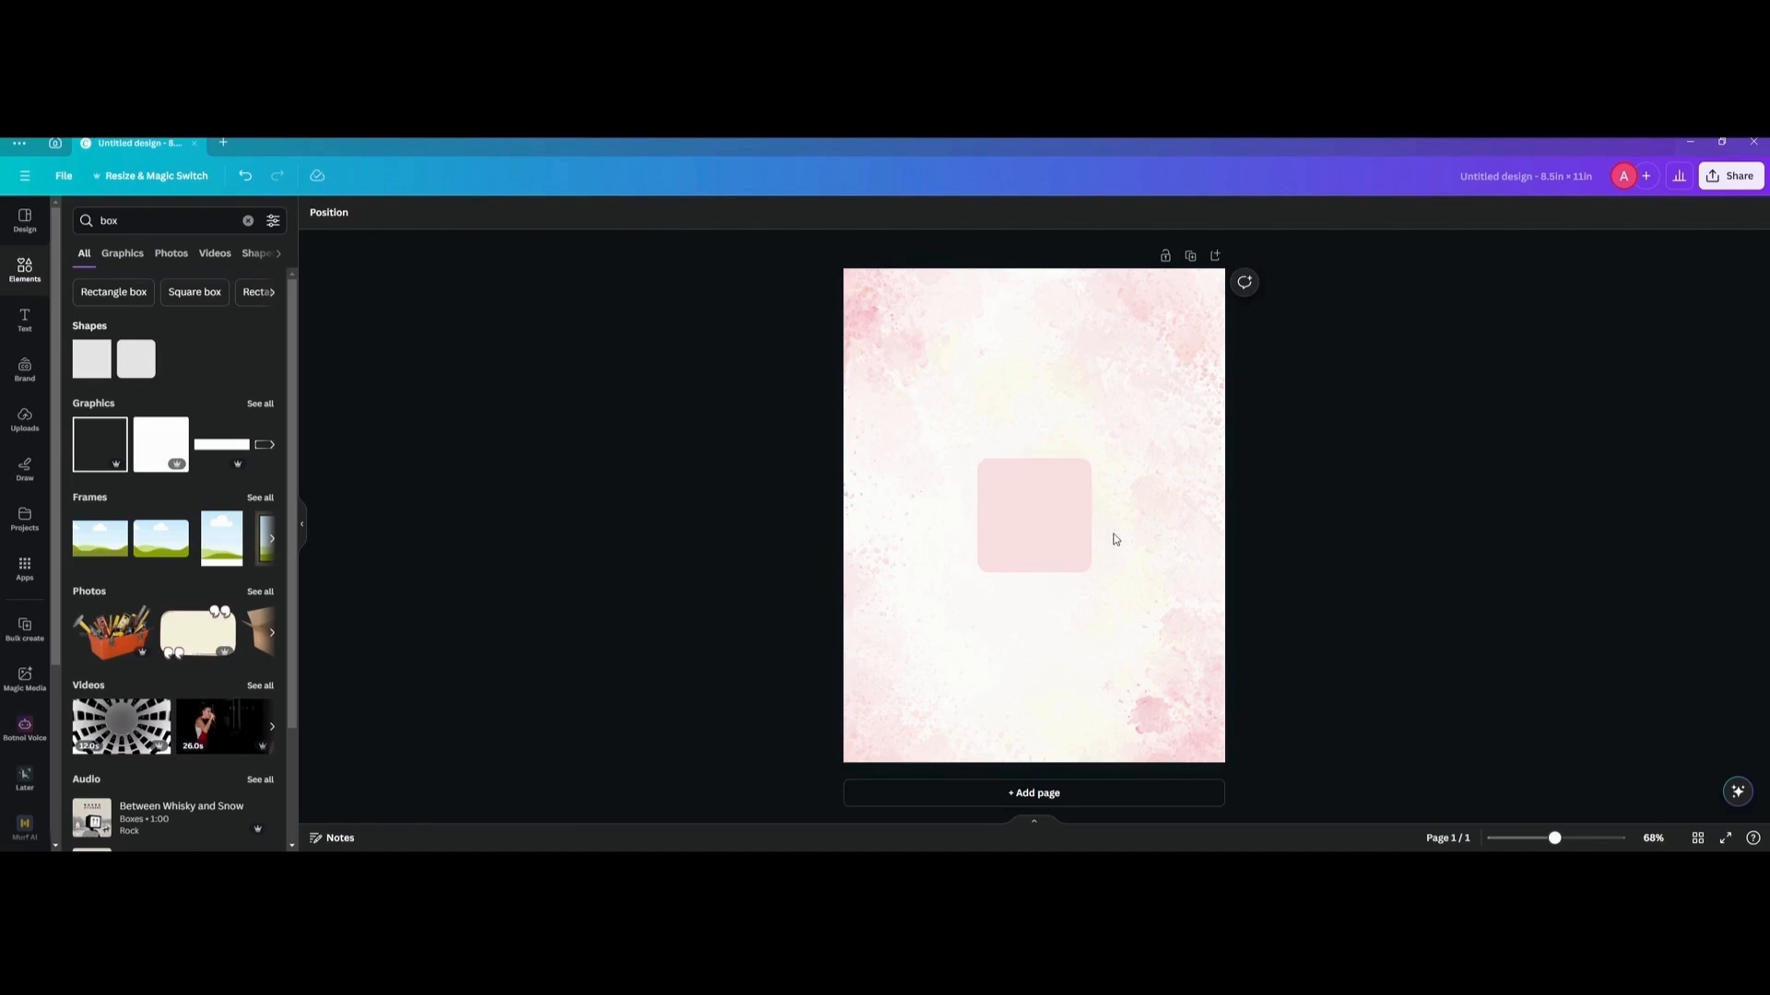
Enlarge the rounded pink box to fill most of the page, leaving an even margin of background around it.
click(1060, 553)
drag(1032, 562, 923, 360)
drag(996, 420, 1184, 723)
click(744, 484)
Change the large box's fill from the document pink to a custom light green.
click(959, 463)
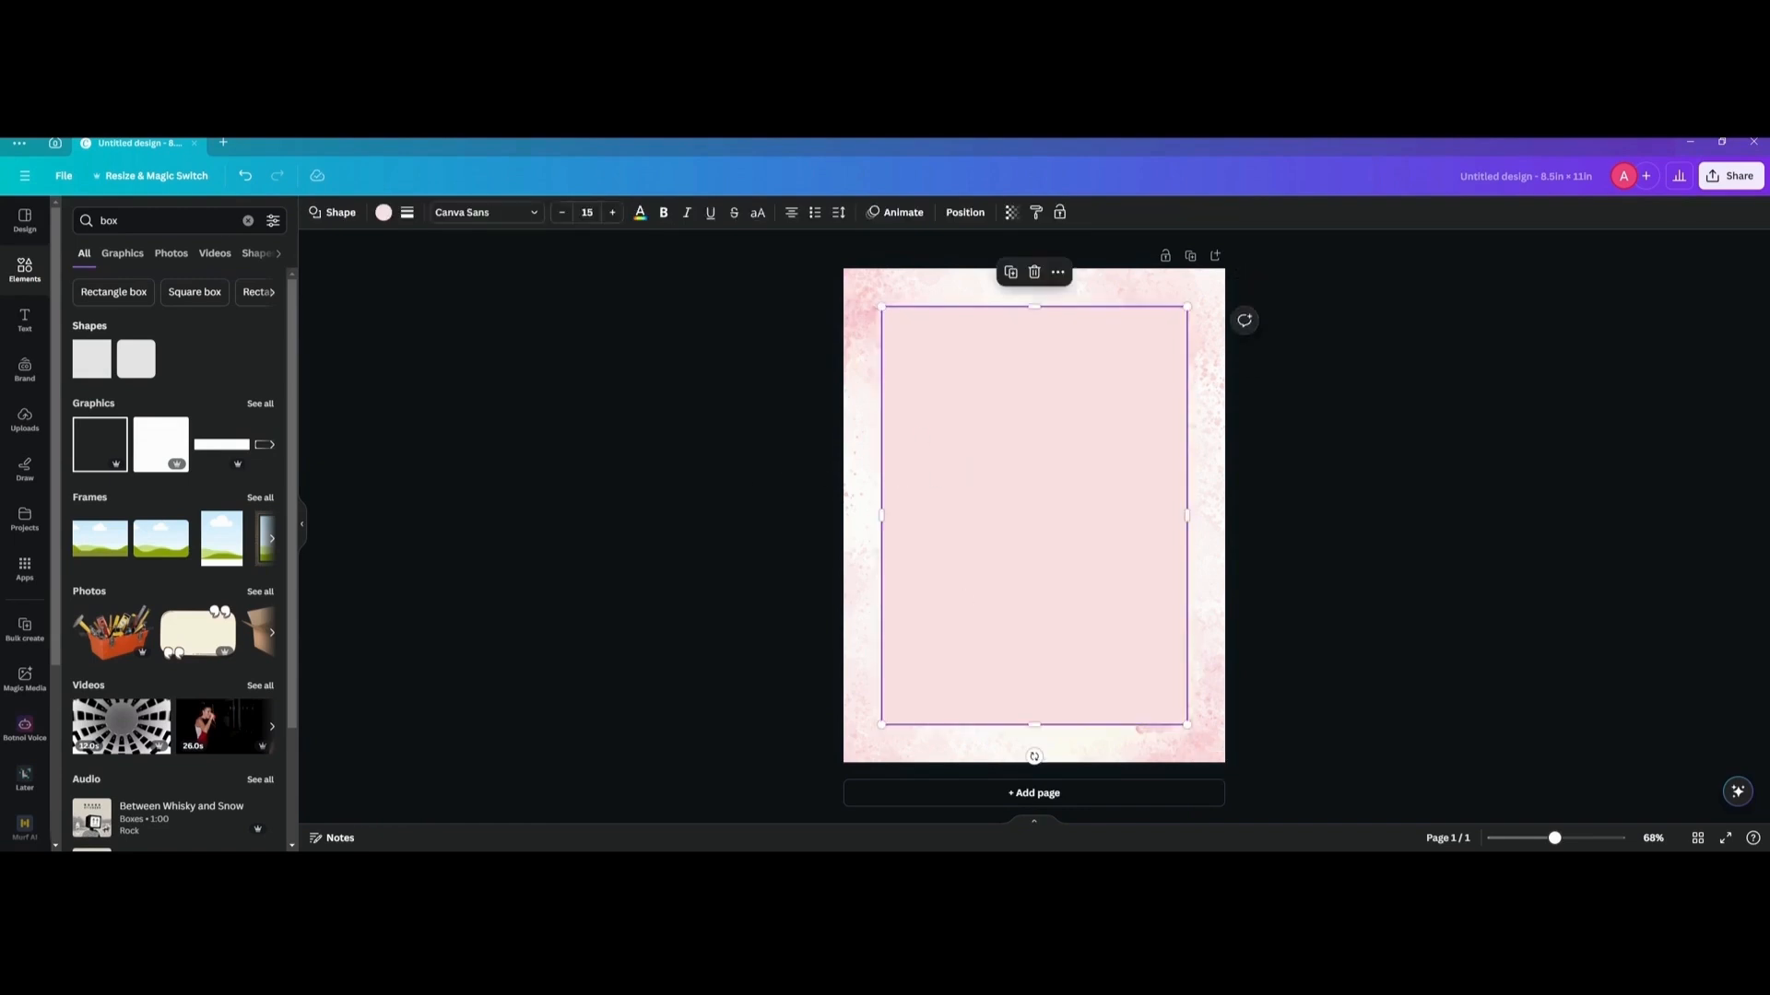
click(383, 214)
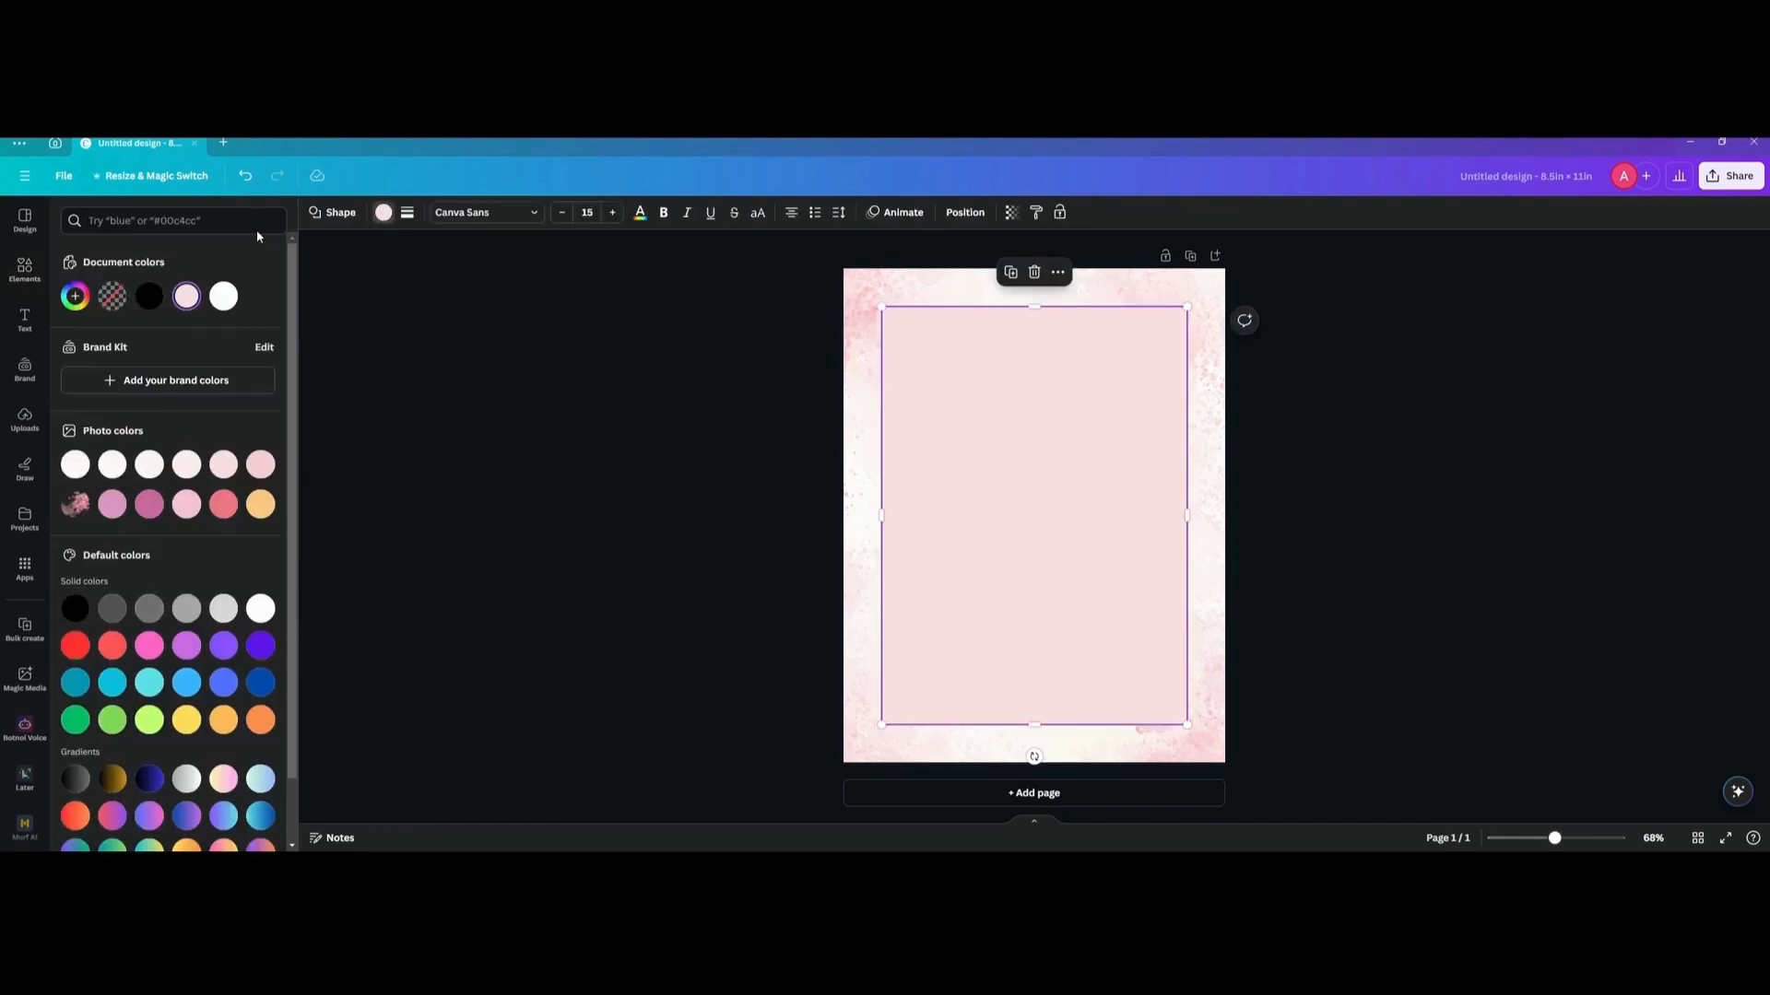
click(76, 299)
drag(109, 449, 122, 449)
click(726, 290)
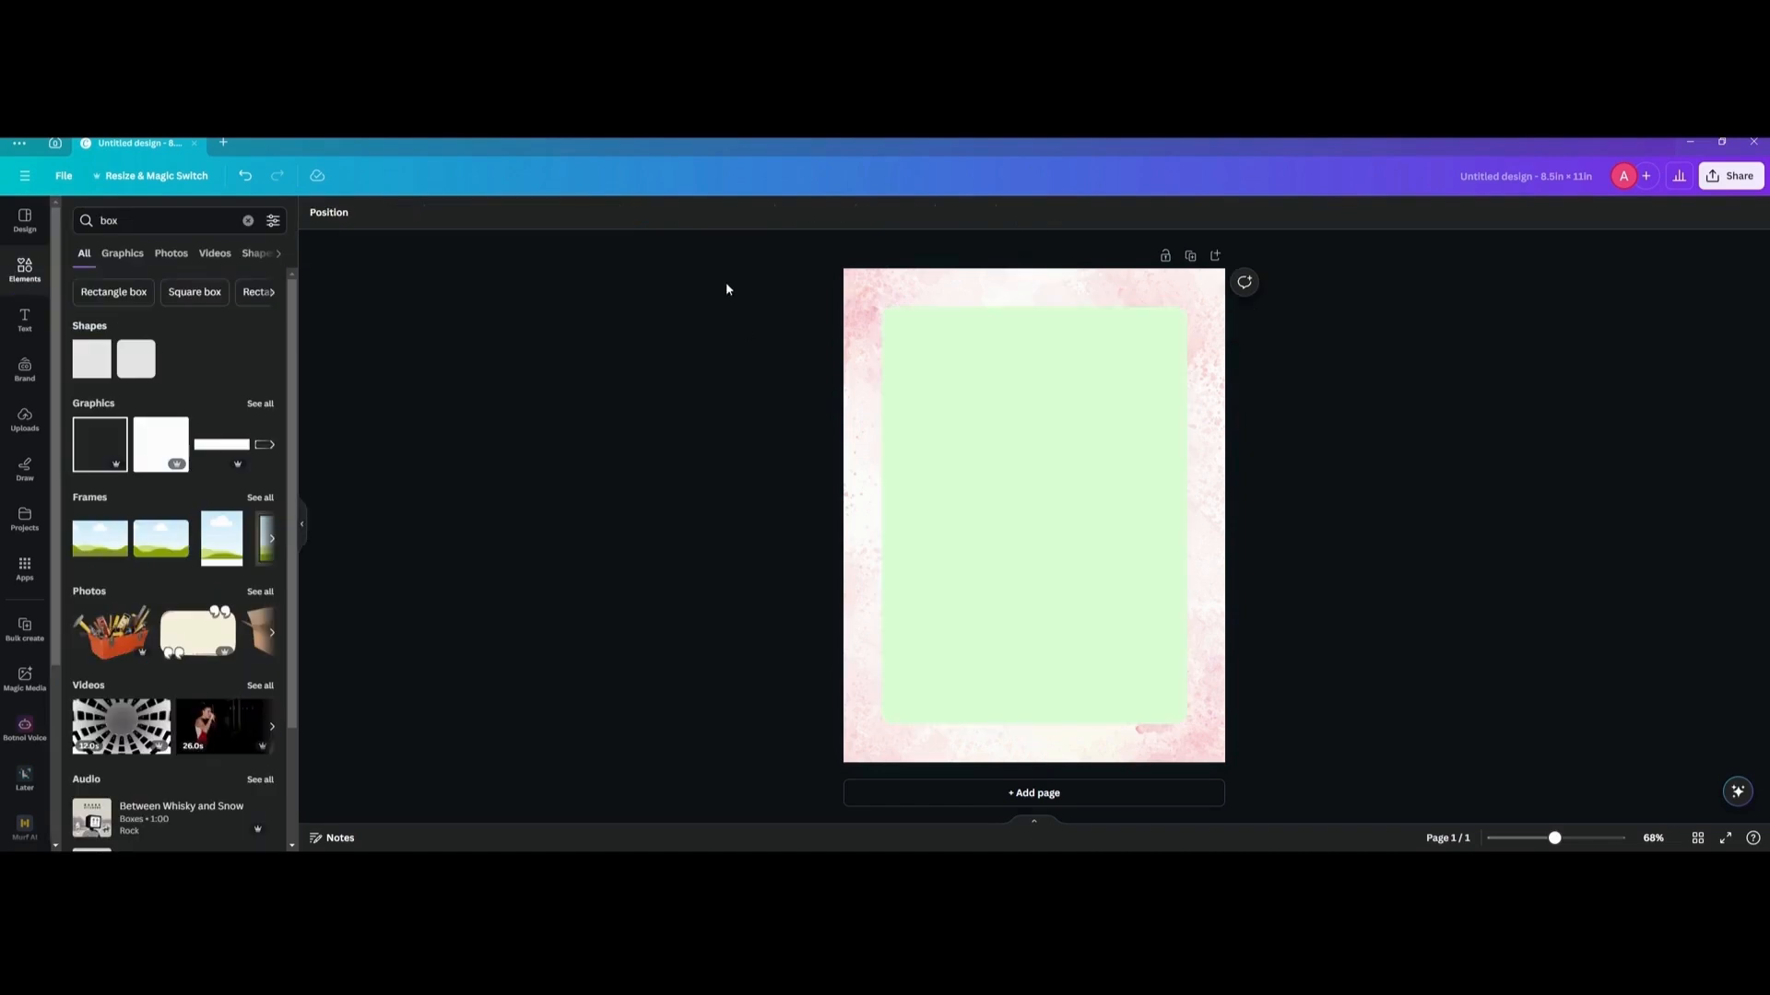
Duplicate the light green box and fit the copy over it, extending slightly past the original's right and bottom edges.
click(965, 393)
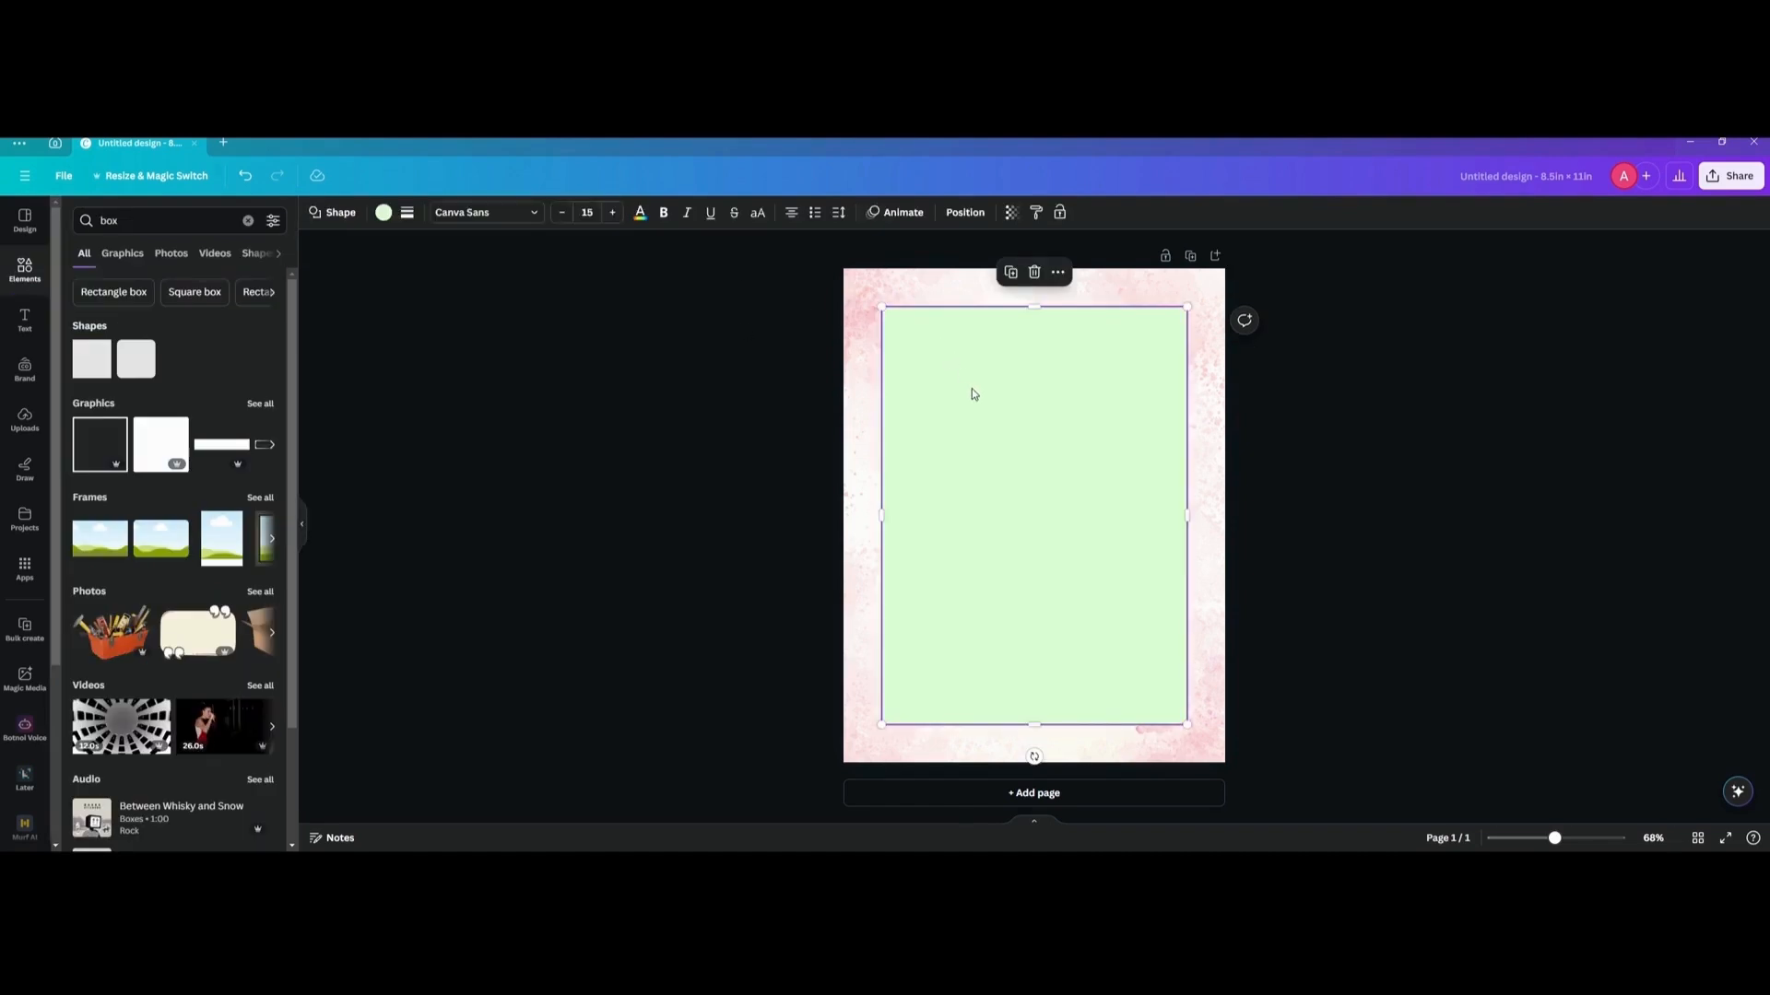
key(ctrl+d)
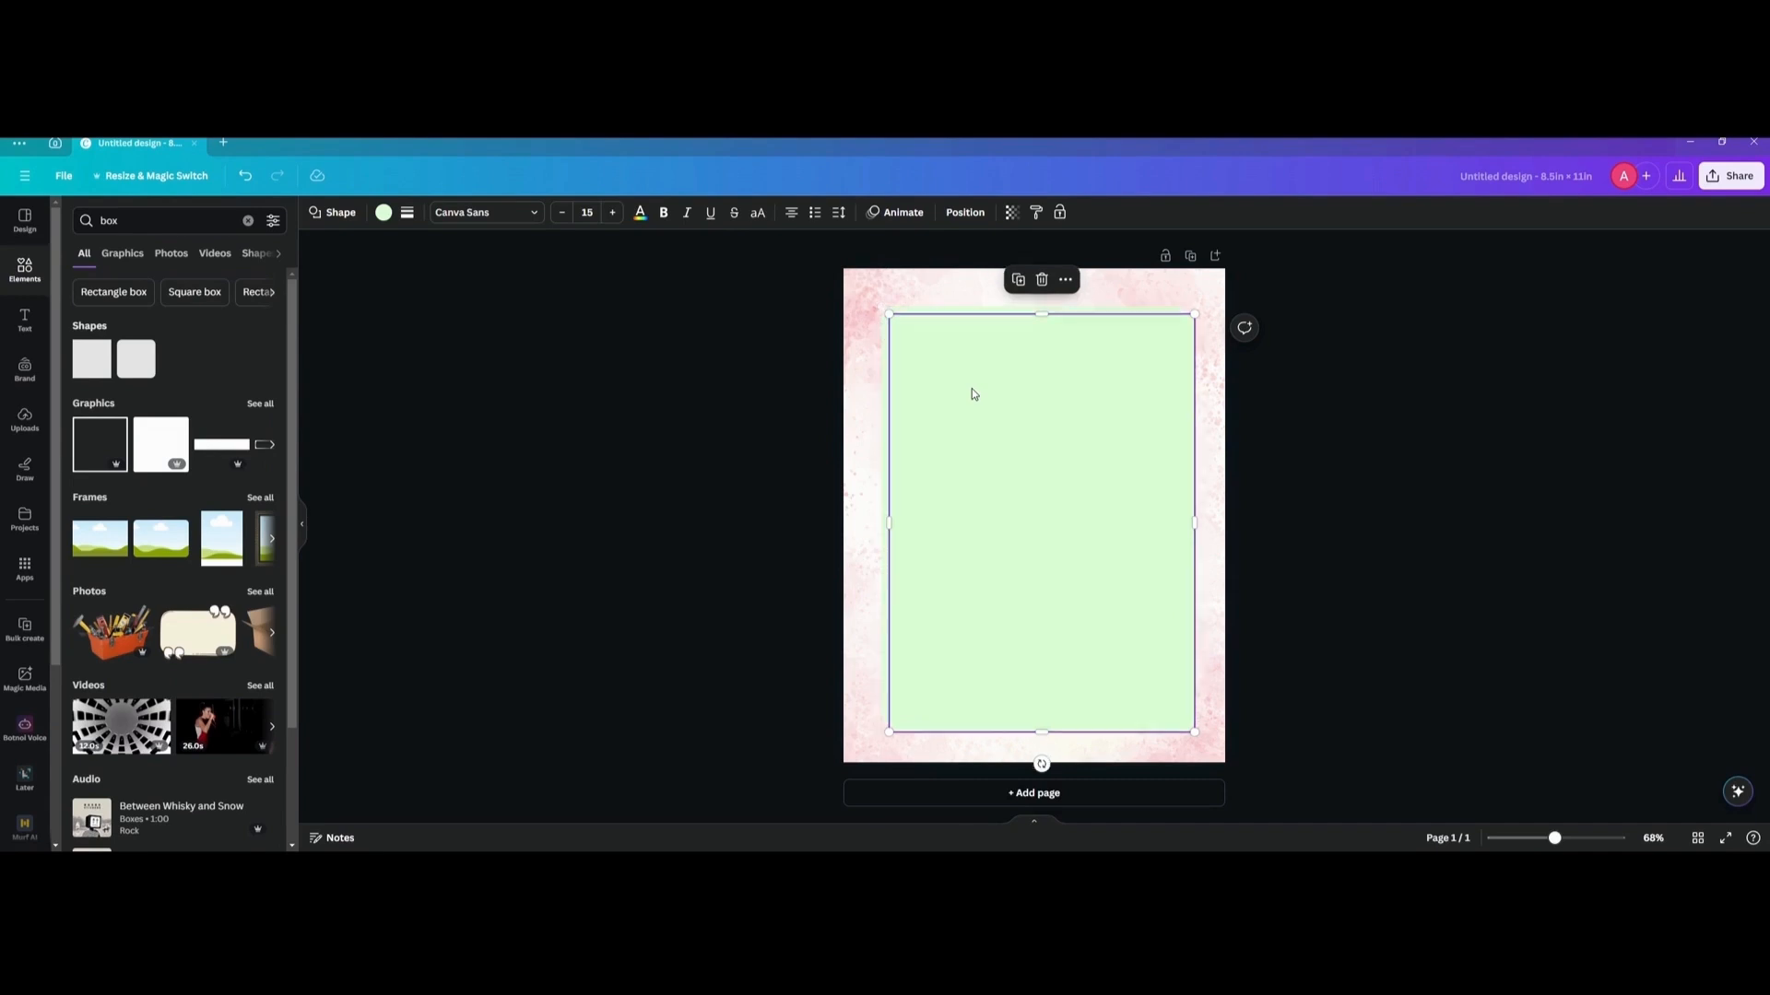
click(794, 400)
click(1019, 397)
drag(1022, 398, 1015, 395)
Set the duplicated box's fill to the darker green #94C28D.
click(383, 212)
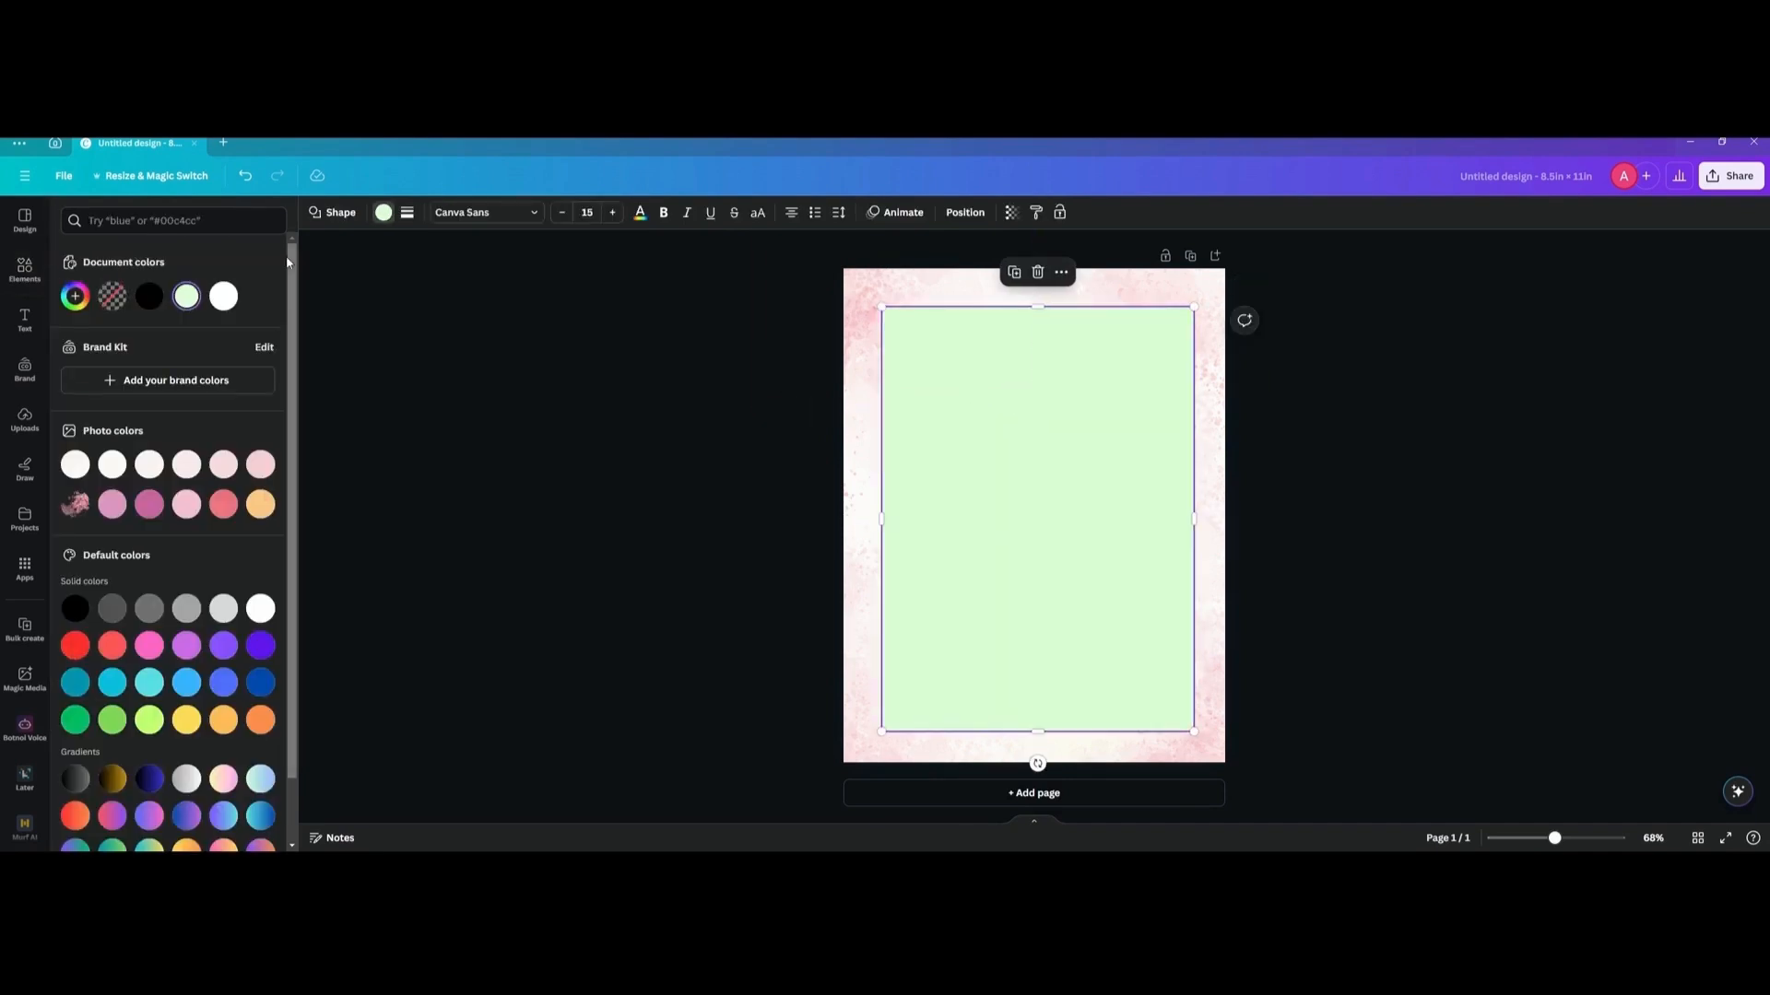
click(74, 295)
click(125, 379)
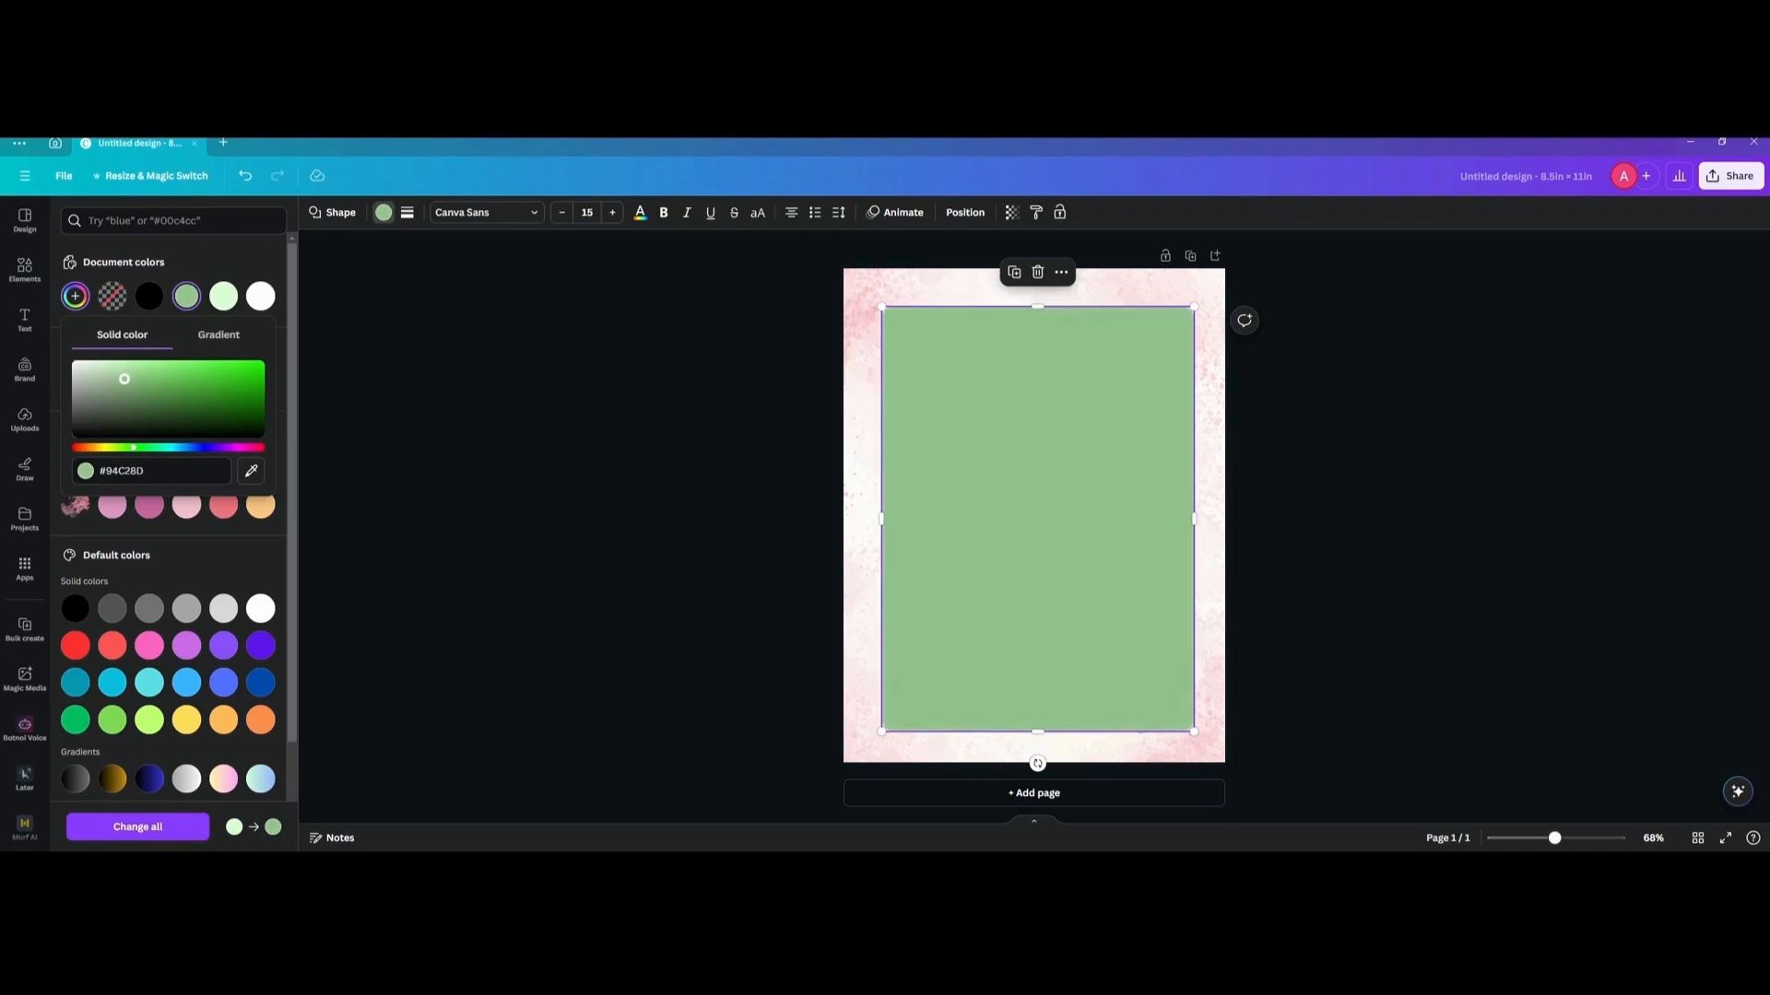
click(479, 380)
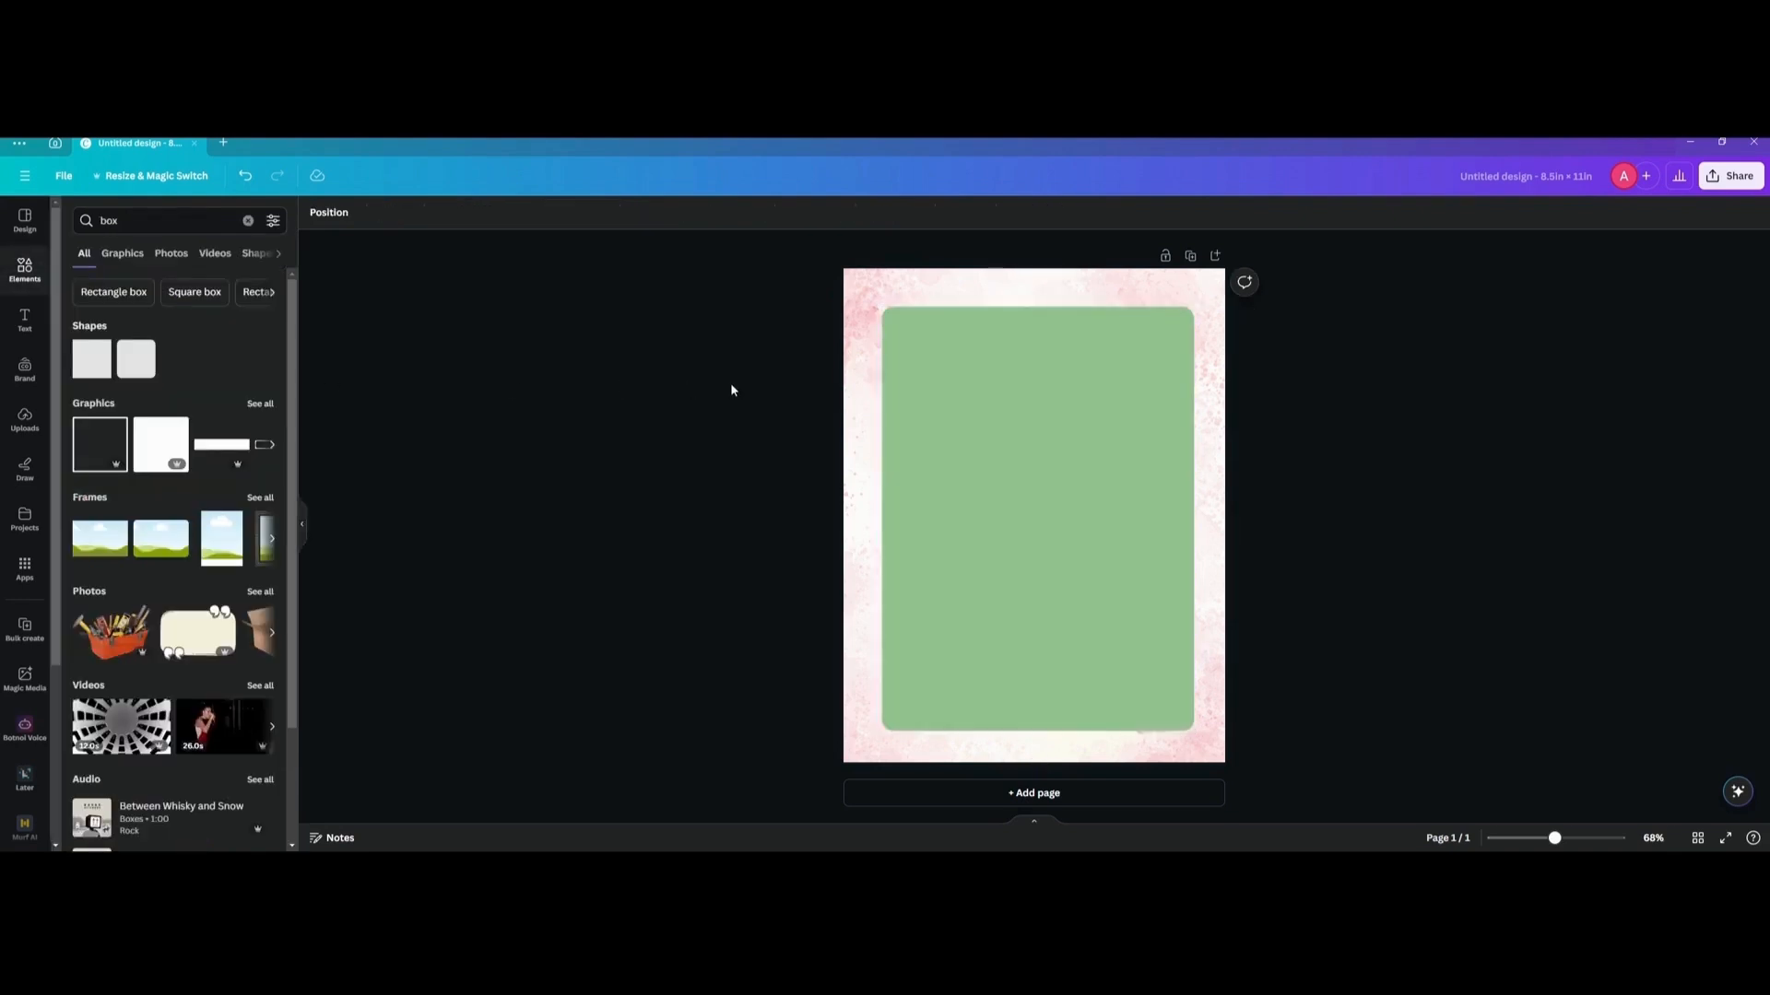
Send the darker green box one layer backward, behind the light green box.
click(925, 393)
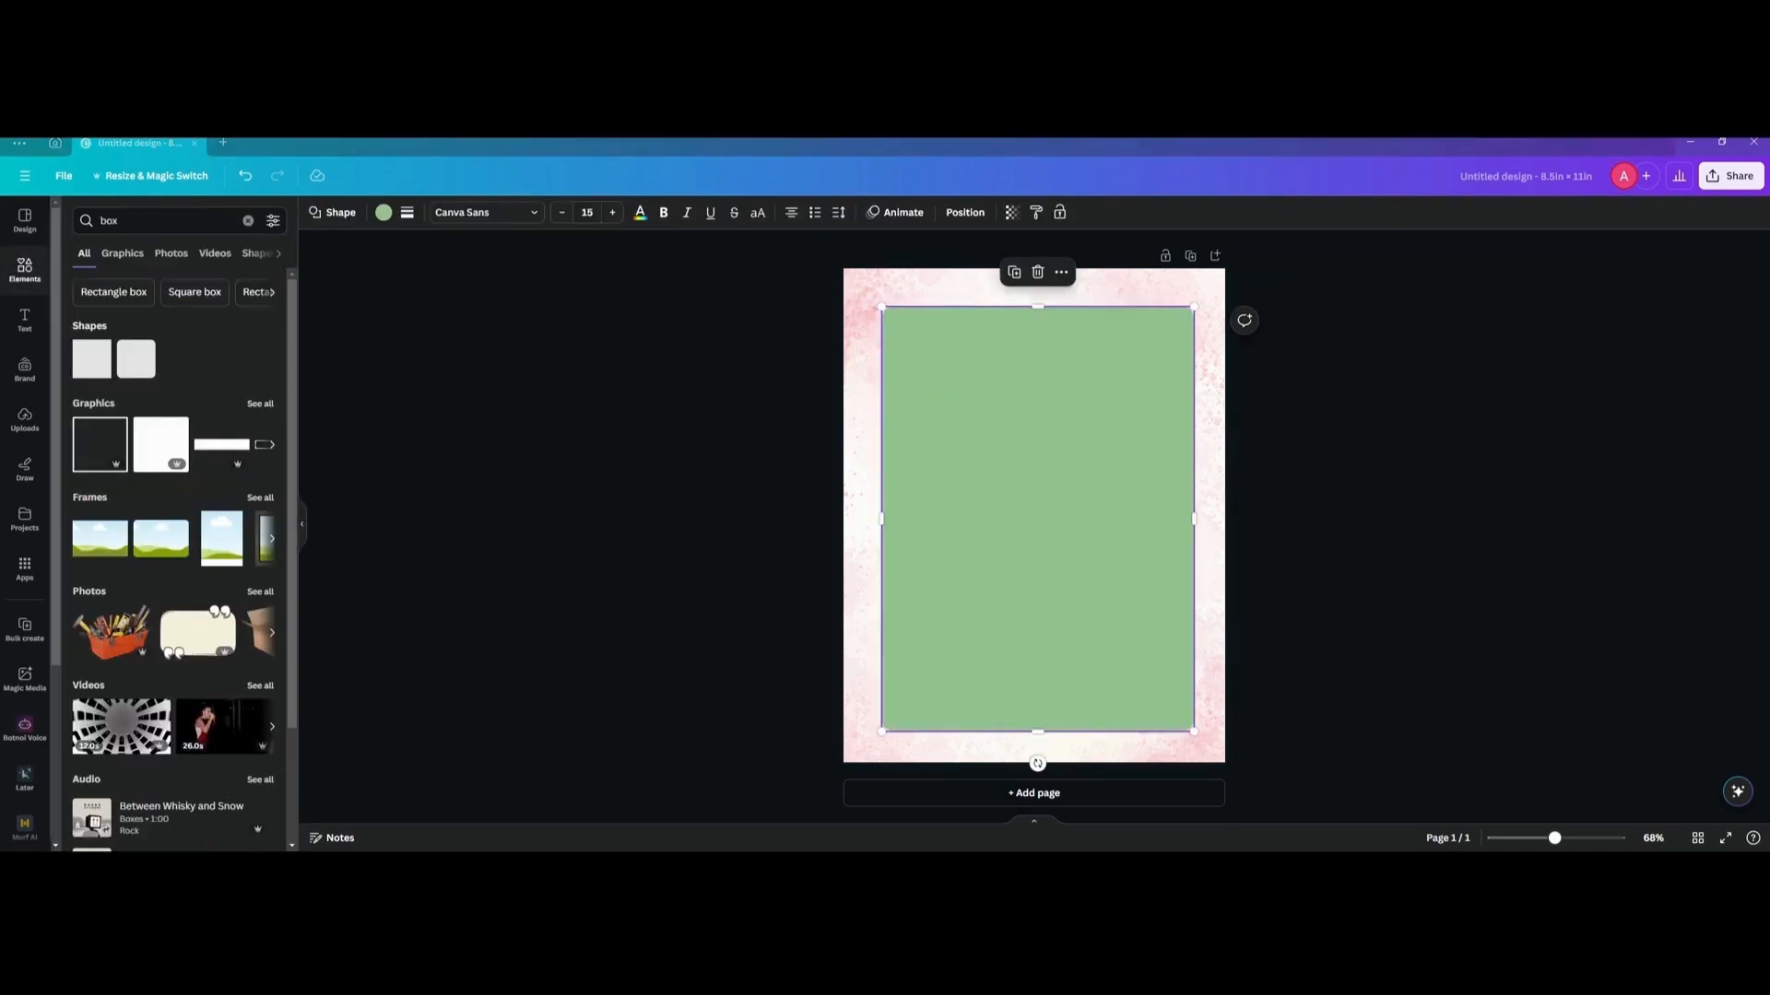
key(ctrl+bracketleft)
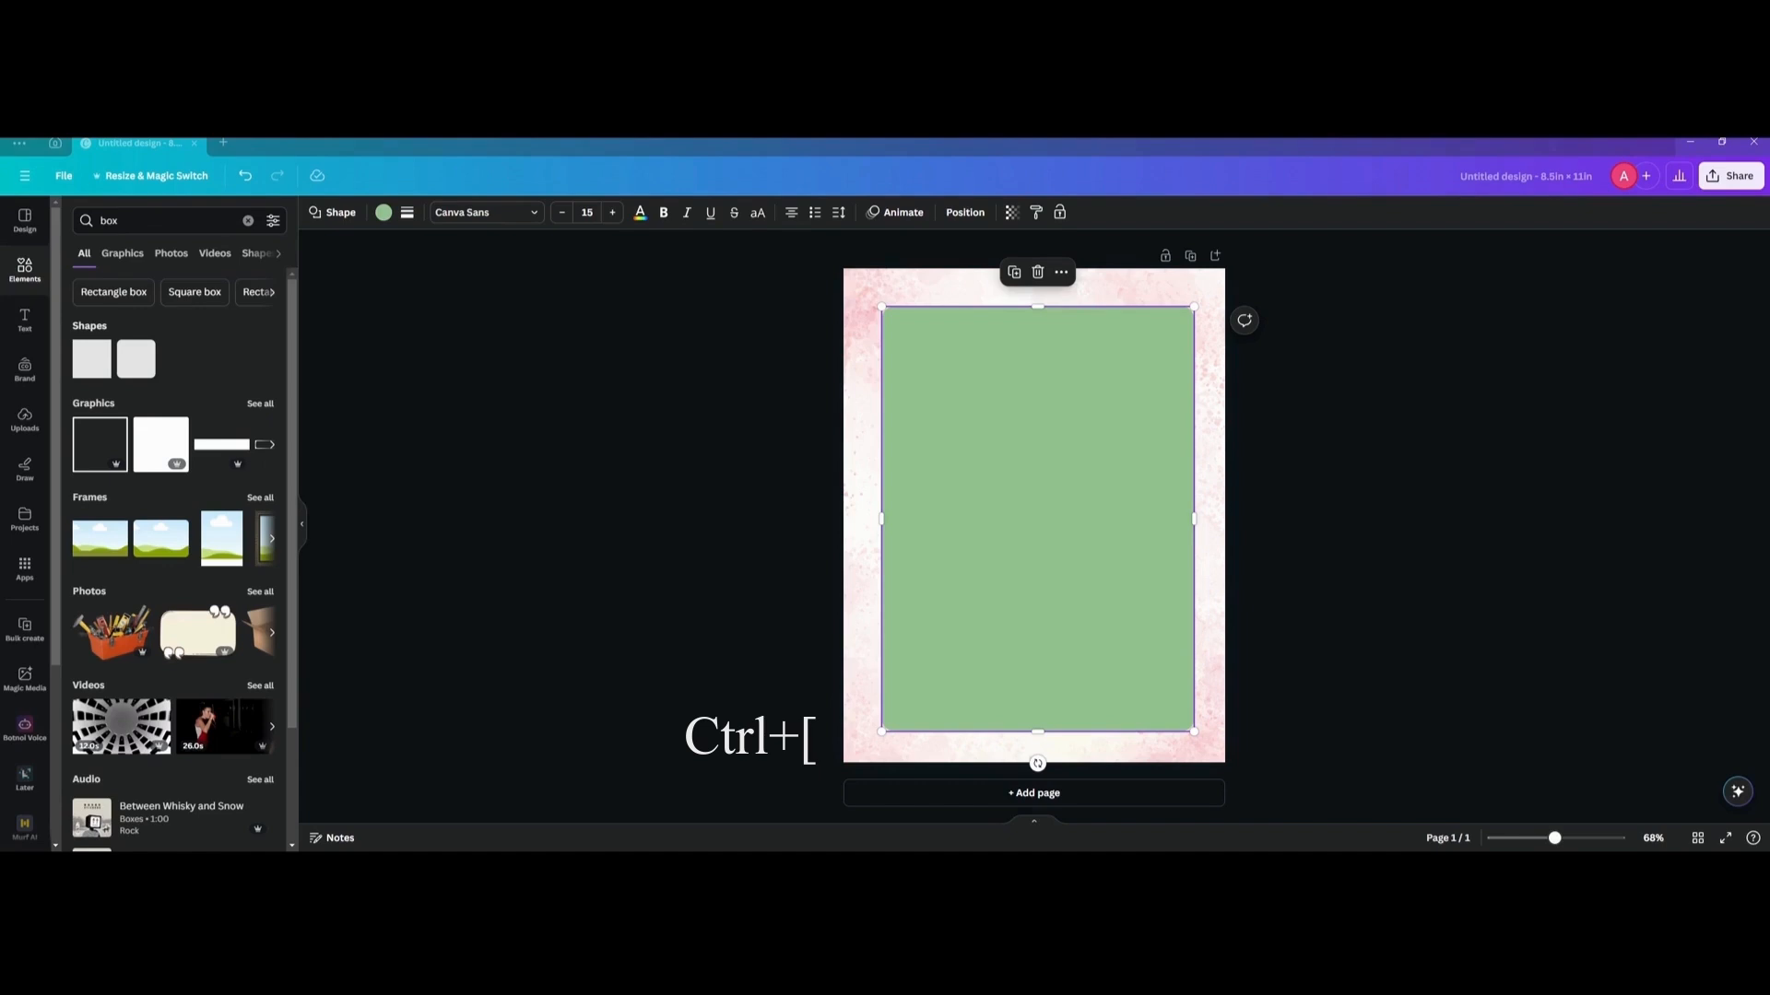
Send the darker green box behind the light green box and trim its bottom and right edges slightly.
click(790, 412)
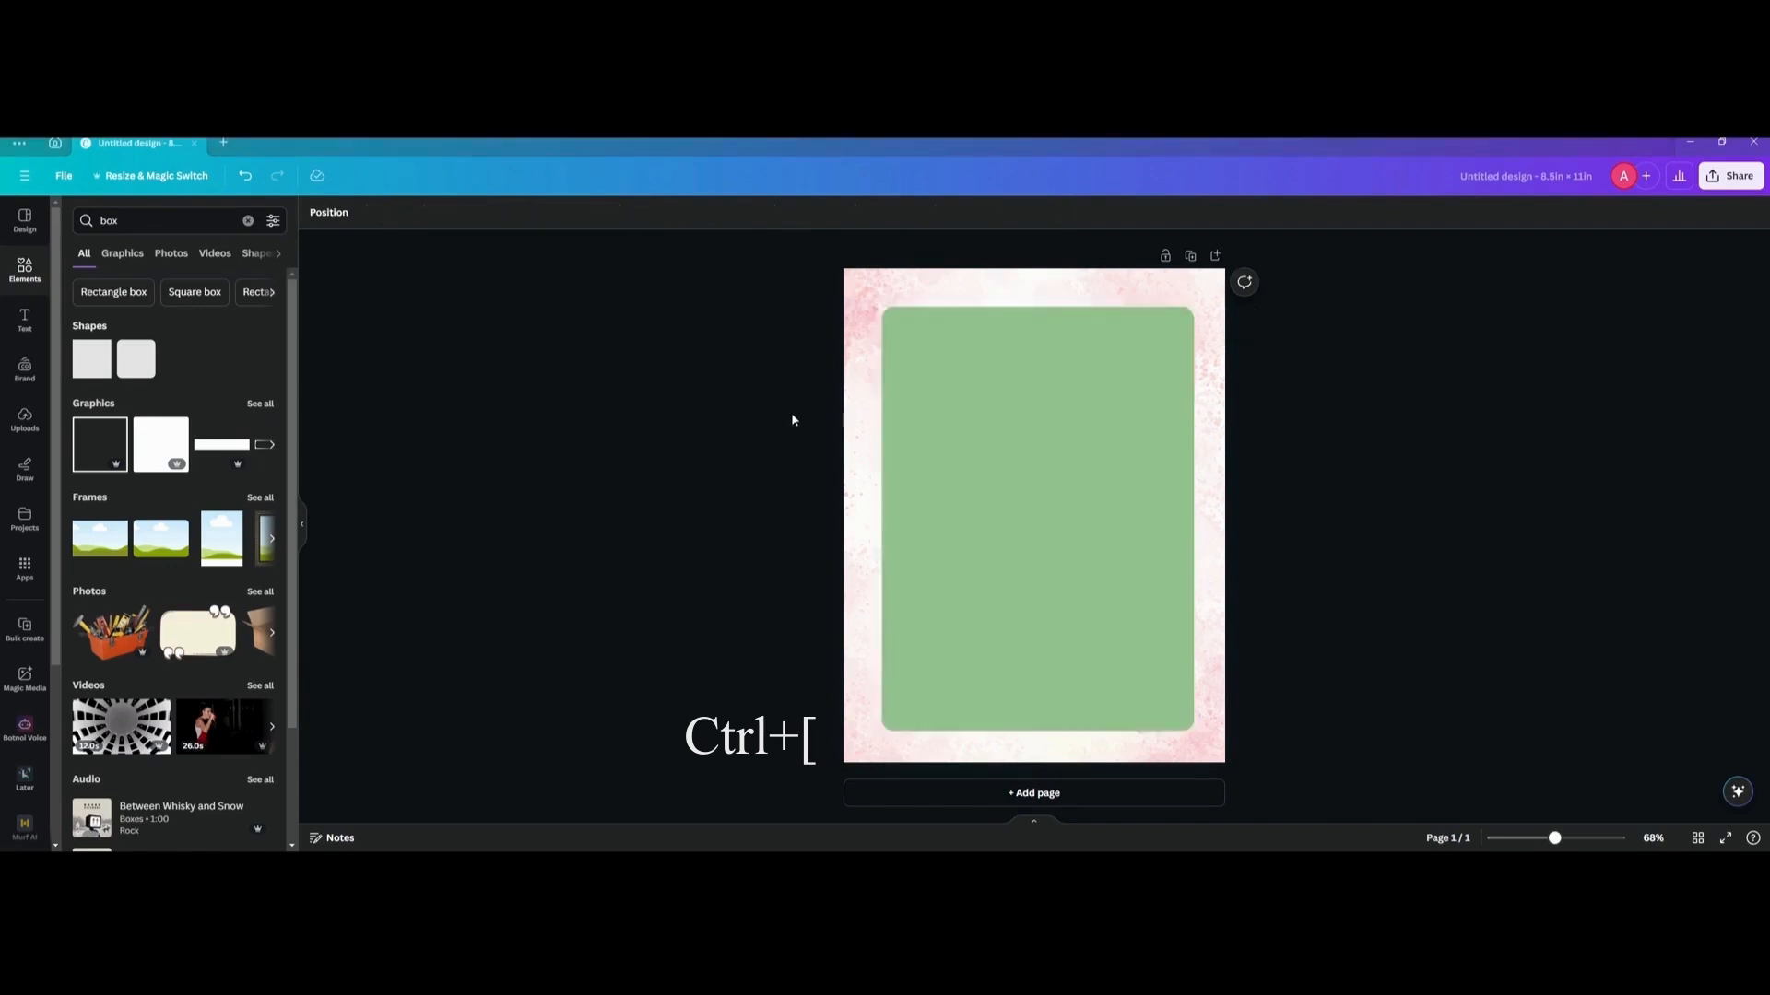
click(1004, 431)
key(ctrl+bracketleft)
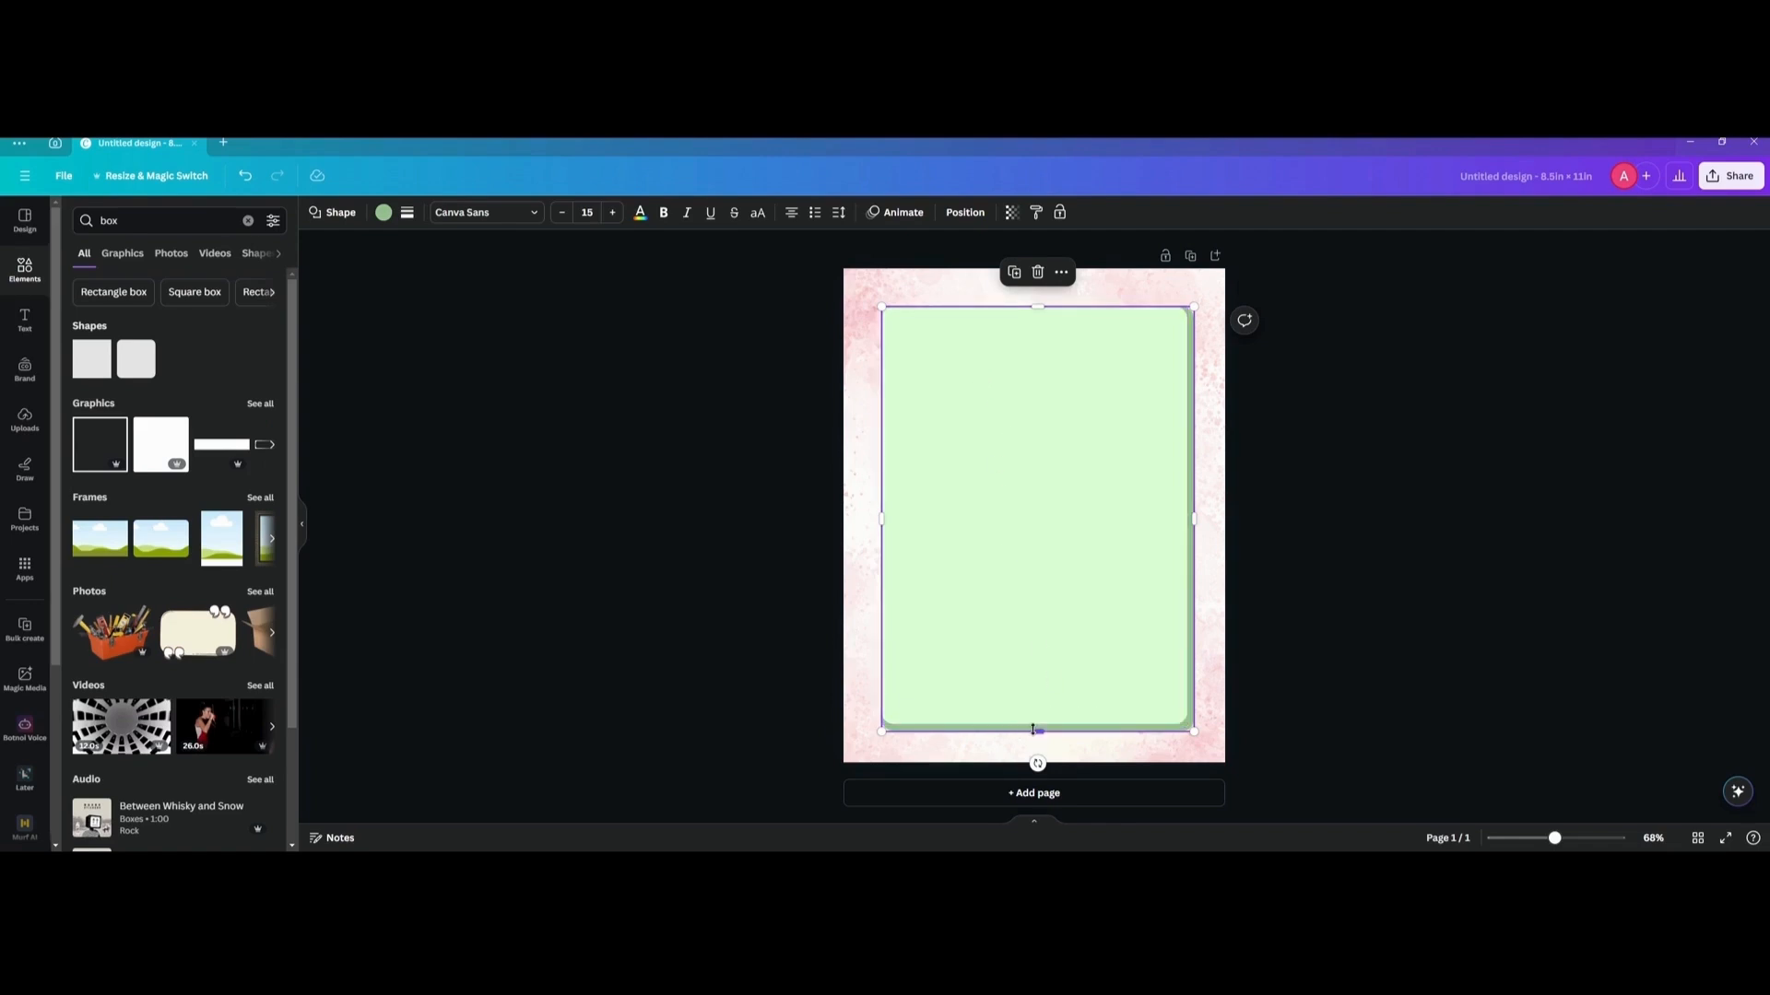
drag(1036, 729, 1036, 728)
drag(1194, 518, 1193, 518)
scroll(1224, 737, up, 4)
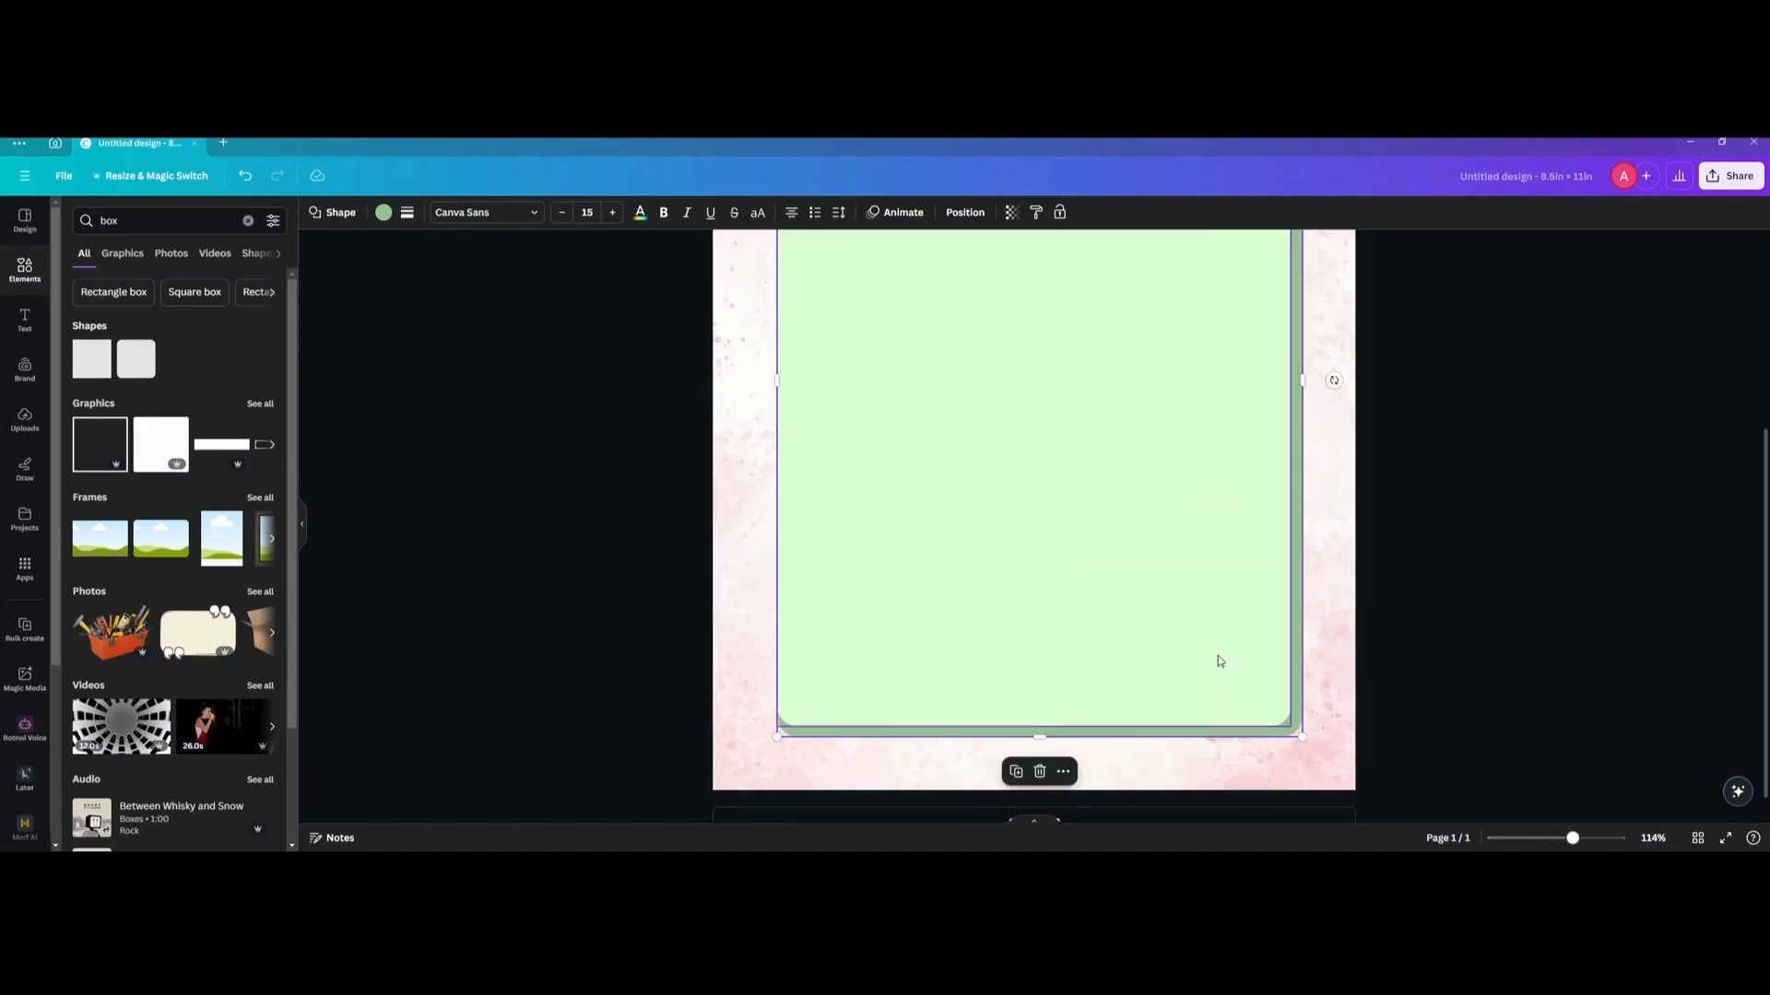
scroll(1219, 661, down, 4)
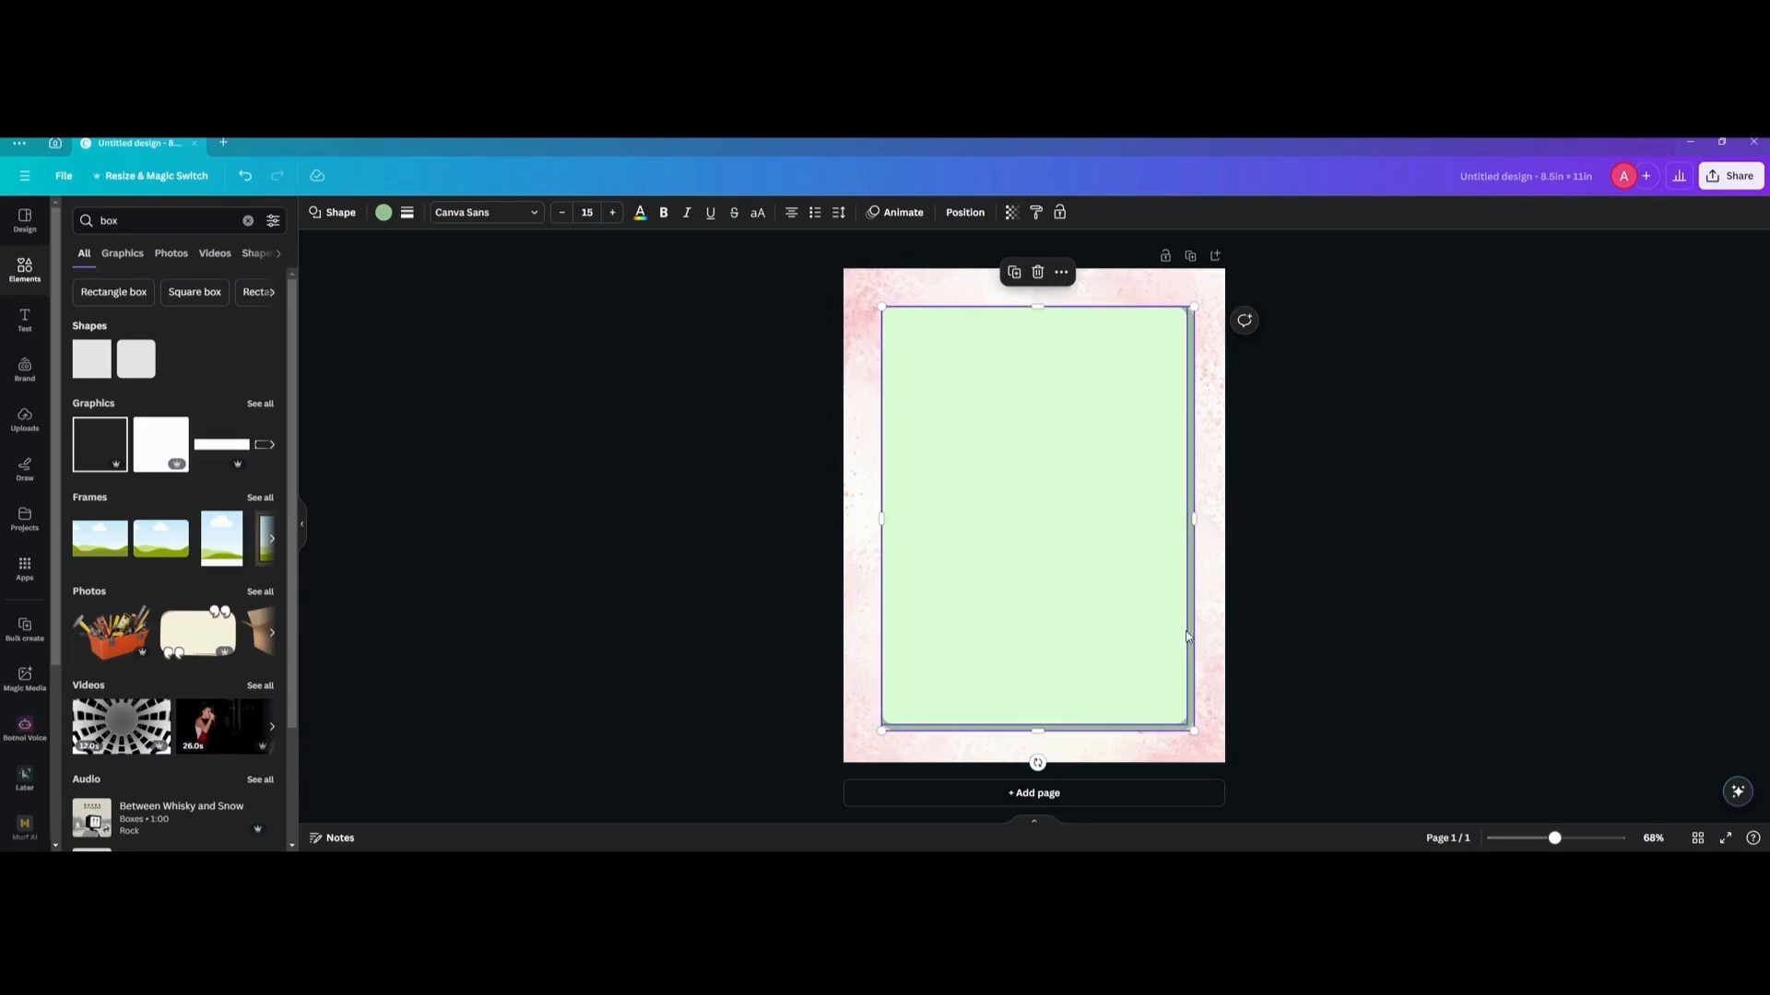
scroll(1189, 631, down, 1)
scroll(1189, 631, up, 3)
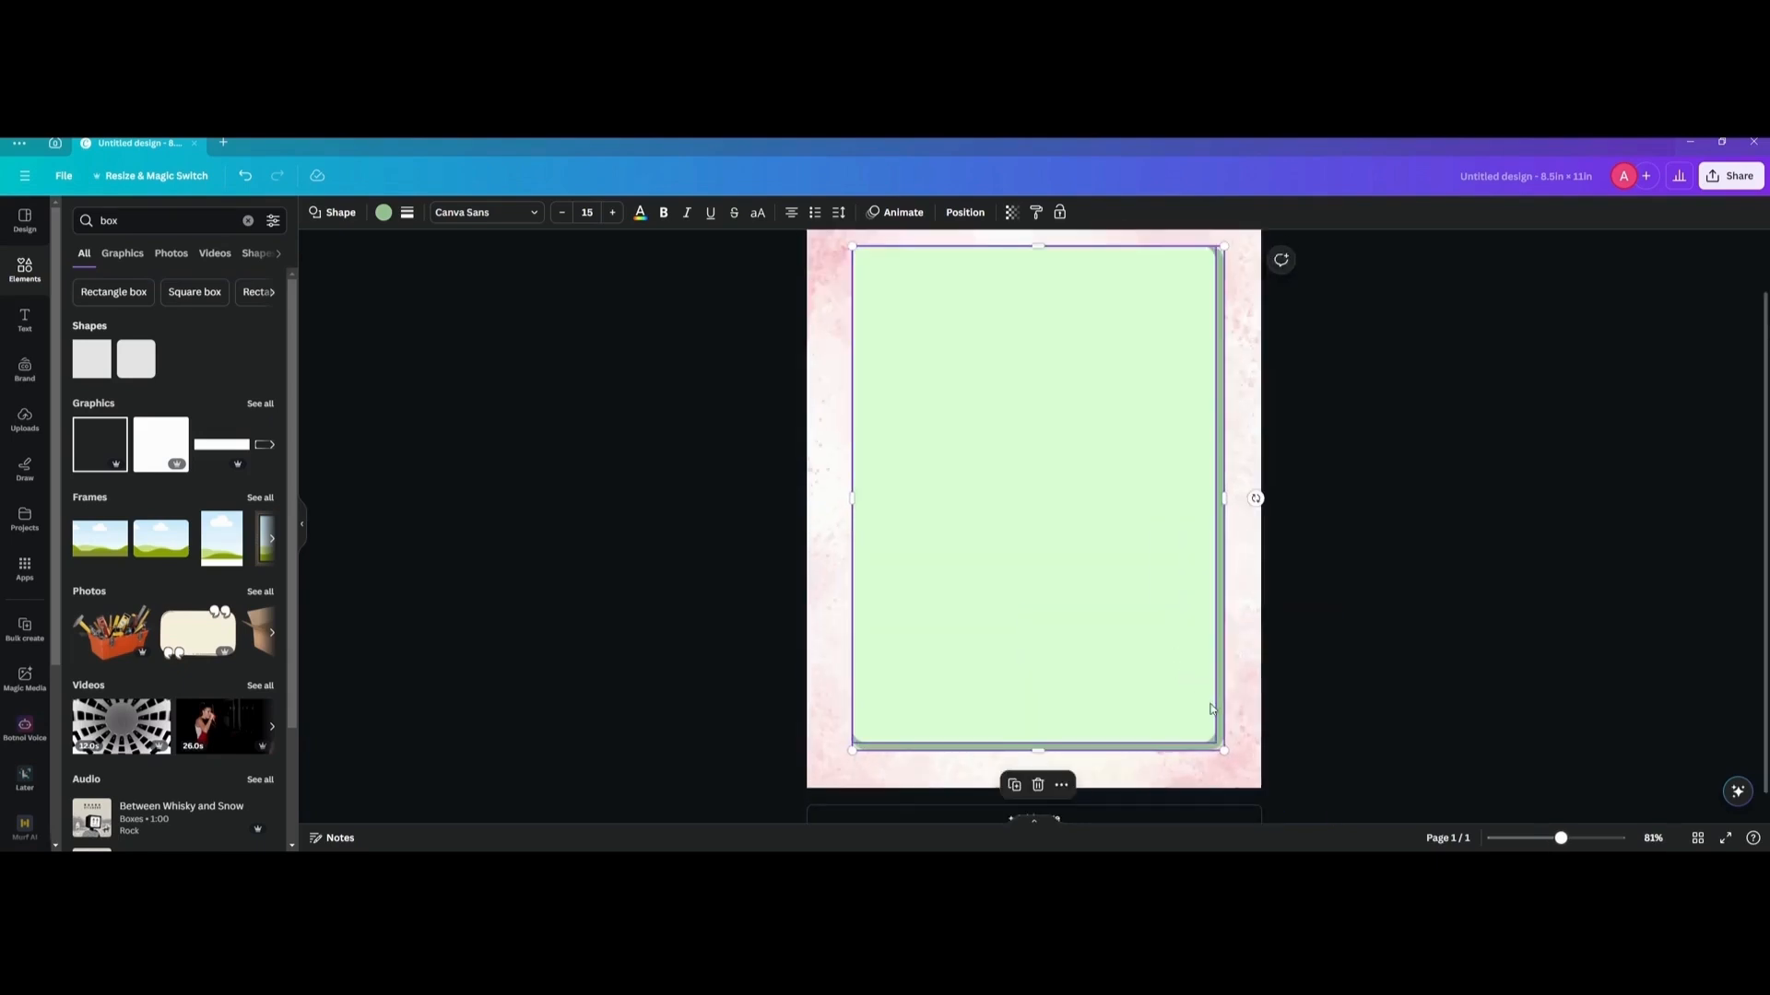
scroll(1201, 722, down, 1)
scroll(1201, 721, up, 2)
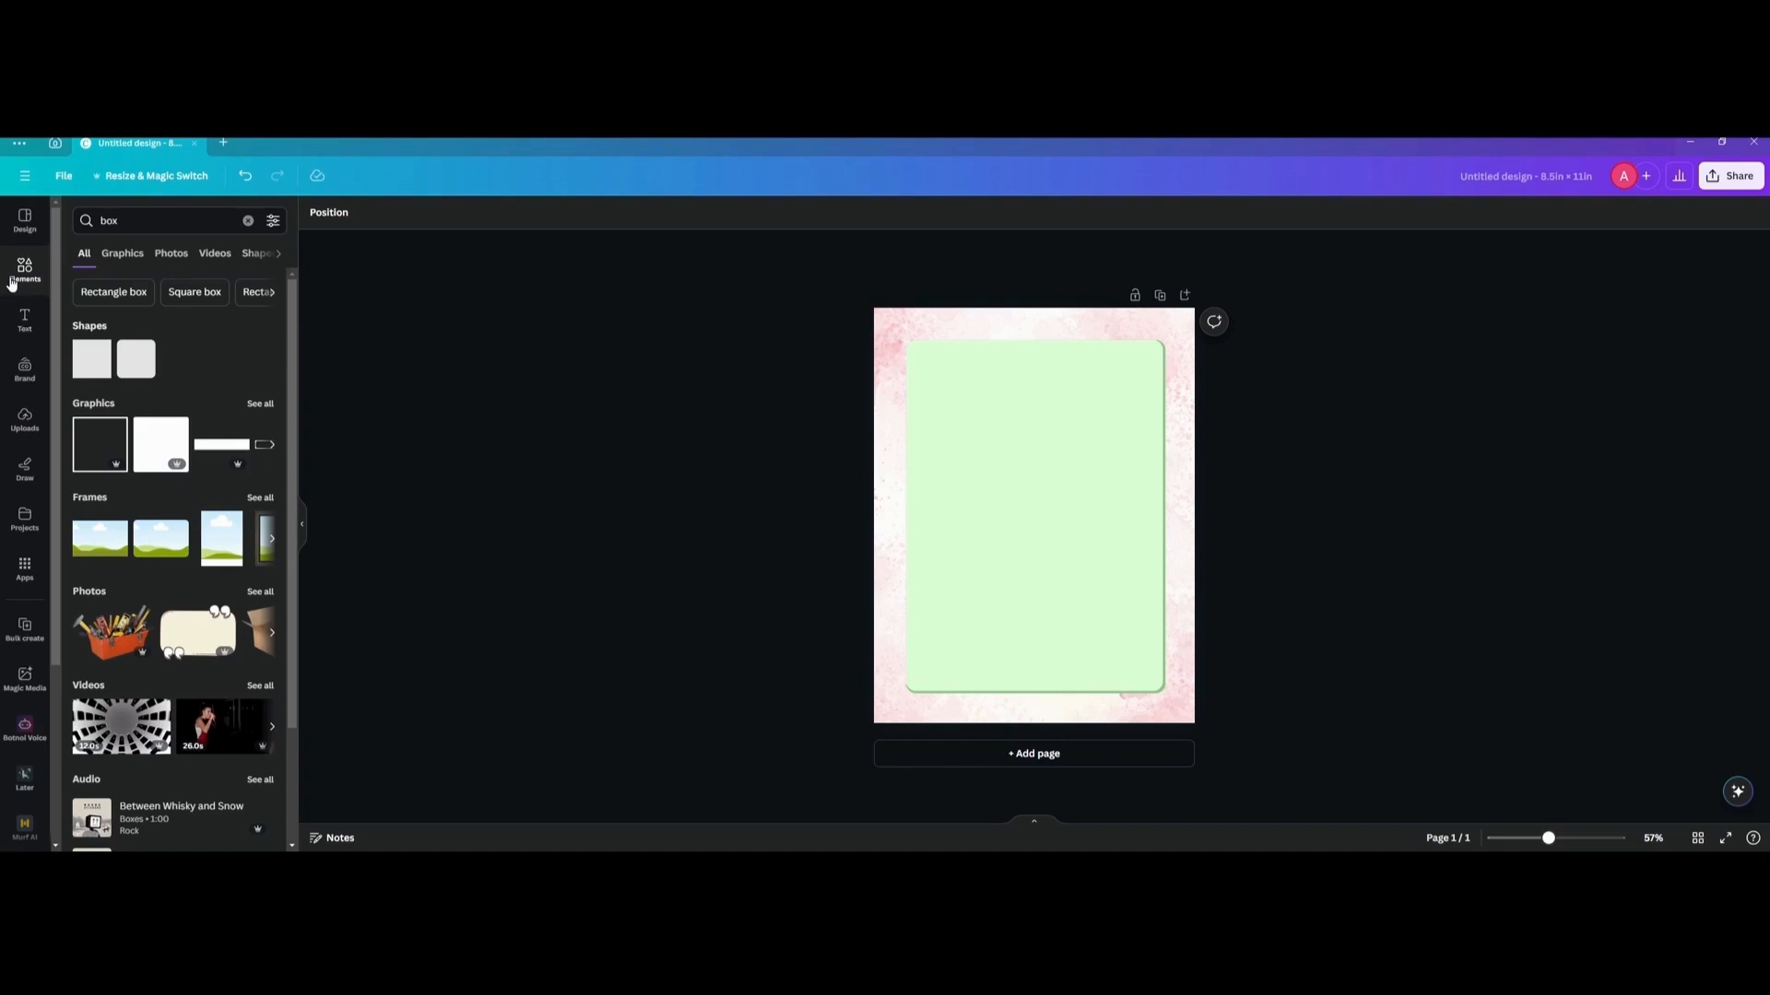
Search the elements library for "binder" and show all matching graphics.
click(20, 274)
click(118, 219)
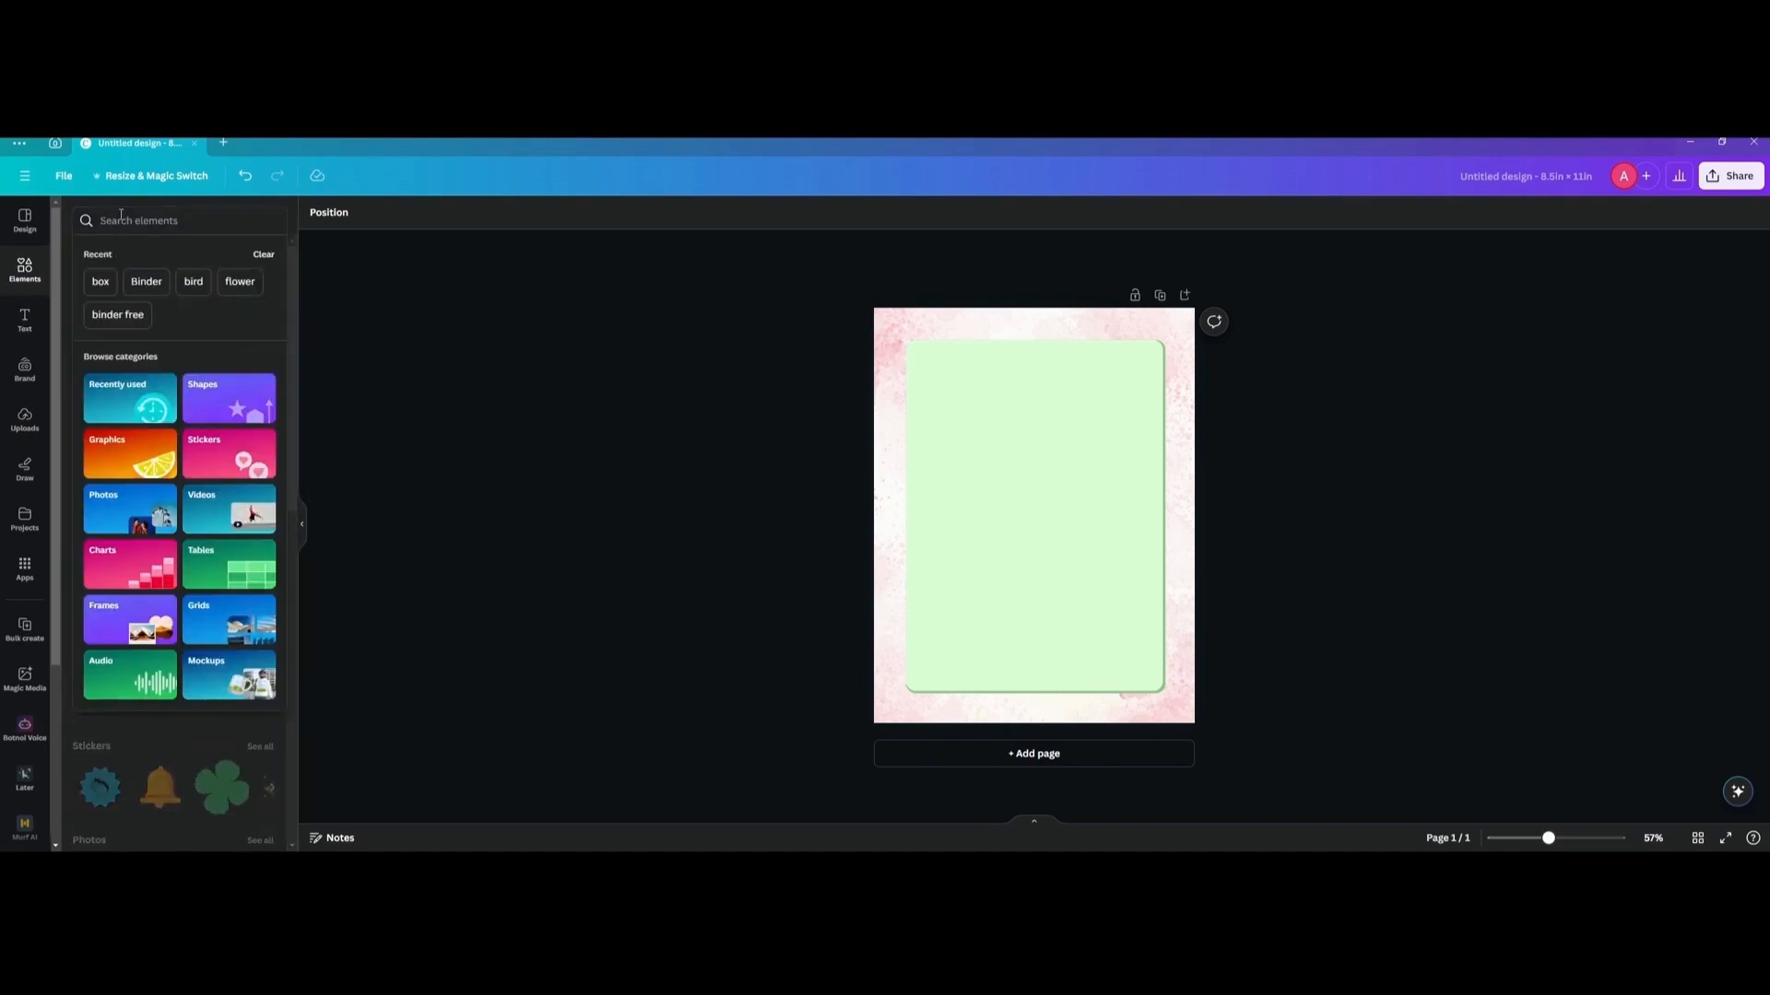
click(118, 219)
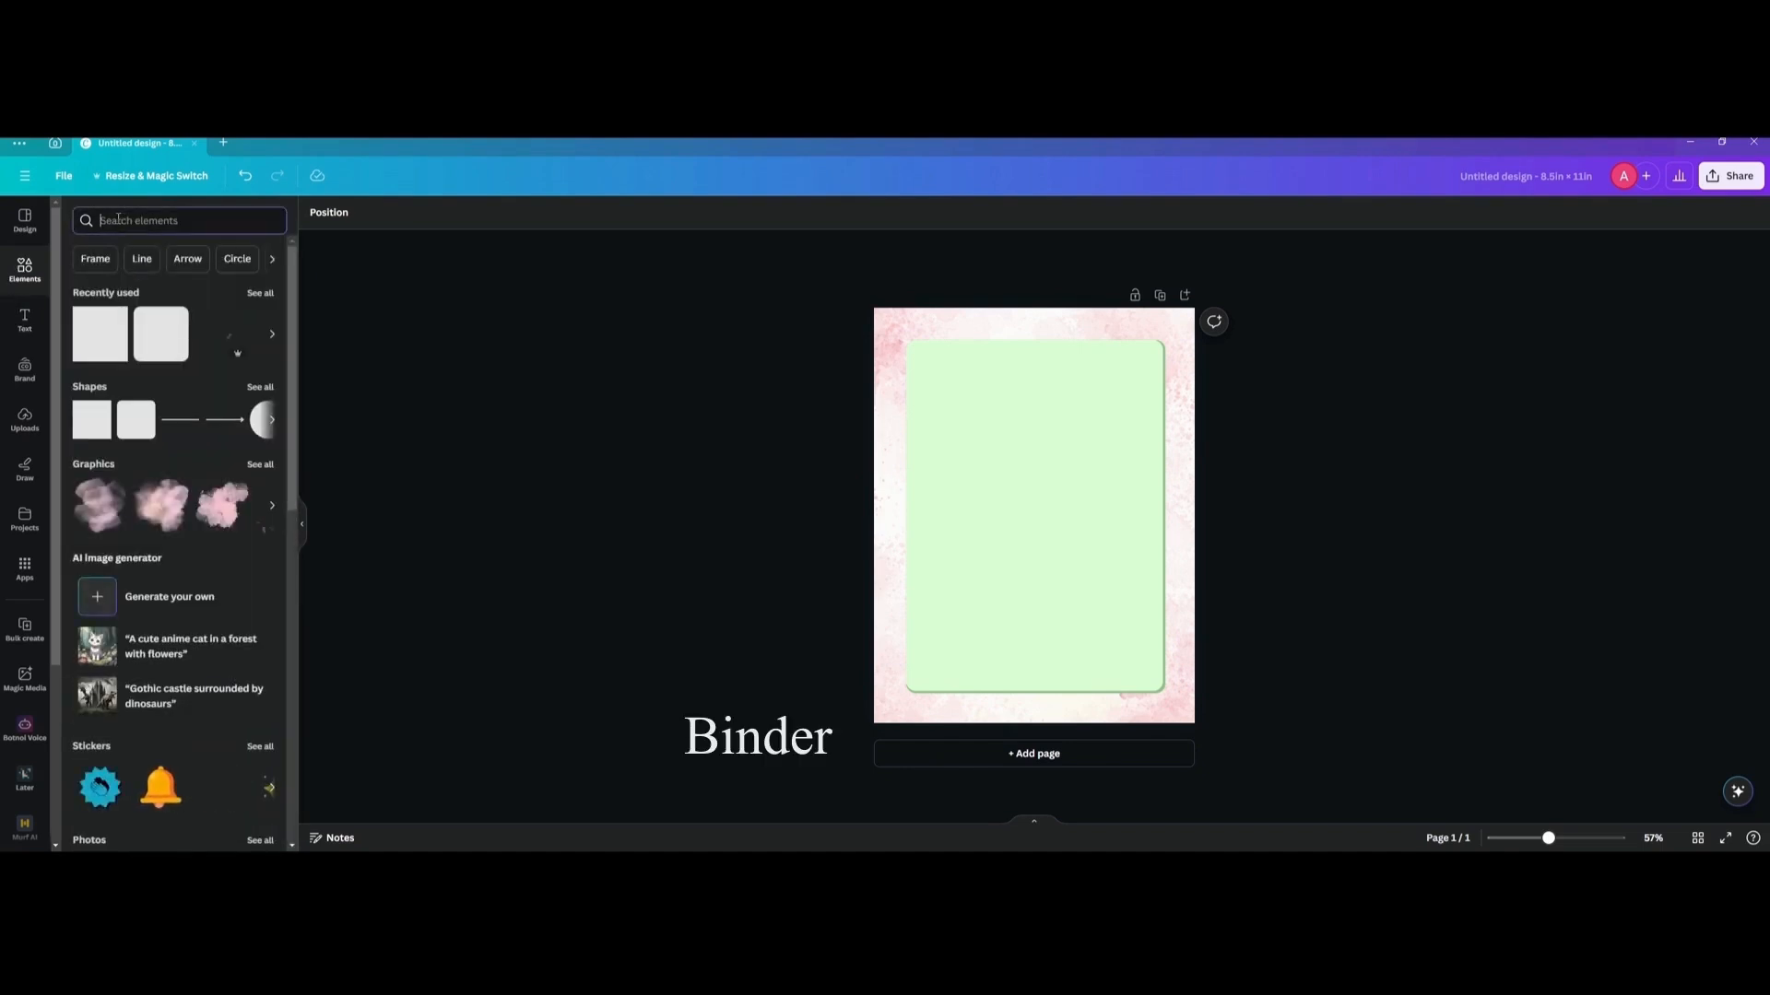
text(binder)
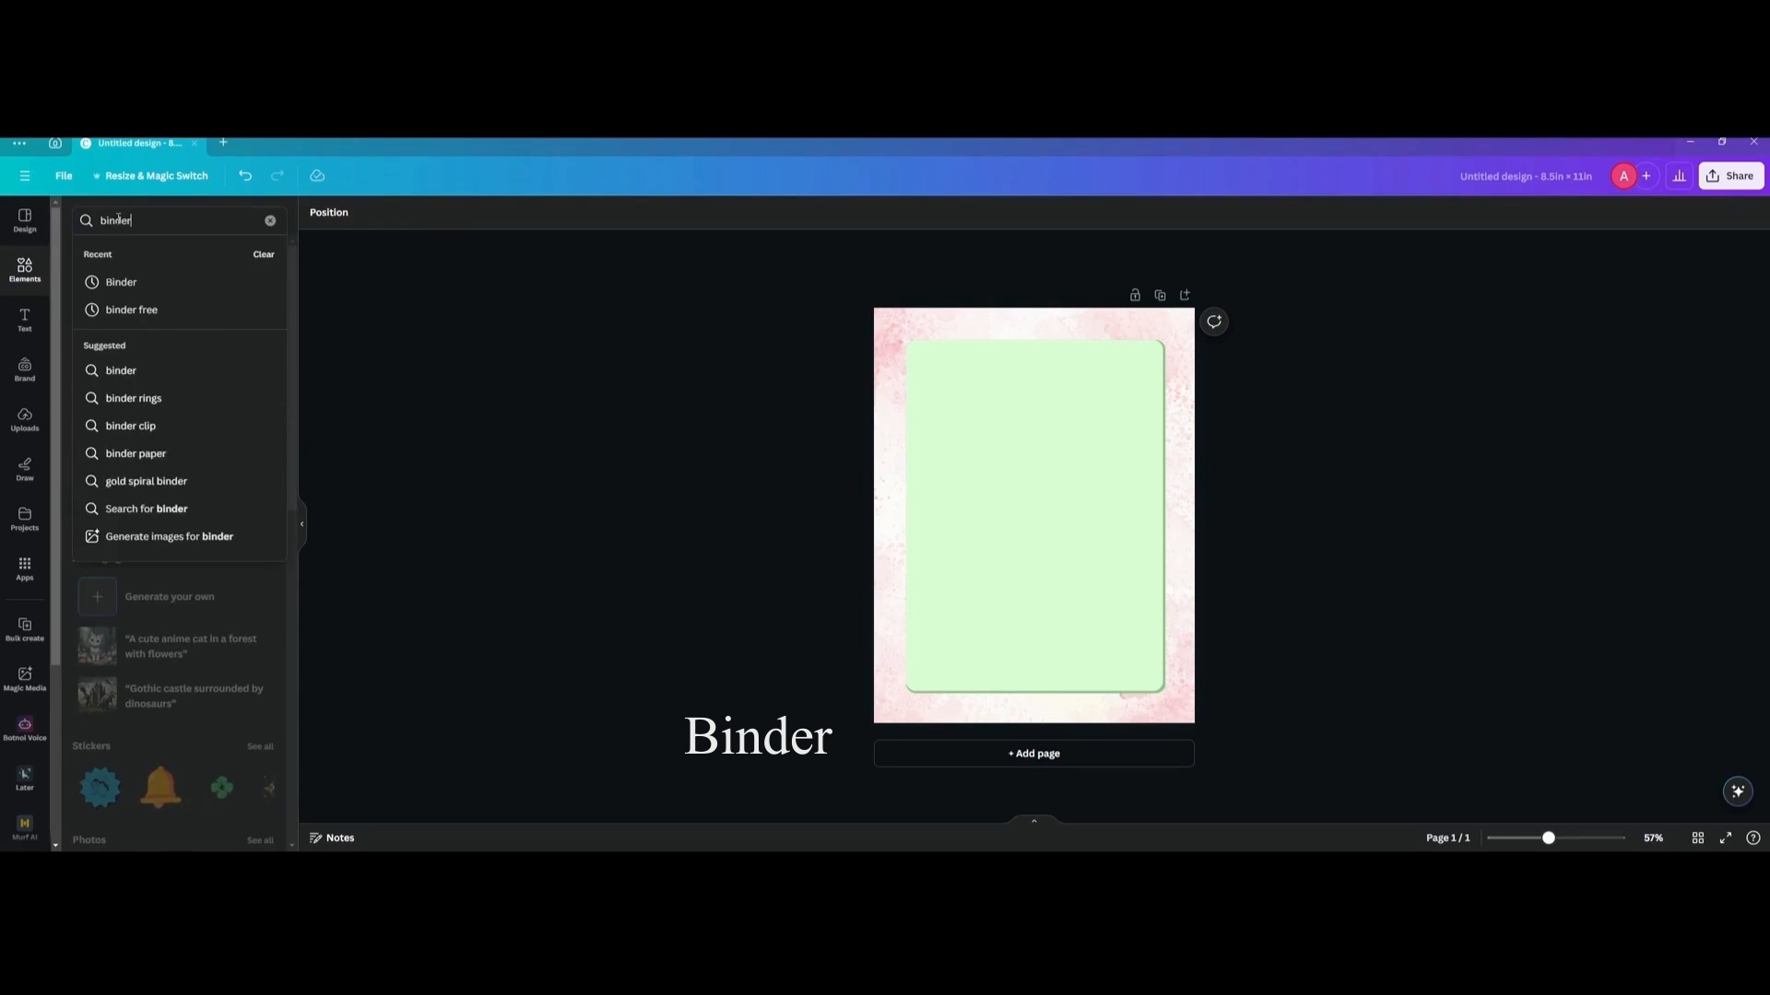
key(Return)
click(267, 324)
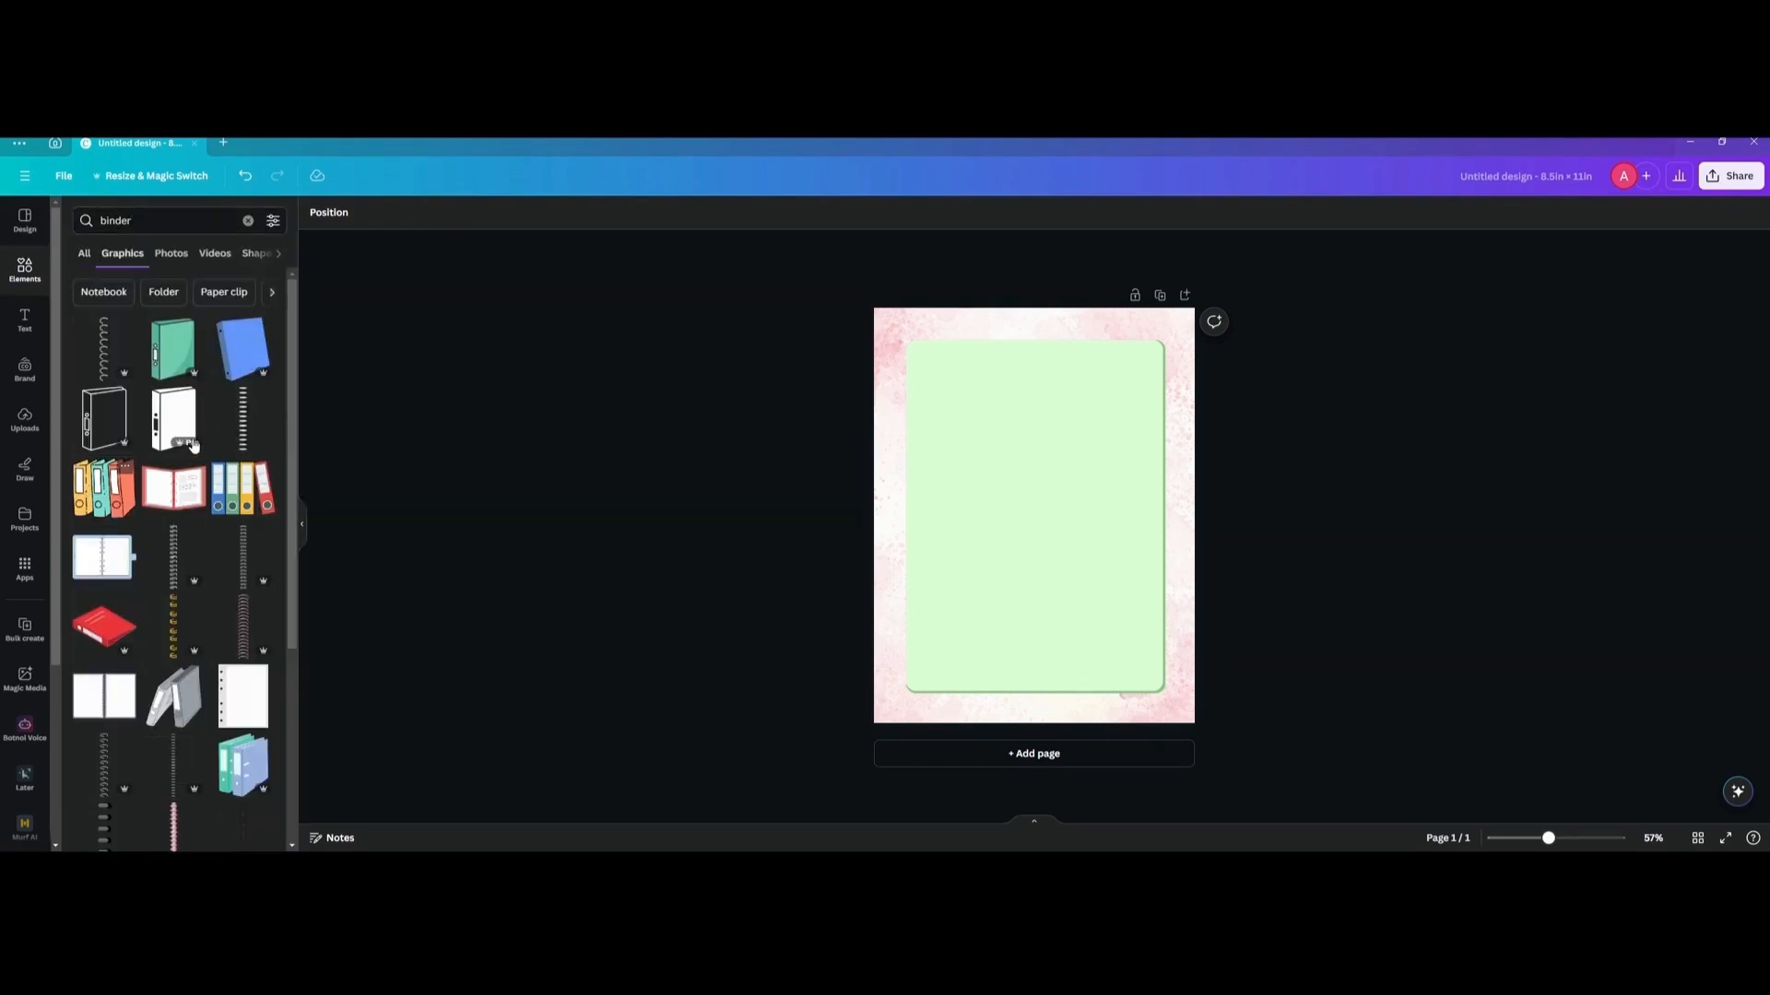
Add the vertical black-and-white ring binding graphic and enlarge it along the green box's left edge.
click(241, 413)
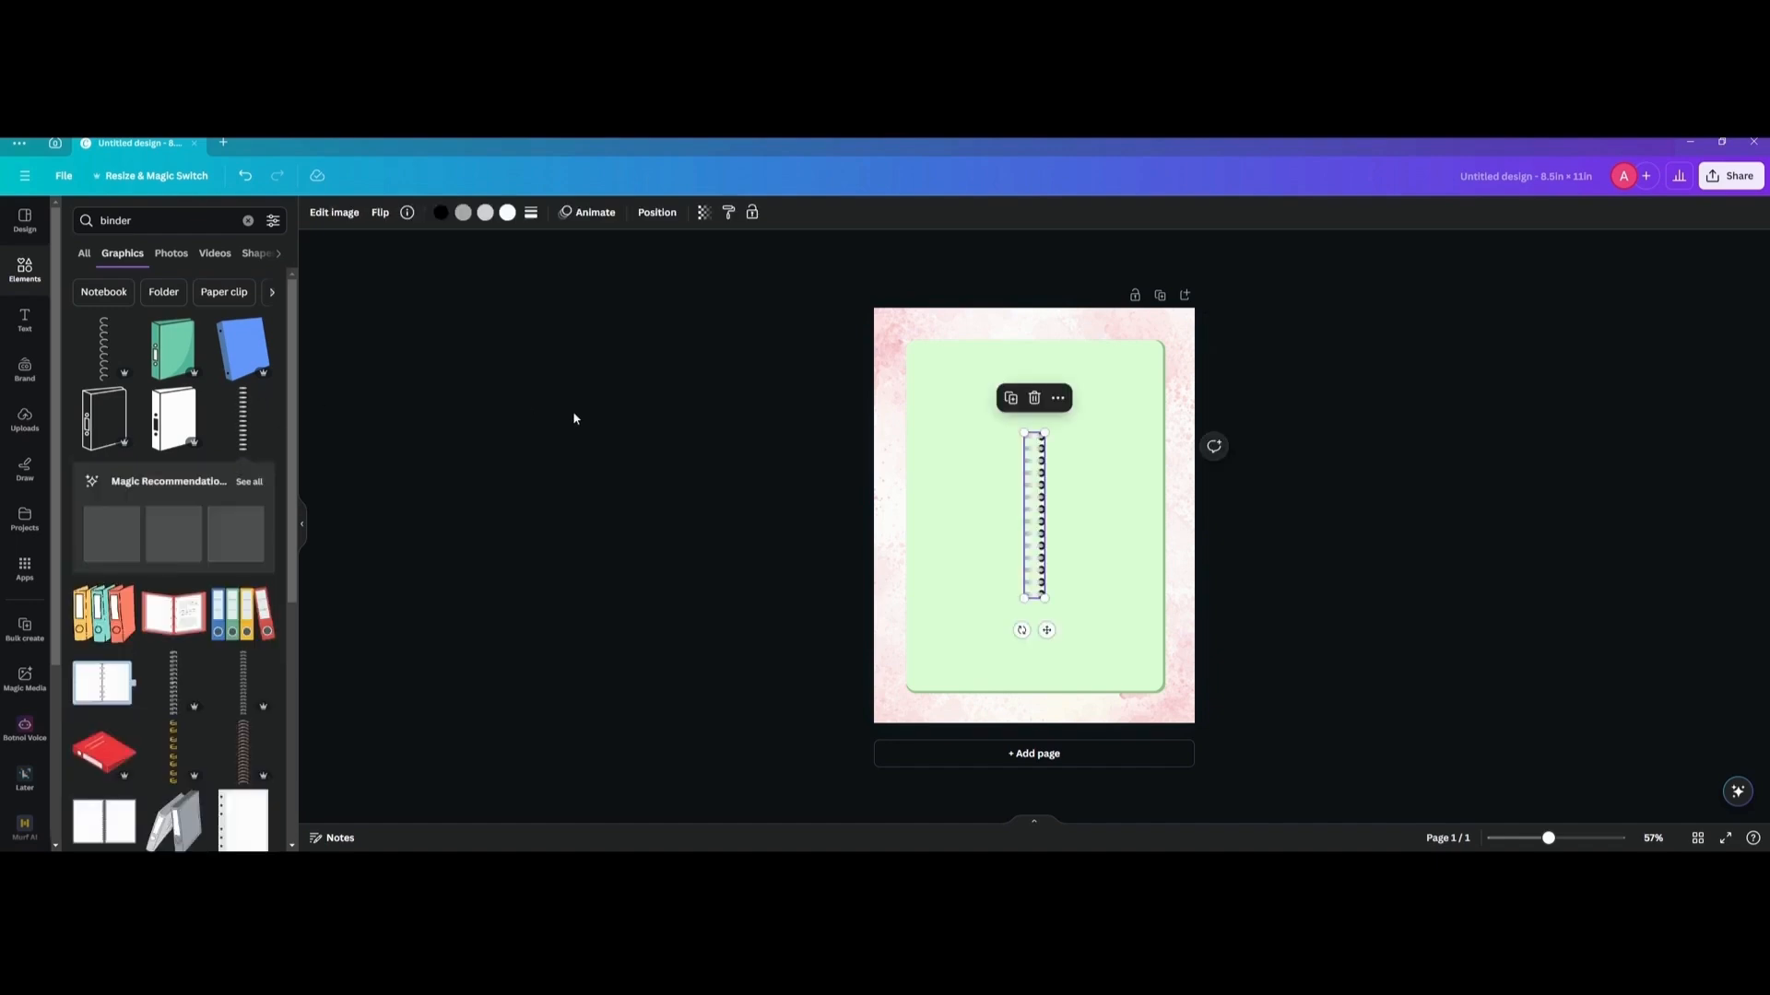
drag(1033, 486, 907, 418)
drag(923, 564, 908, 626)
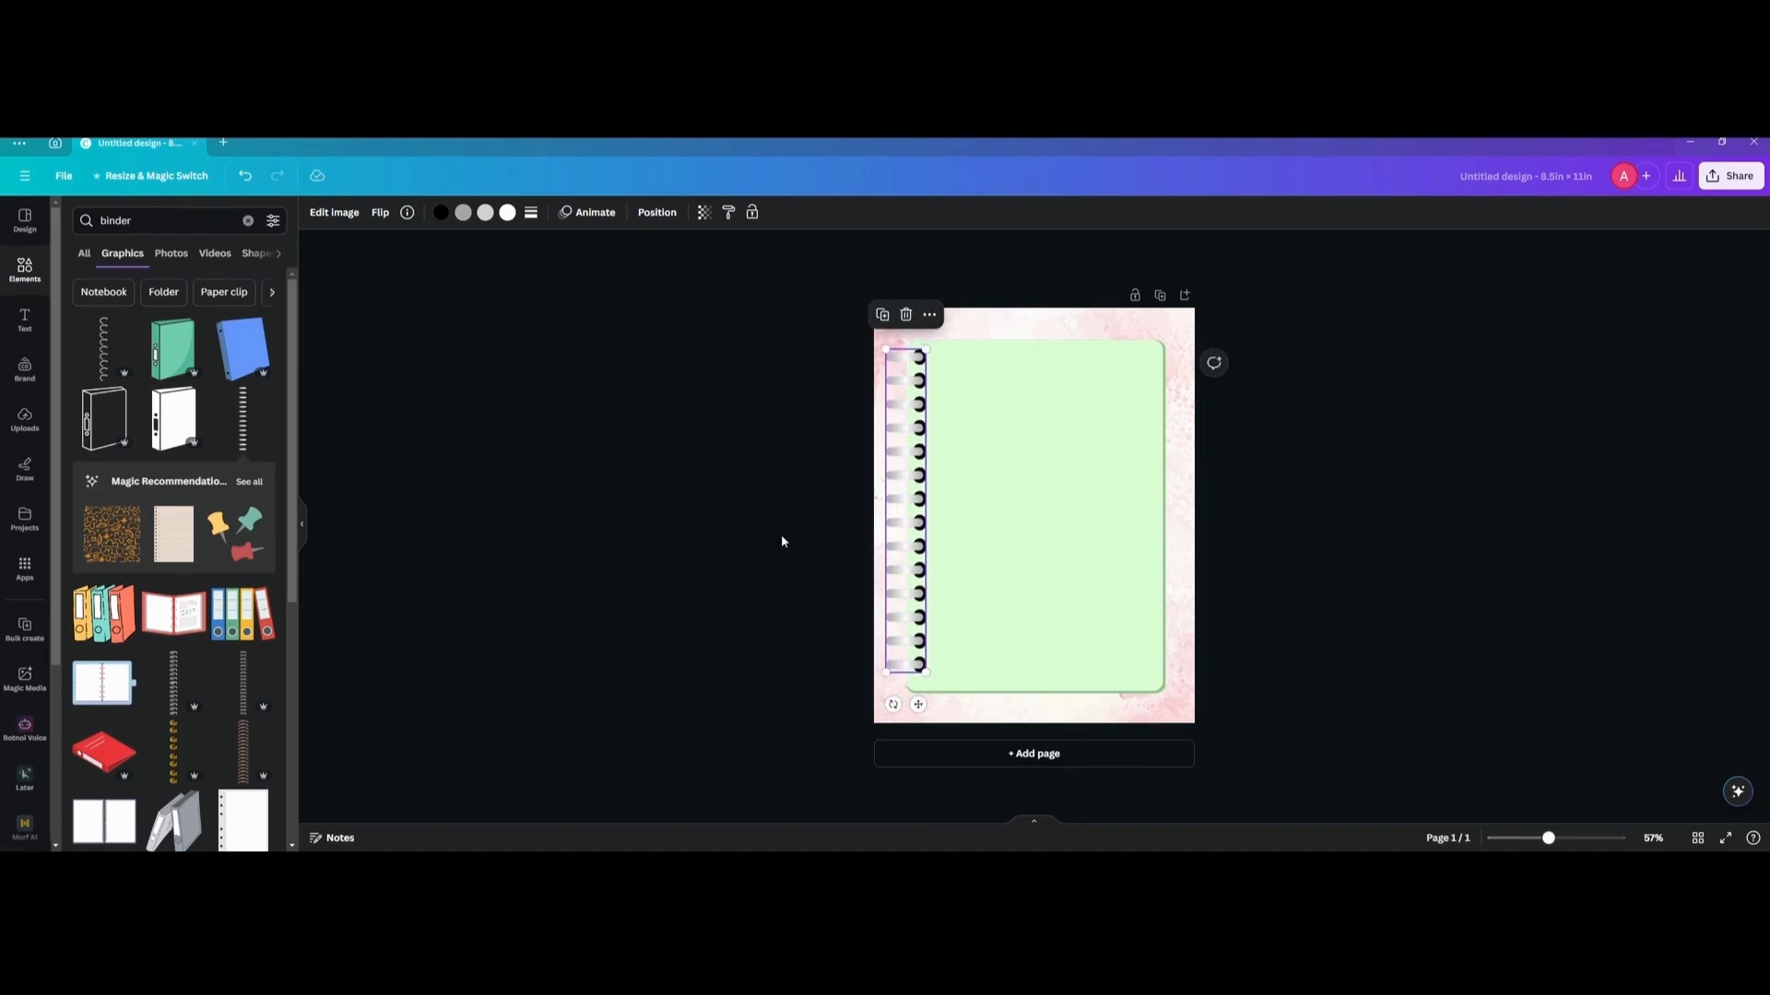
Change the ring binding's black colour to the custom dark green #56704C.
click(442, 214)
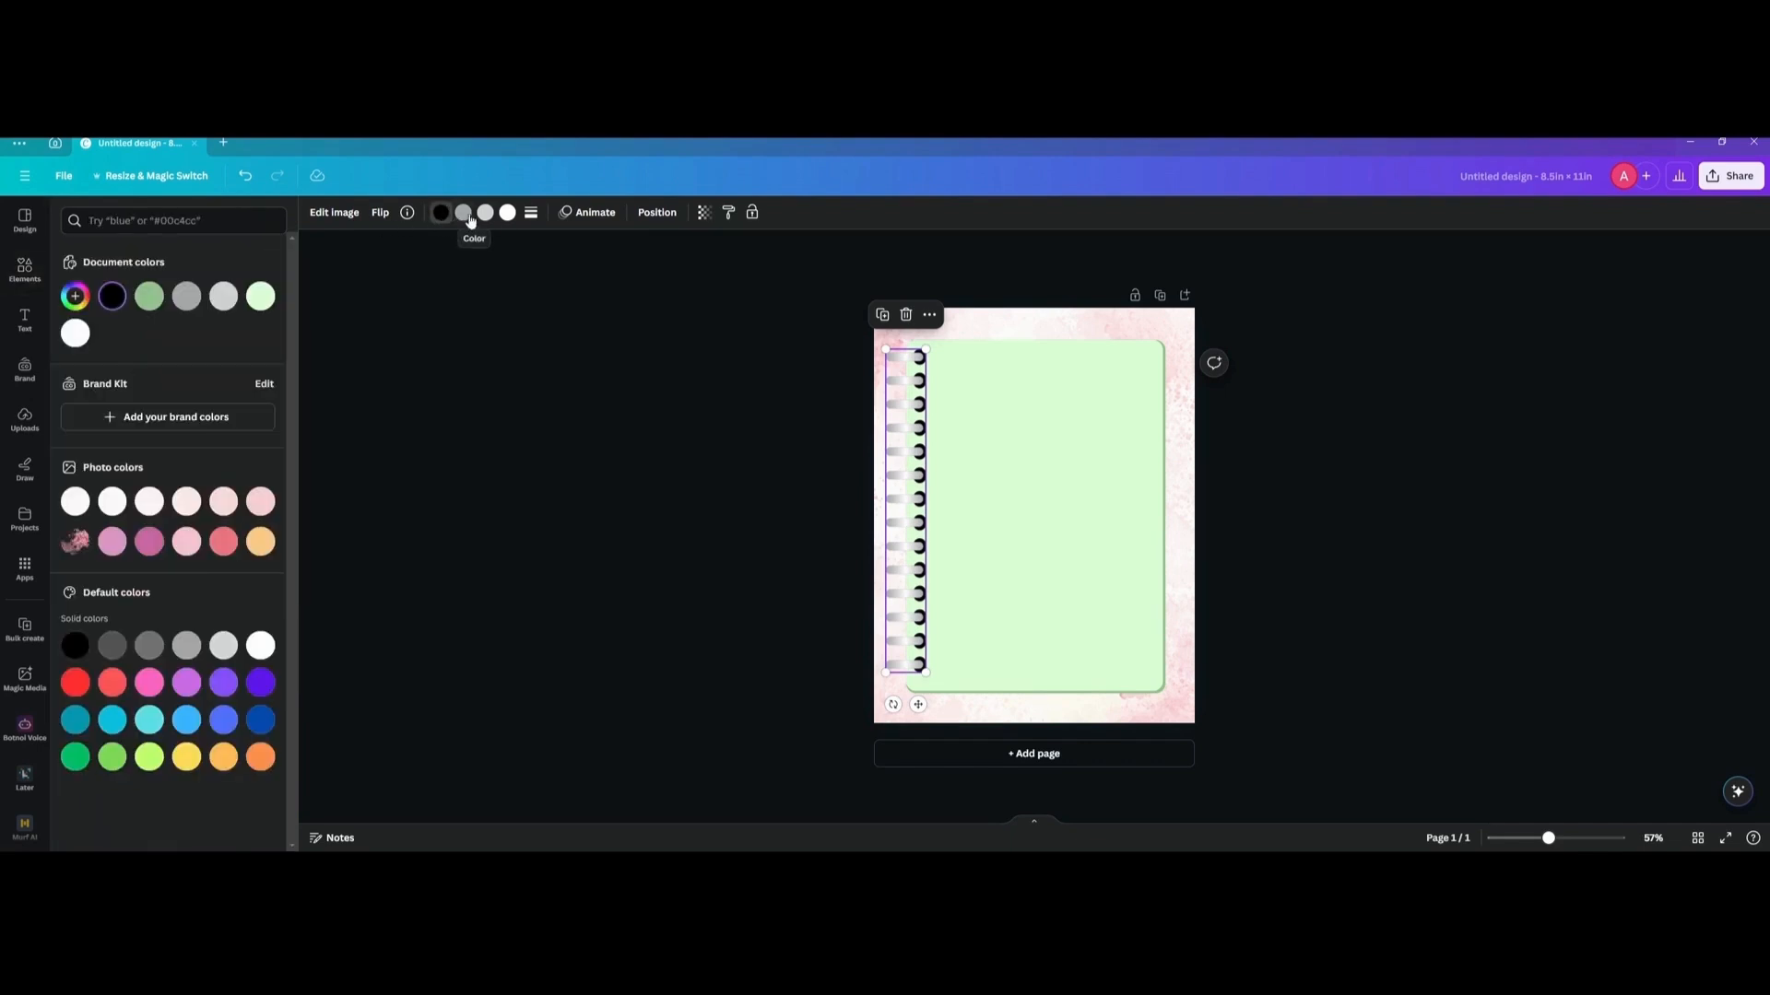
click(75, 296)
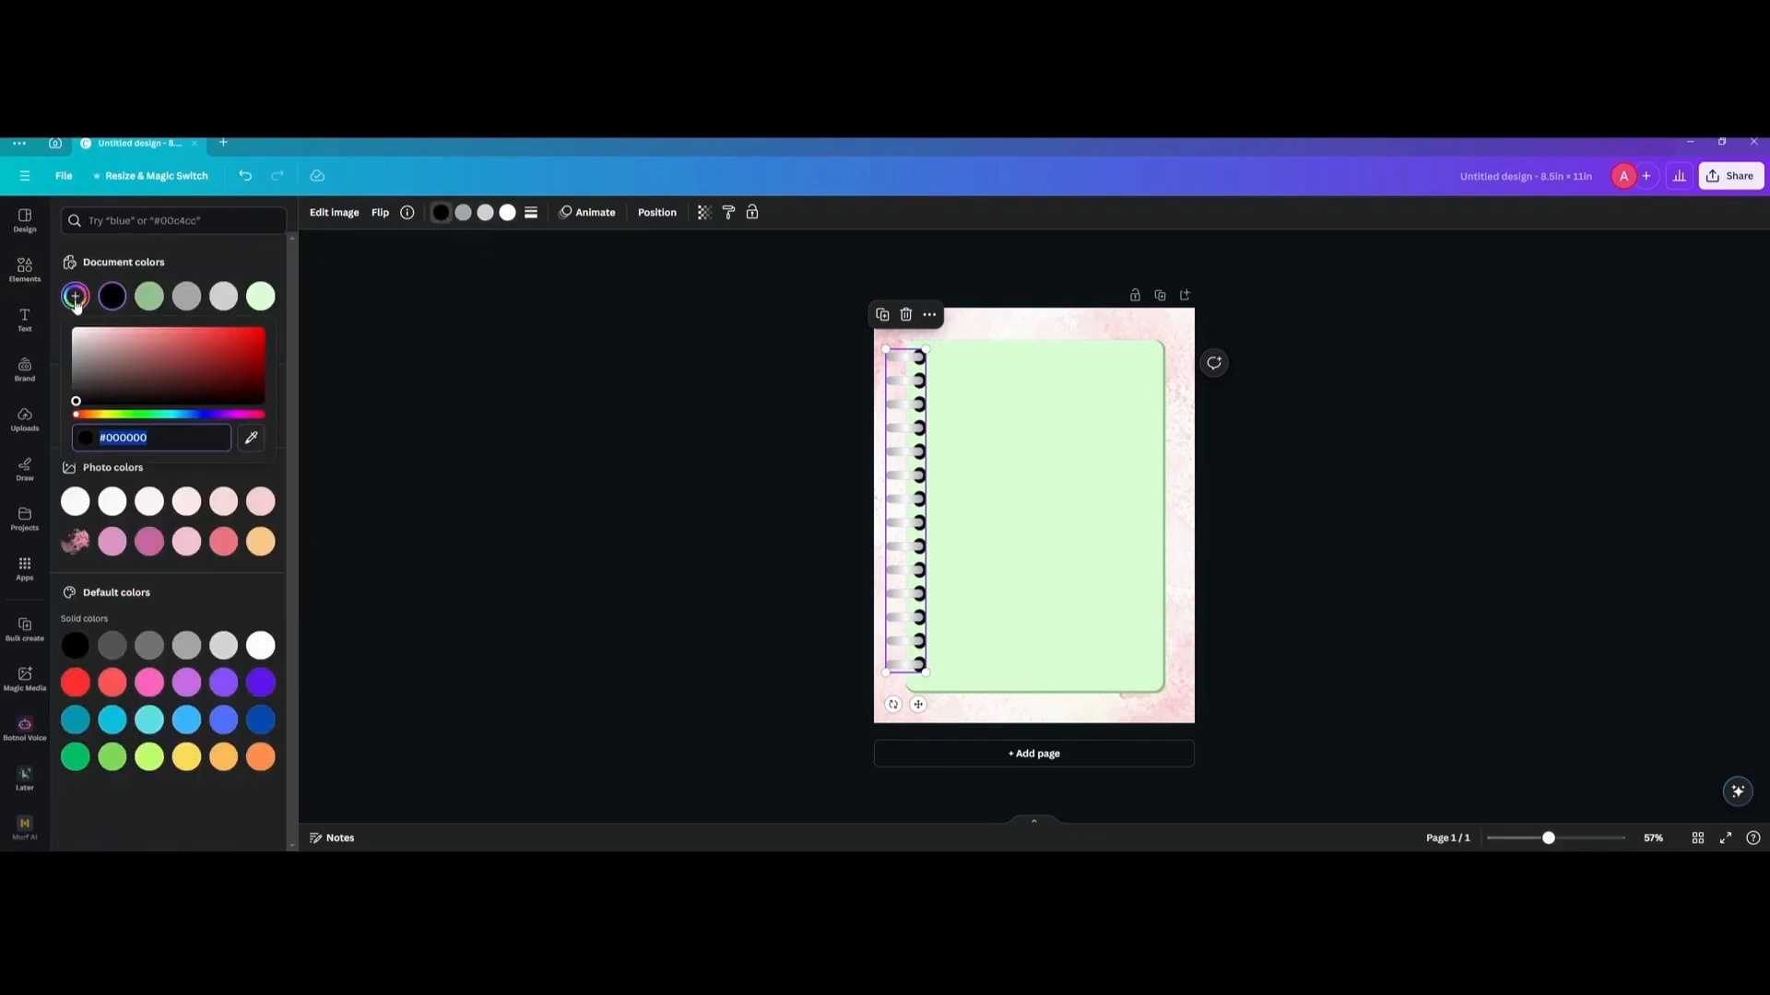
click(125, 415)
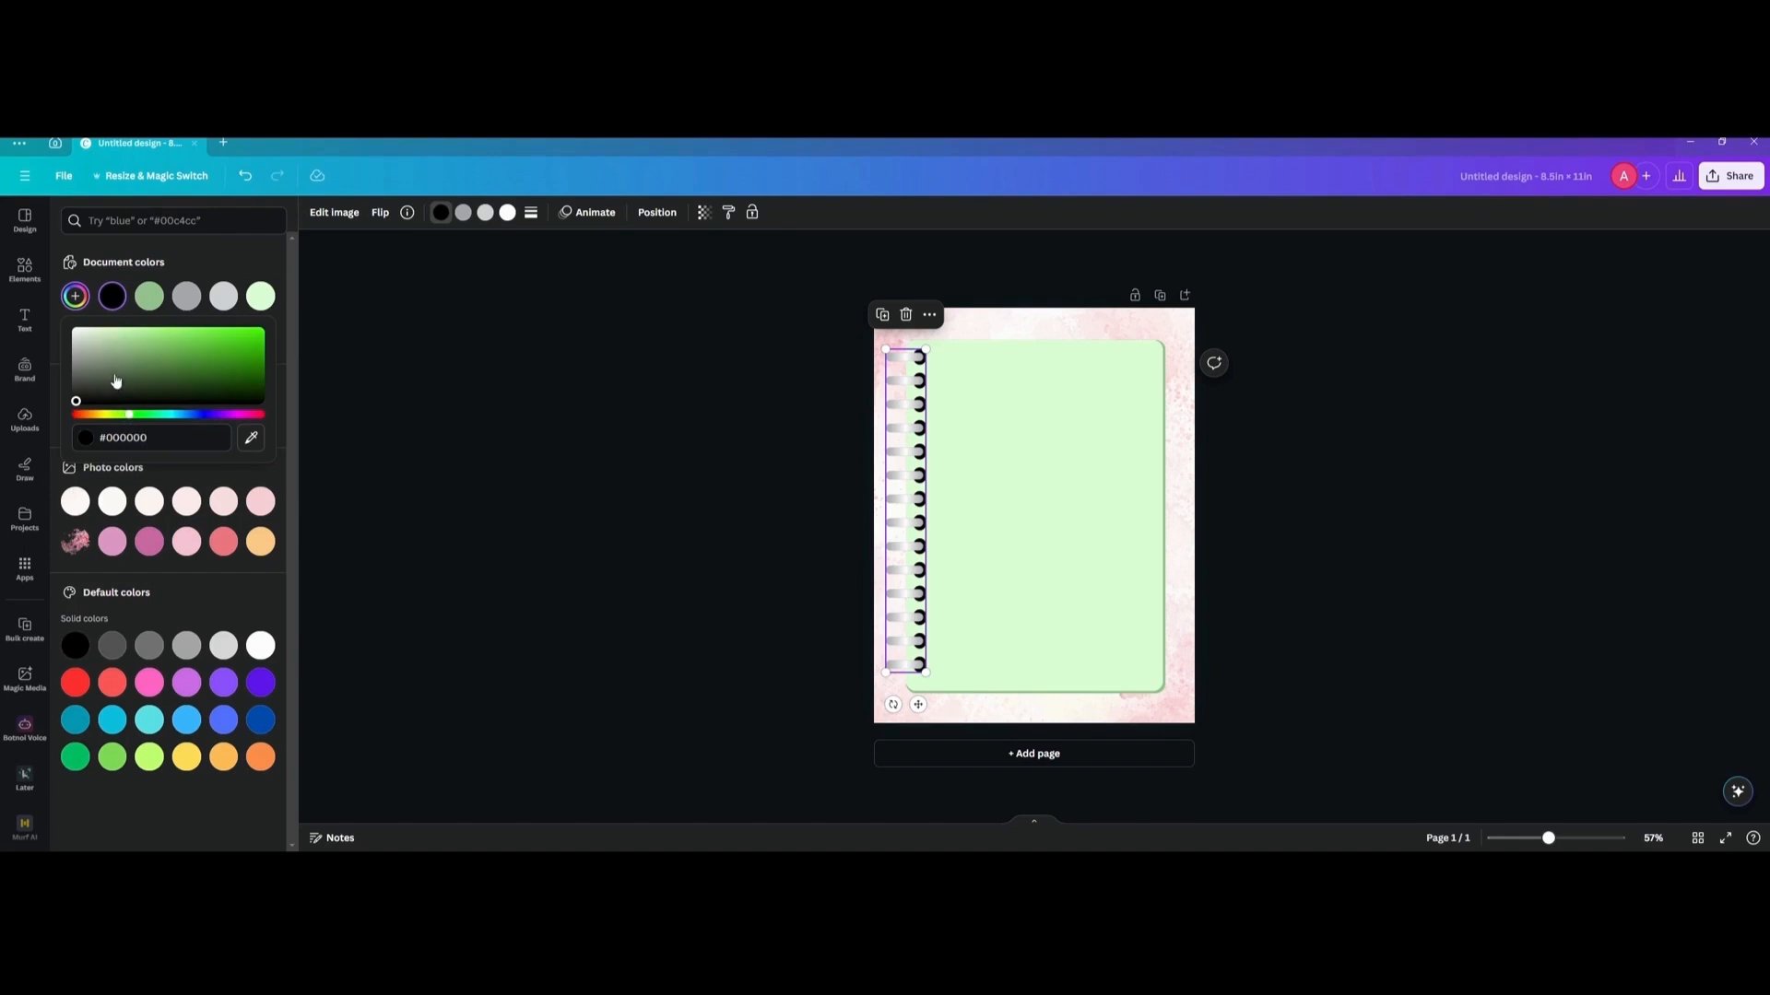
drag(115, 381, 132, 369)
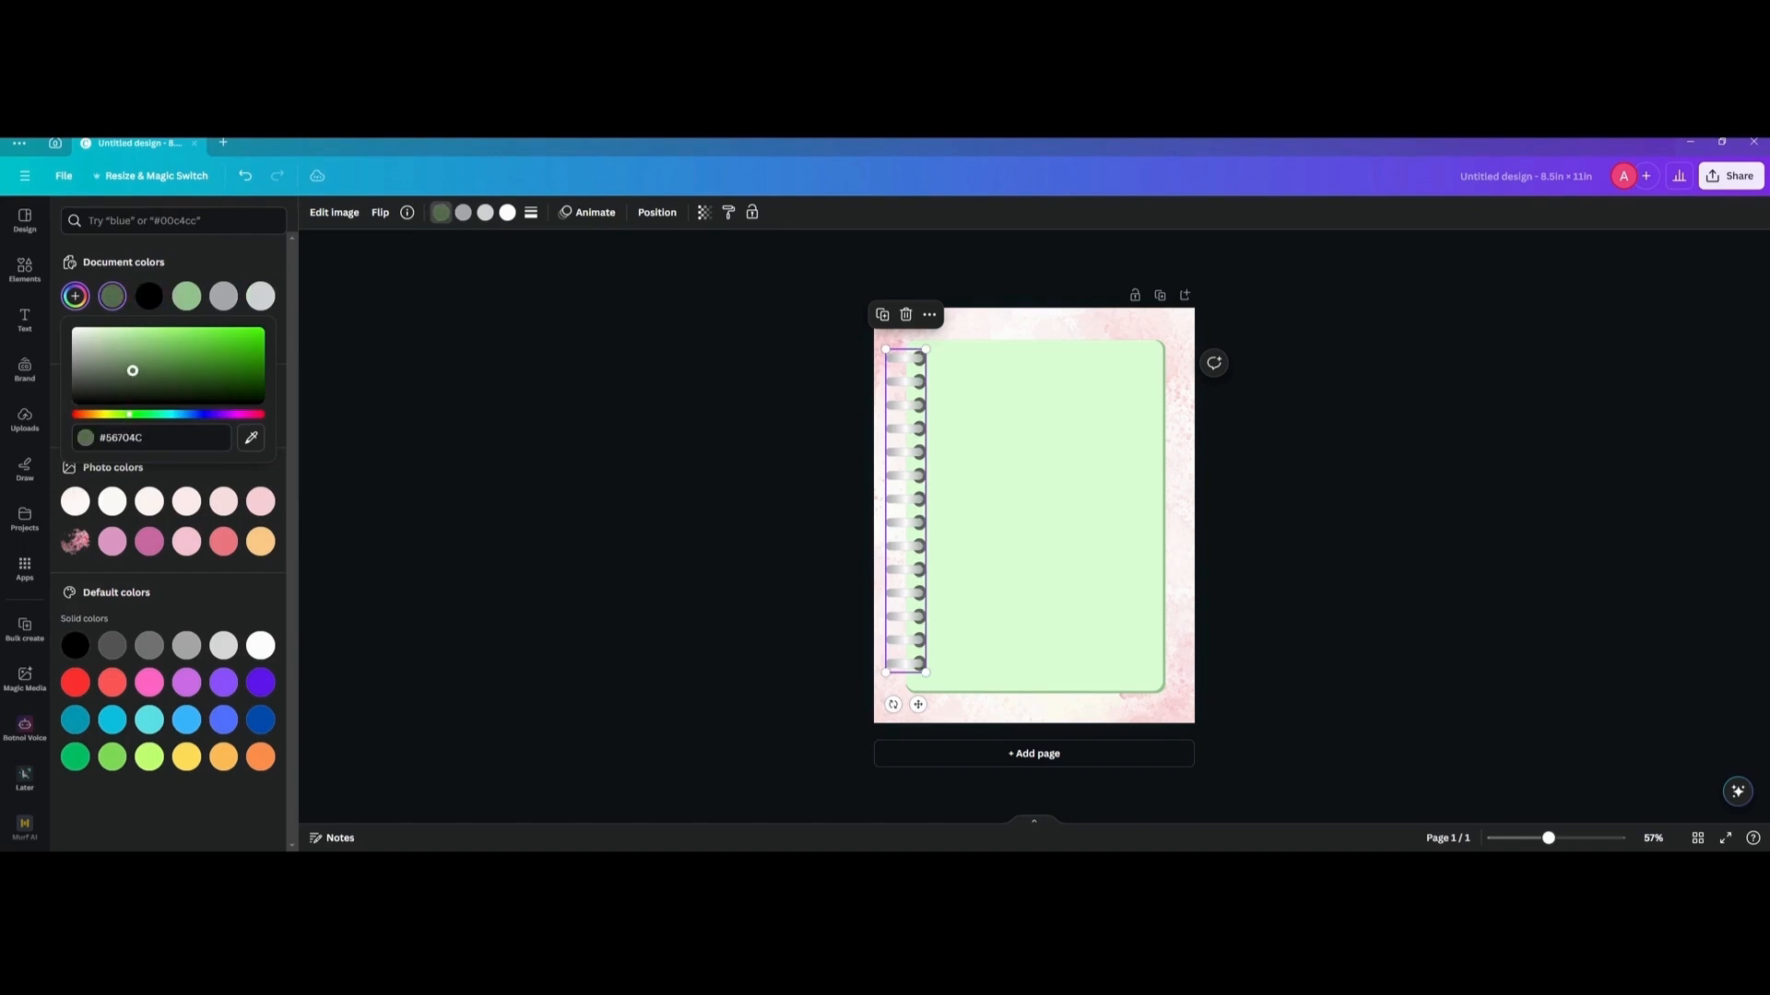
Recolour the ring binding's dark grey to the document's medium green and its light grey to white.
click(463, 212)
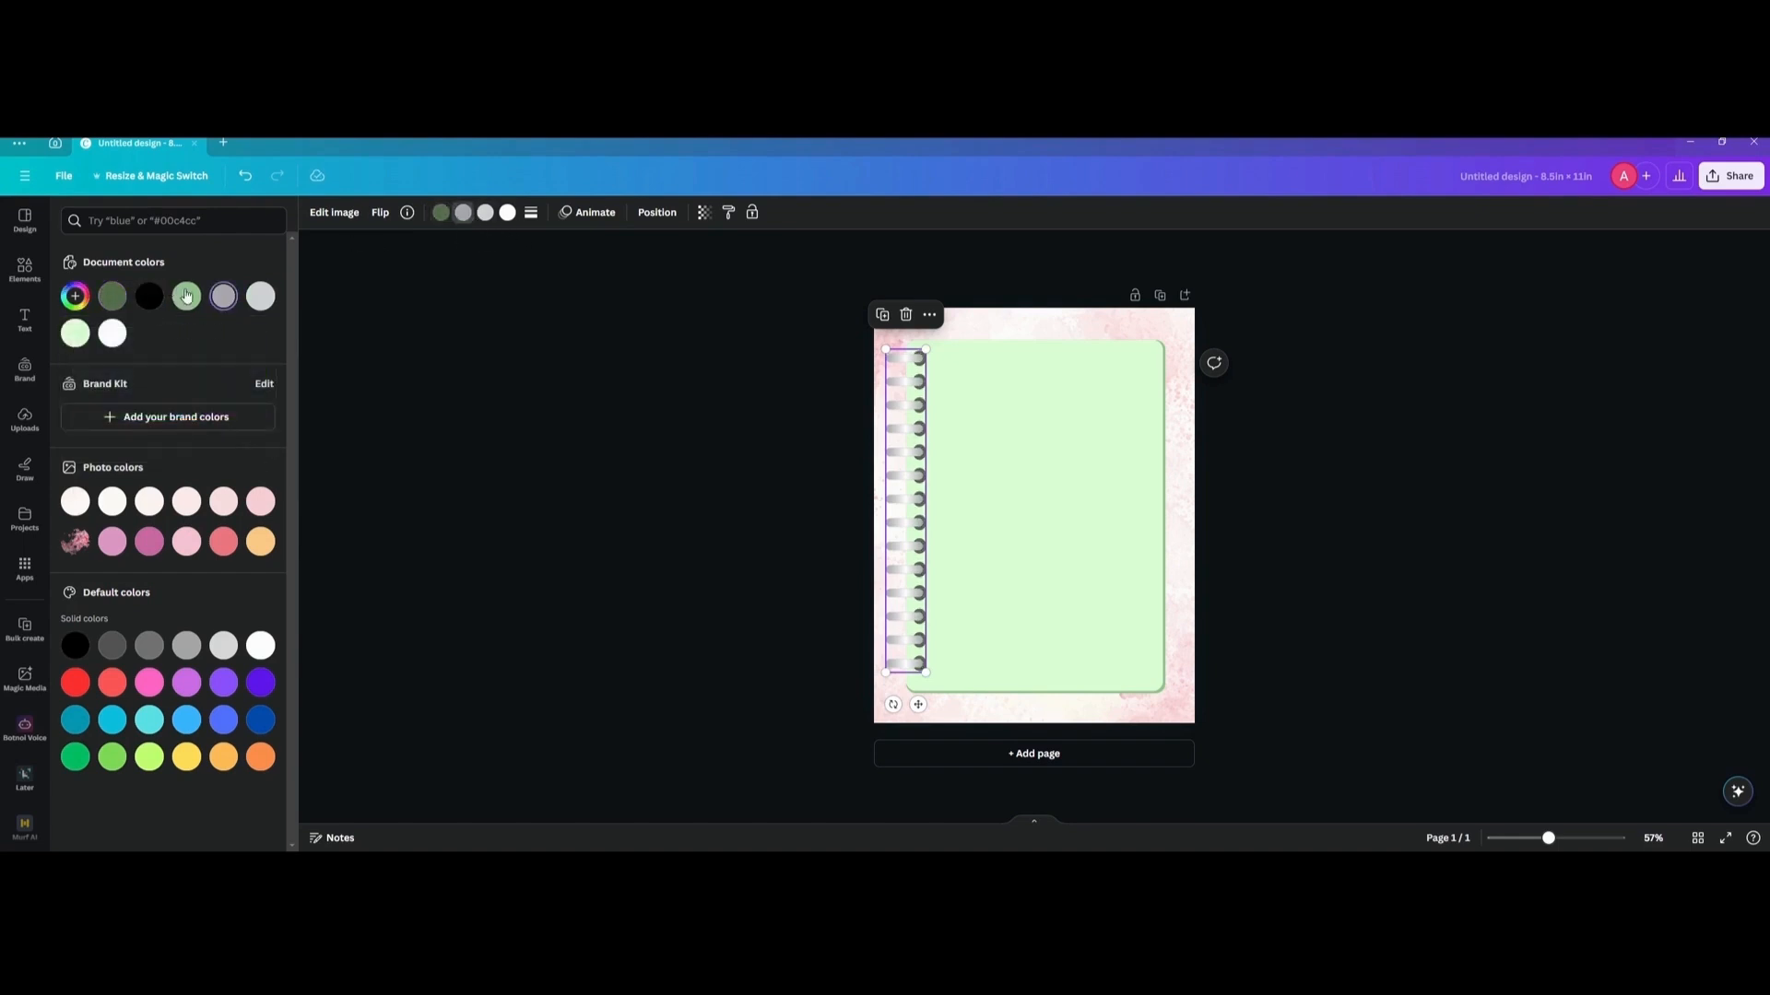
click(186, 296)
click(484, 211)
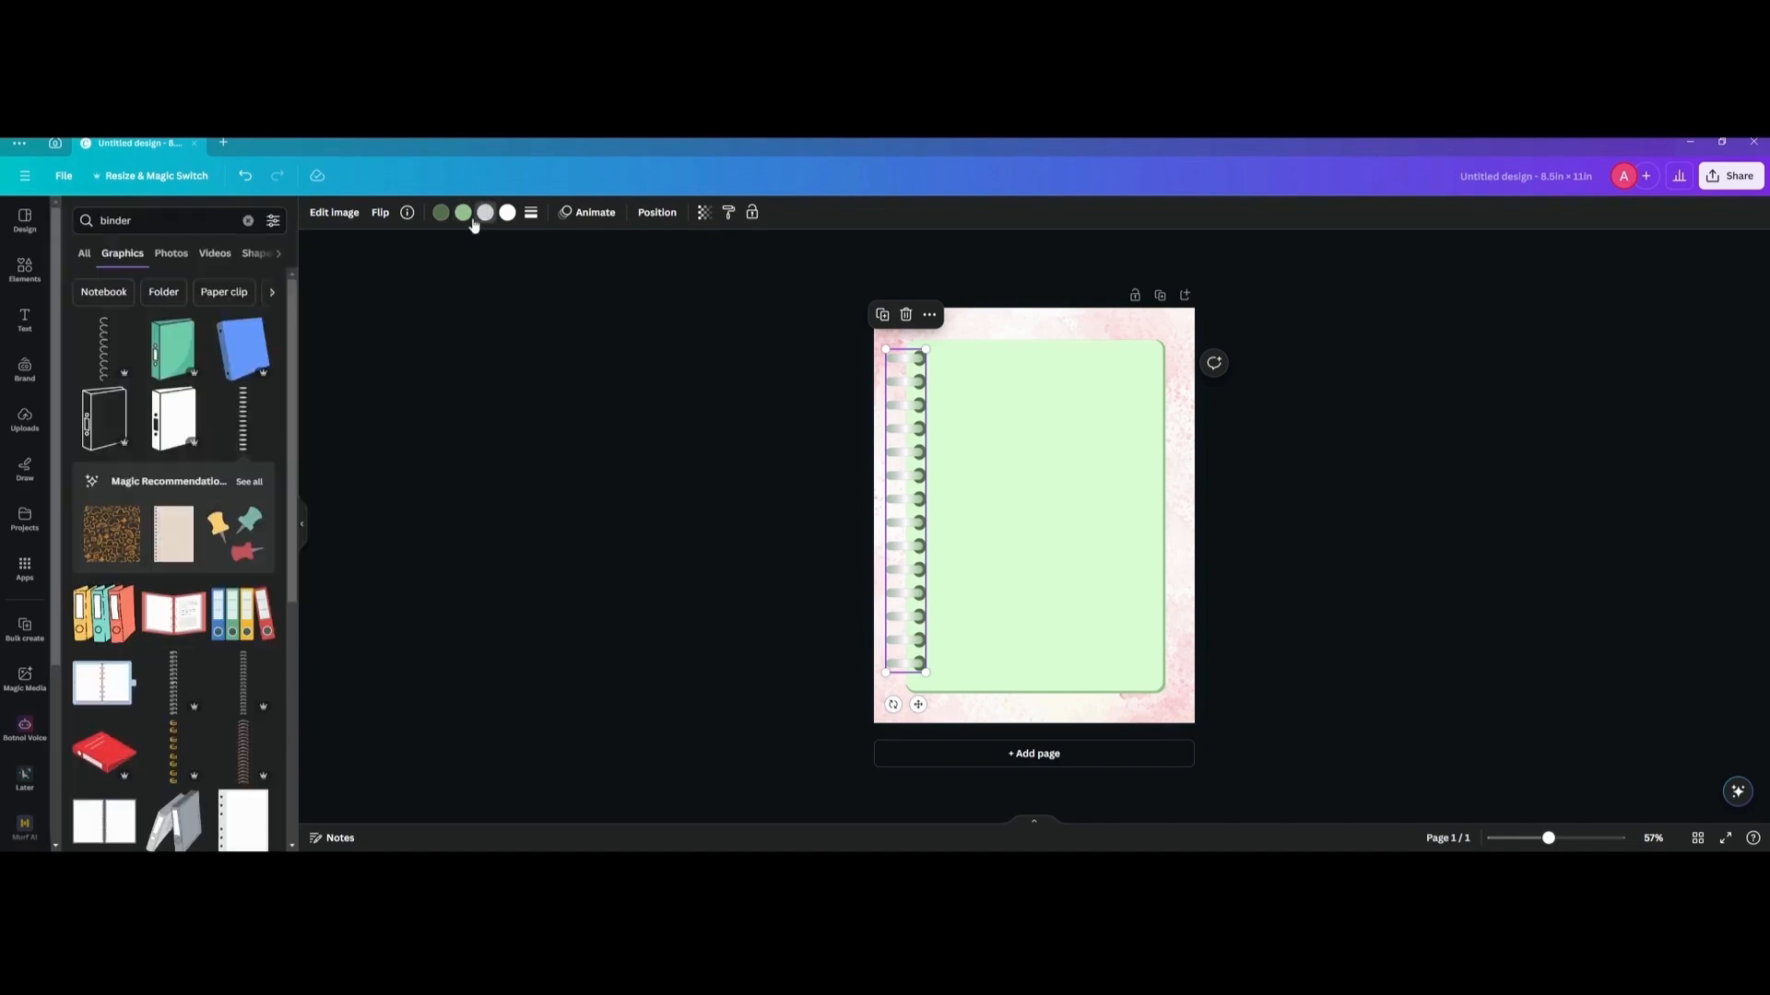
click(491, 214)
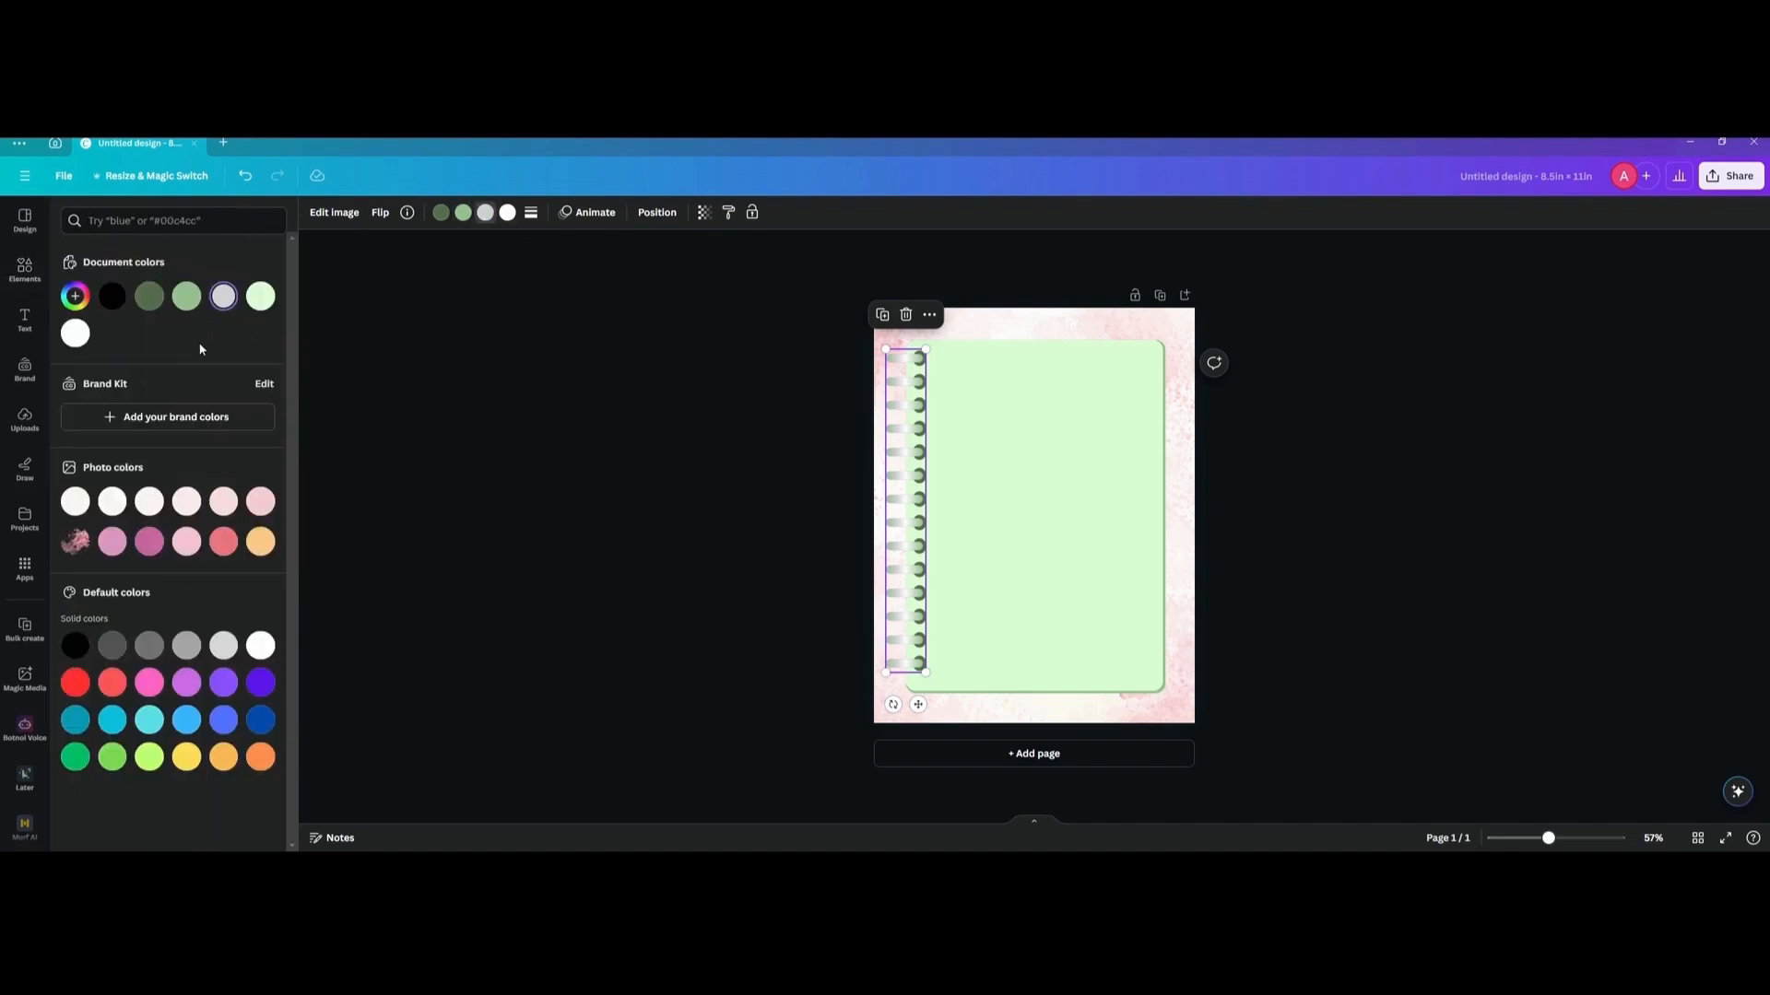
click(82, 336)
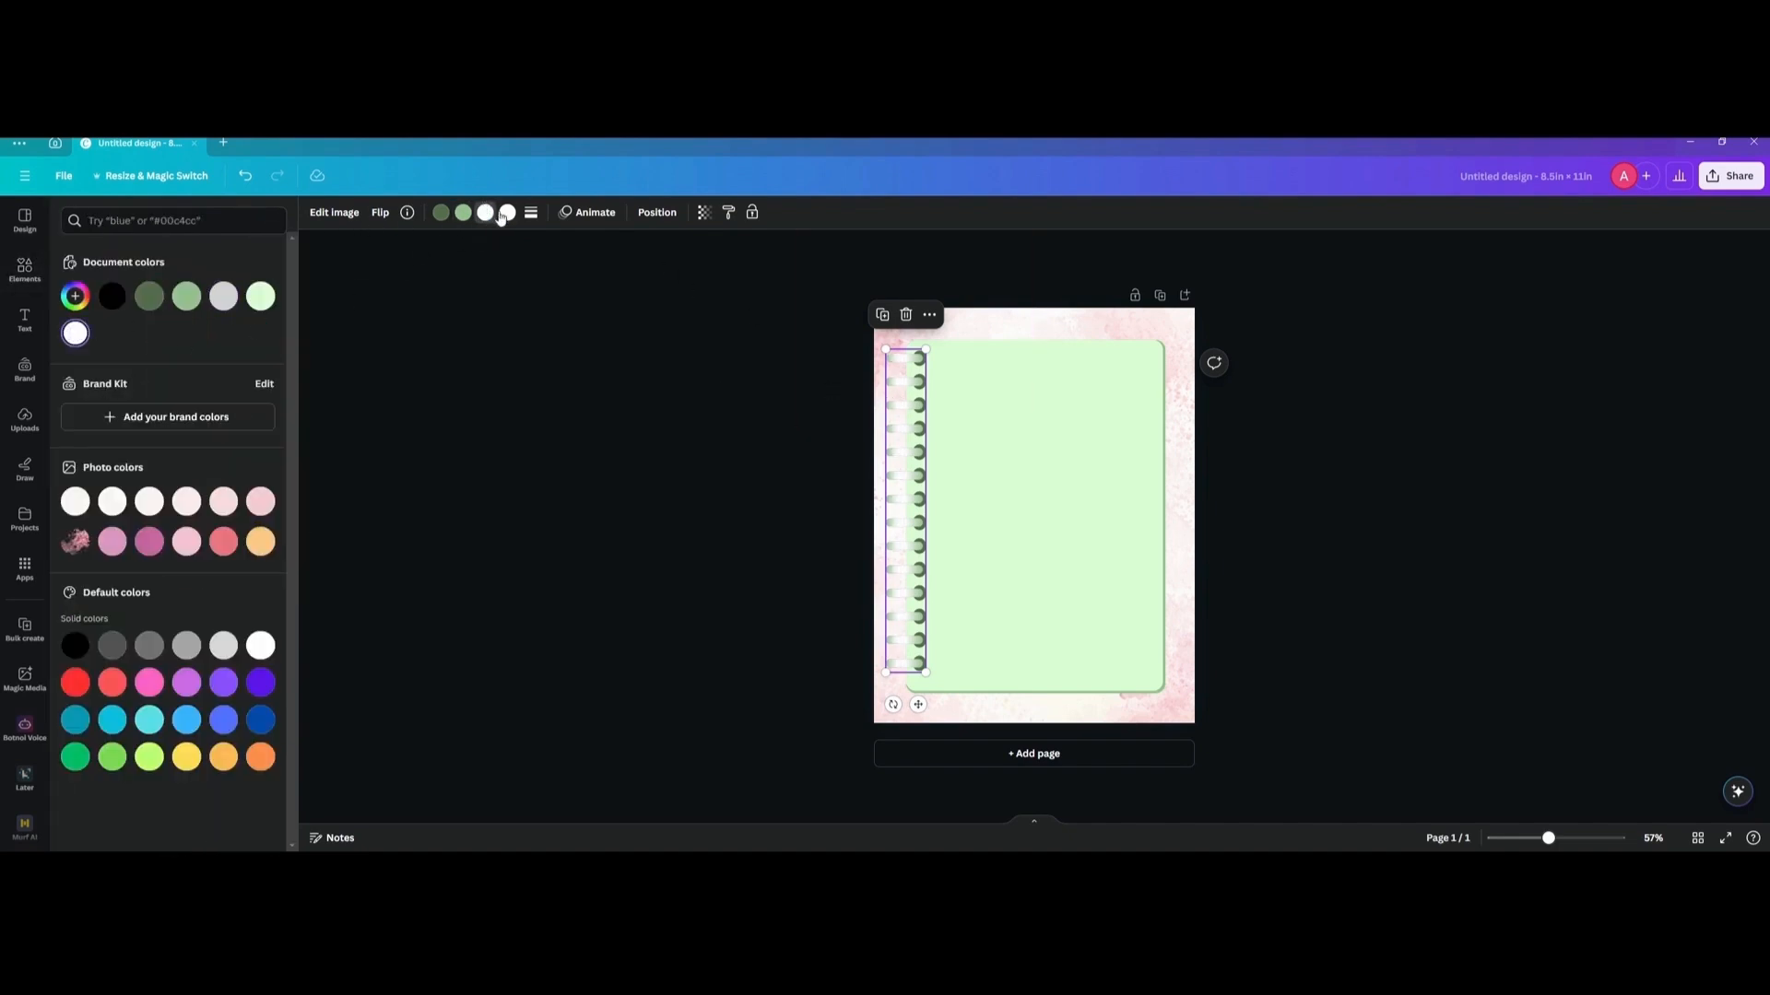
Try the document's light green on the ring binding's fourth colour and on its medium green colour.
click(262, 297)
click(77, 334)
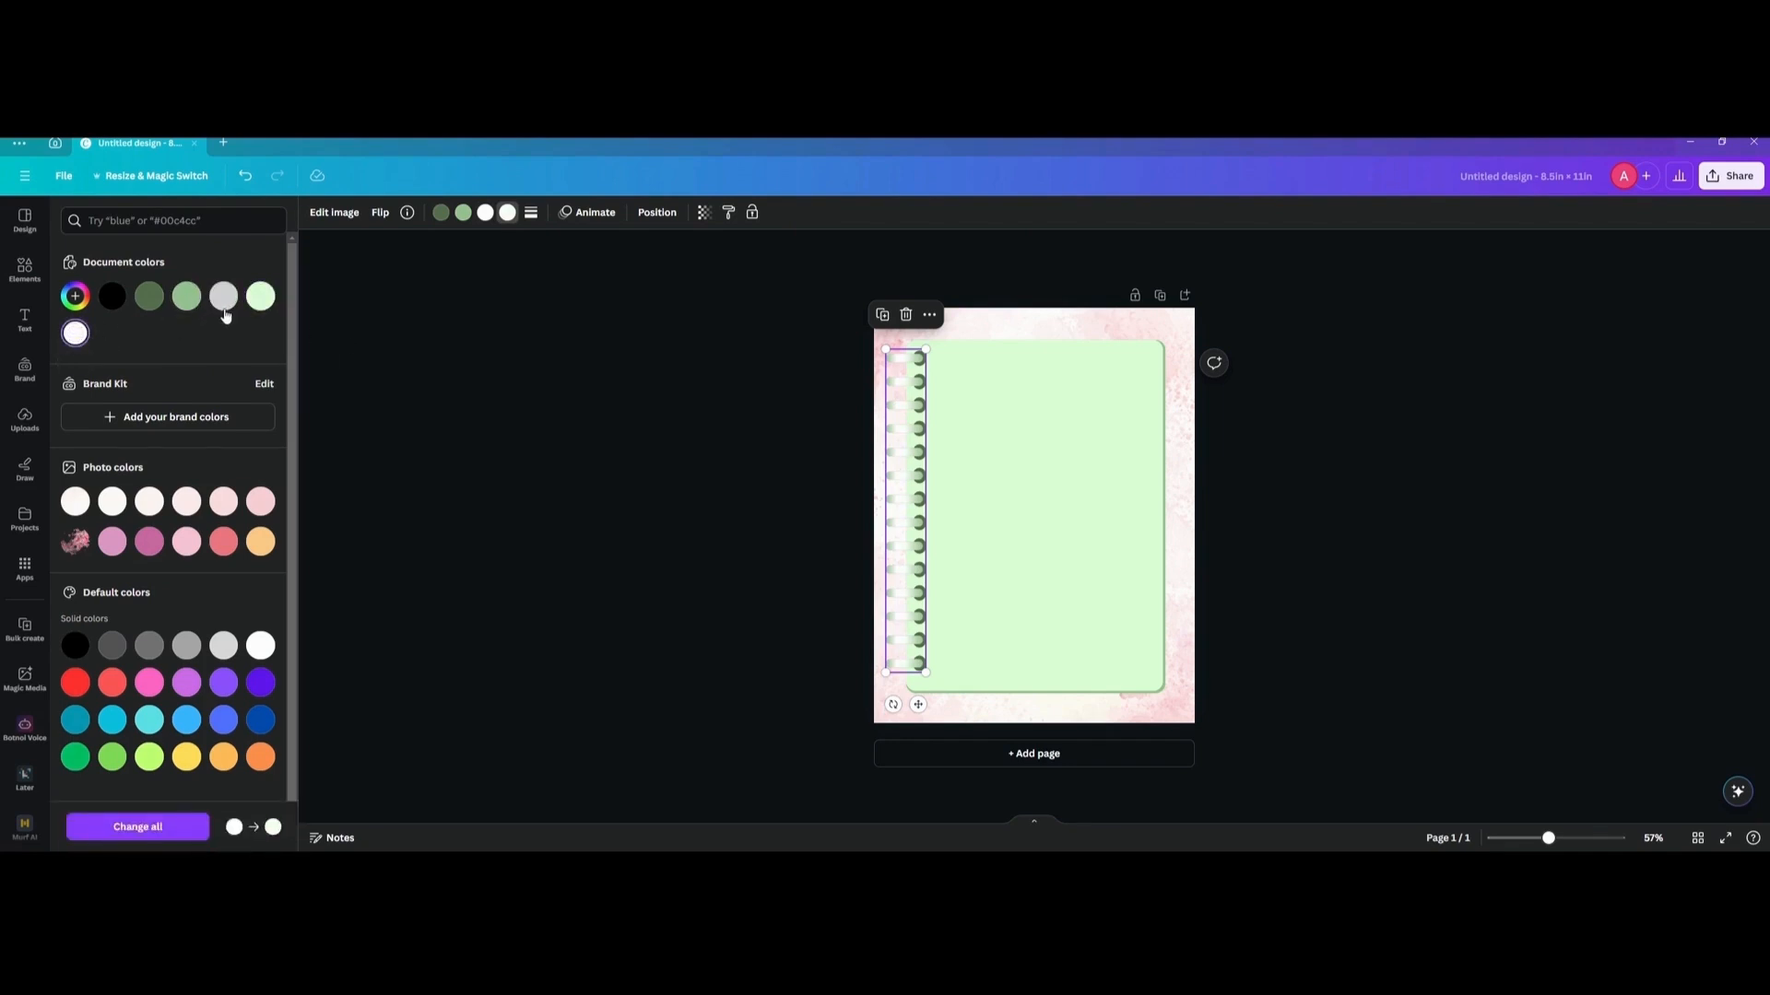
click(258, 297)
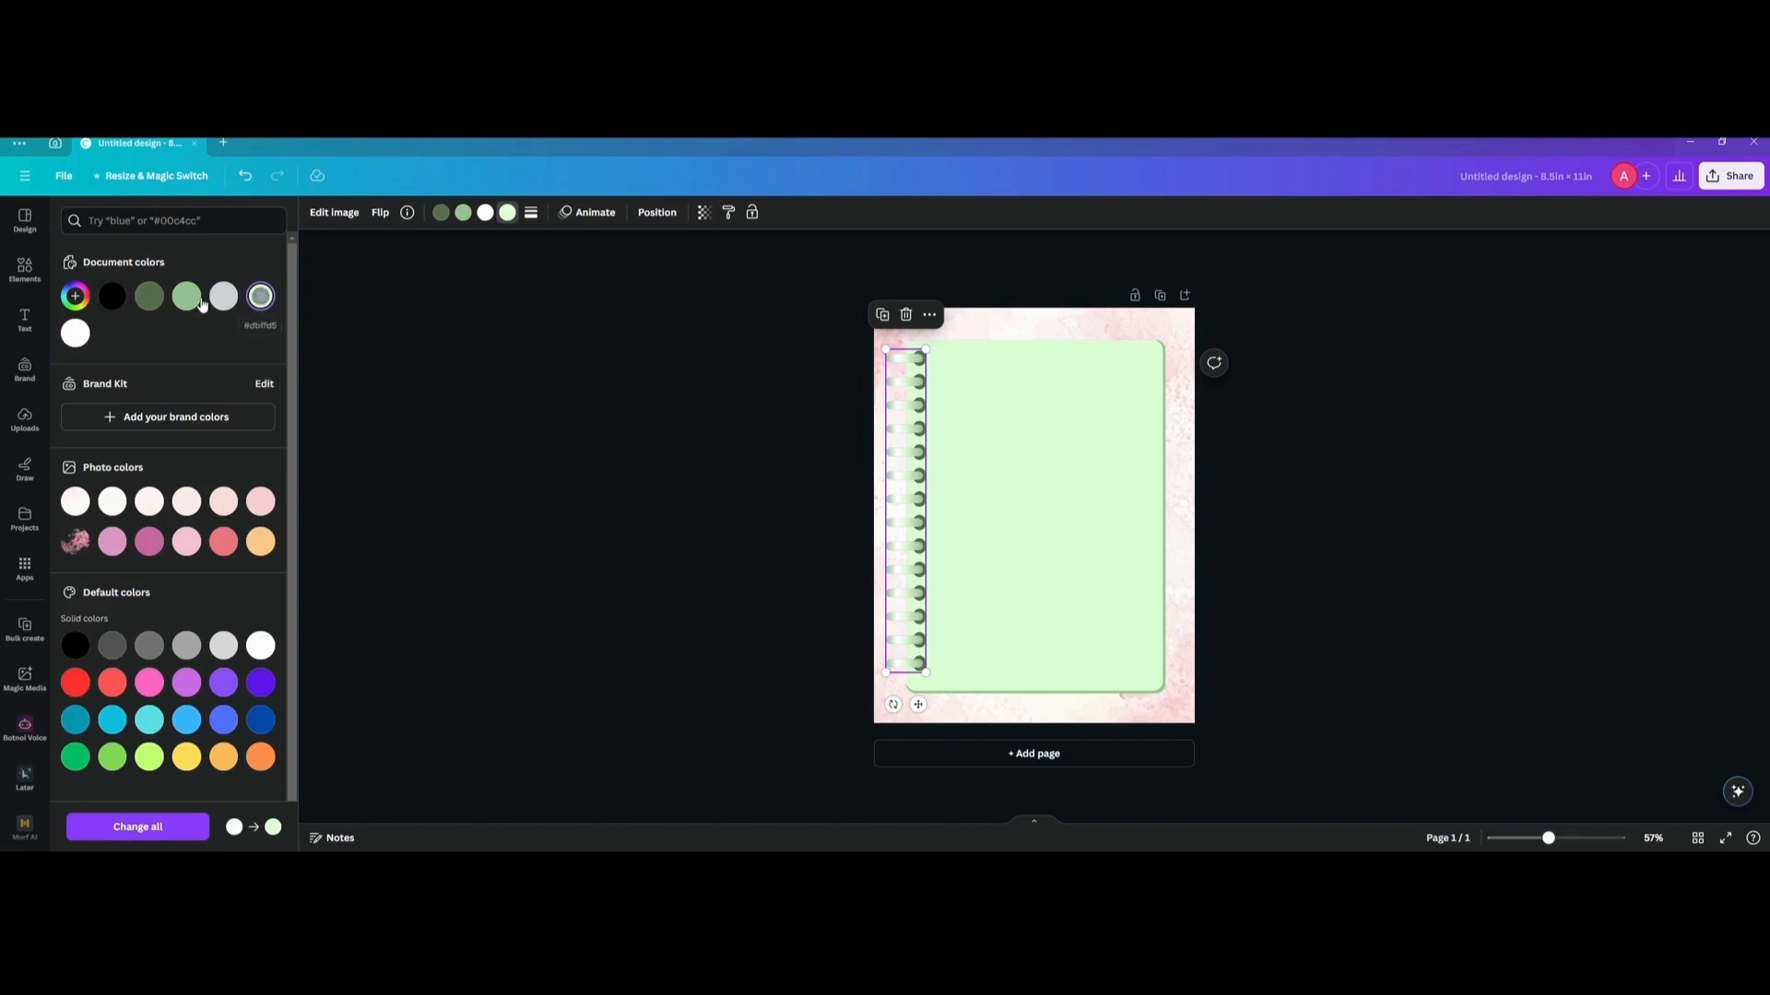
click(463, 213)
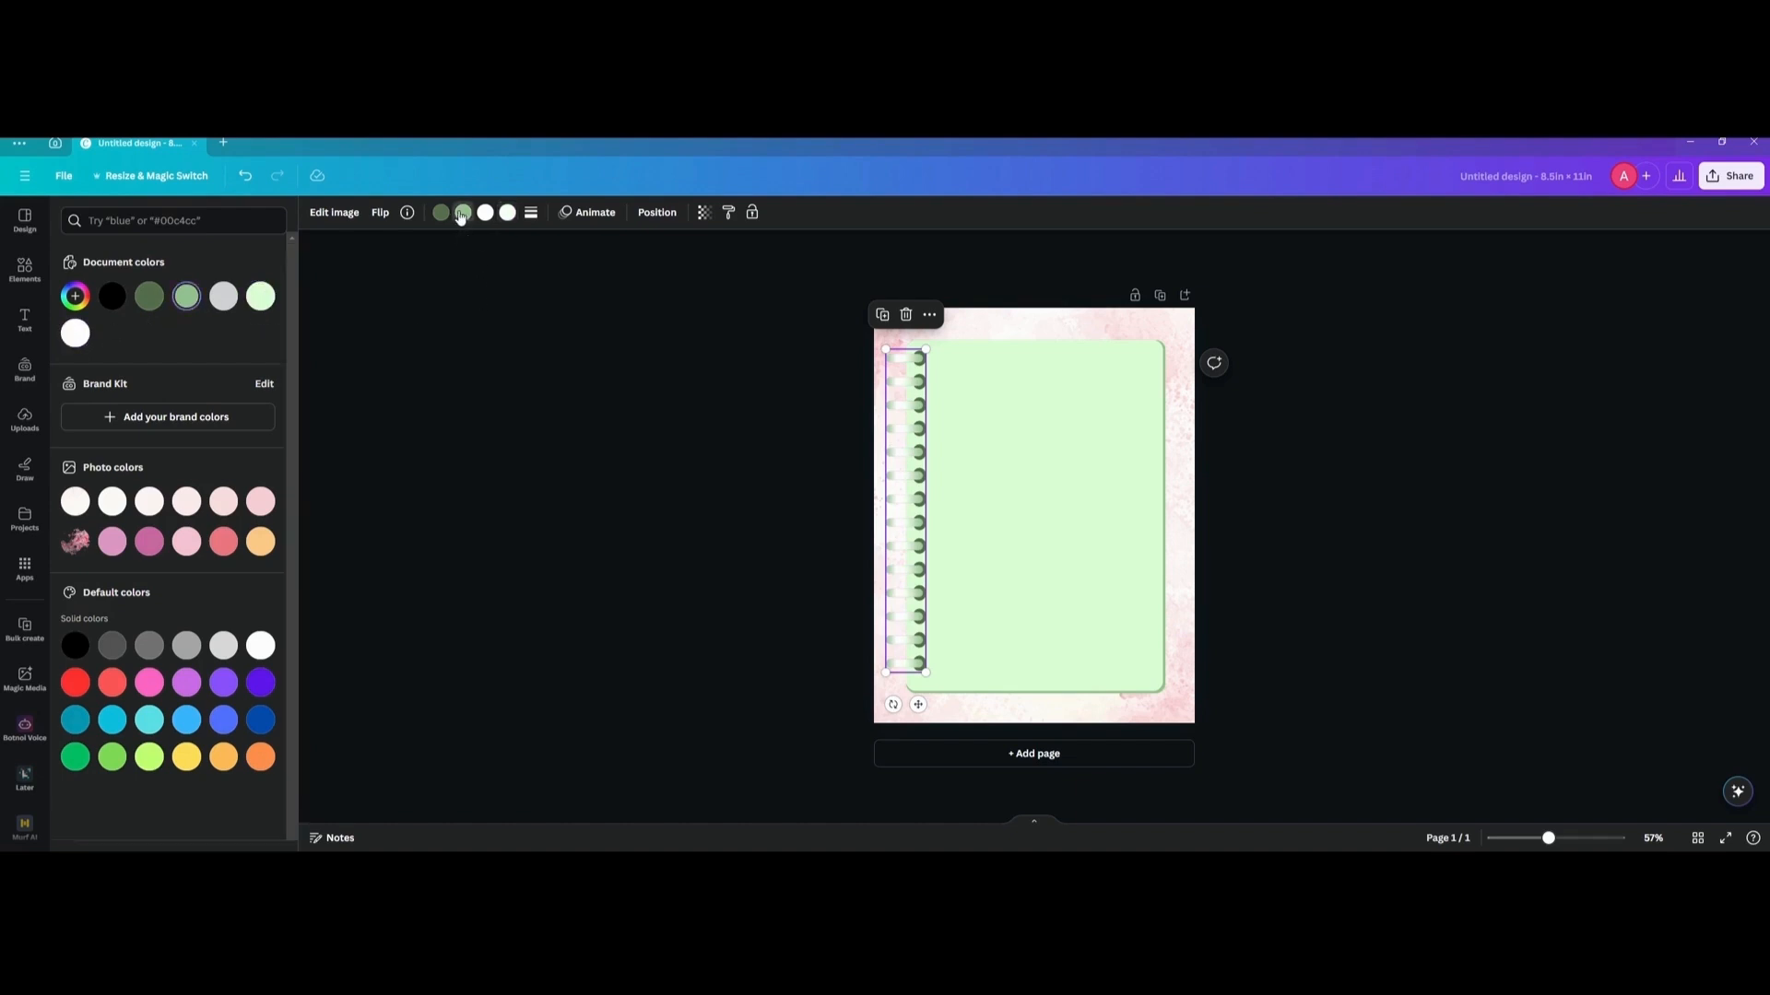
click(260, 308)
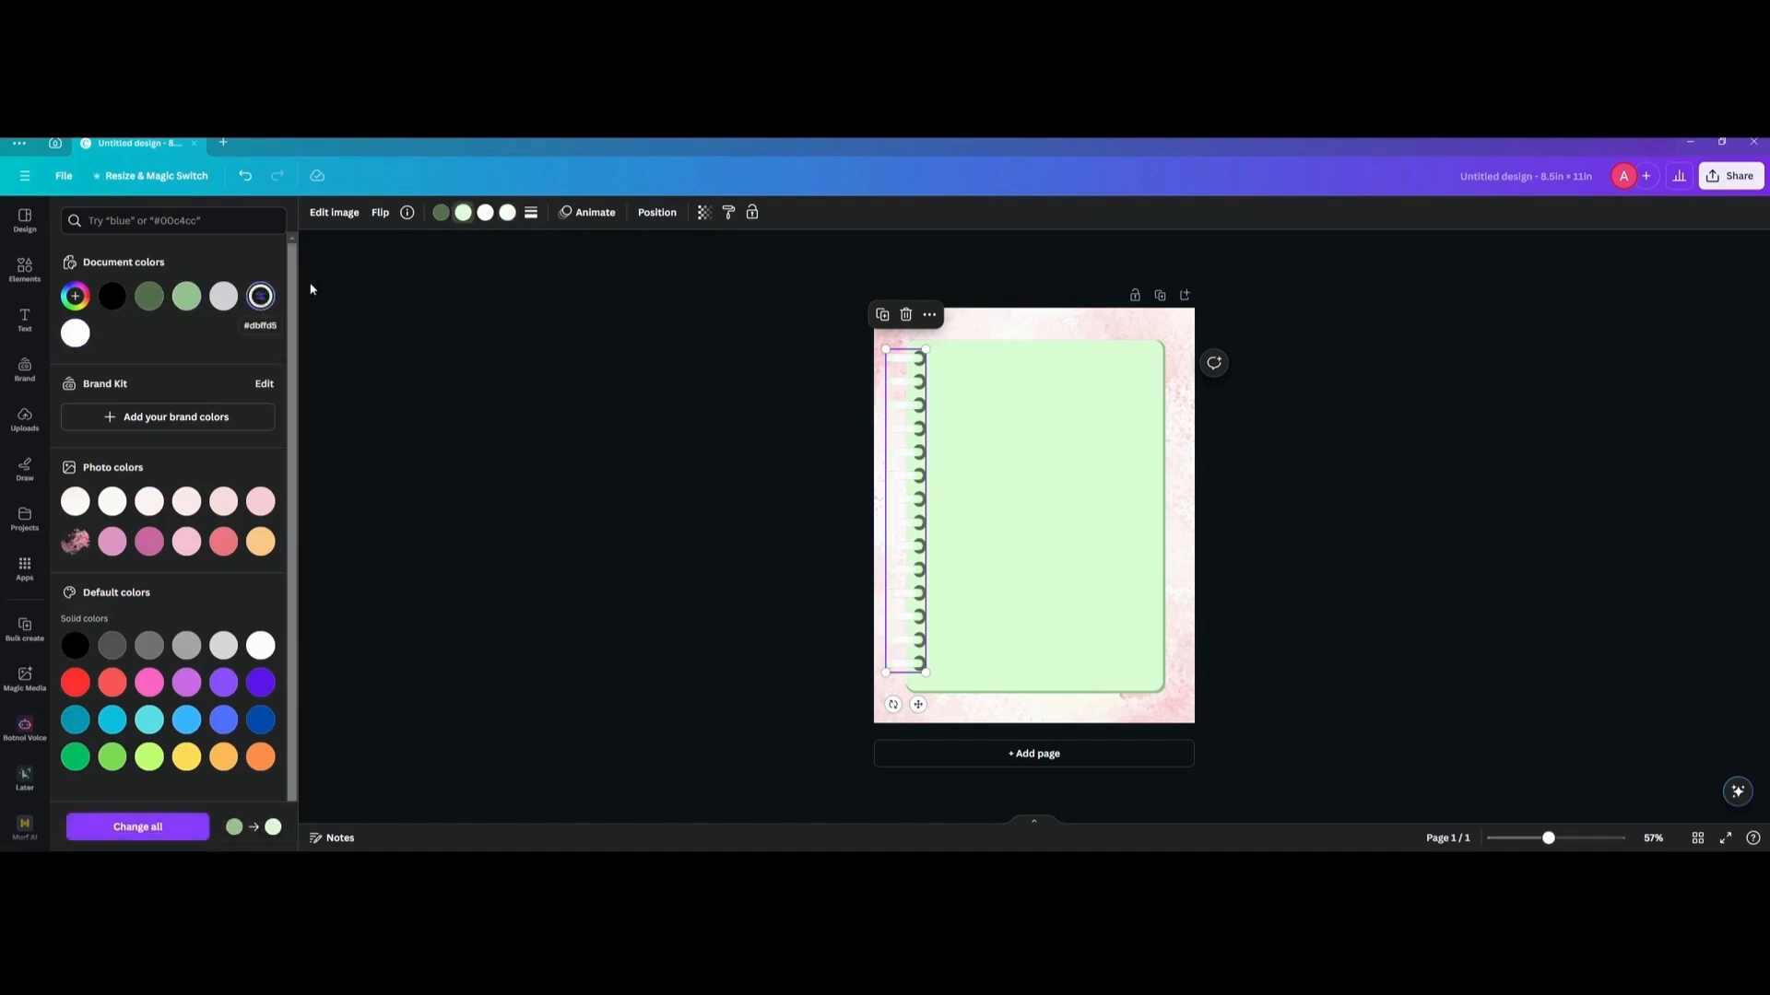
Set the ring binding's fourth colour to the document's light green after trying the medium green.
click(507, 212)
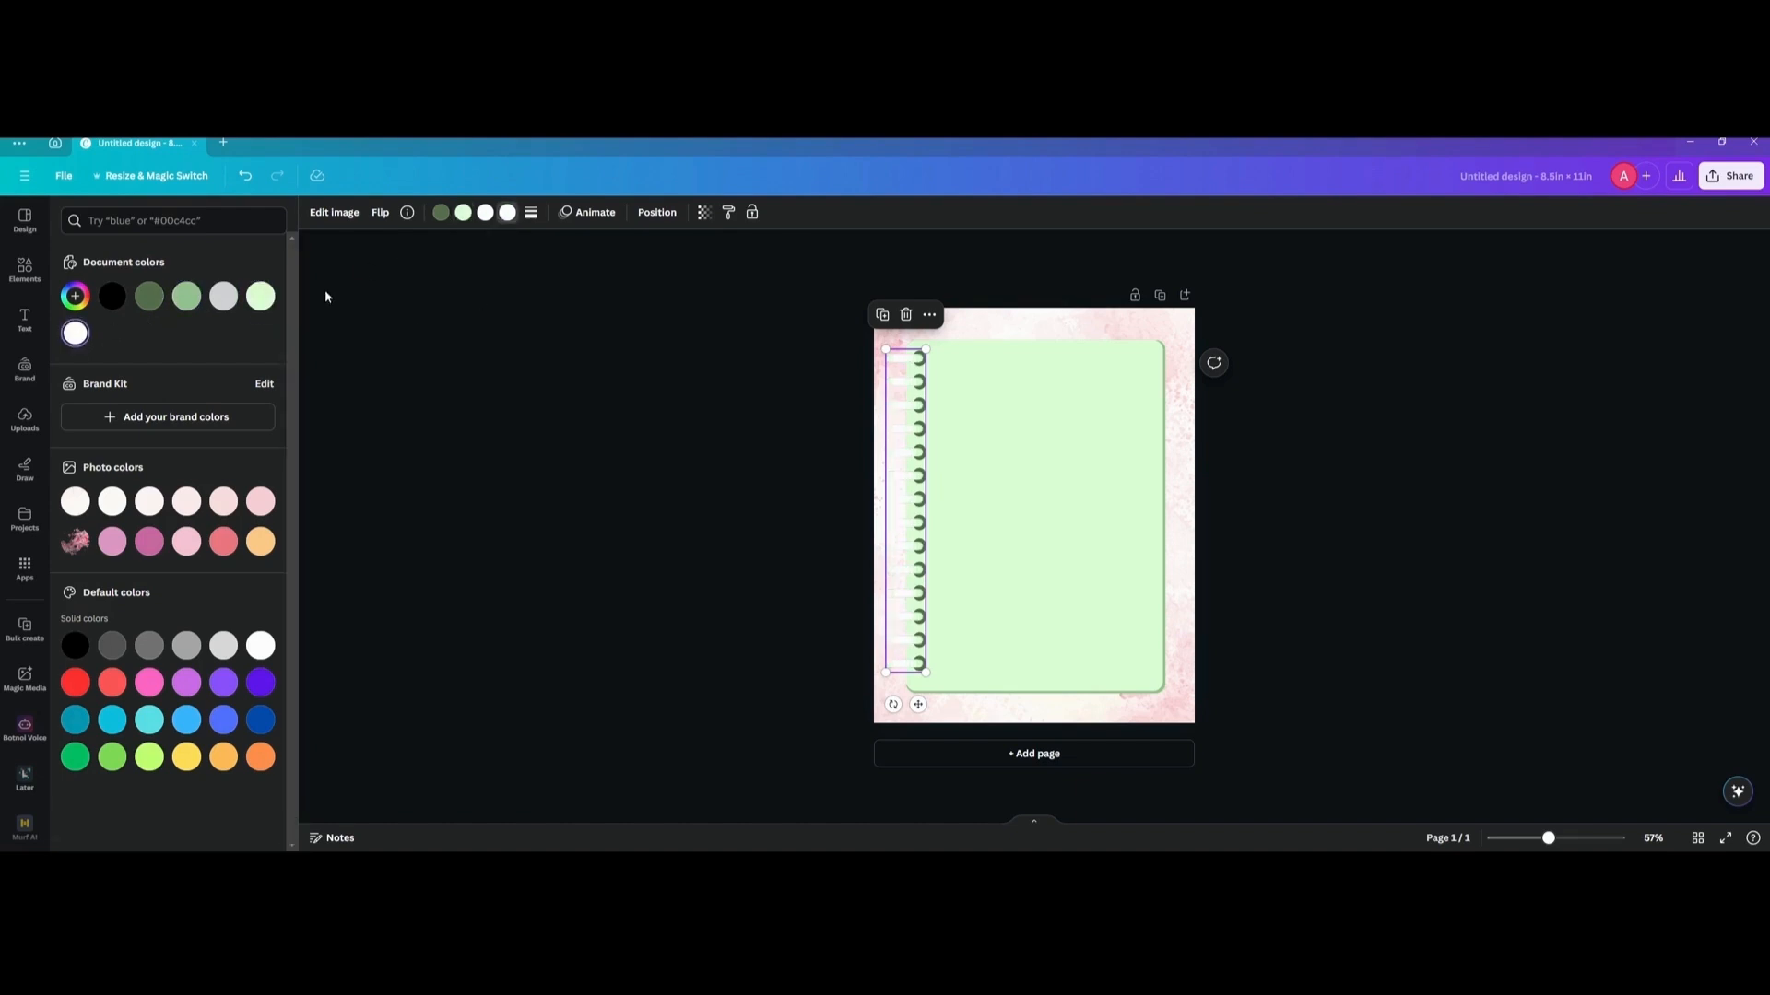
click(258, 297)
click(187, 298)
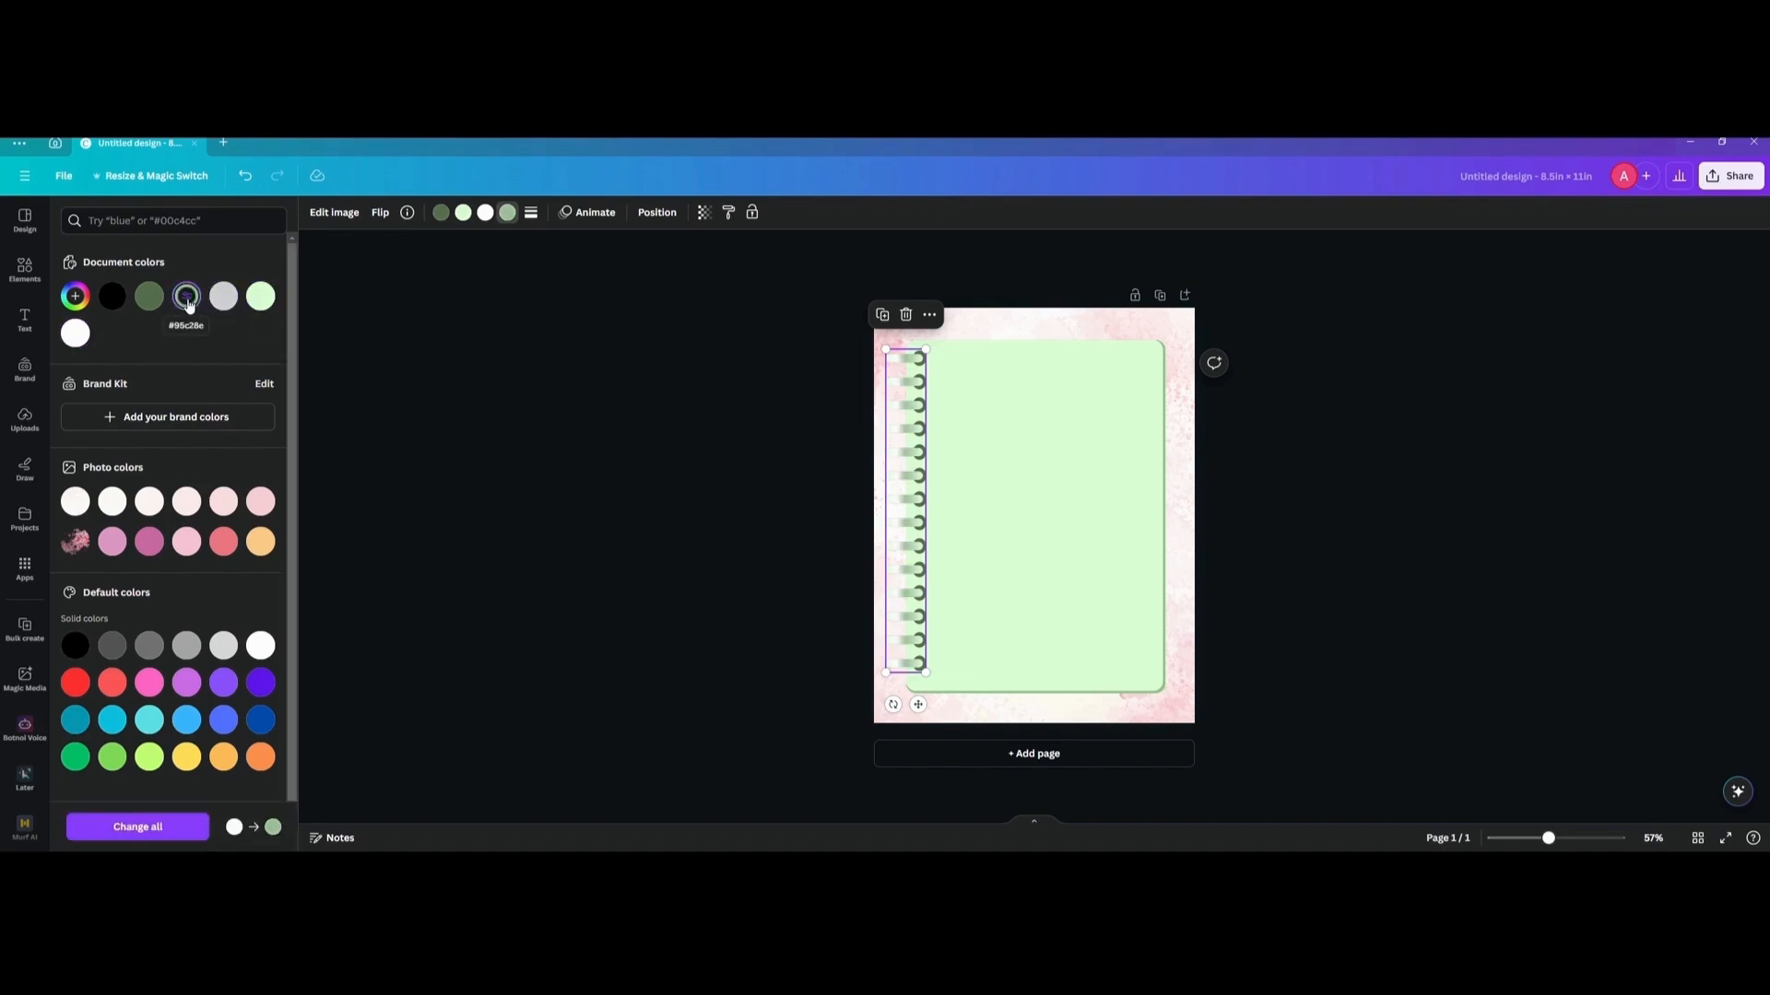
click(250, 307)
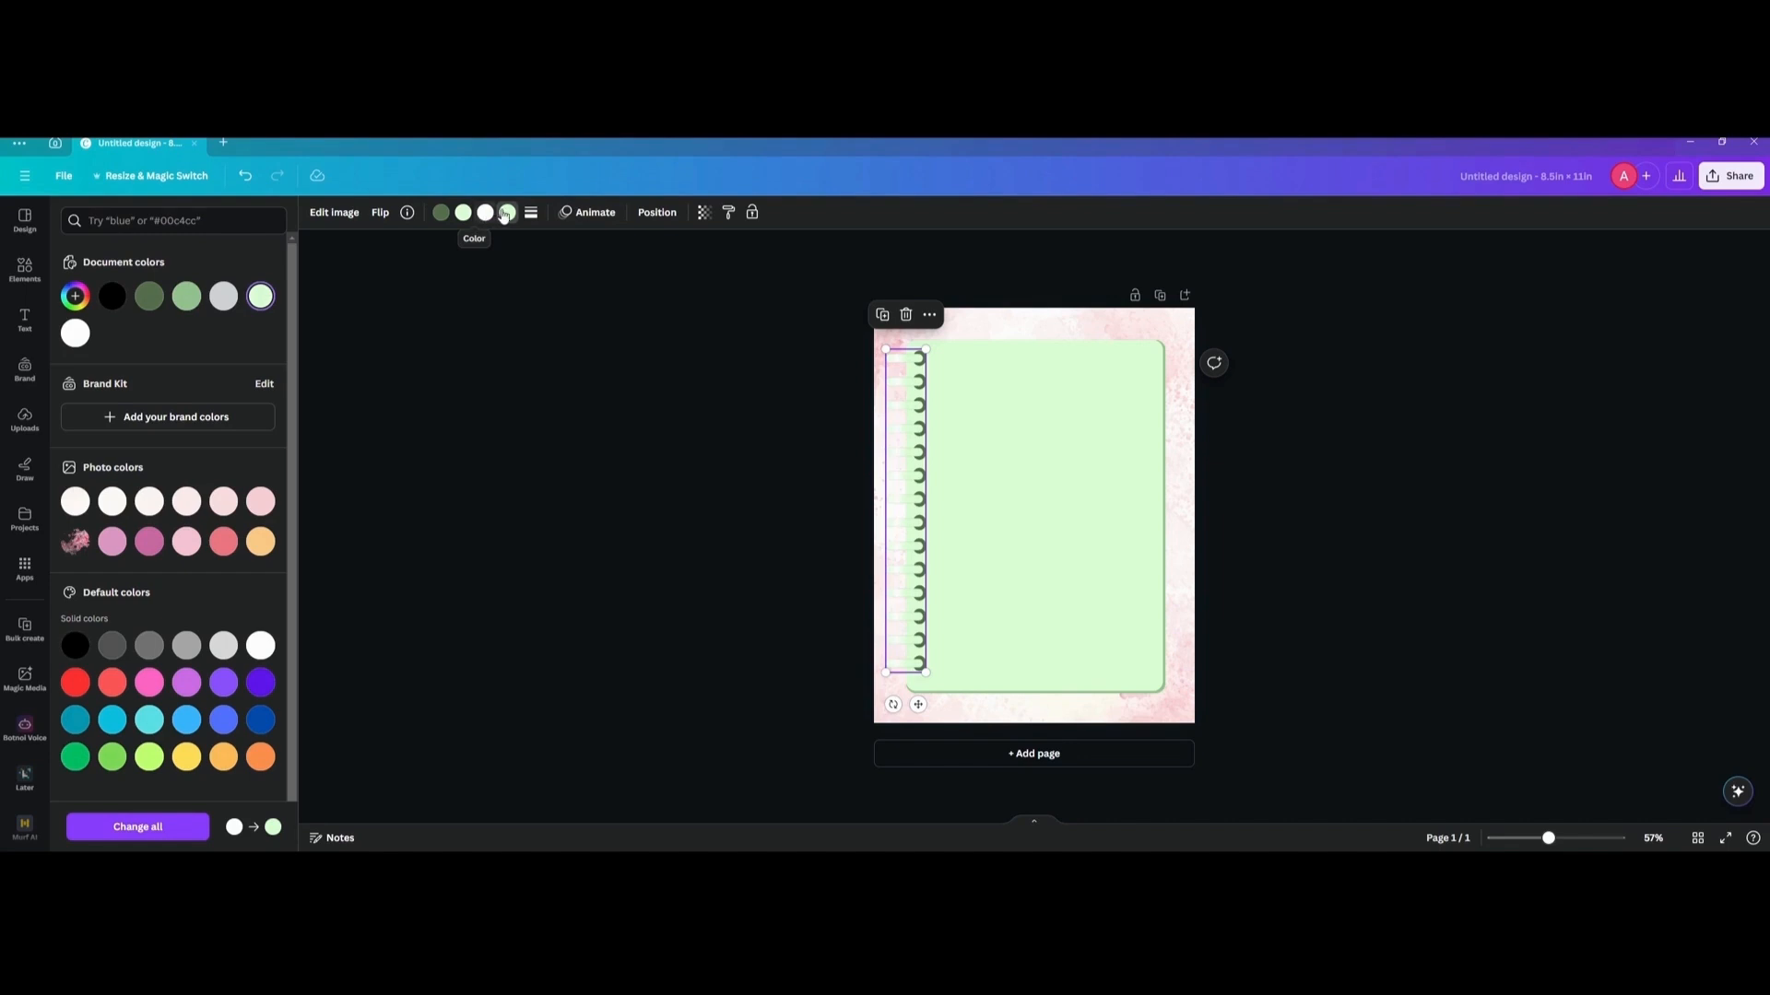
Set the ring binding's second colour to the document's medium green, then deselect the graphic and clear the element search.
click(461, 218)
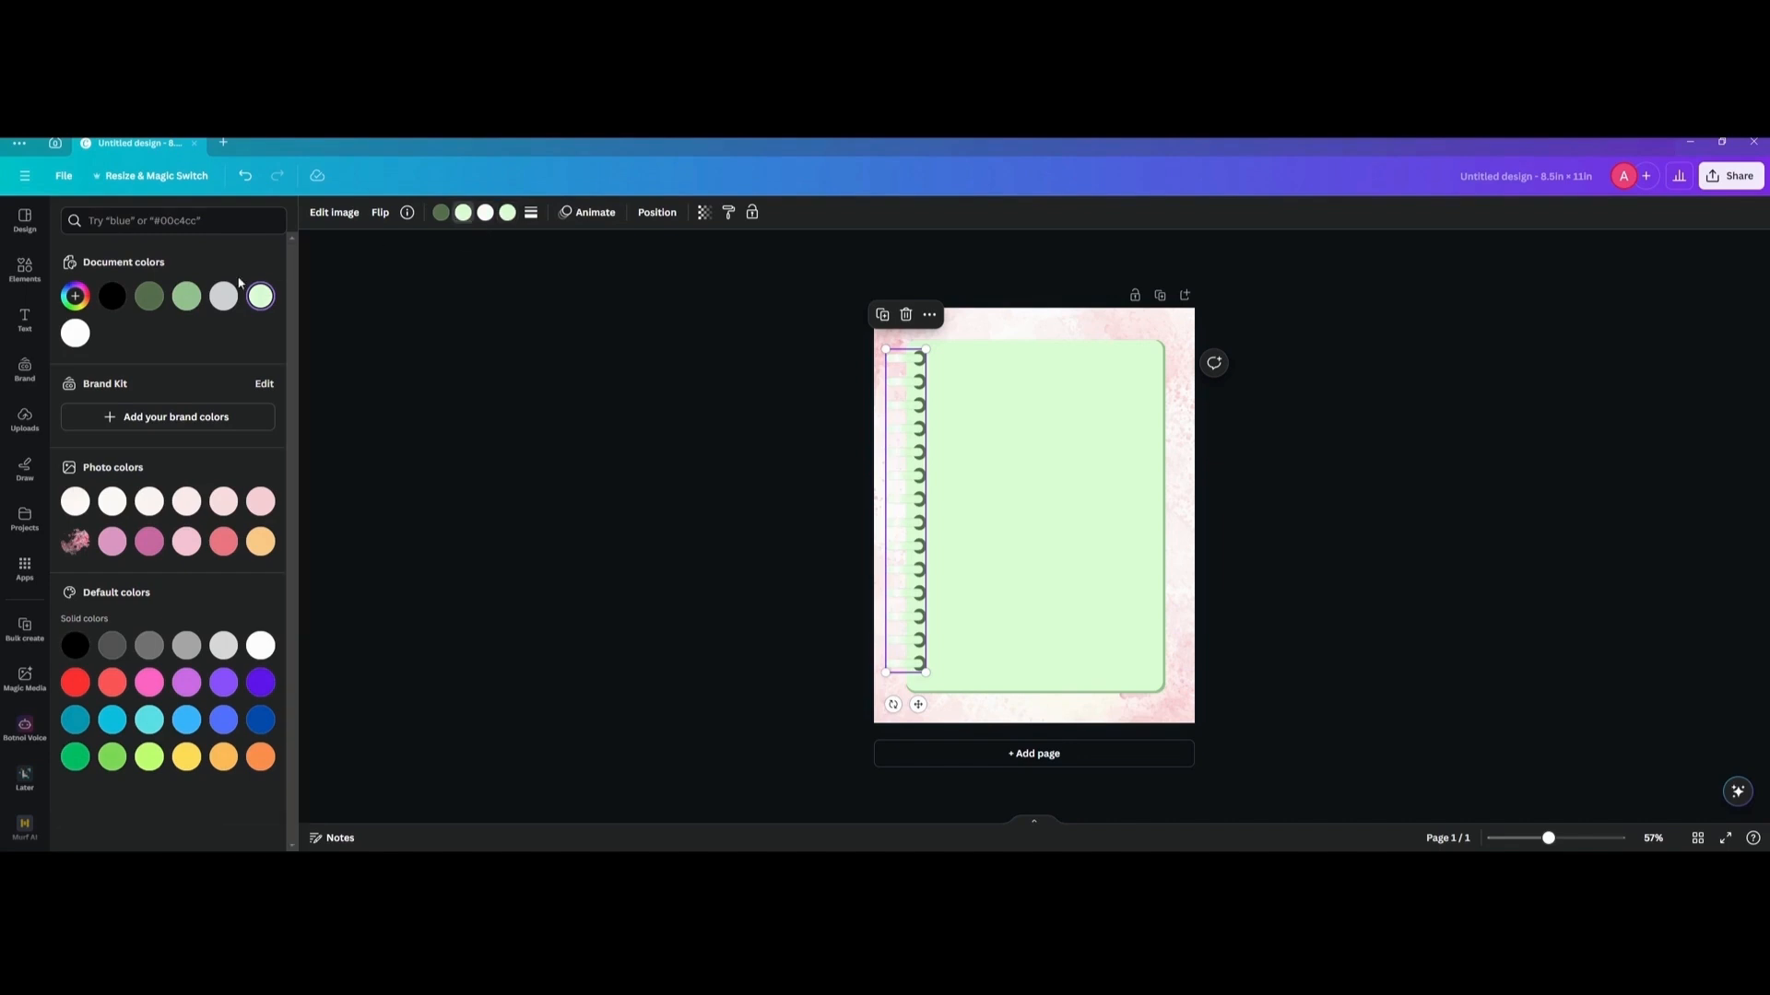
click(189, 304)
click(439, 369)
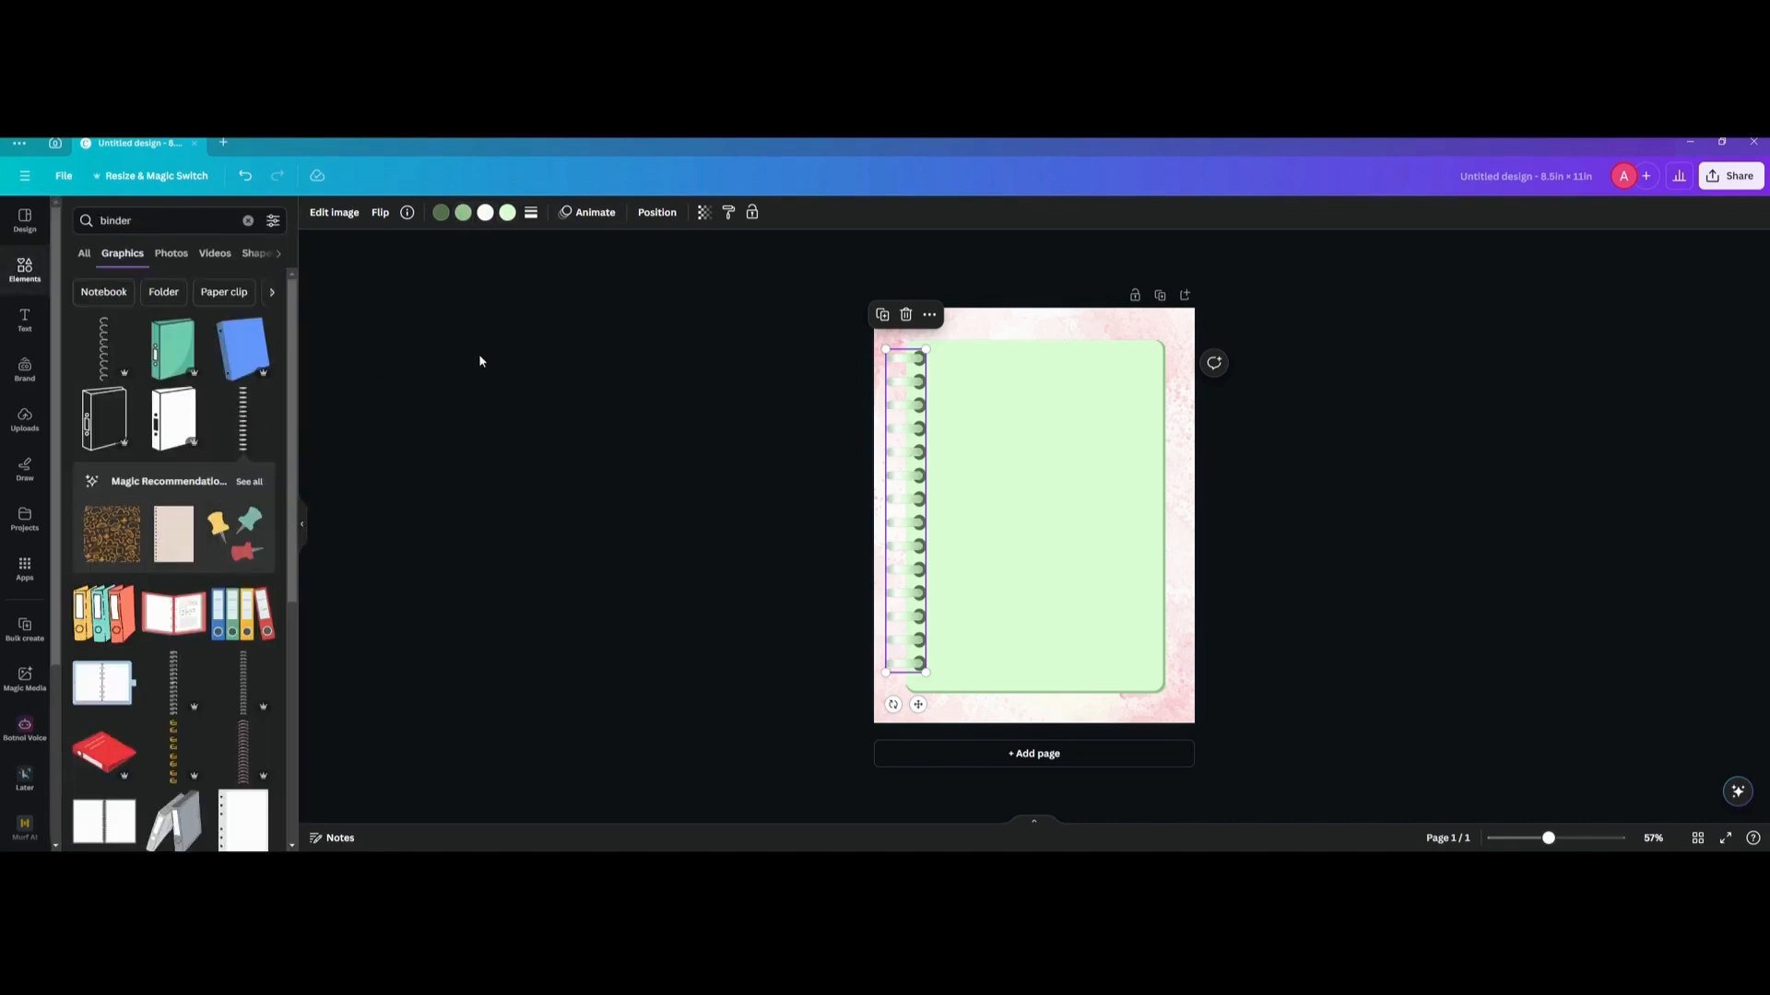
click(479, 354)
click(248, 221)
click(450, 317)
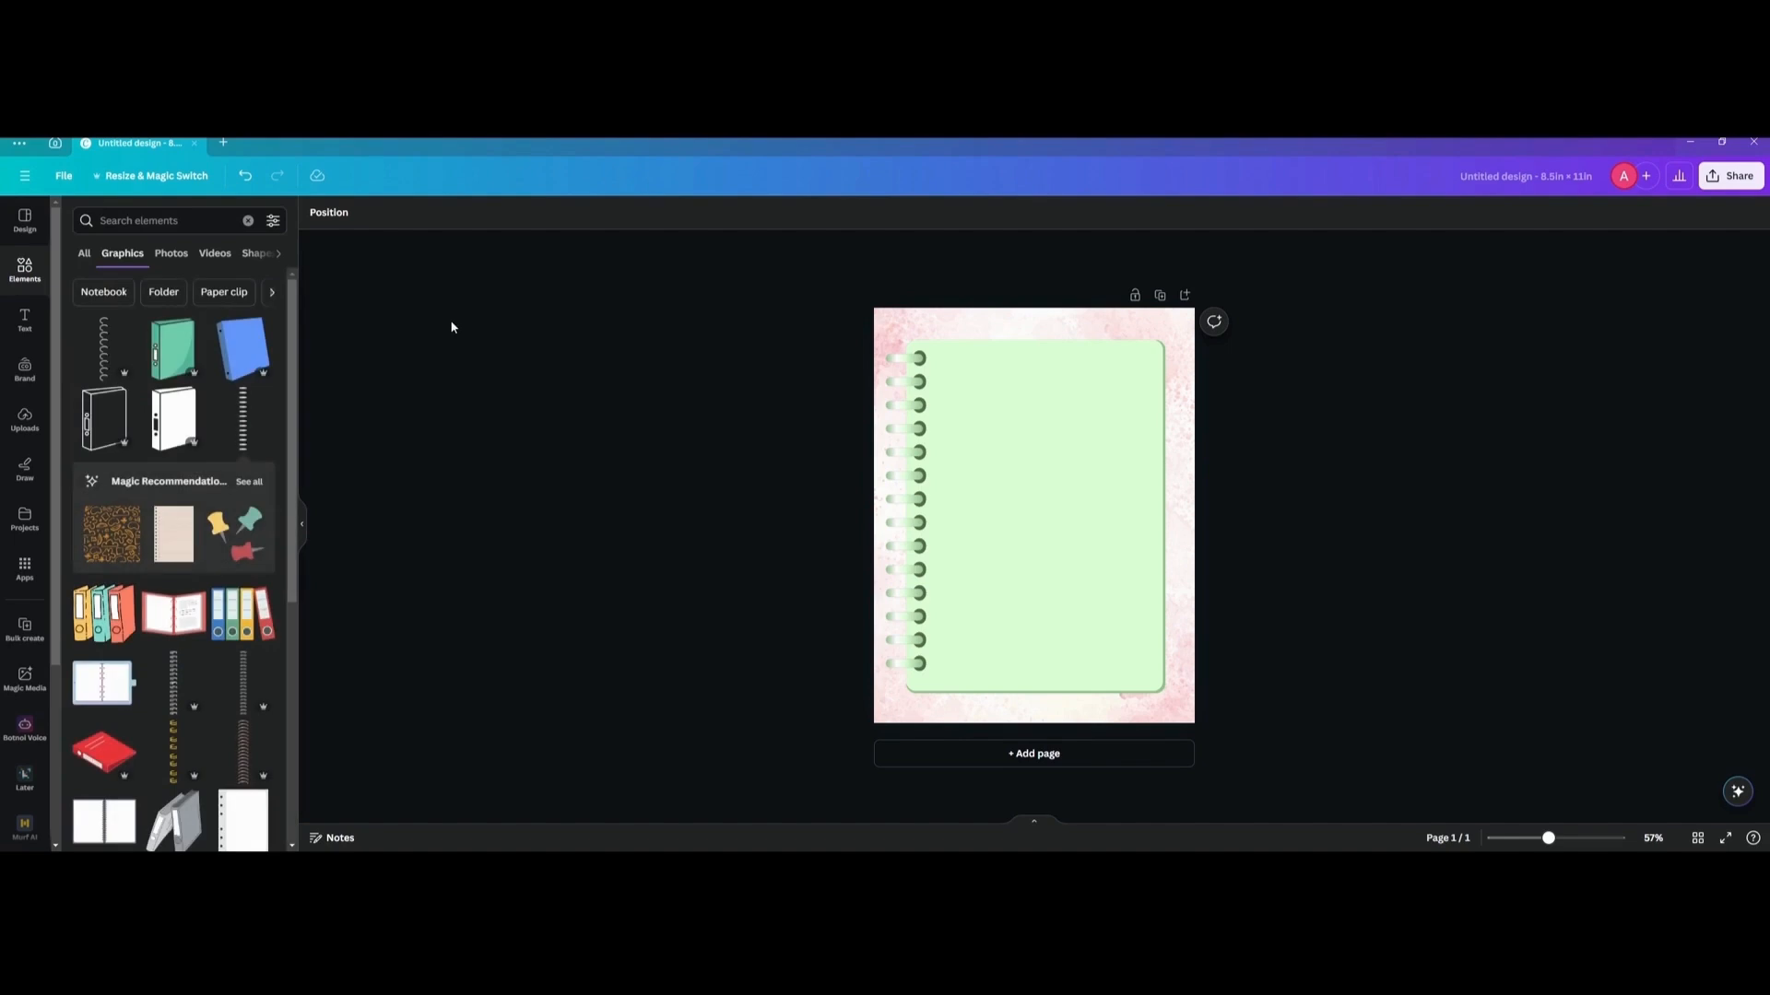
Add the "Not old, Vintage." font combination and place it near the top of the light green box.
click(23, 325)
scroll(207, 465, down, 3)
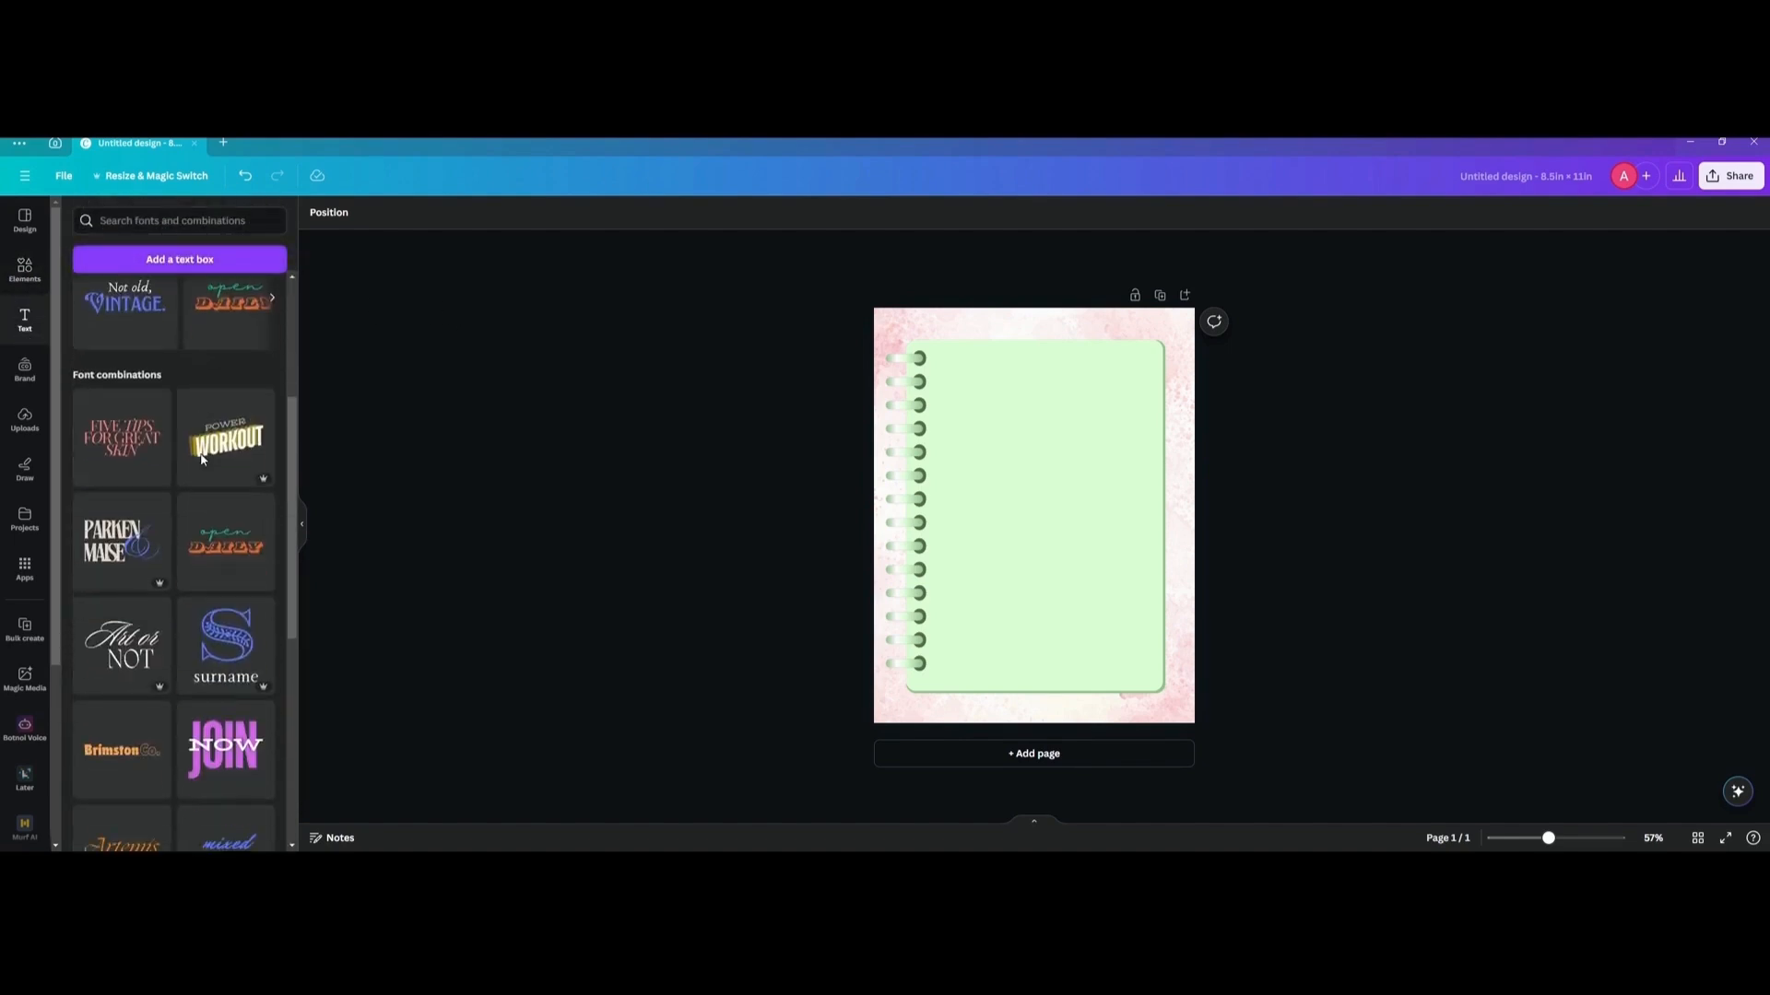
scroll(202, 460, down, 3)
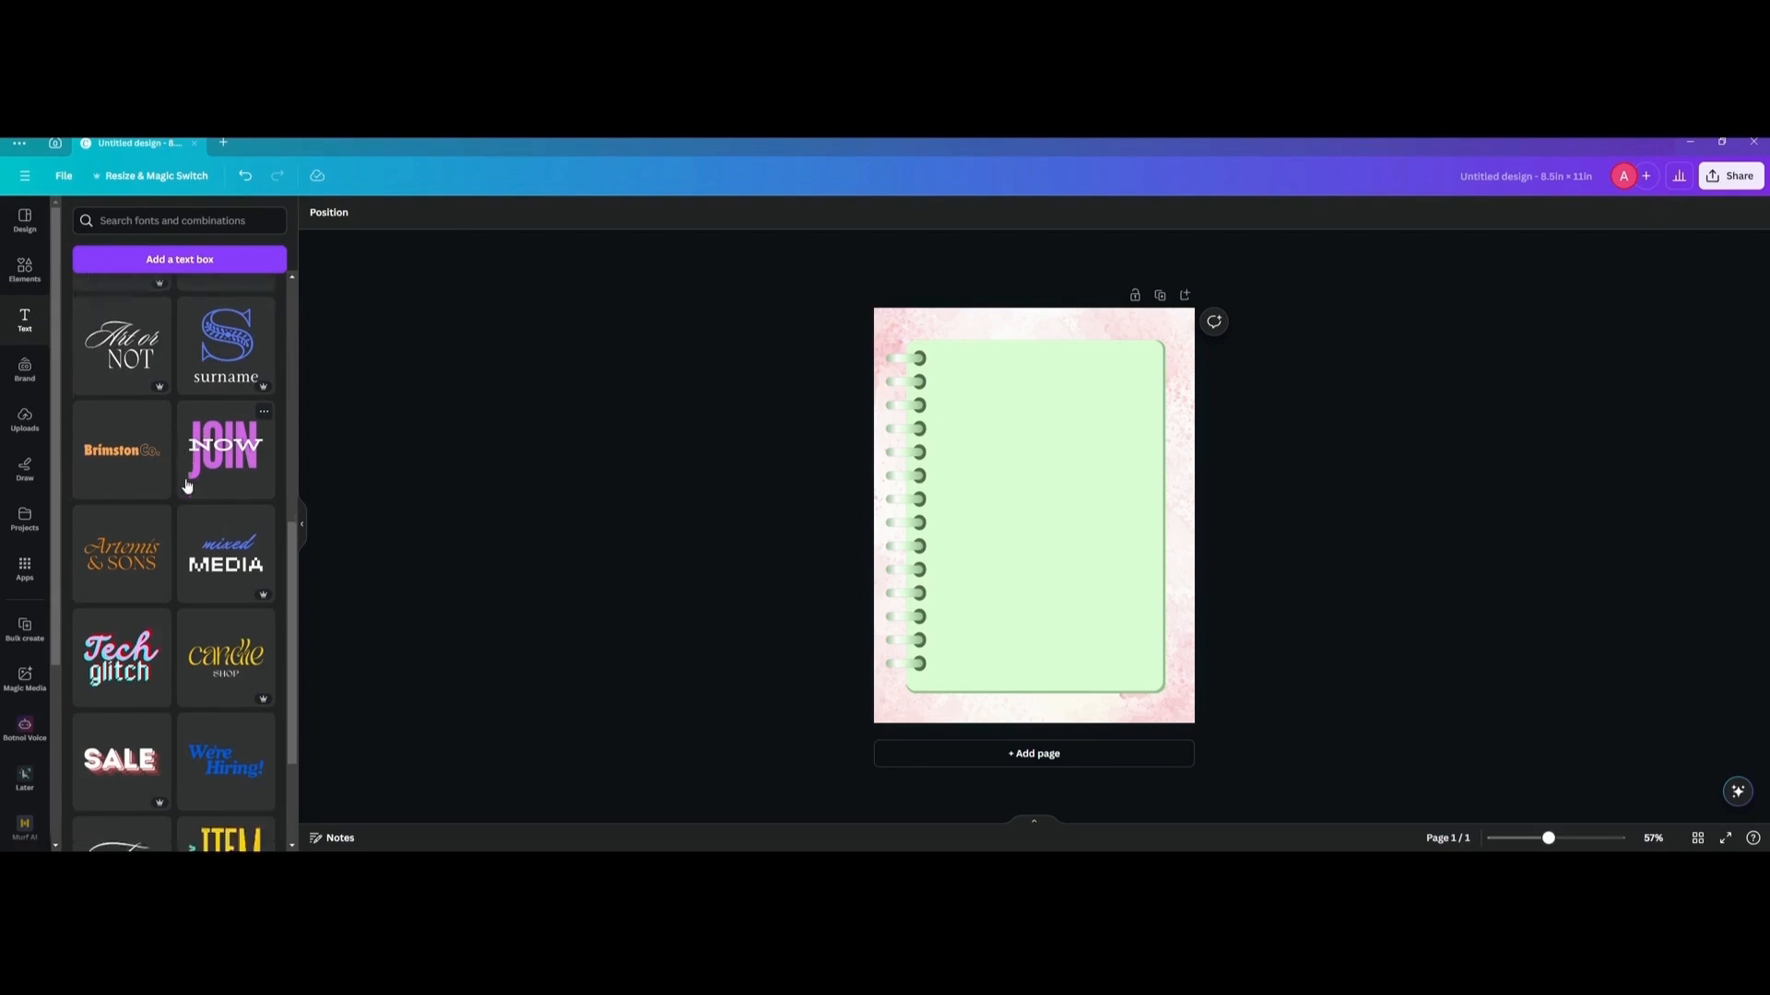
scroll(191, 462, down, 7)
scroll(175, 479, down, 5)
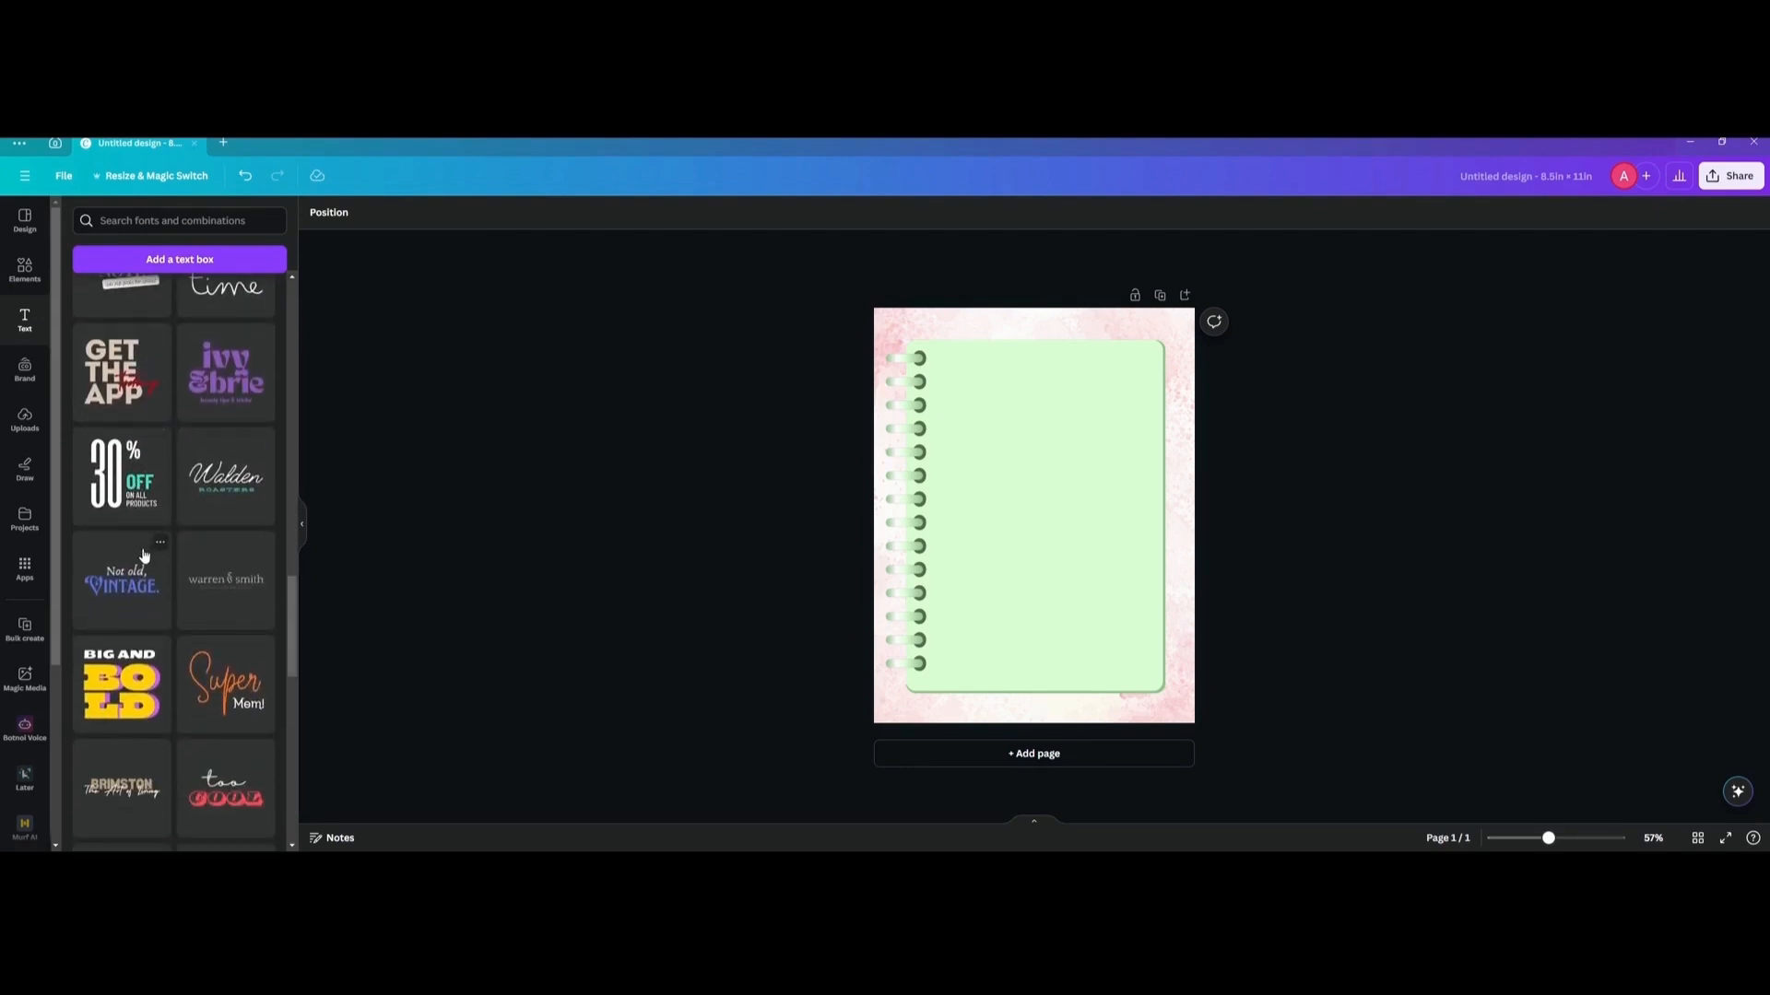
click(117, 579)
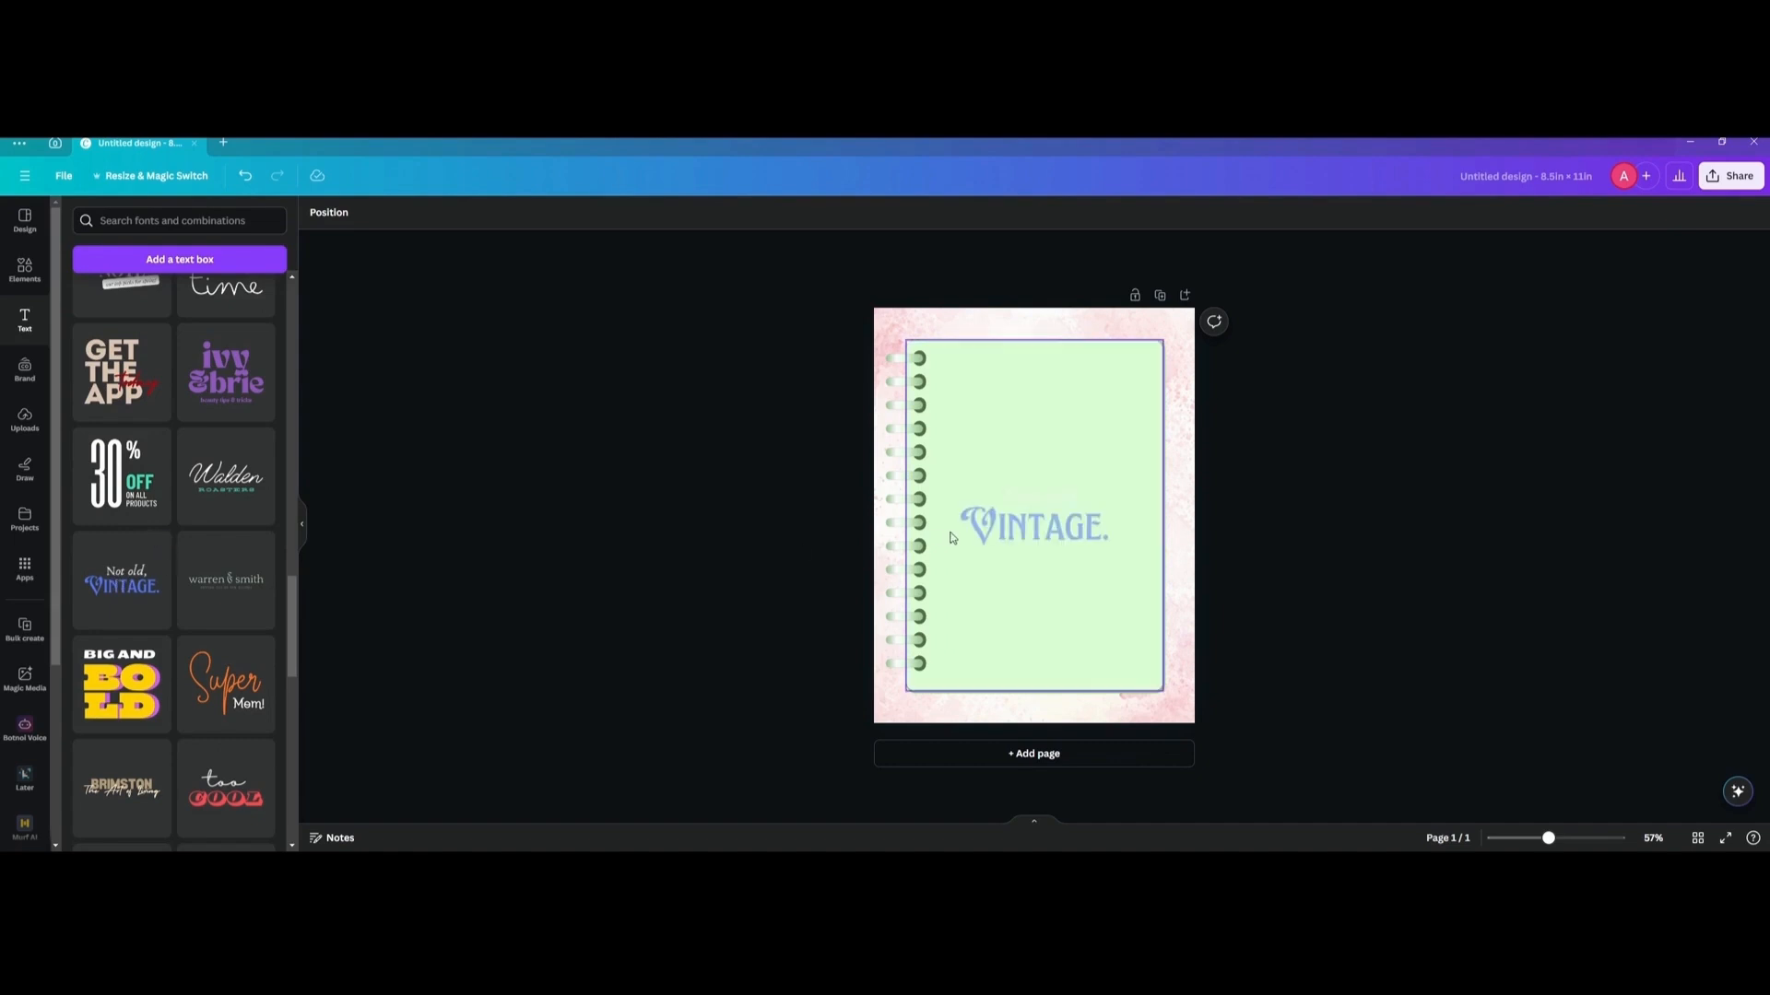
drag(1083, 511, 1082, 402)
Replace the heading's "Not old," line with "Digital".
double_click(1041, 378)
key(BackSpace)
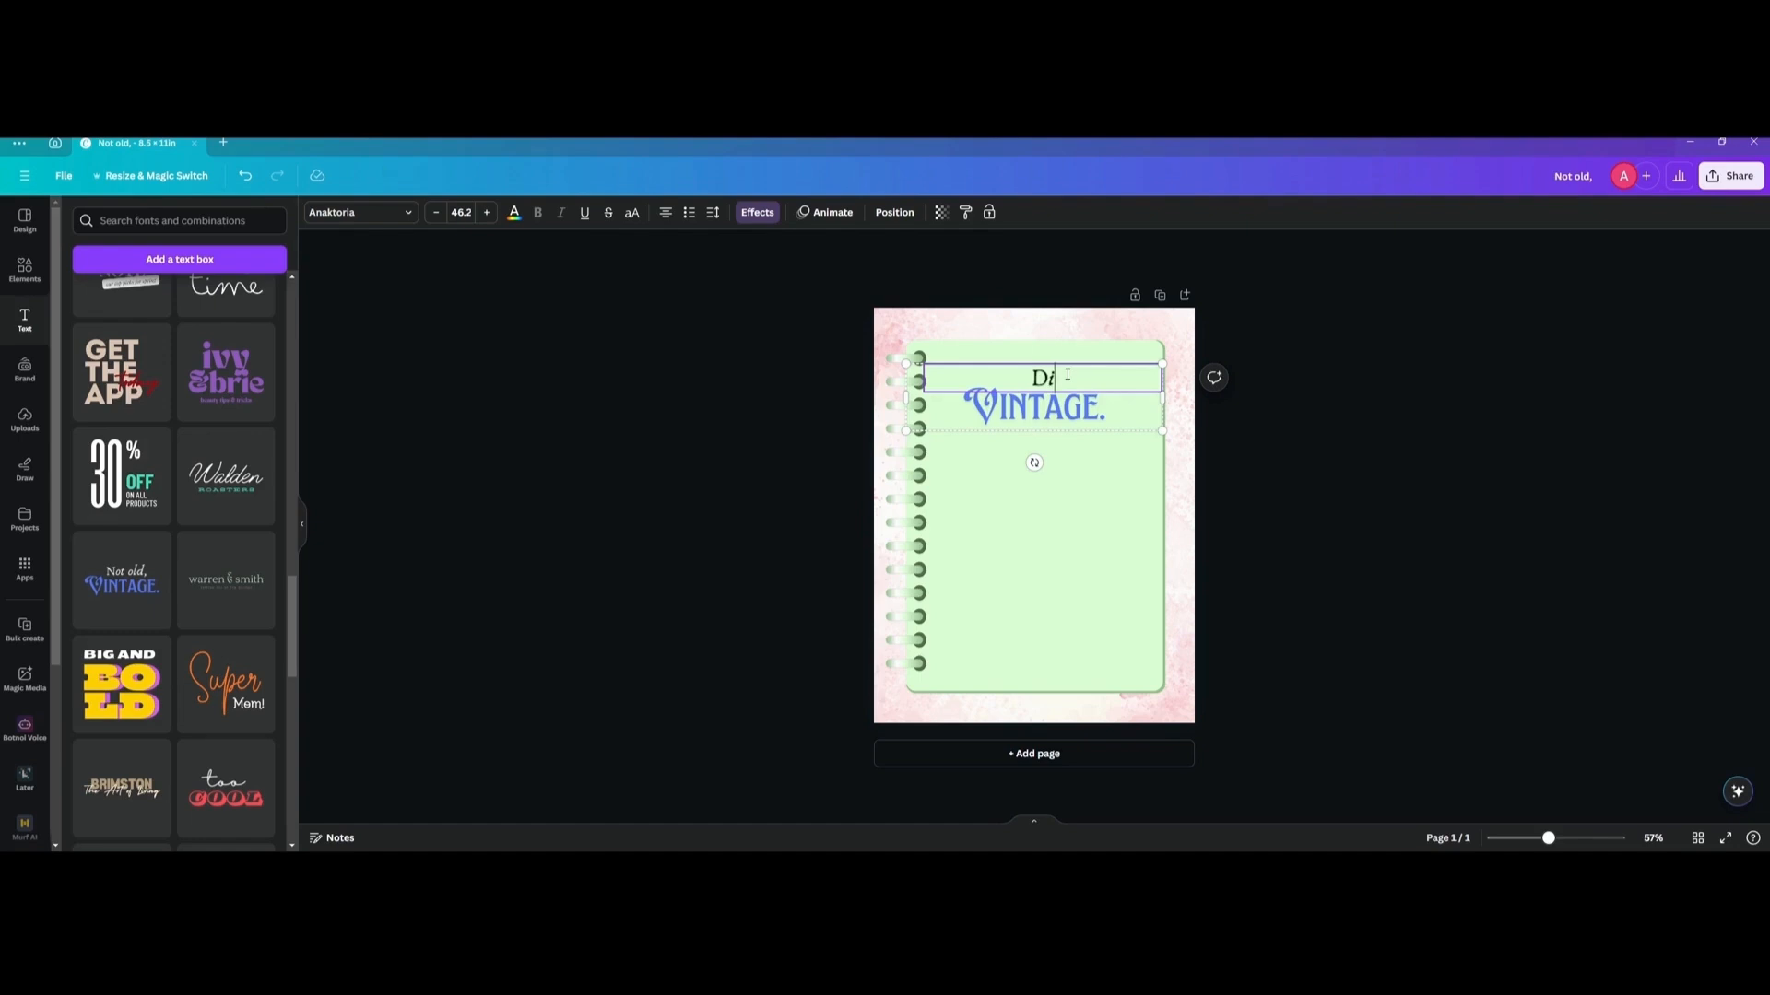
text(Digital)
Replace the heading's "Vintage." line with "Planner".
double_click(1033, 420)
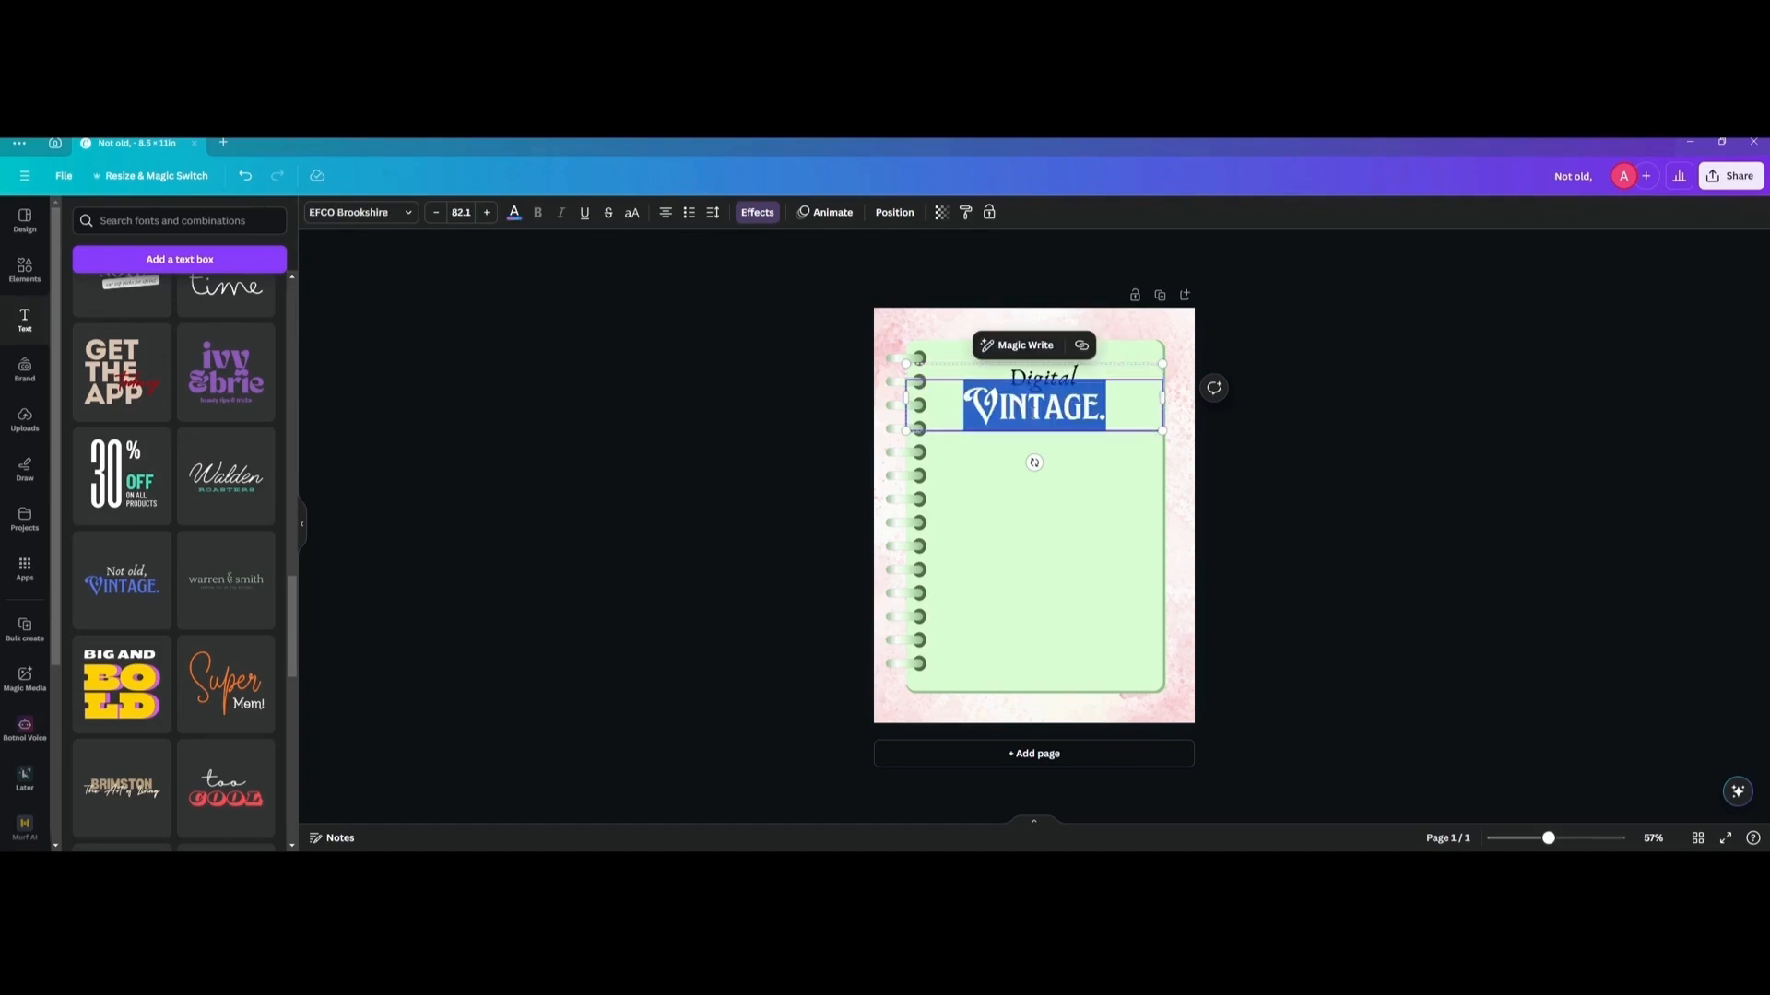
text(PLANNE)
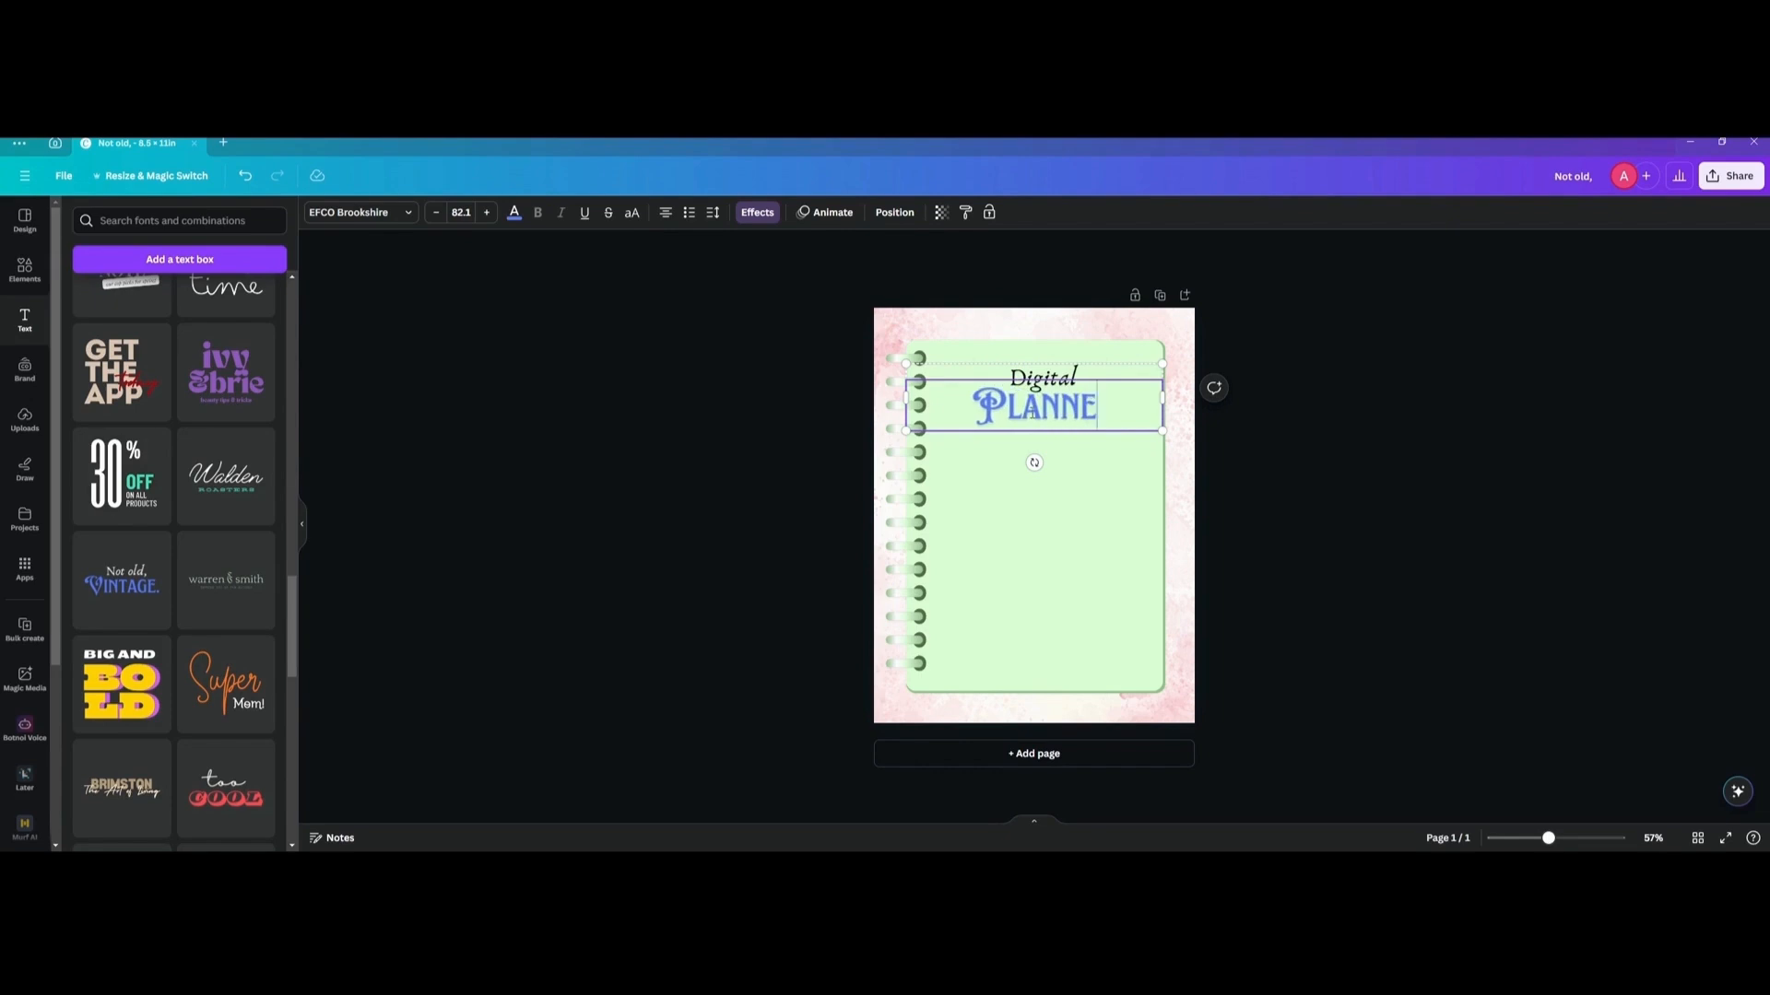
text(R)
click(738, 418)
Colour the heading's "Digital" line in the document's dark green and its "Planner" line white.
click(1019, 374)
click(1019, 375)
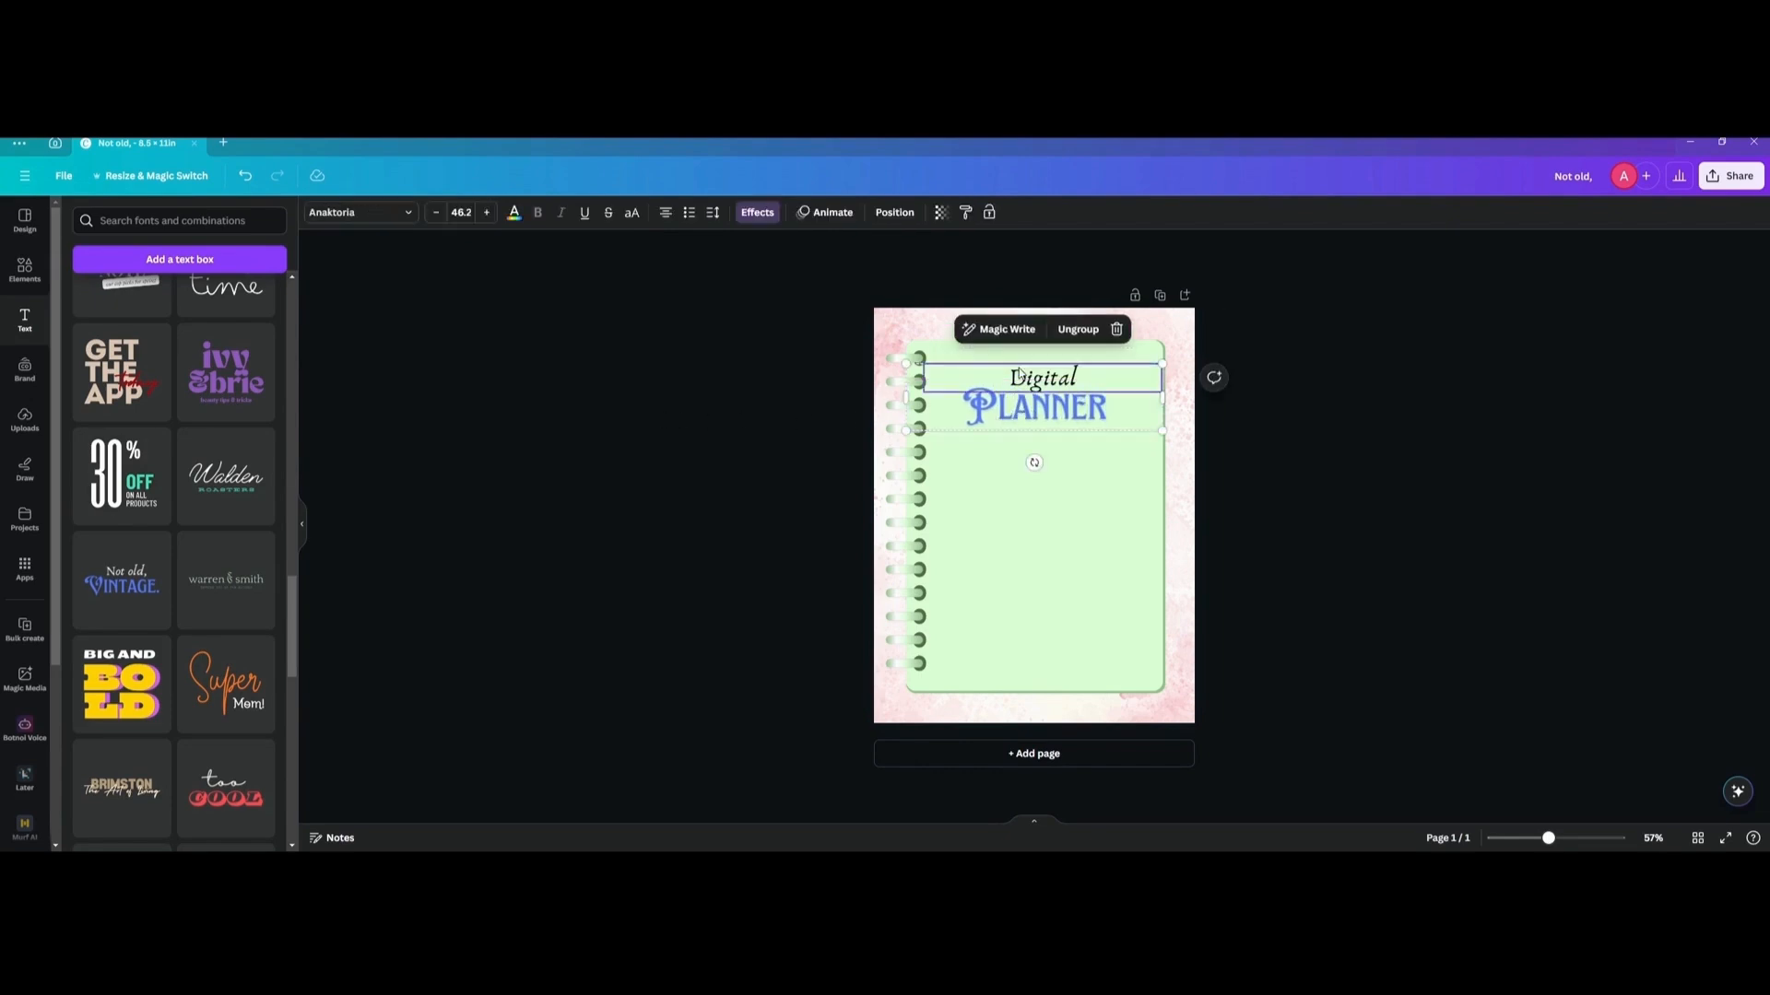
click(514, 215)
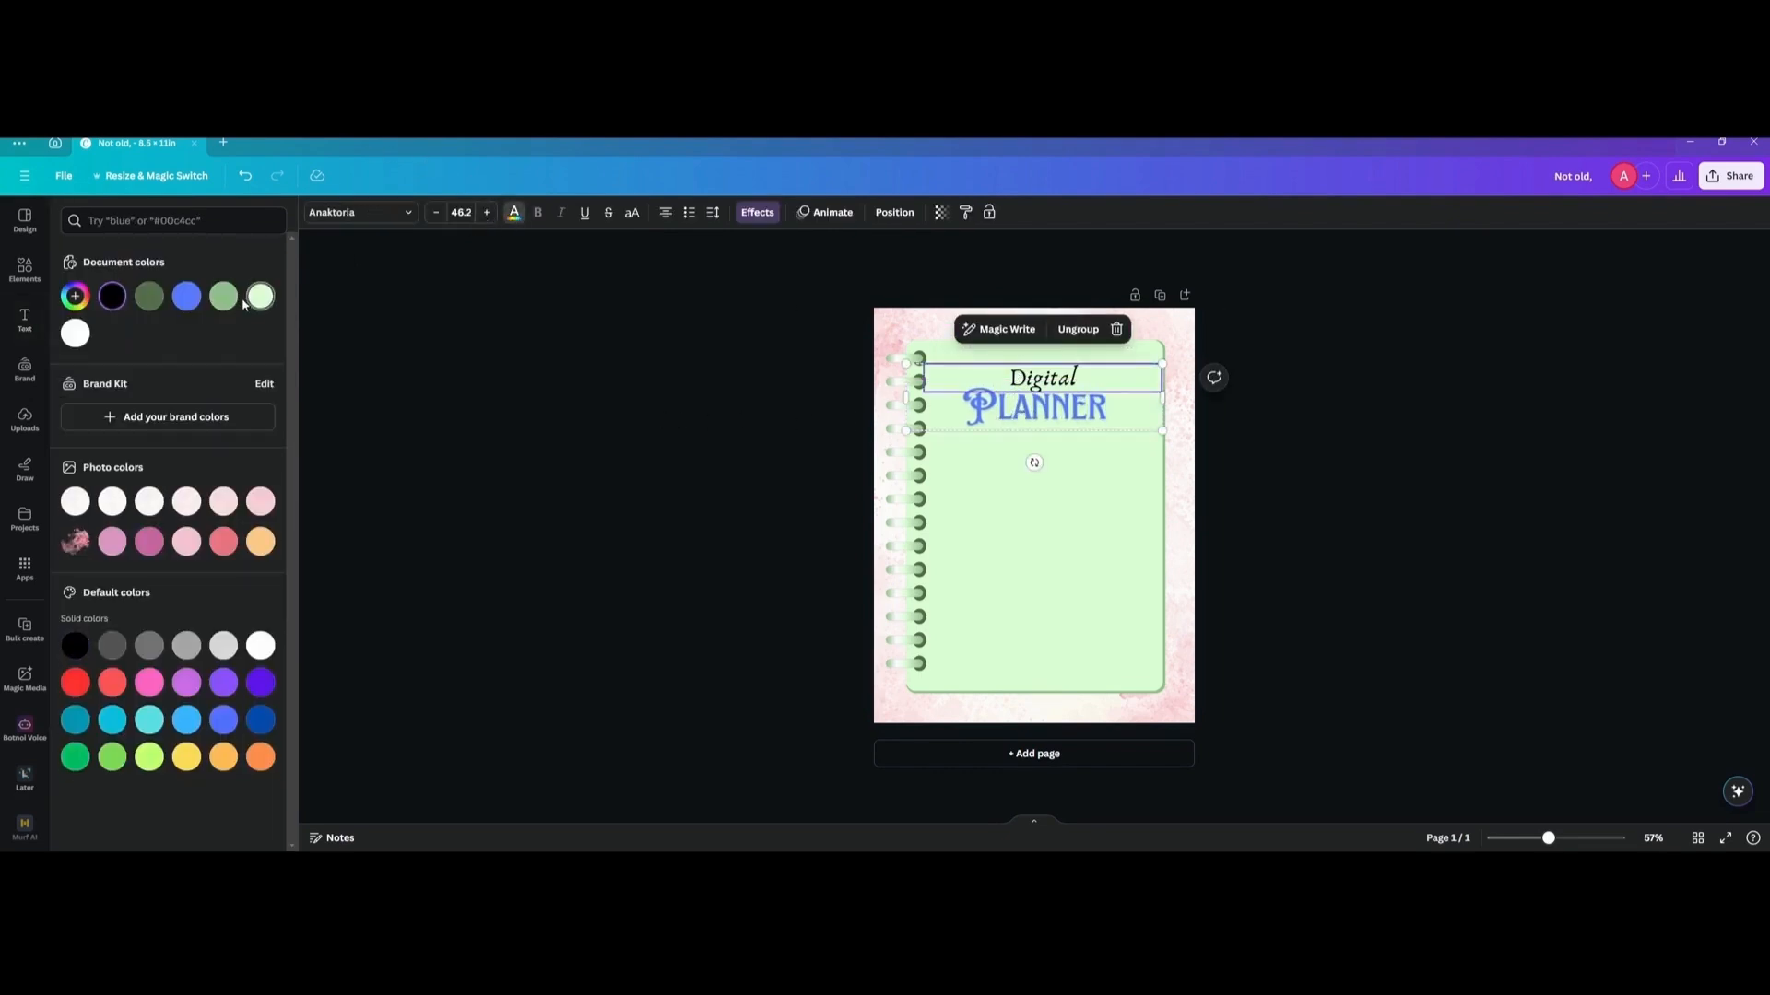
click(145, 307)
click(1007, 422)
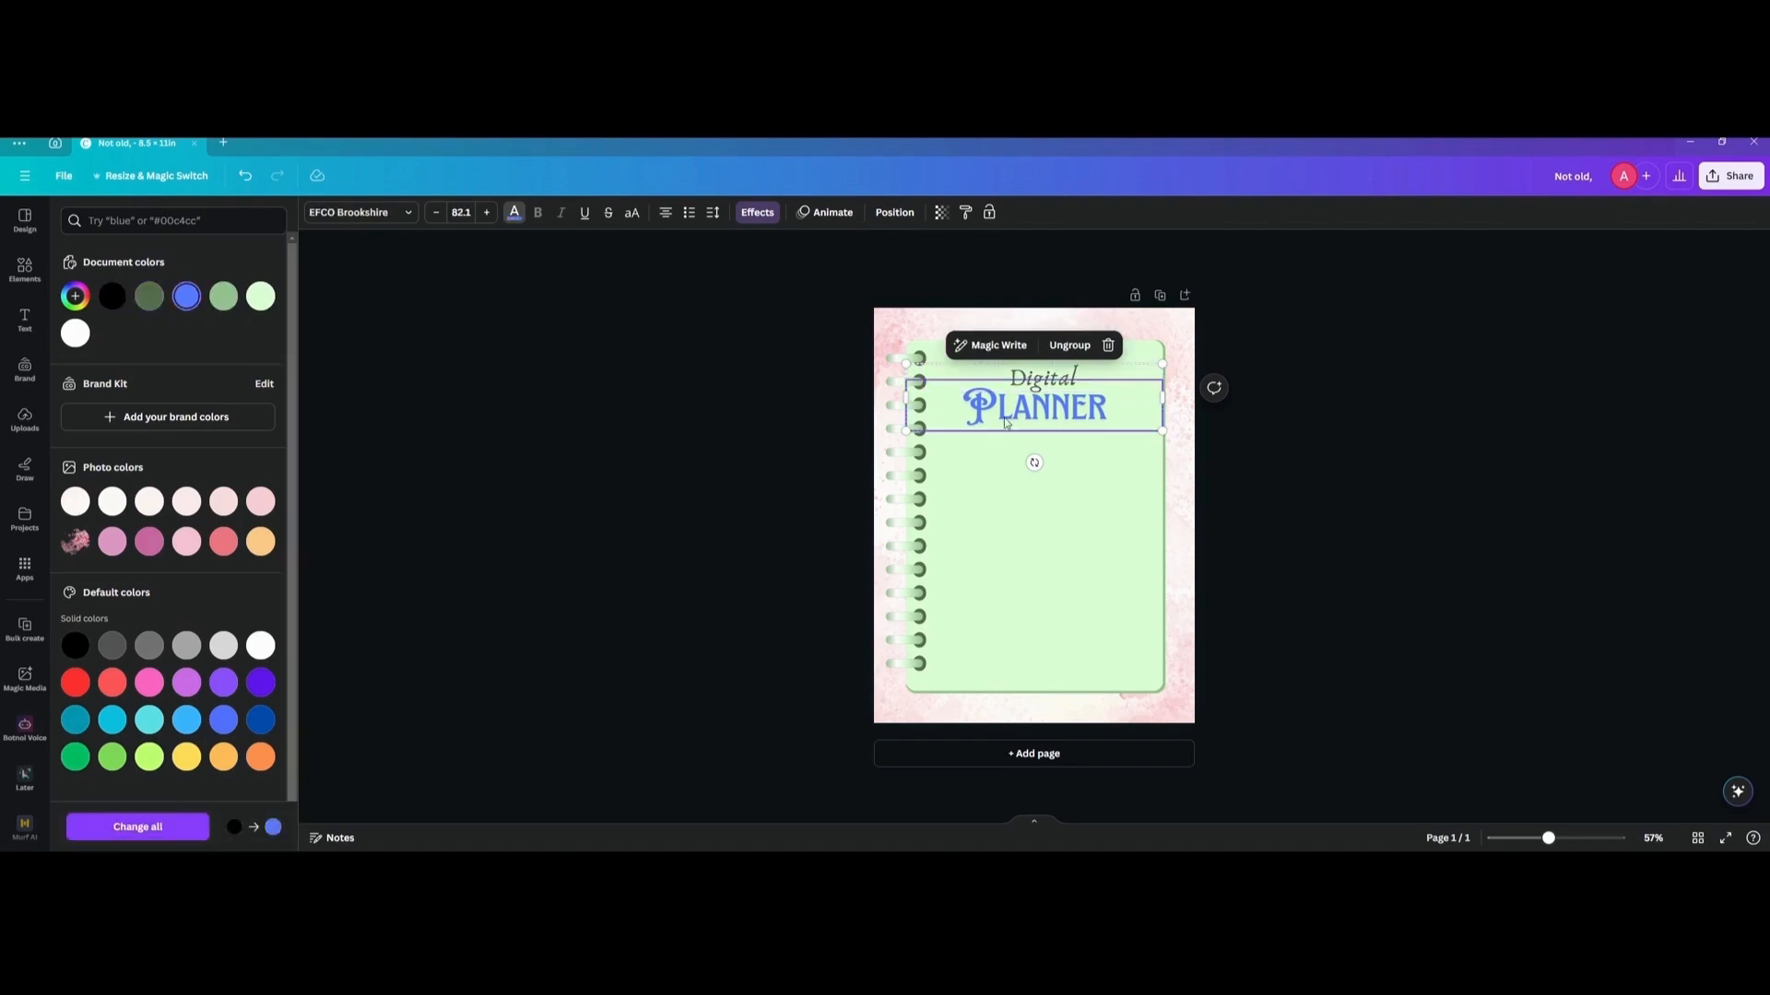
click(77, 333)
click(648, 364)
Recolour the large light green box to a slightly darker soft green, about #BFE6B9.
click(1082, 524)
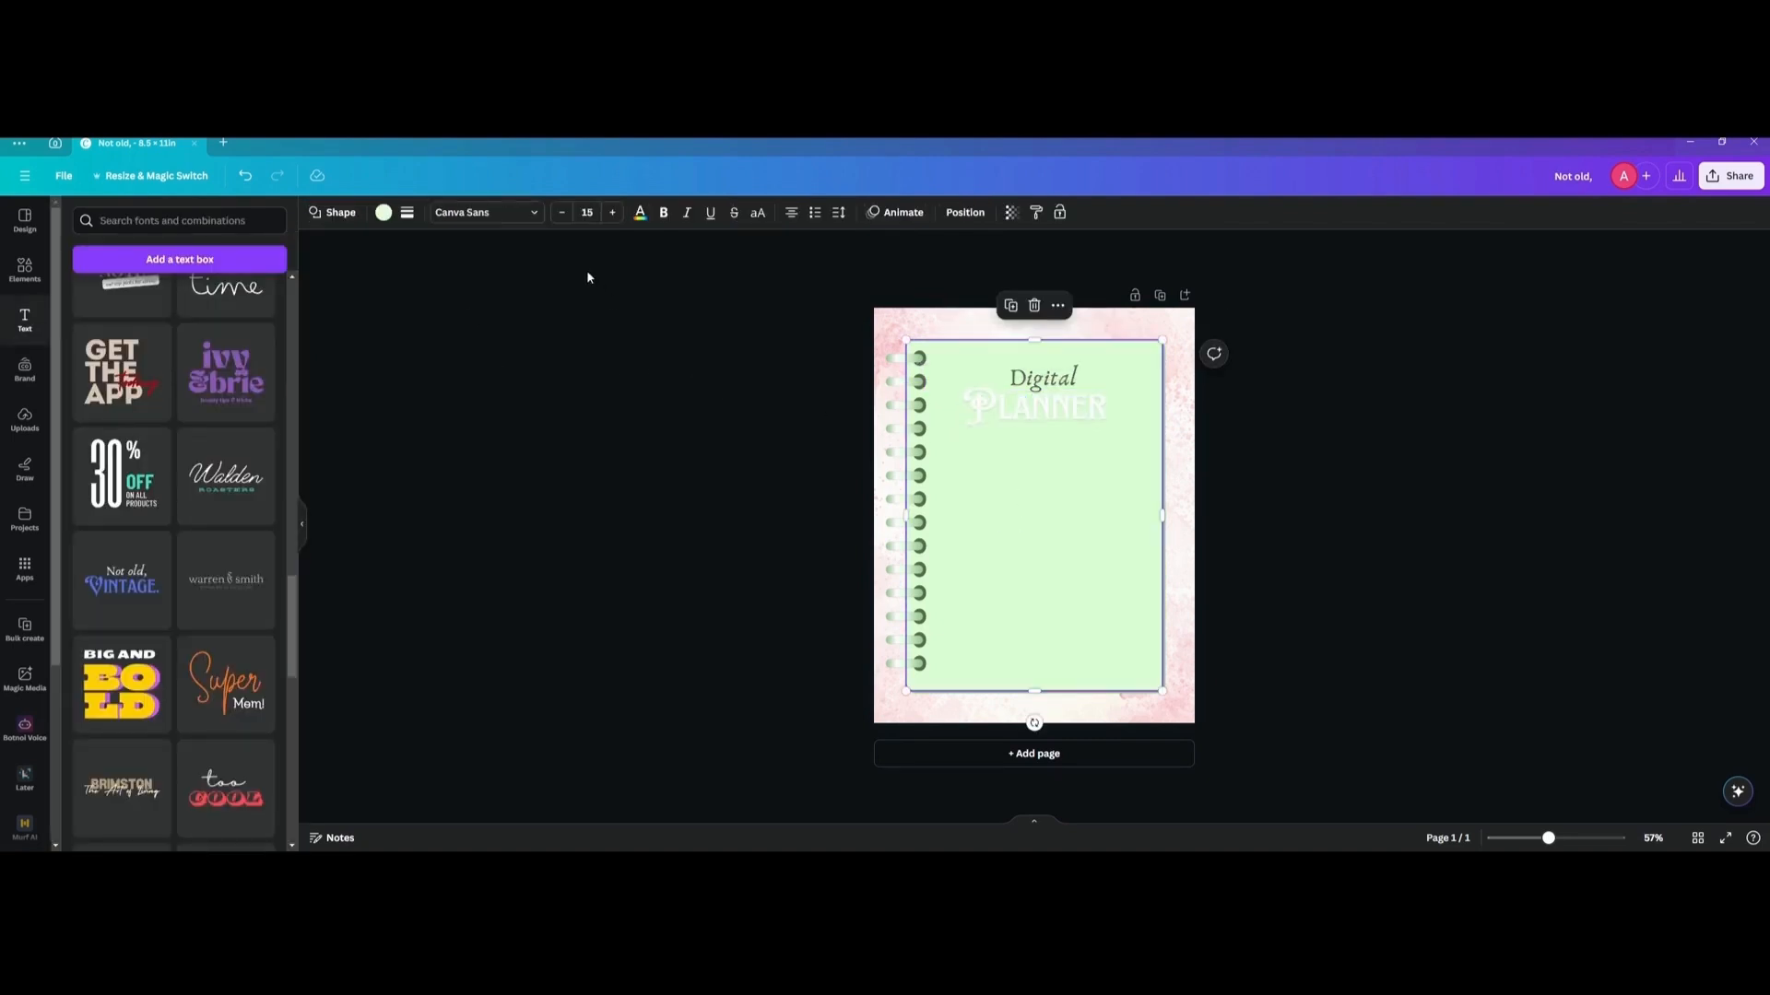
click(391, 218)
click(75, 296)
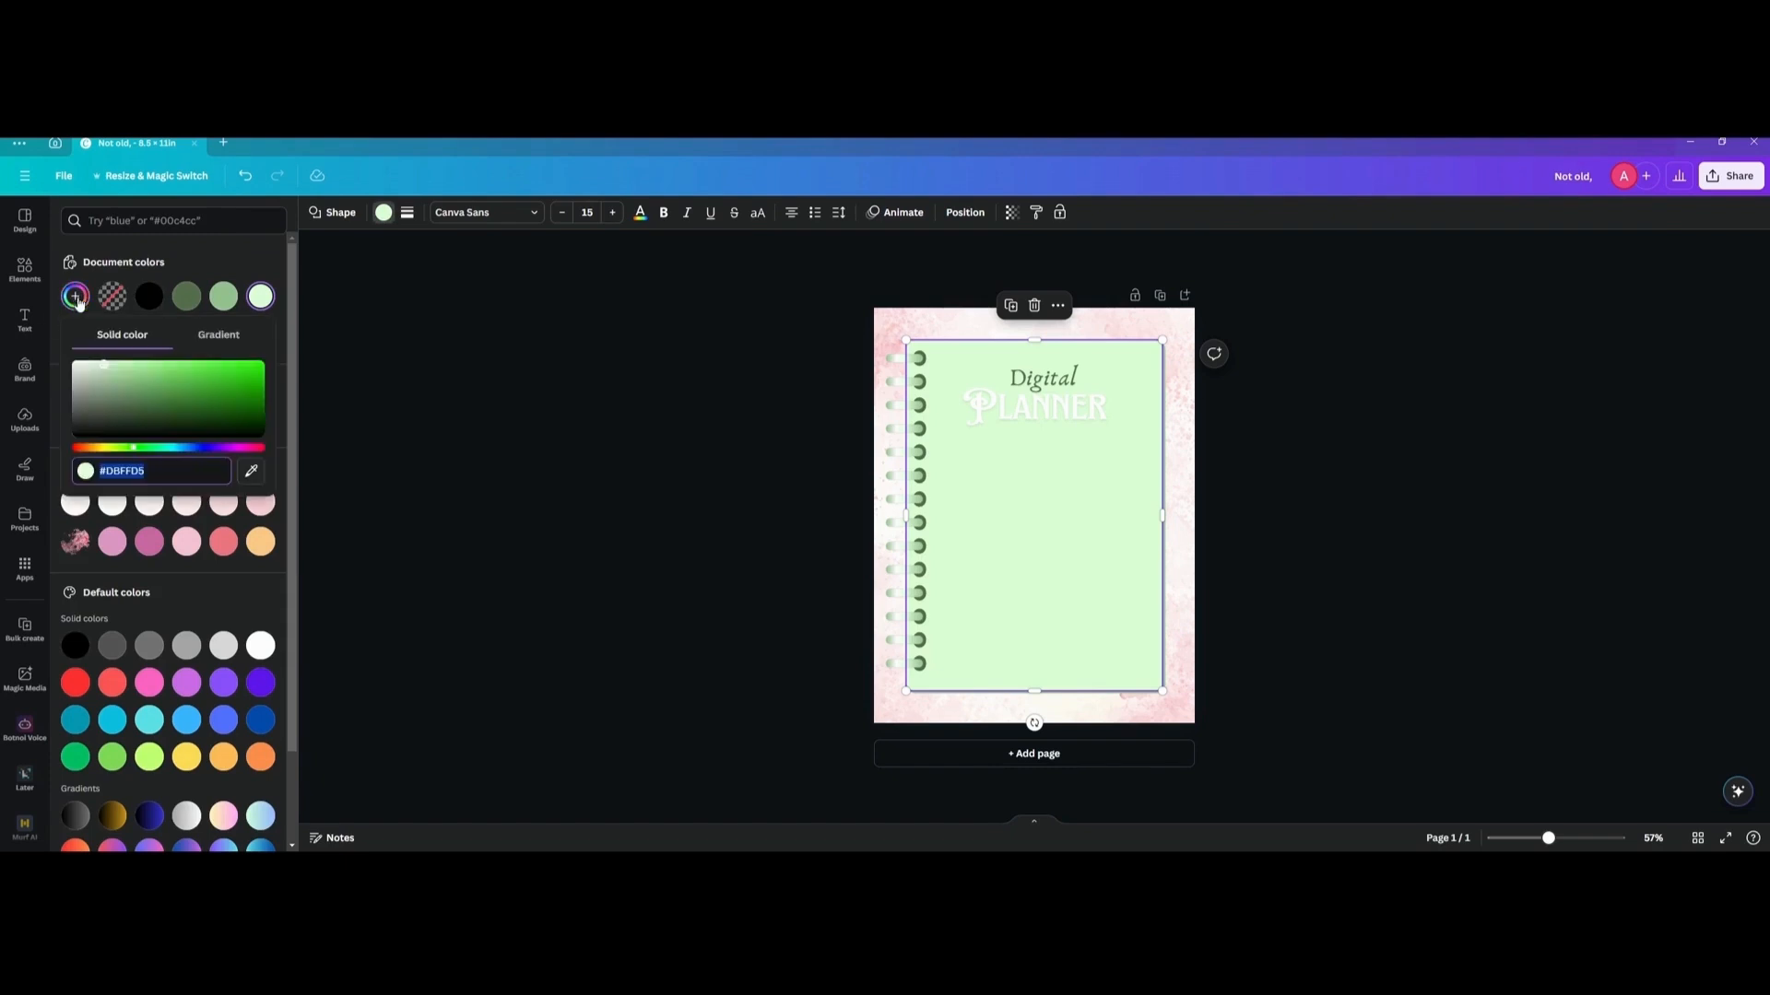
click(104, 372)
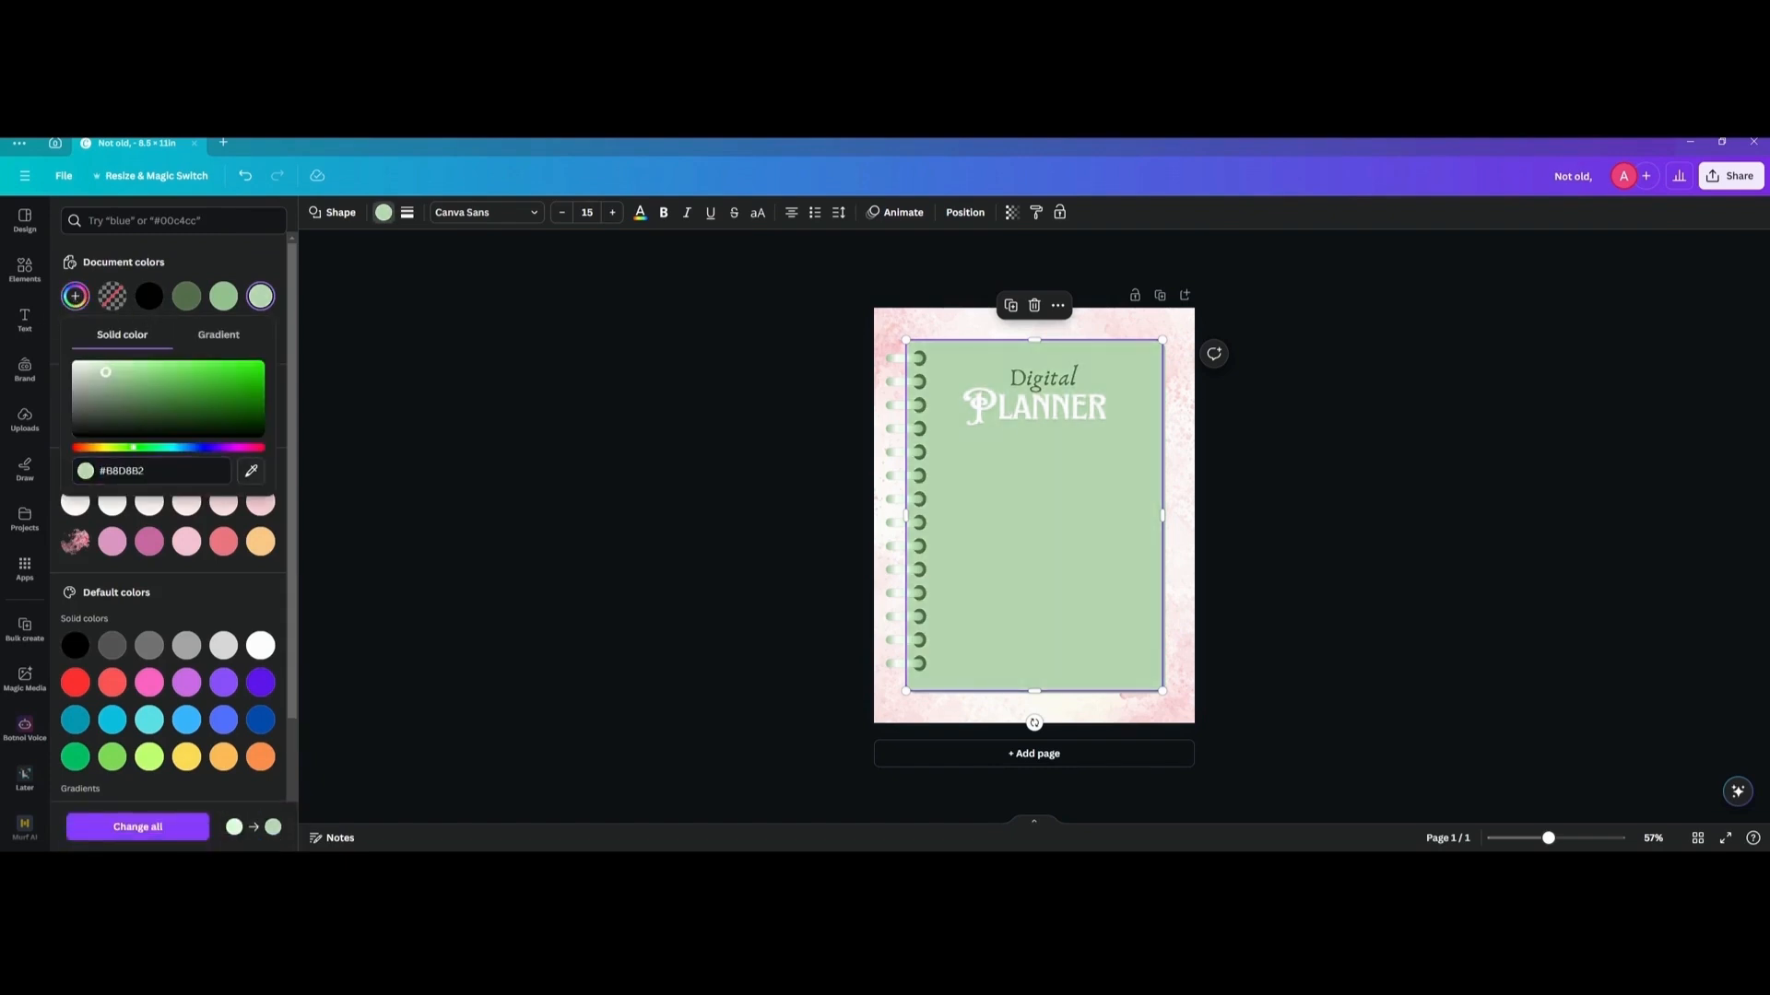
drag(111, 371, 110, 368)
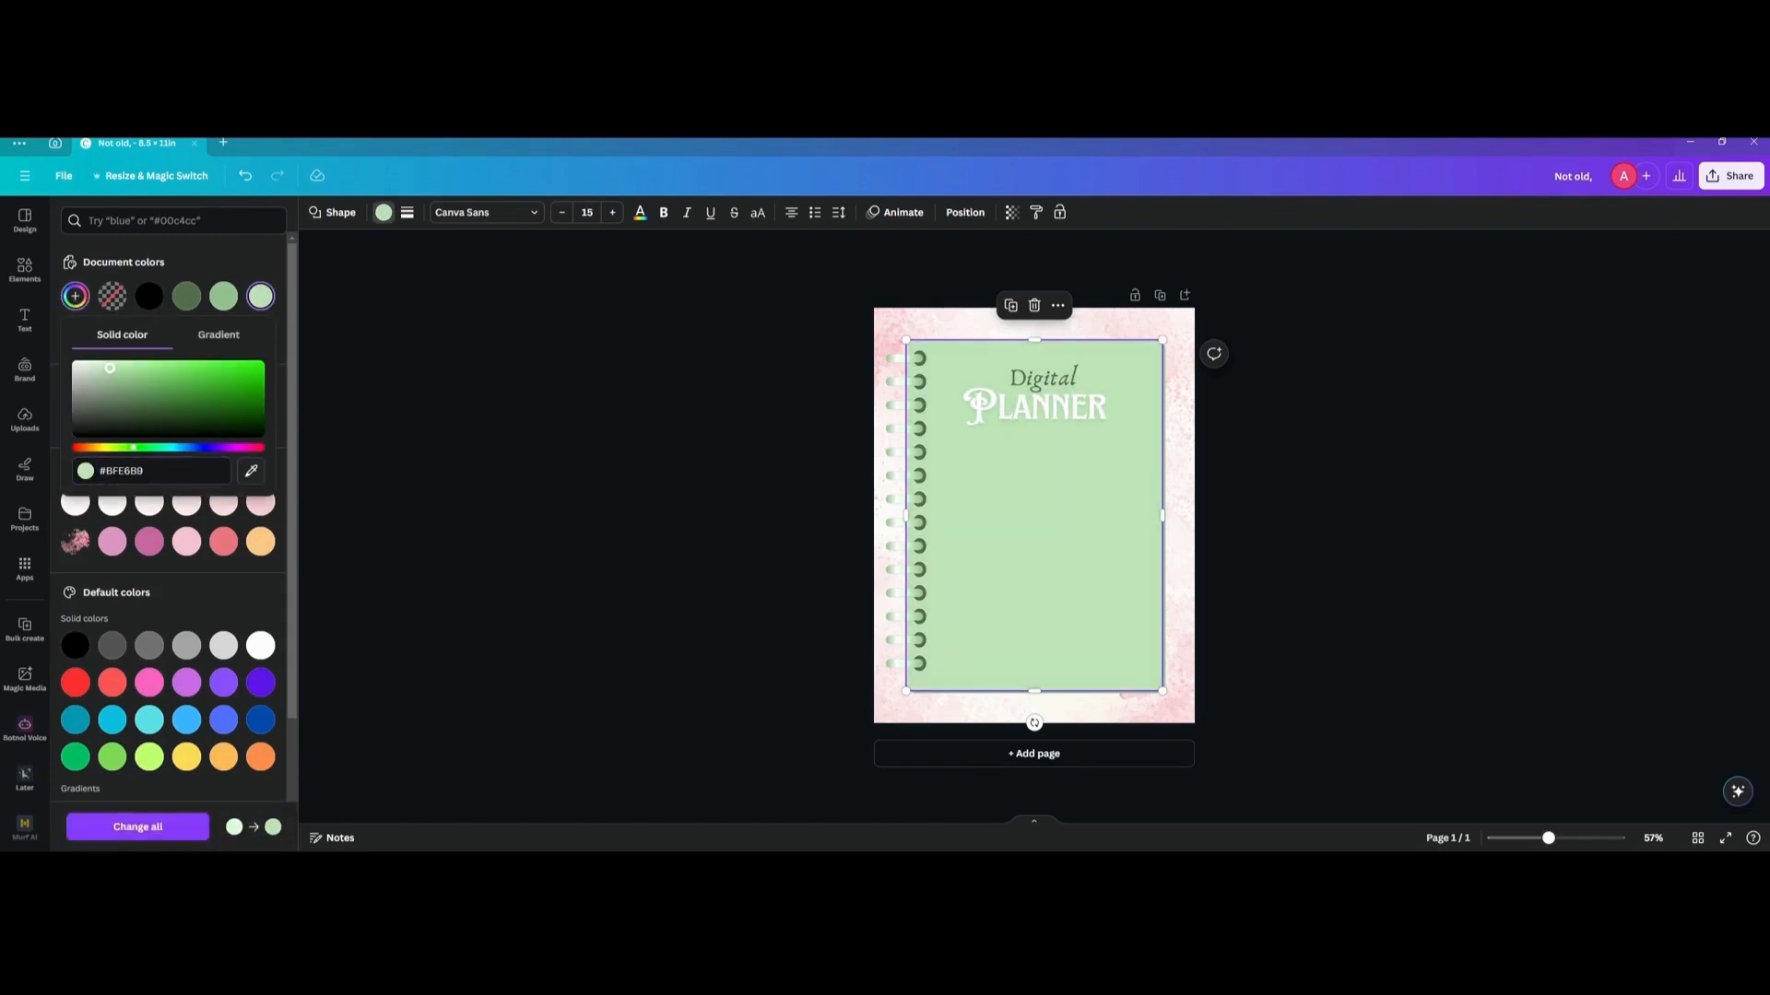
click(677, 414)
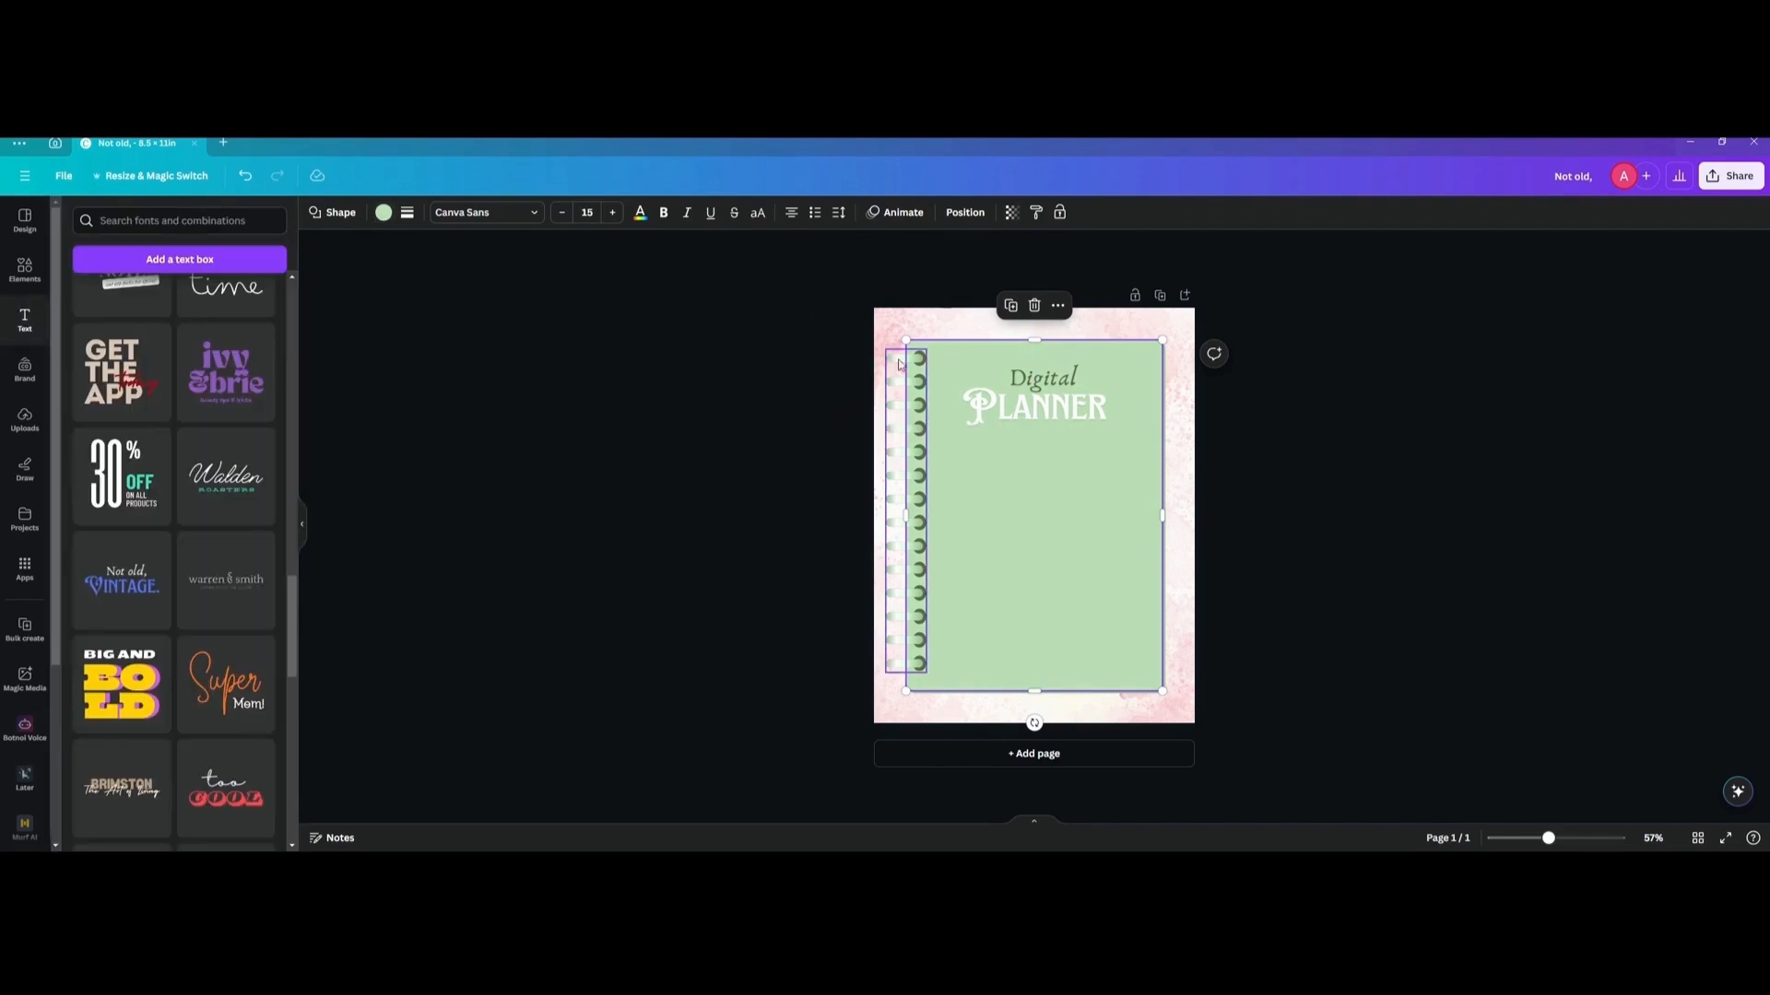
Set the ring binding's fourth colour to white and deselect the graphic.
click(894, 372)
click(507, 213)
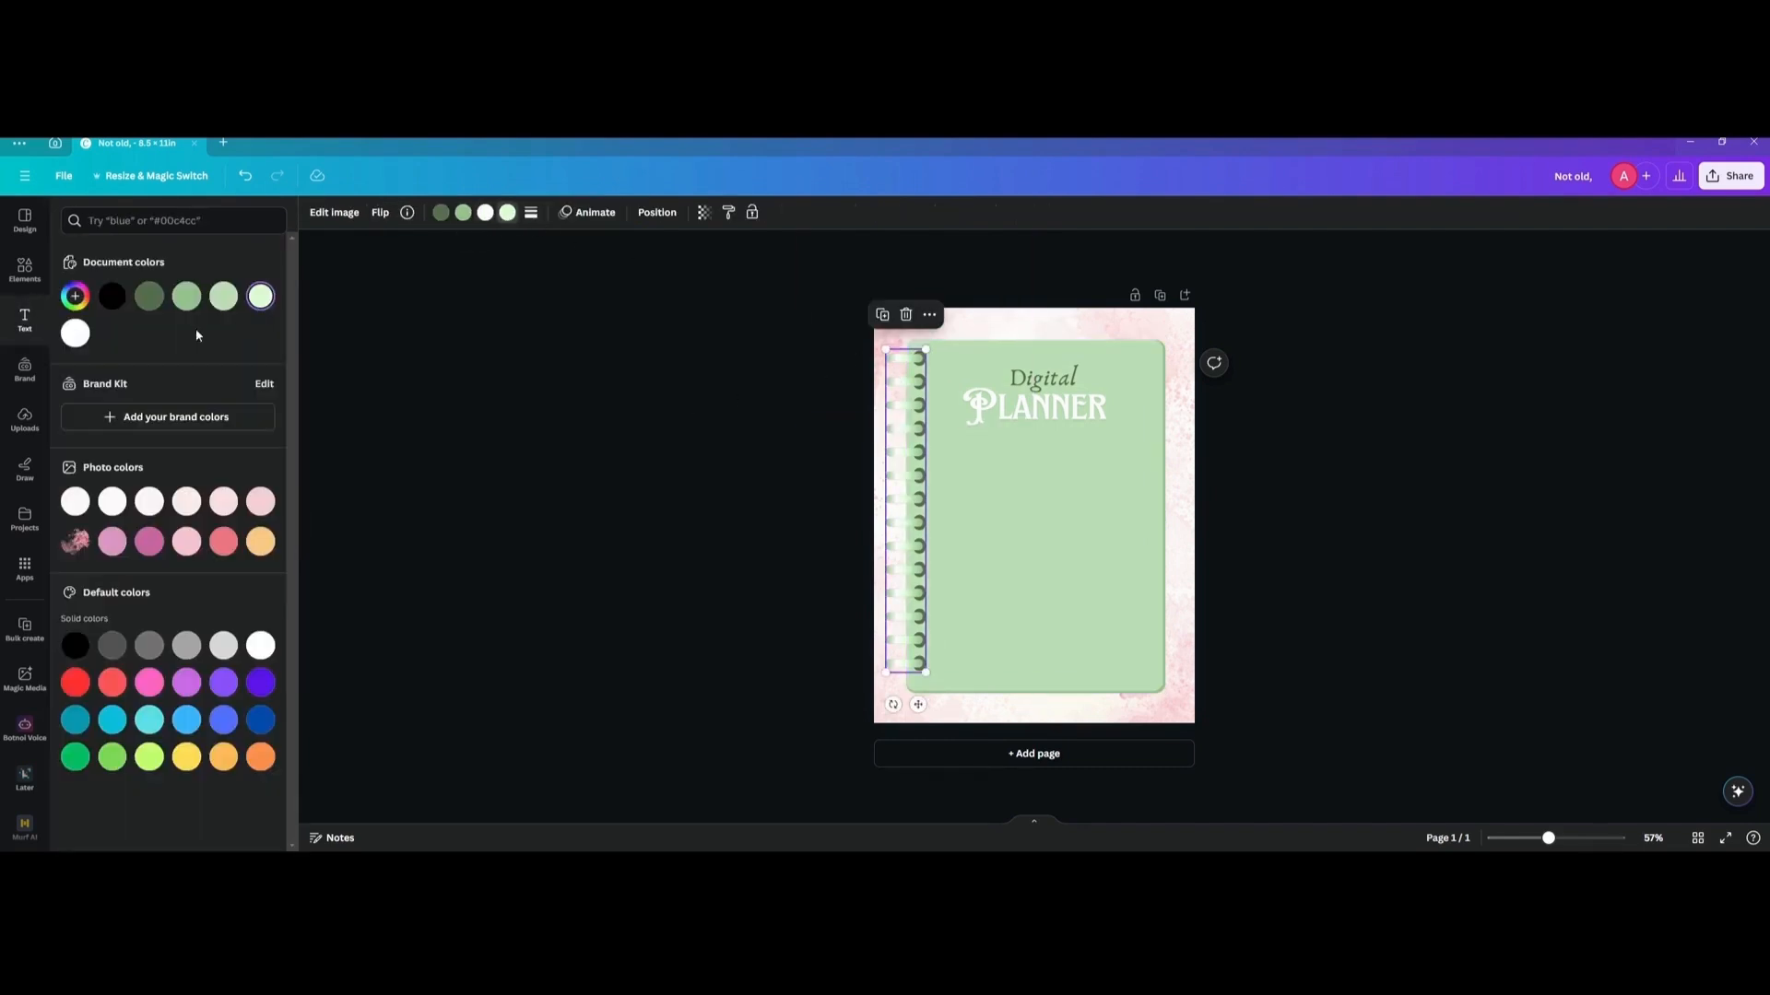
click(77, 337)
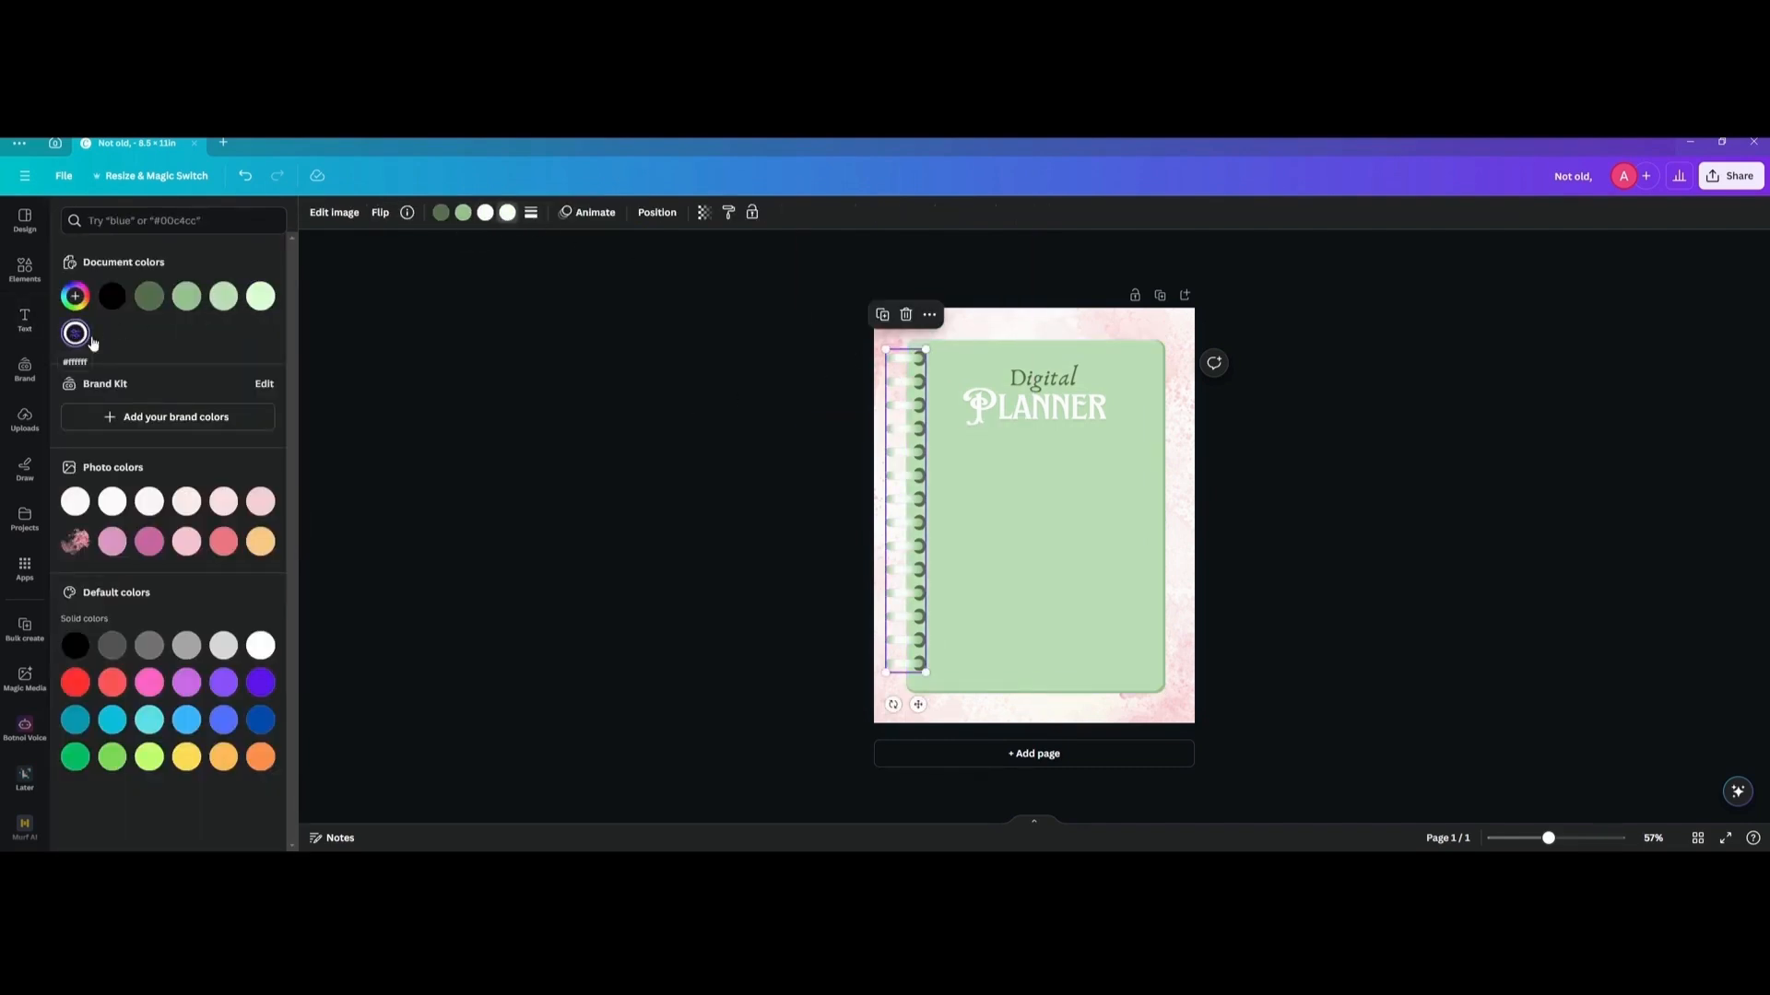
click(590, 347)
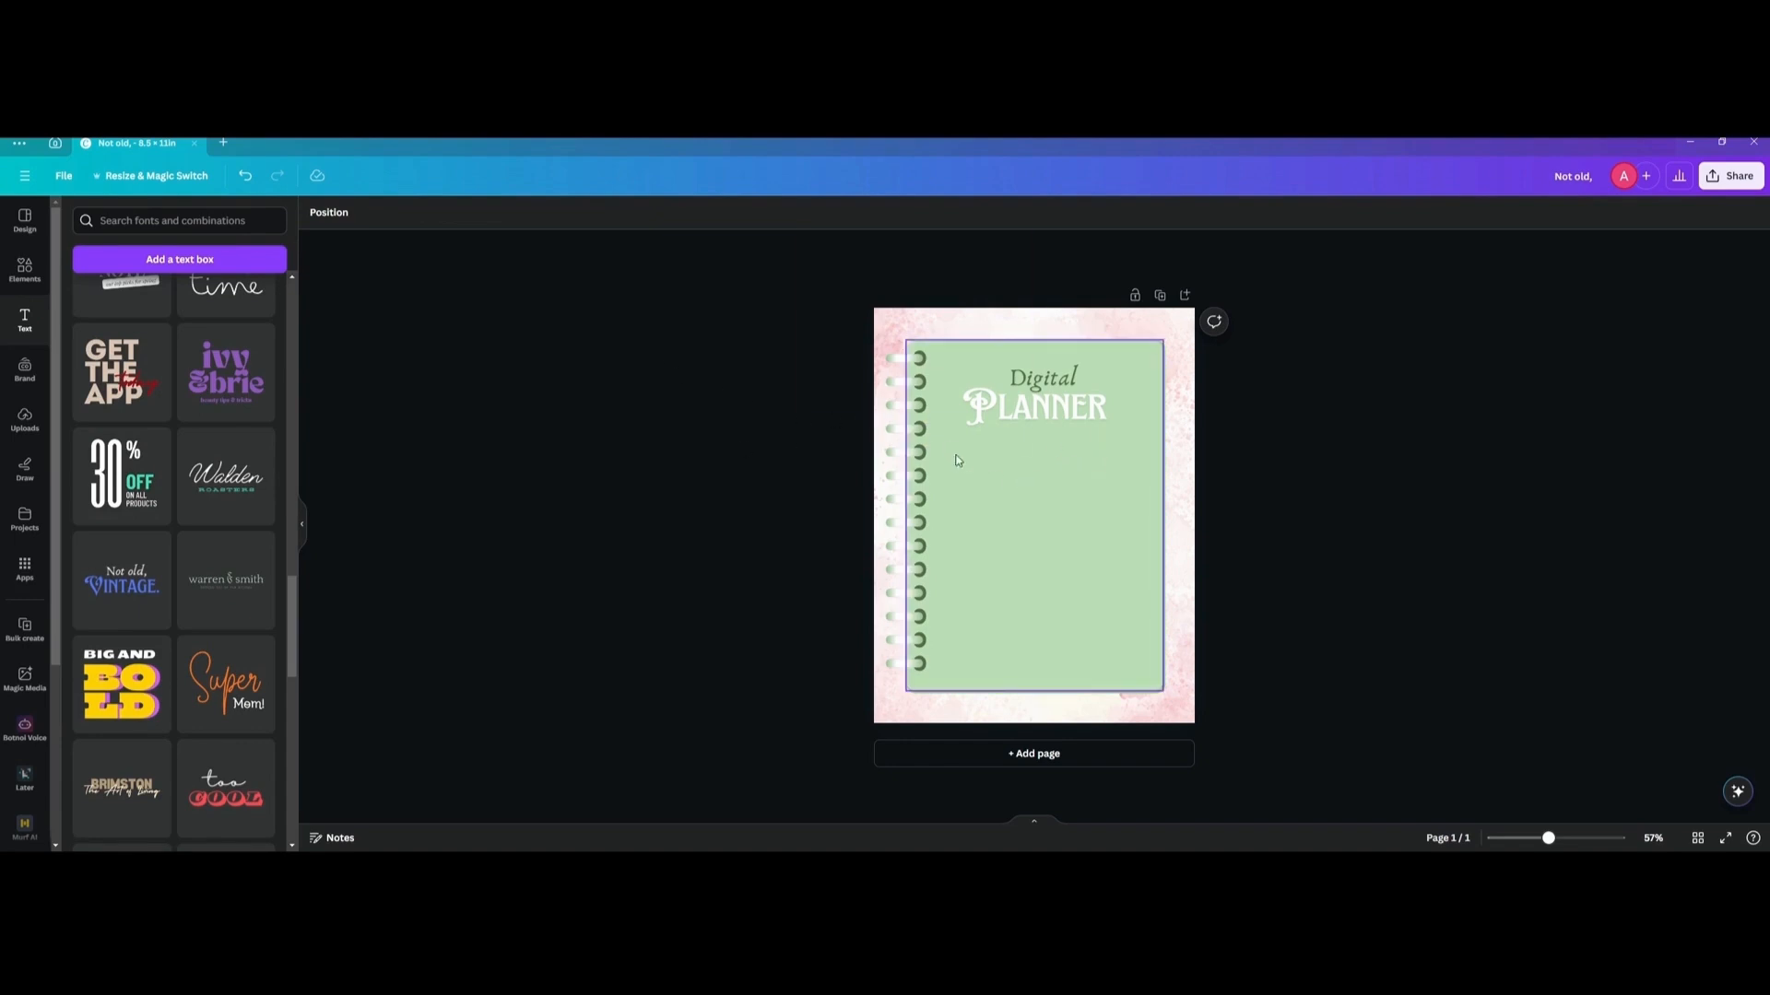
Search the element graphics for "flowers".
click(24, 266)
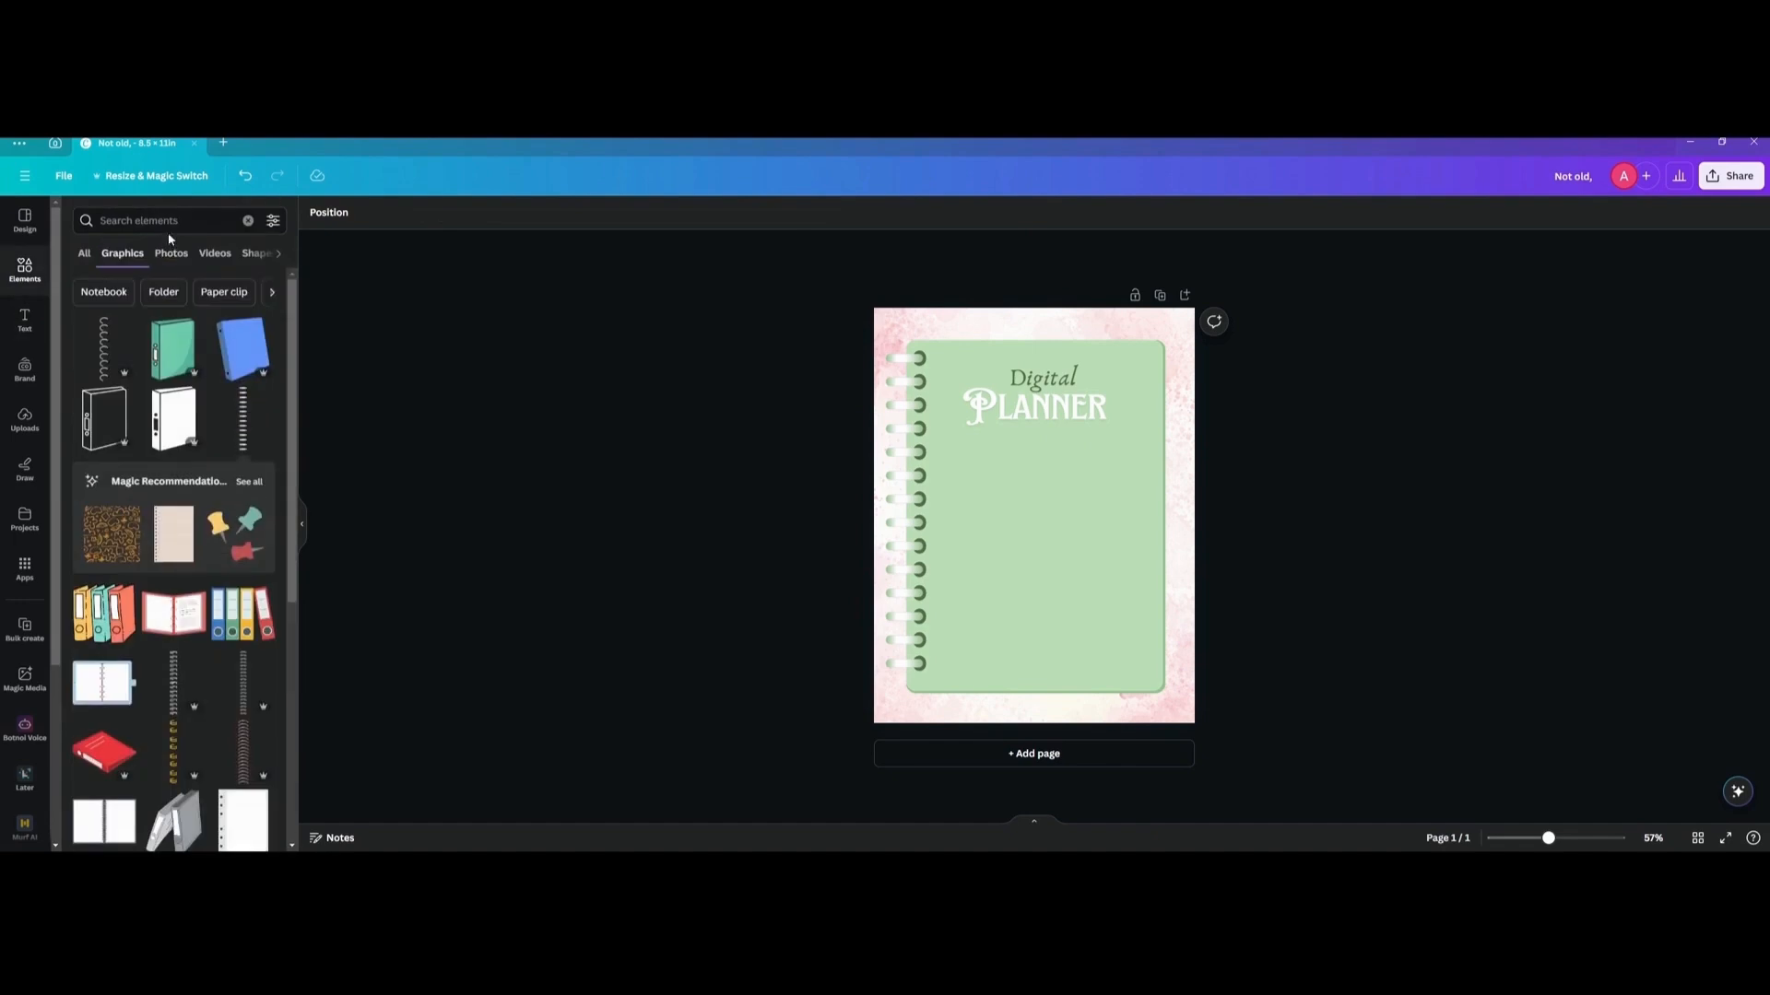
click(170, 221)
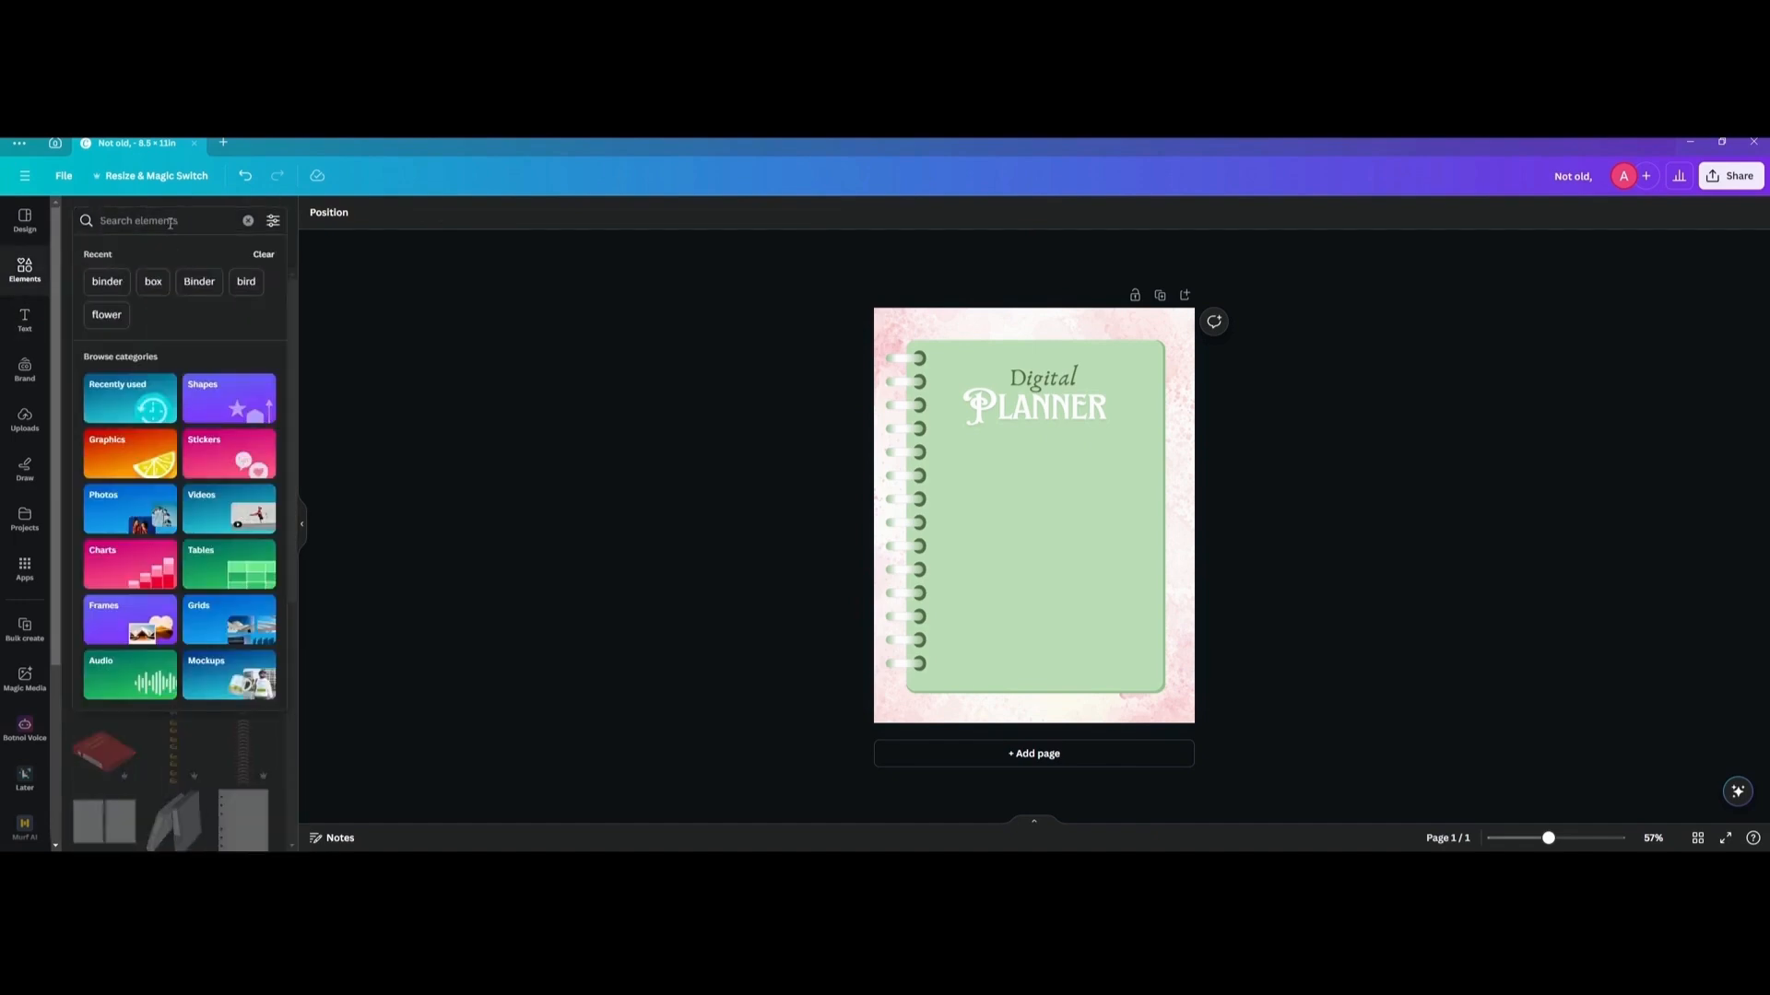
text(flowers)
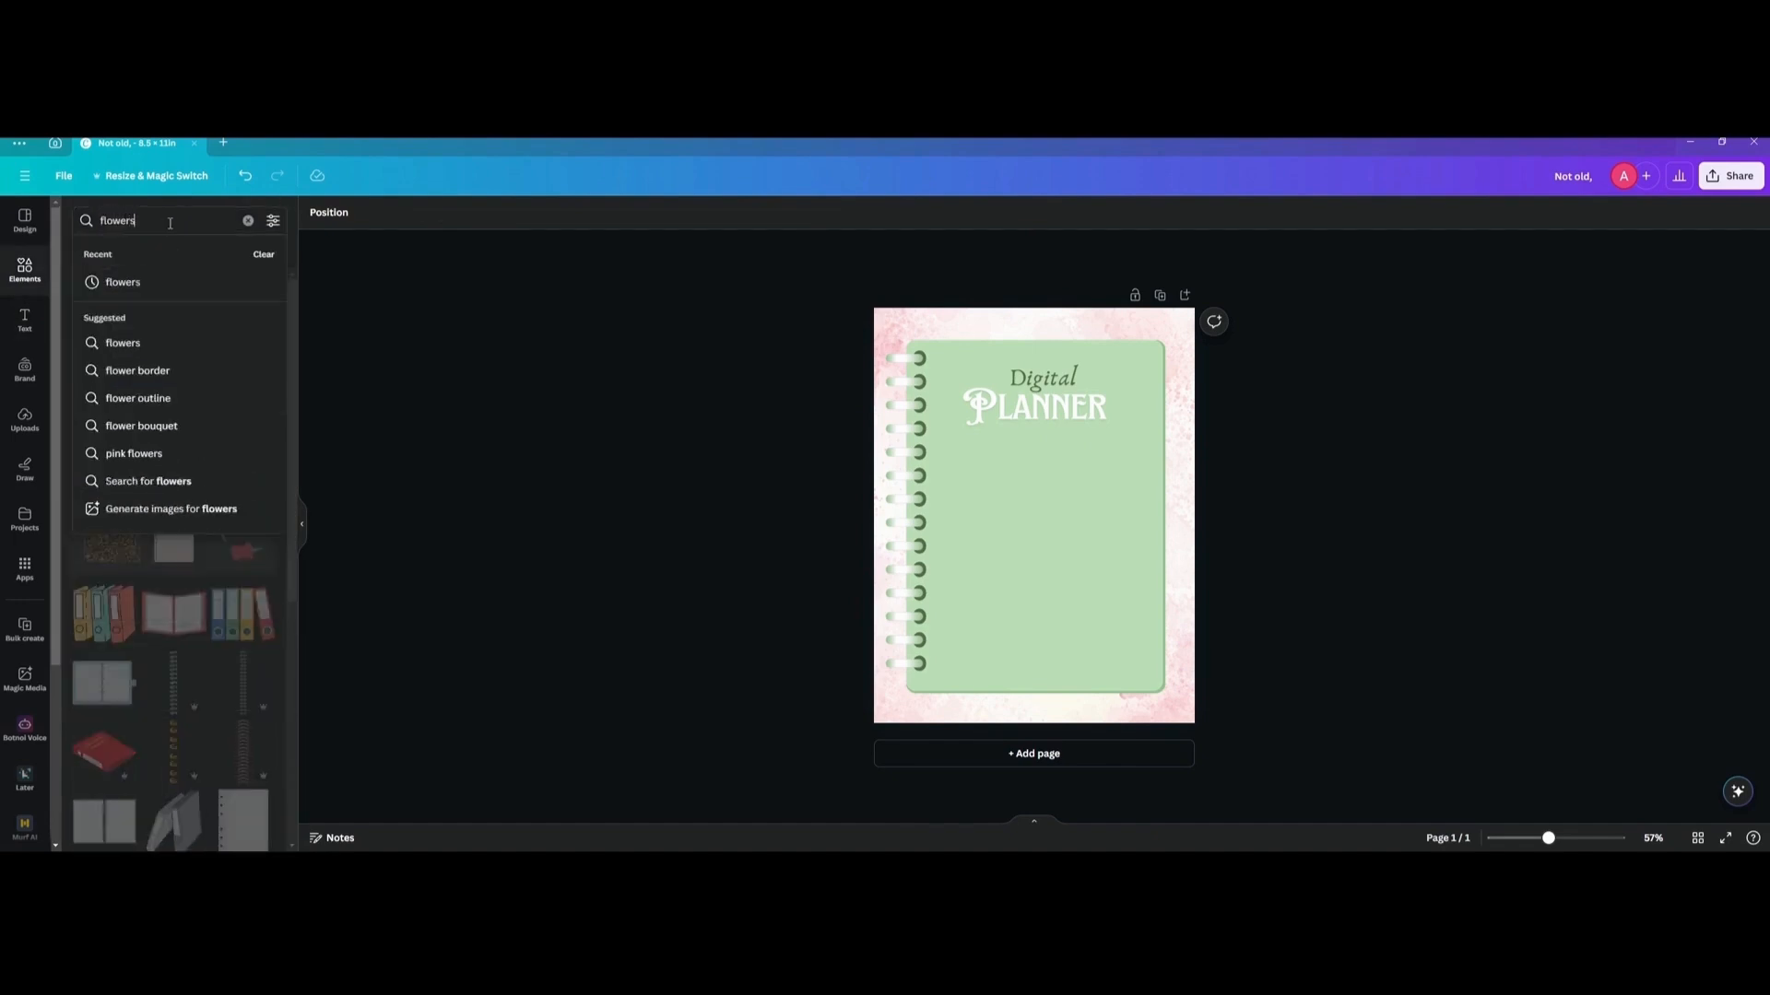
key(Return)
scroll(168, 425, down, 6)
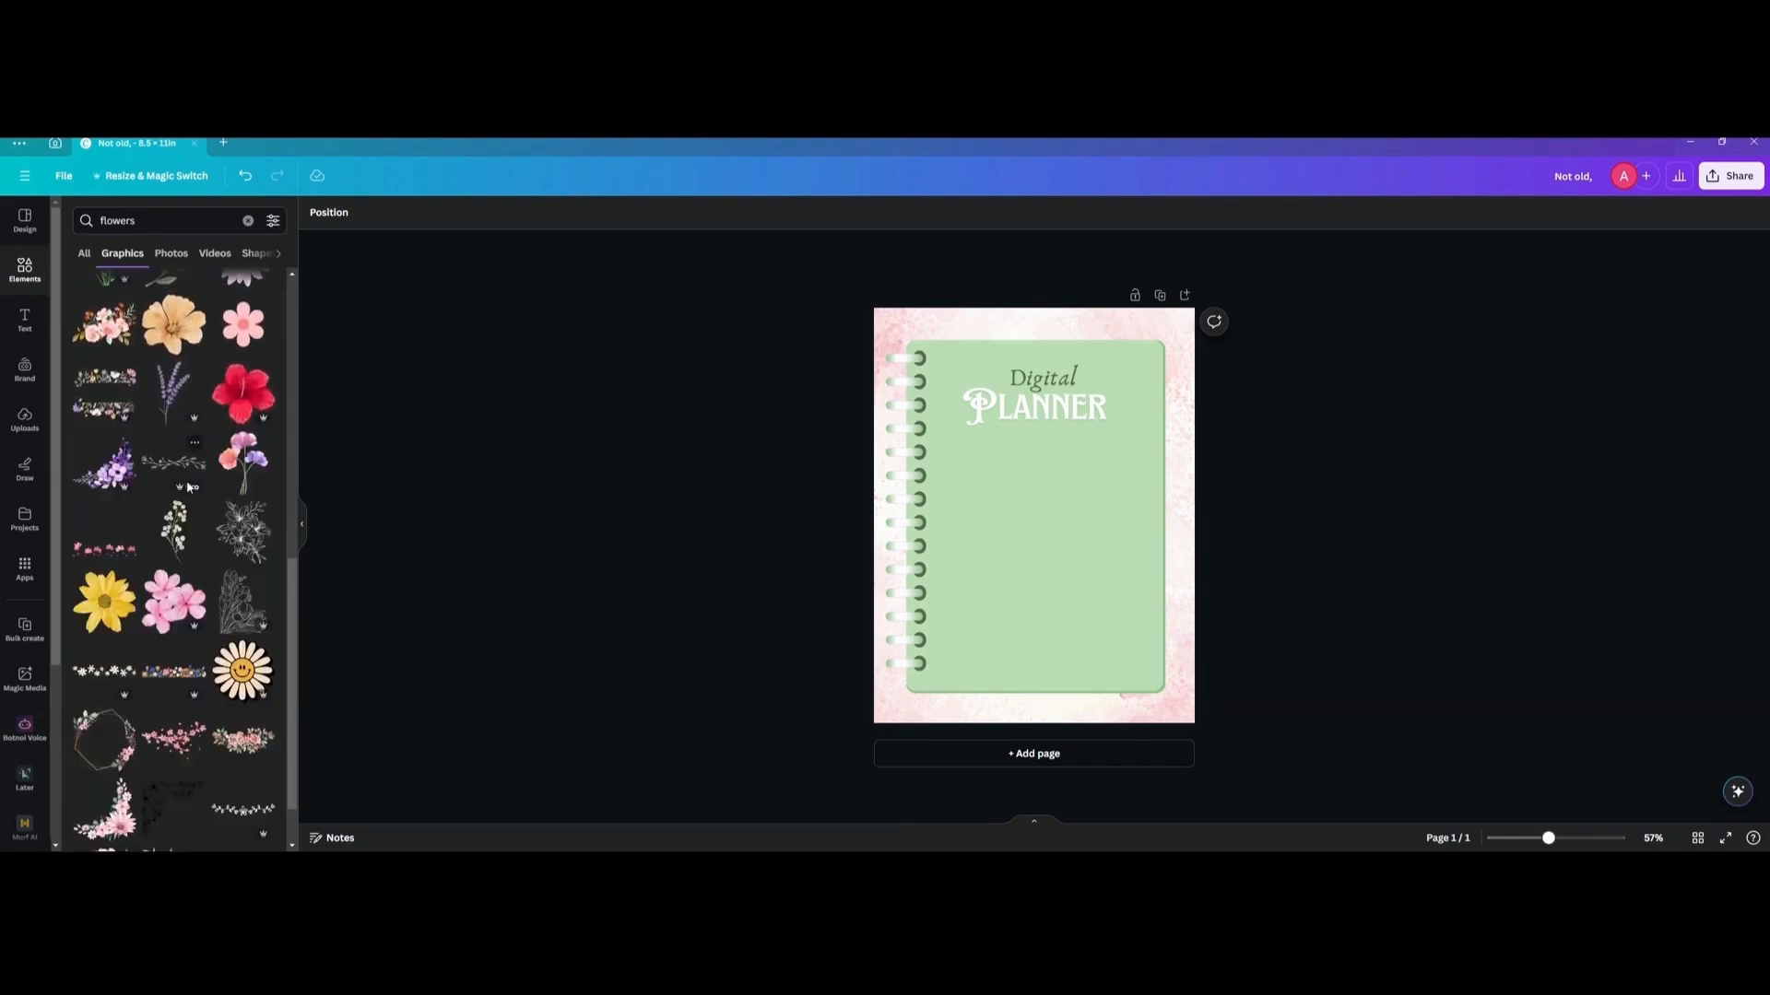
Try the cream blossom branch on the page, remove it, and look through more of the flower graphics.
click(174, 529)
key(Delete)
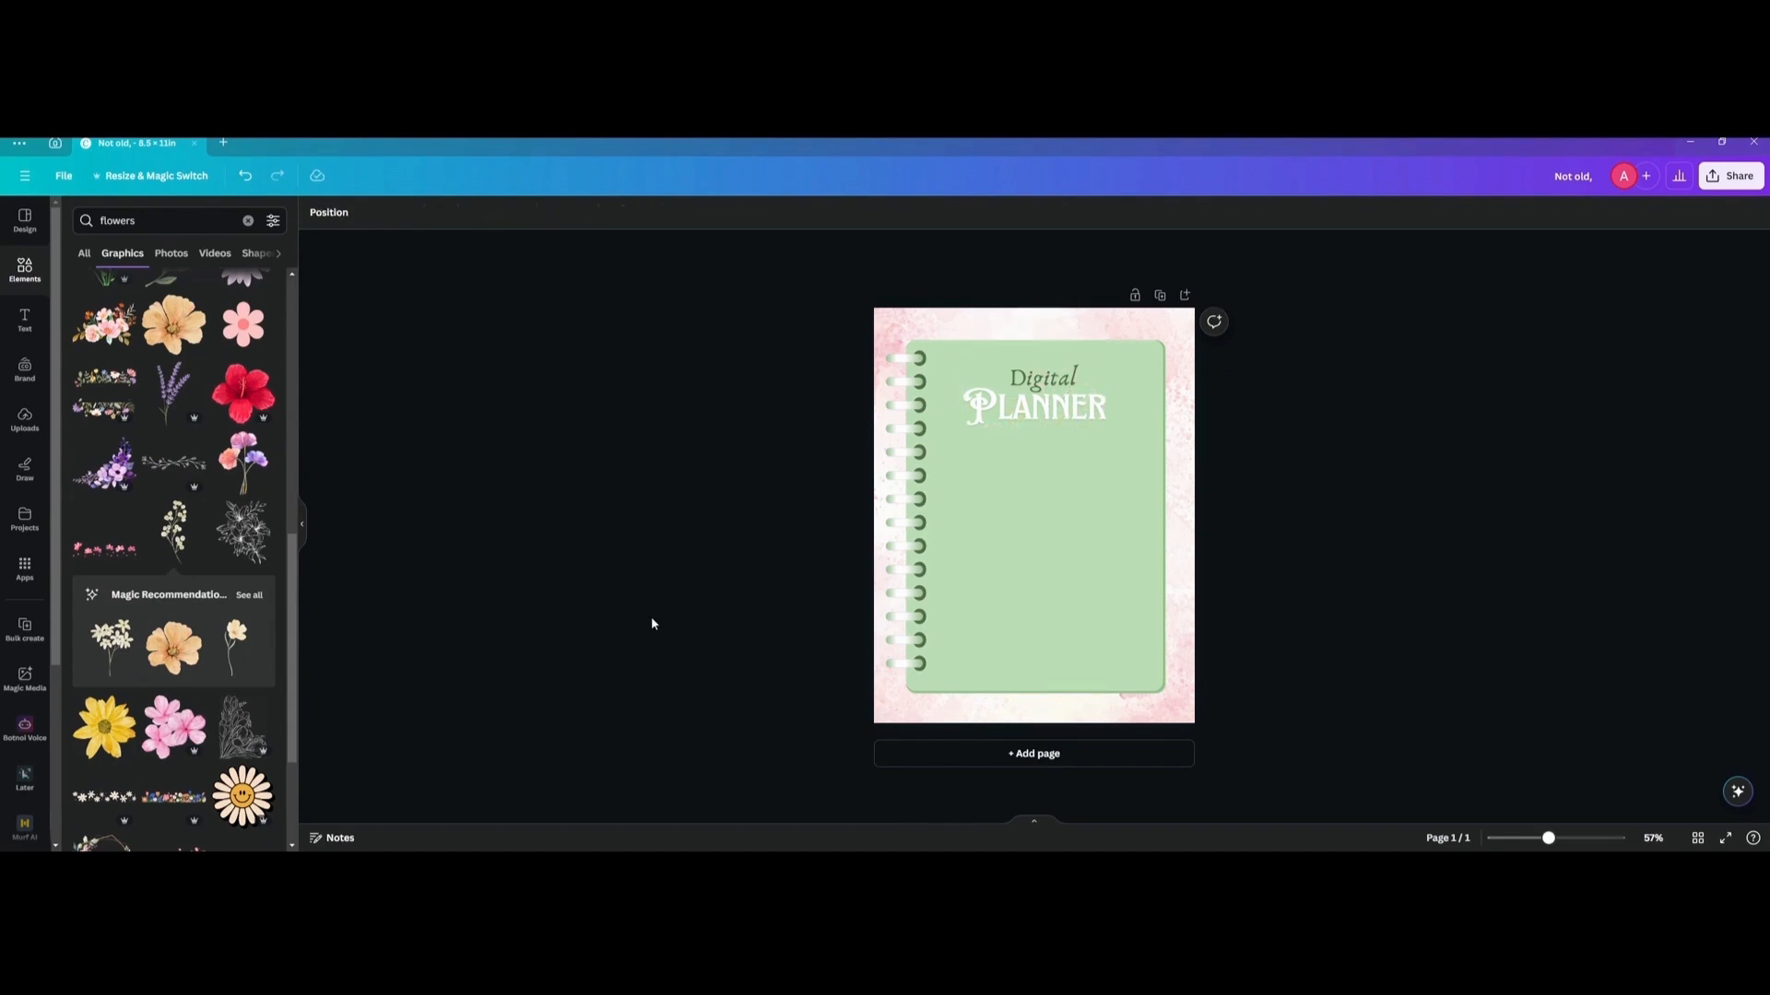
scroll(253, 554, down, 6)
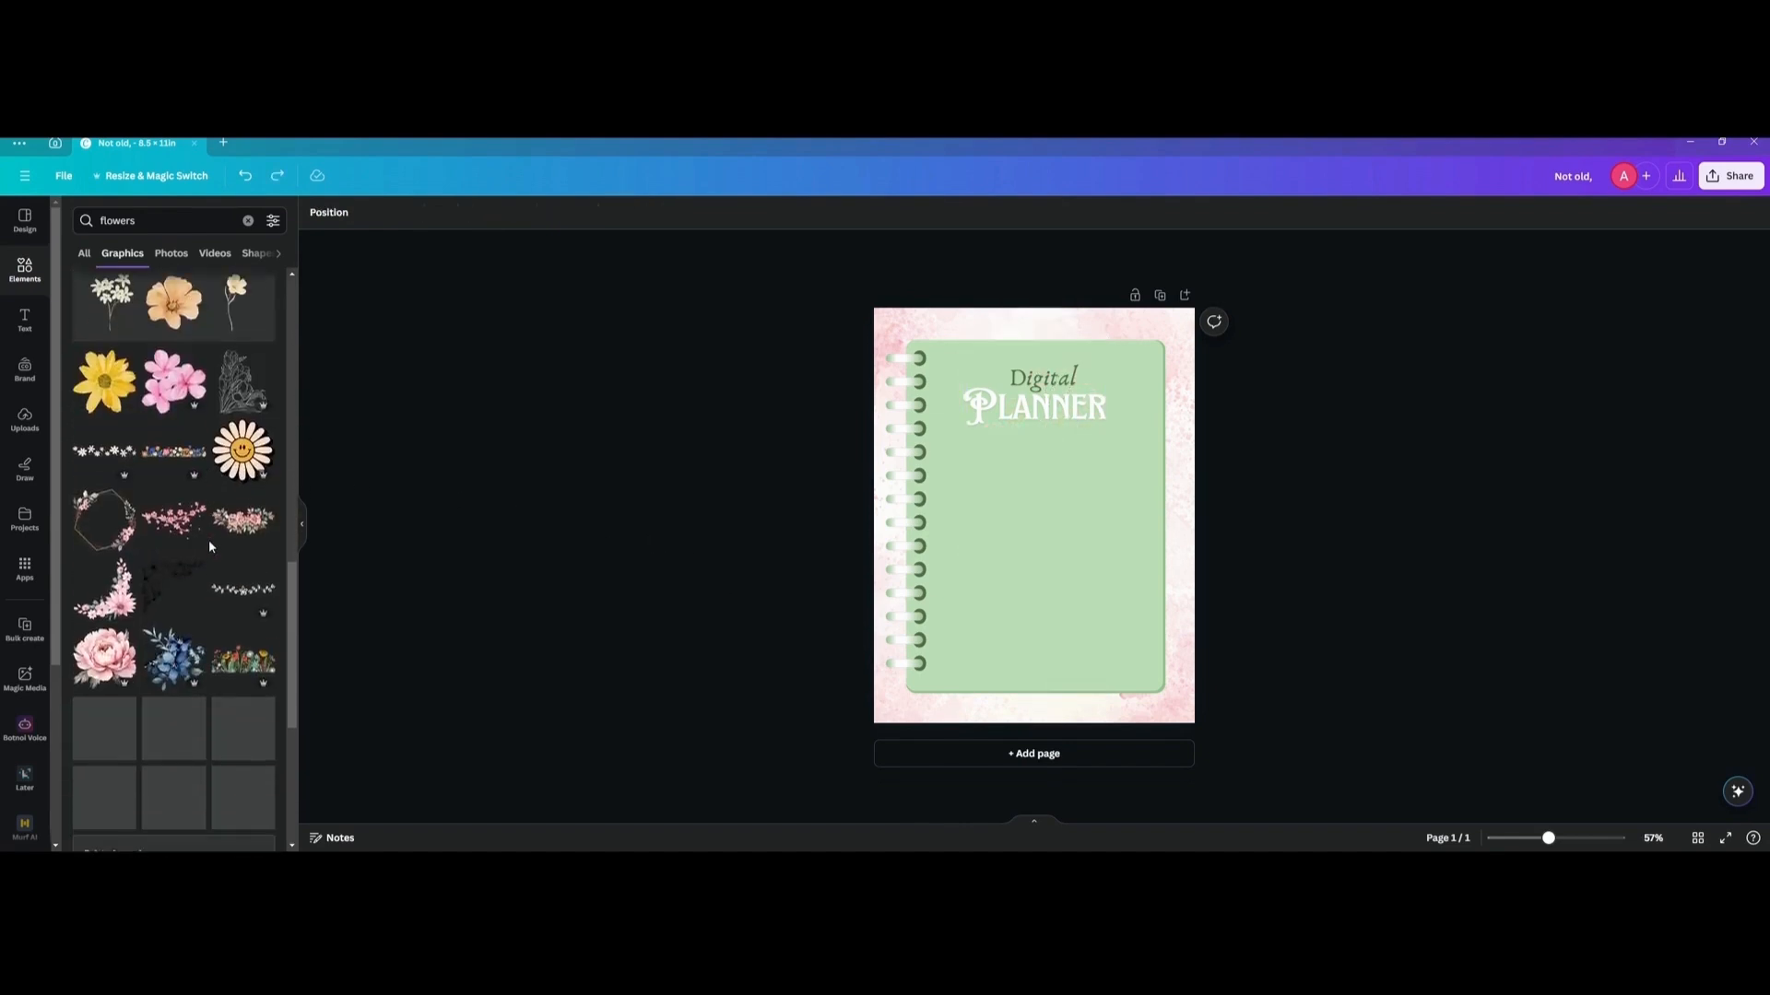
scroll(204, 540, down, 4)
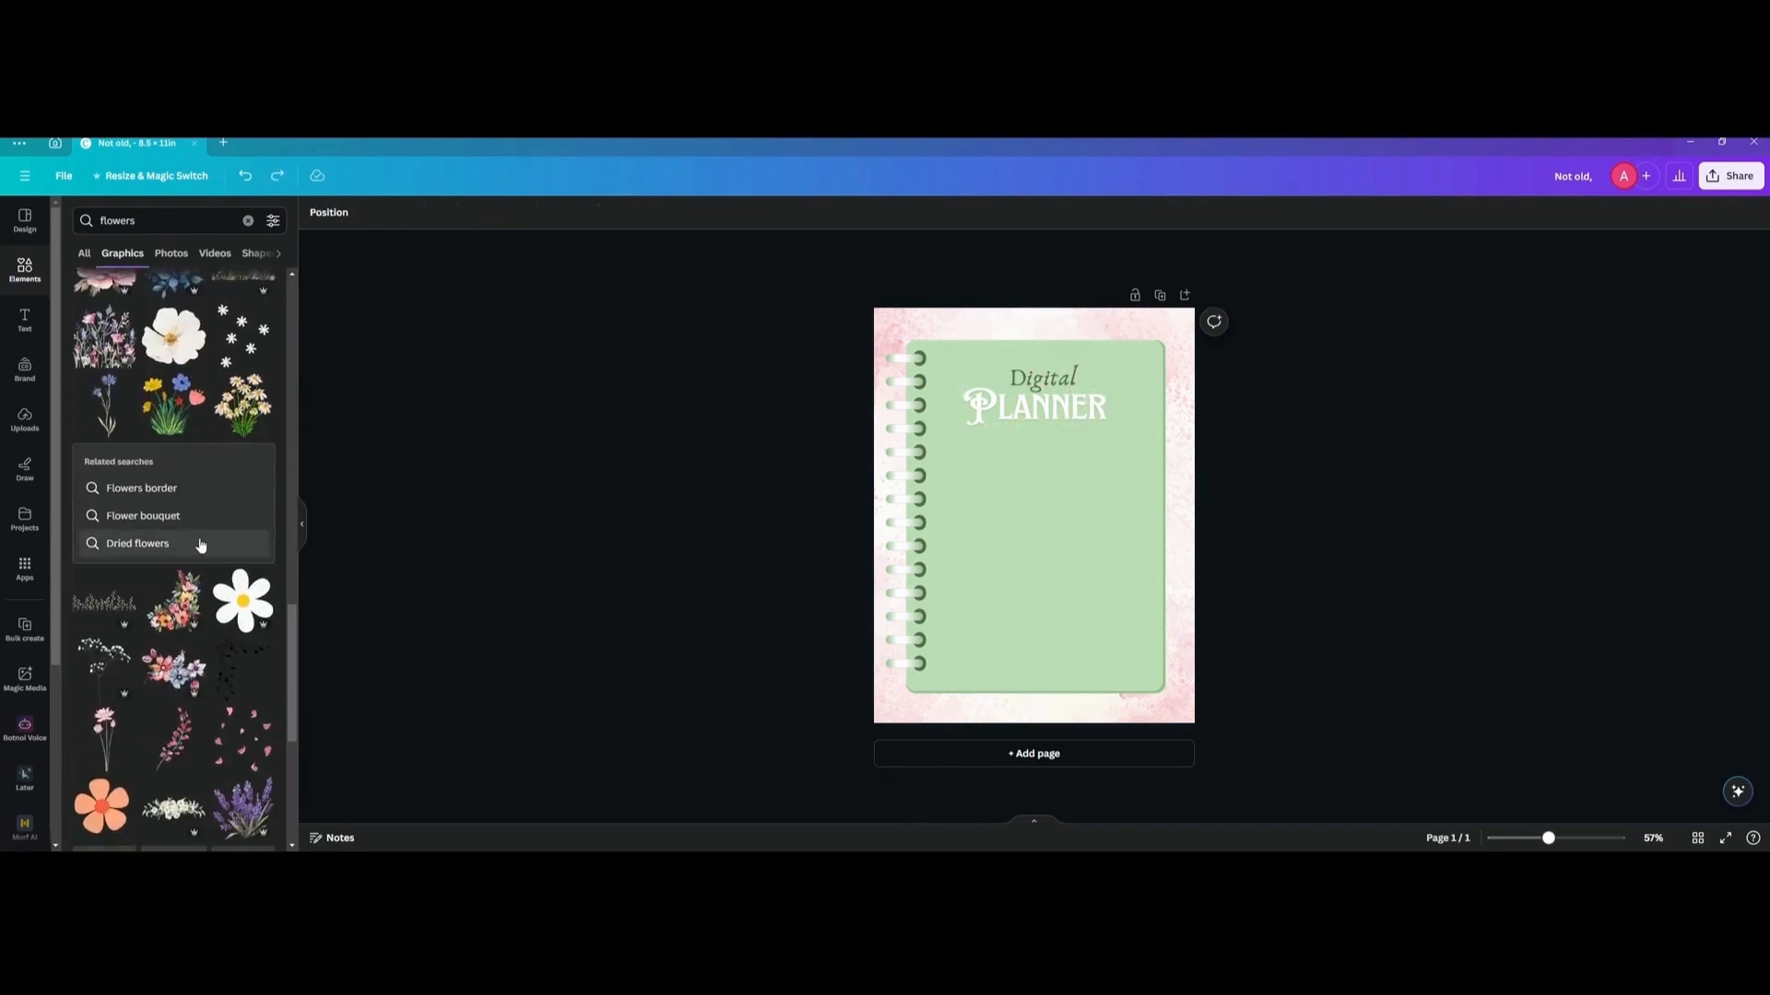
scroll(185, 545, down, 4)
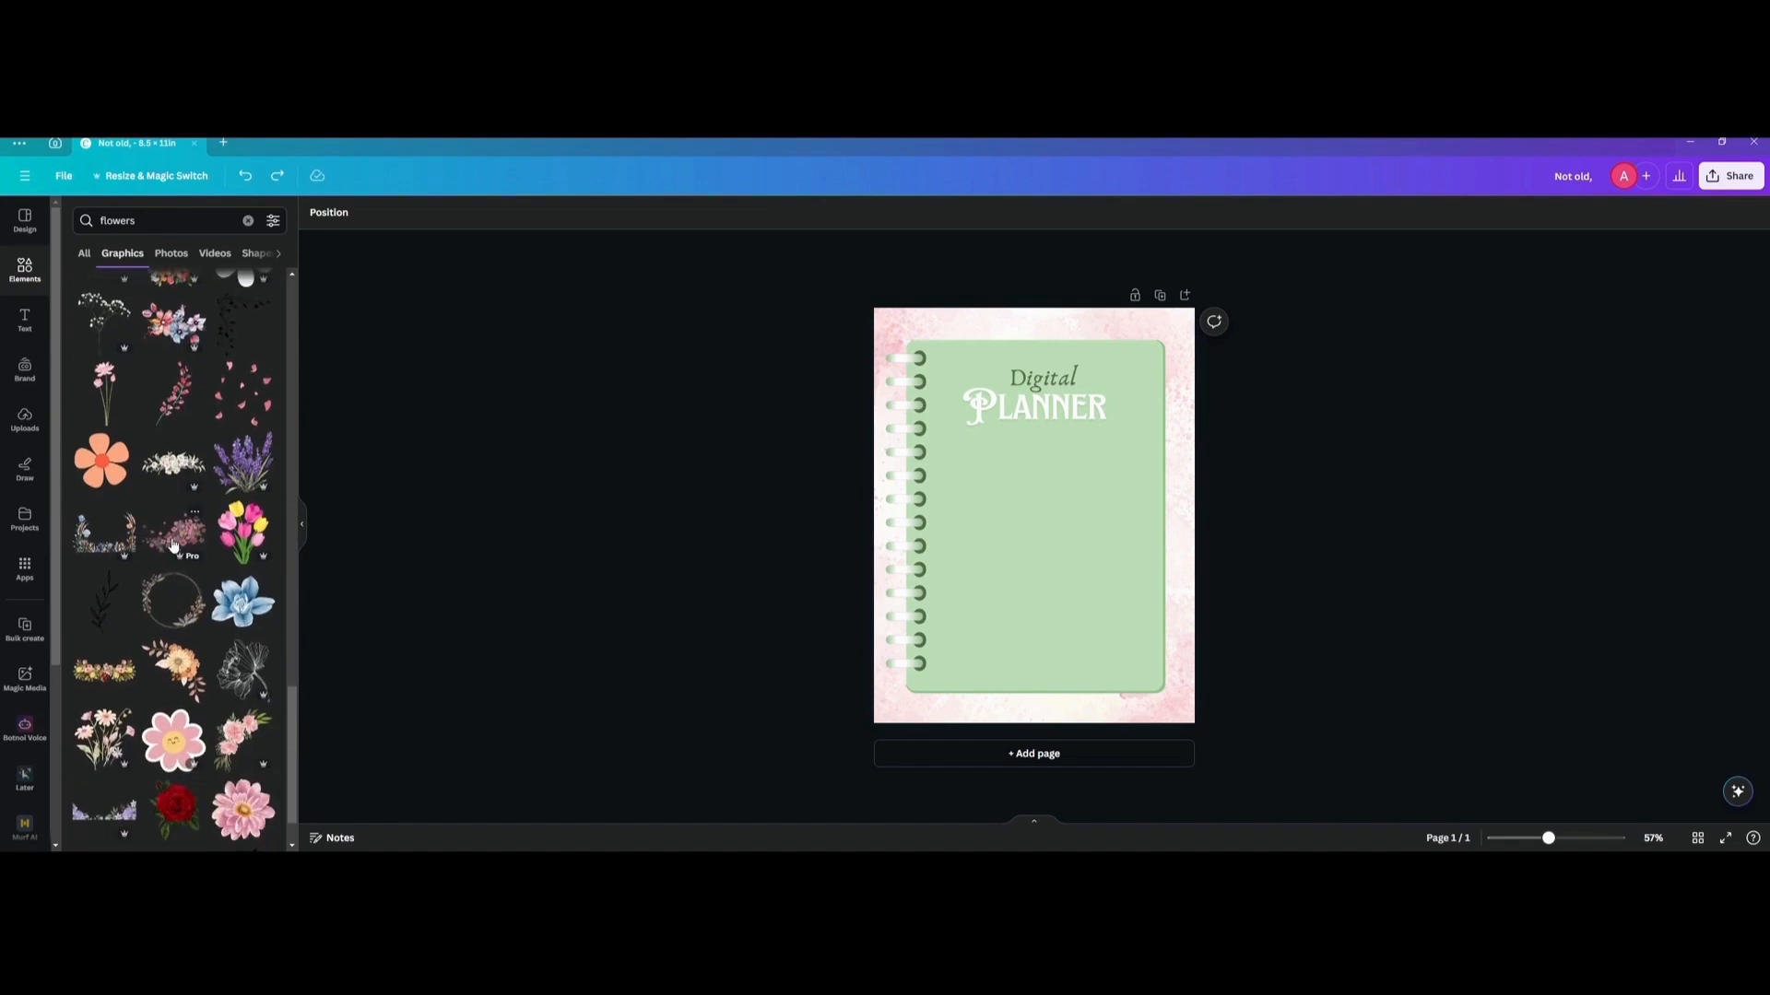
scroll(173, 544, down, 4)
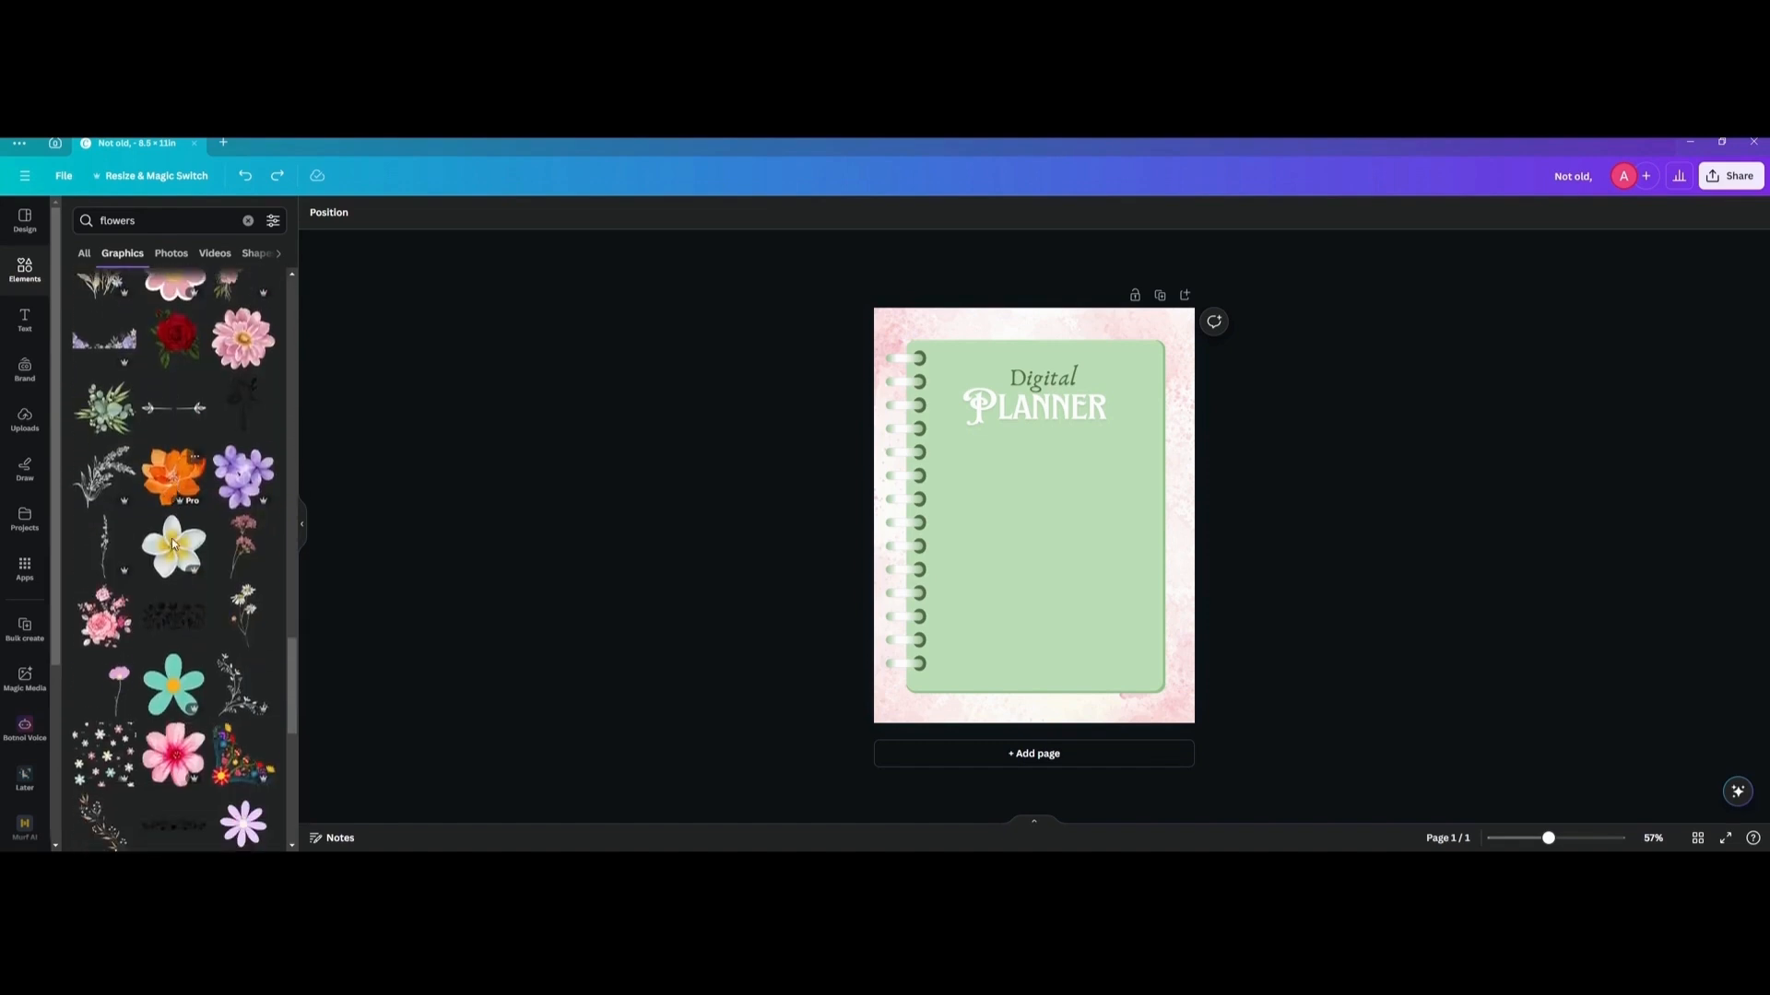
scroll(180, 544, down, 3)
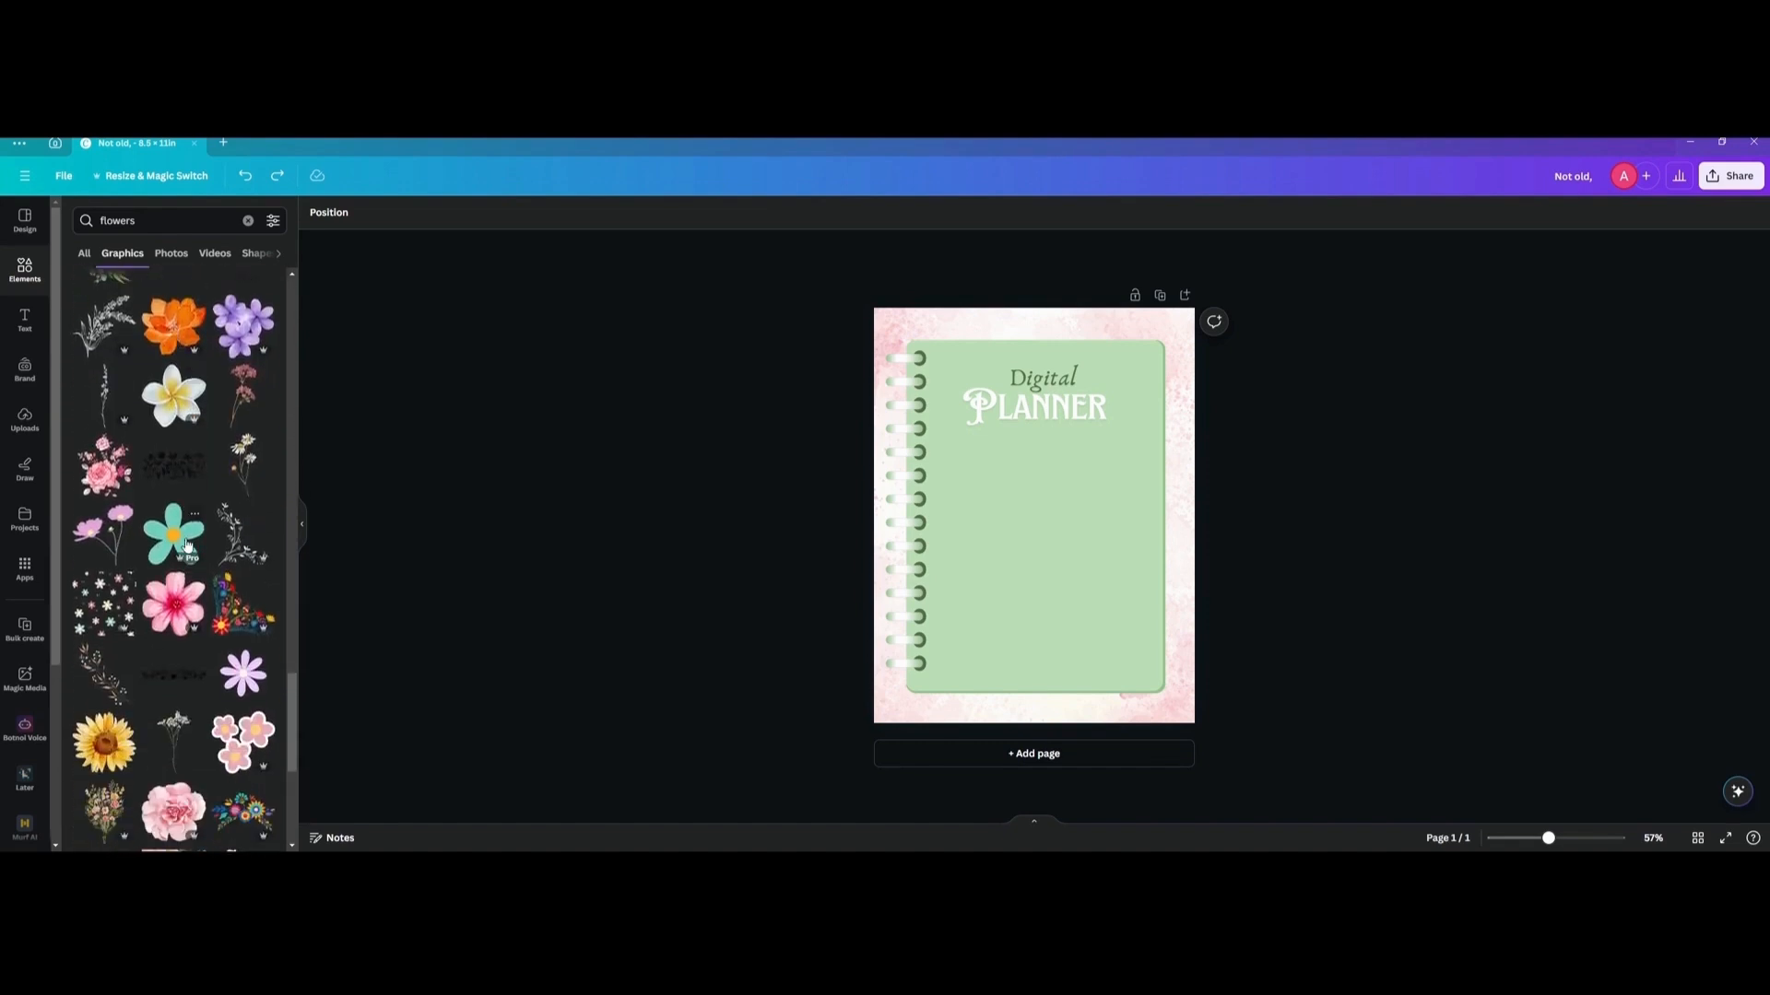
scroll(187, 545, down, 4)
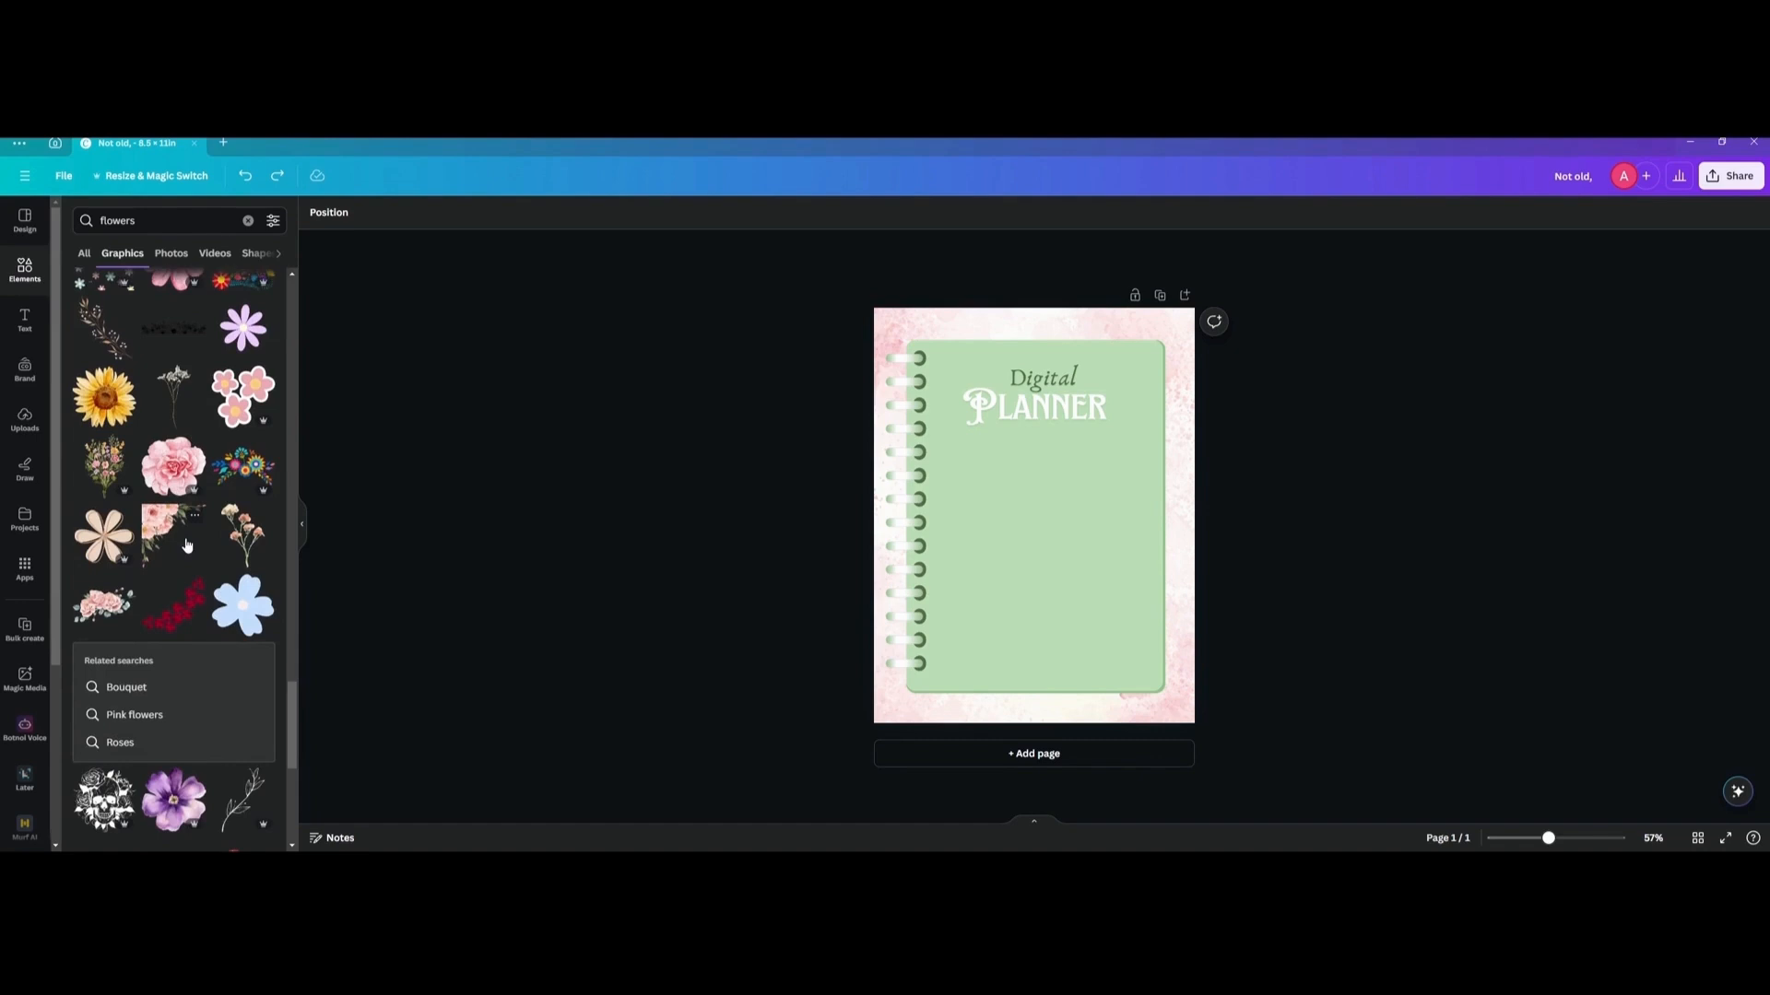
scroll(189, 539, down, 10)
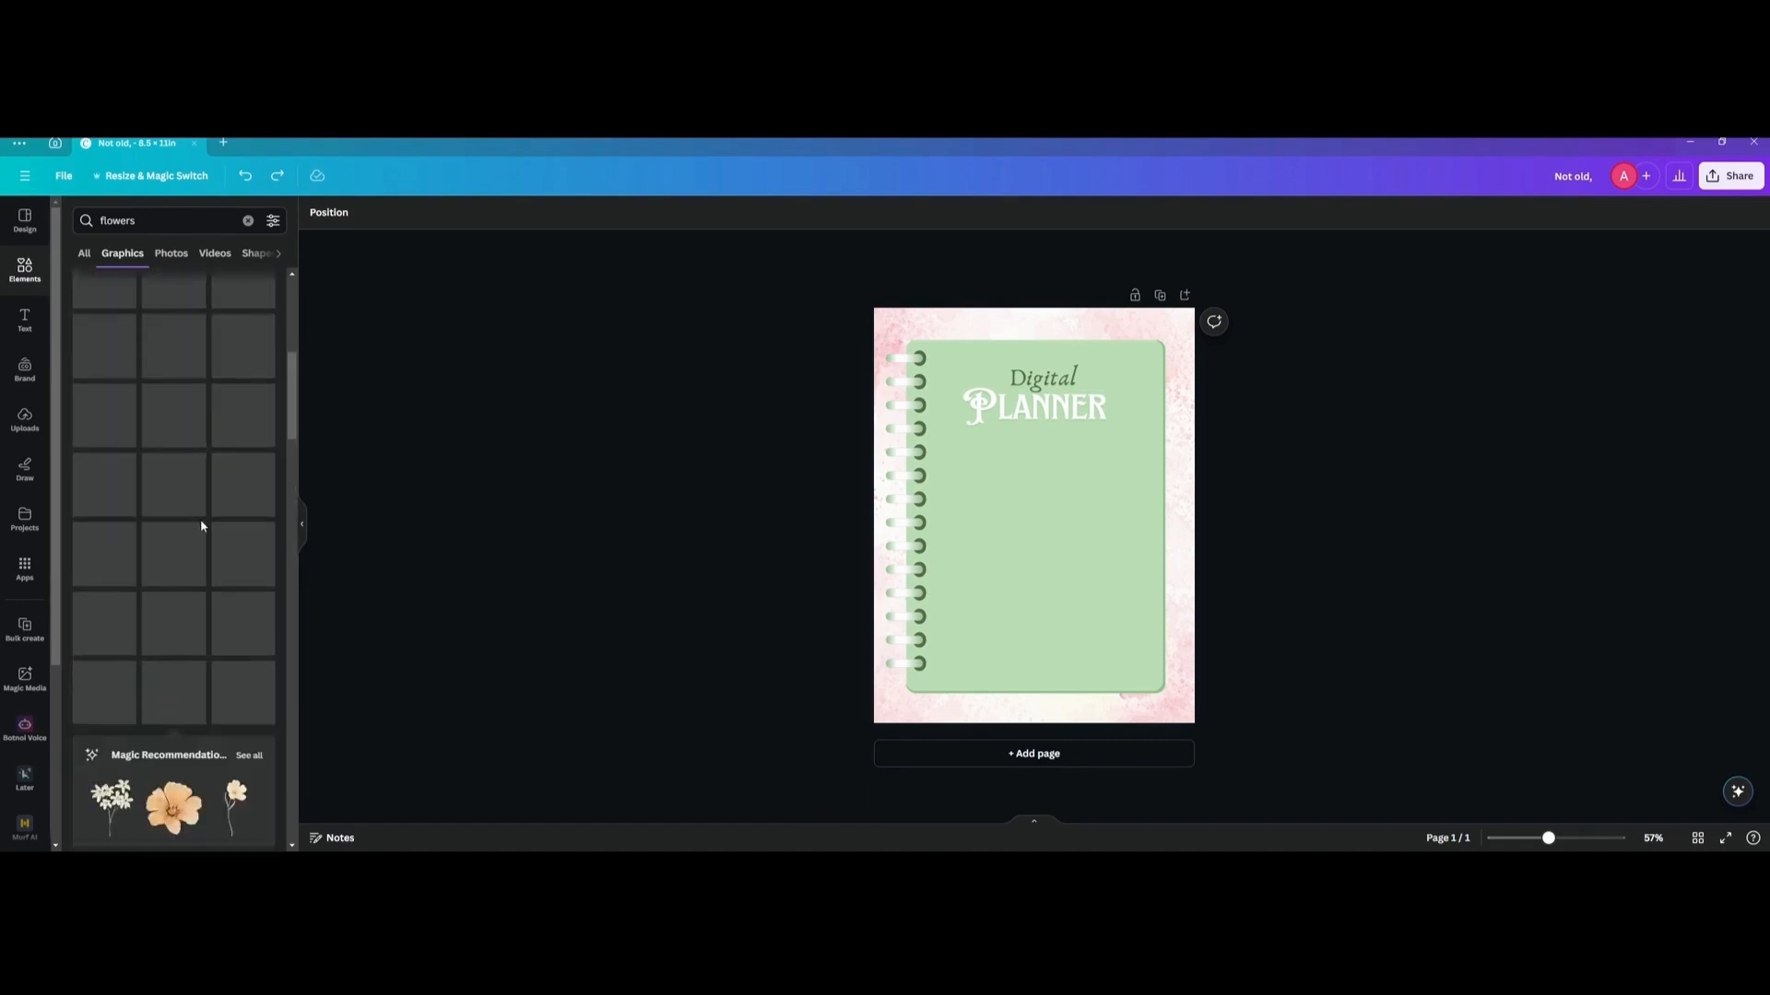
Add the cream blossom branch, rotate it nearly horizontal, and shrink it to fit beneath the left half of "Planner".
click(166, 490)
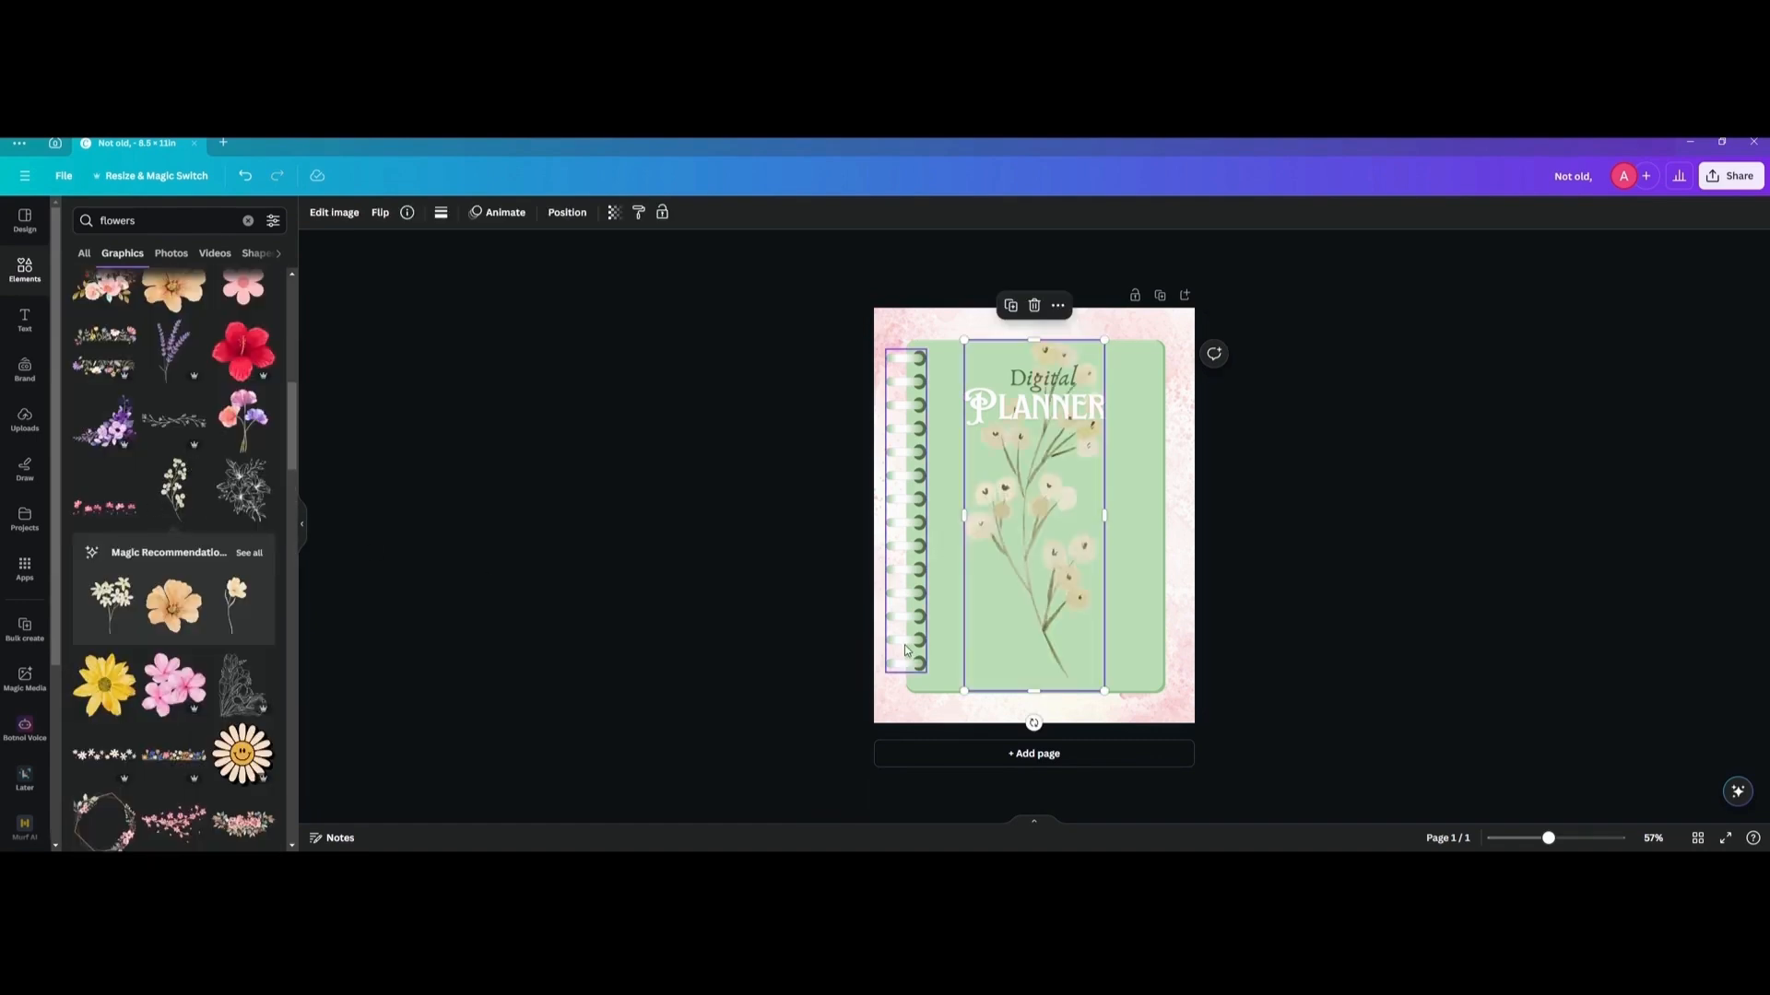
drag(1029, 724, 1049, 528)
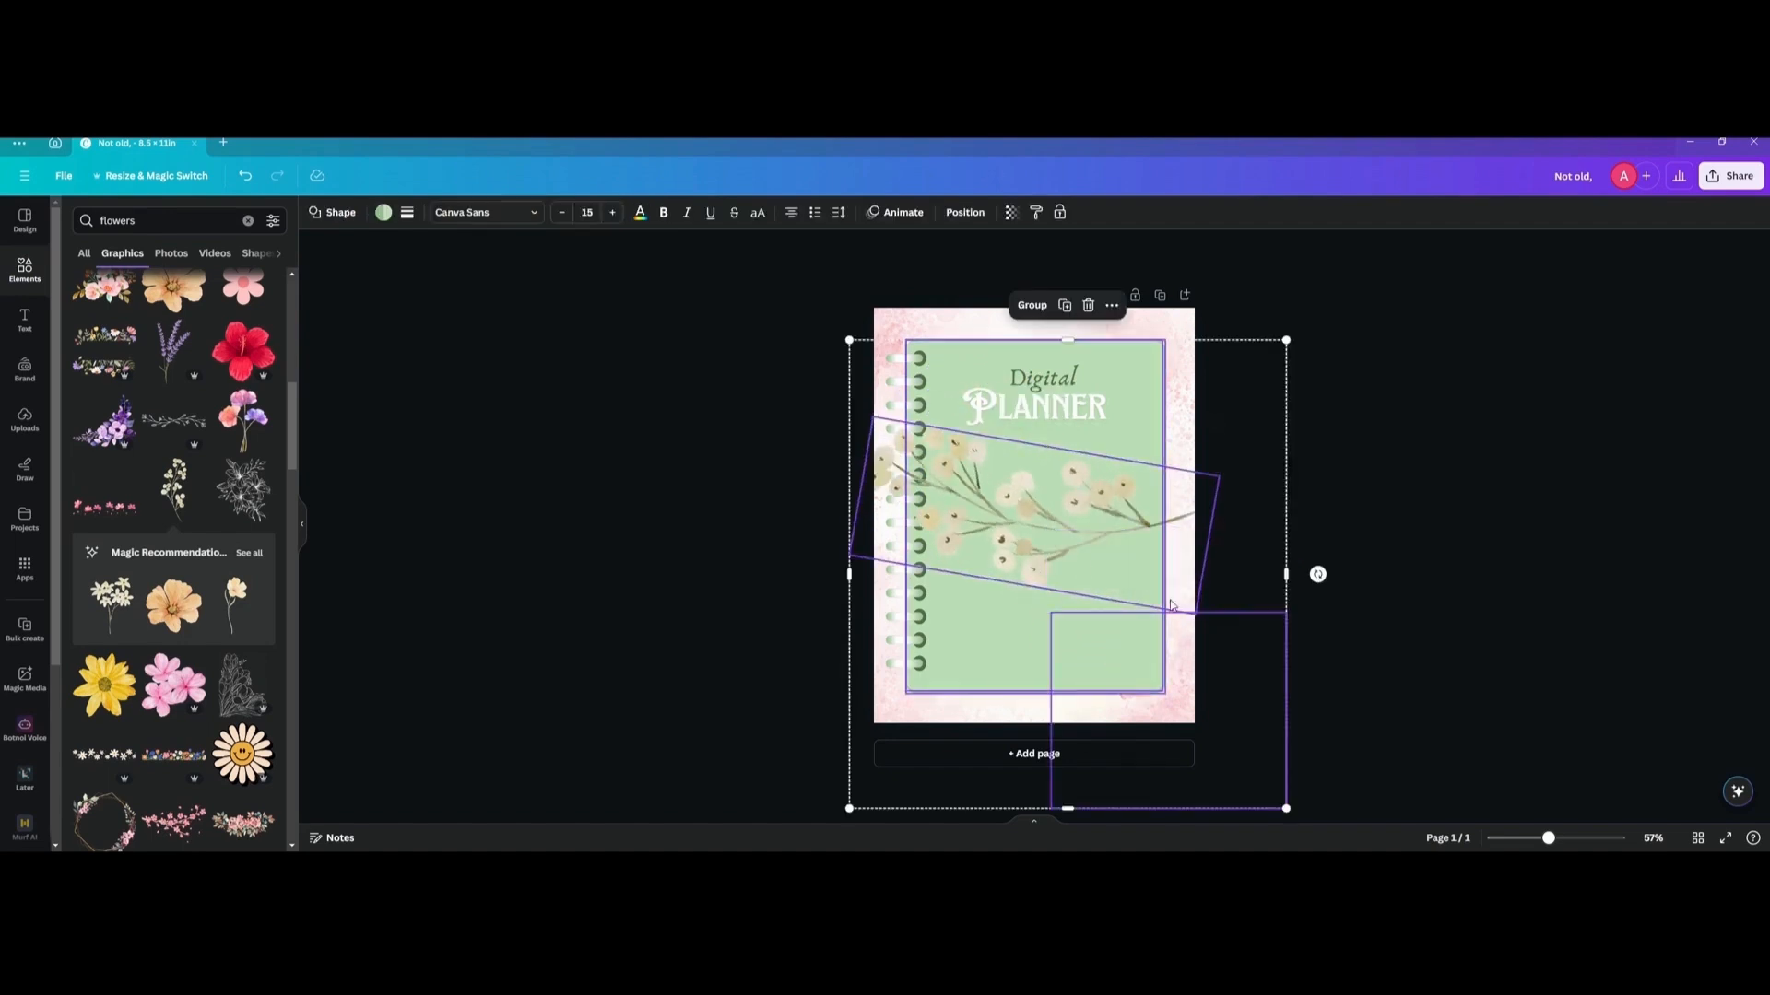
click(1113, 585)
drag(1194, 615, 1034, 488)
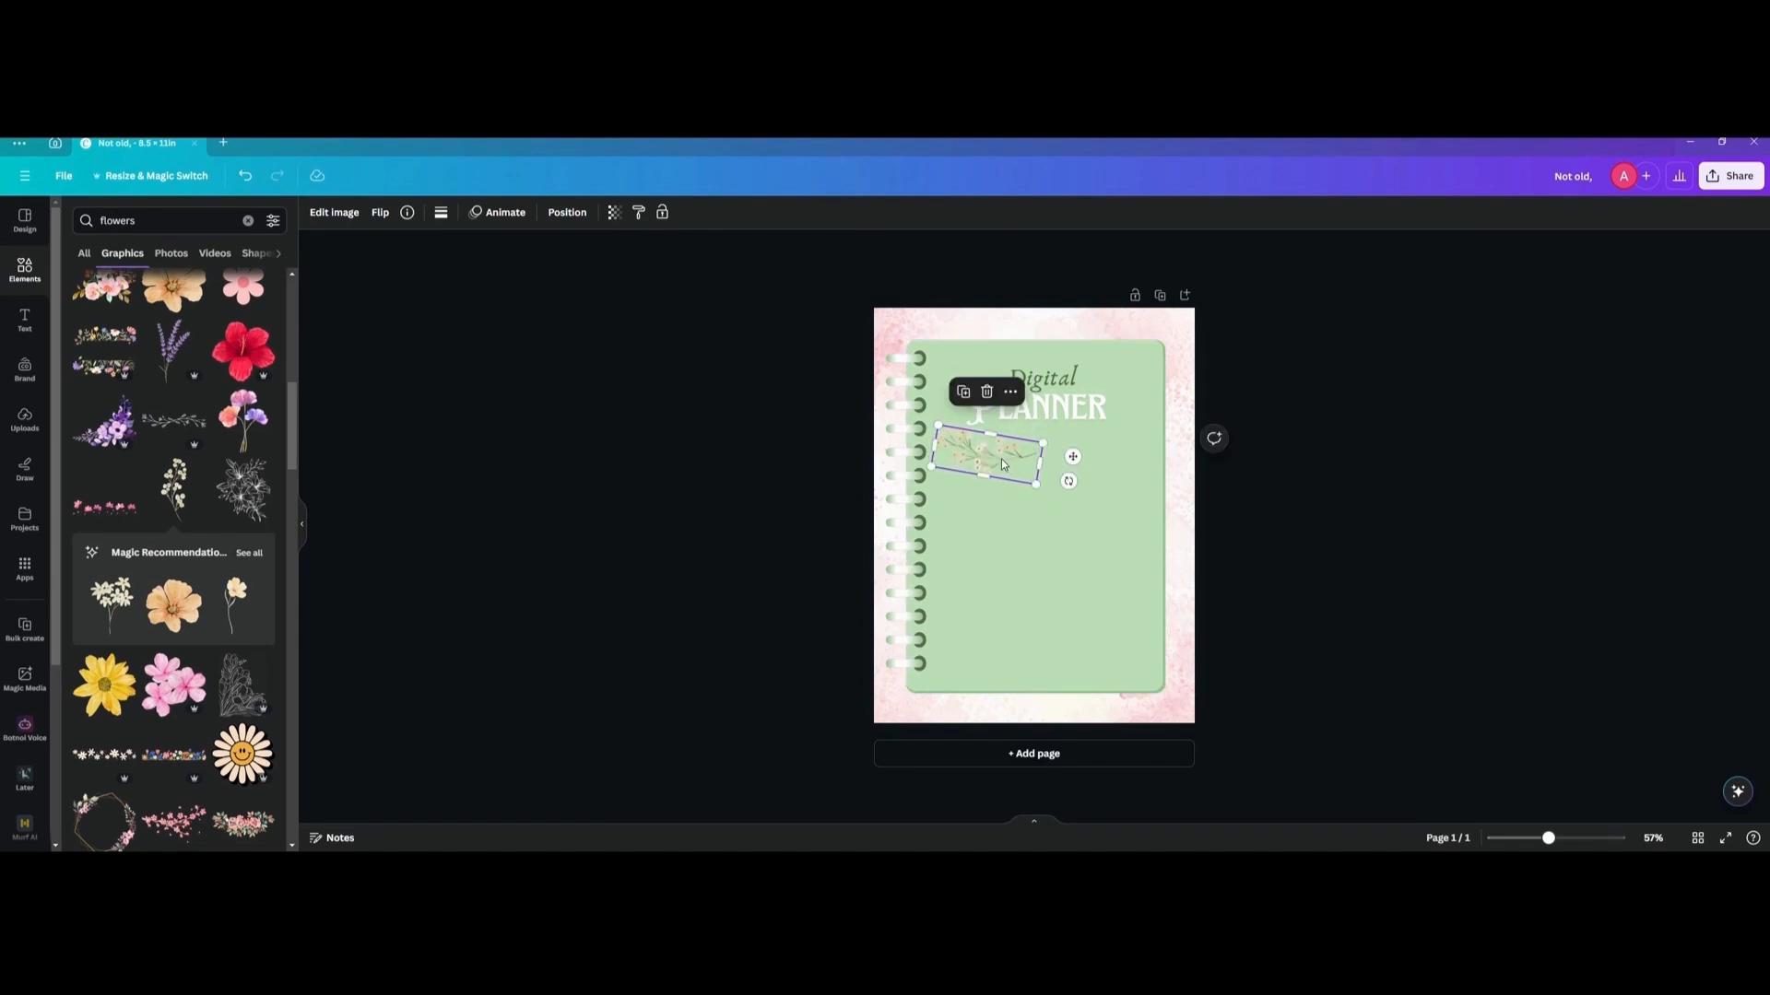
Duplicate the blossom branch, flip the copy vertically, and place it beneath the right half of "Planner".
key(ctrl+d)
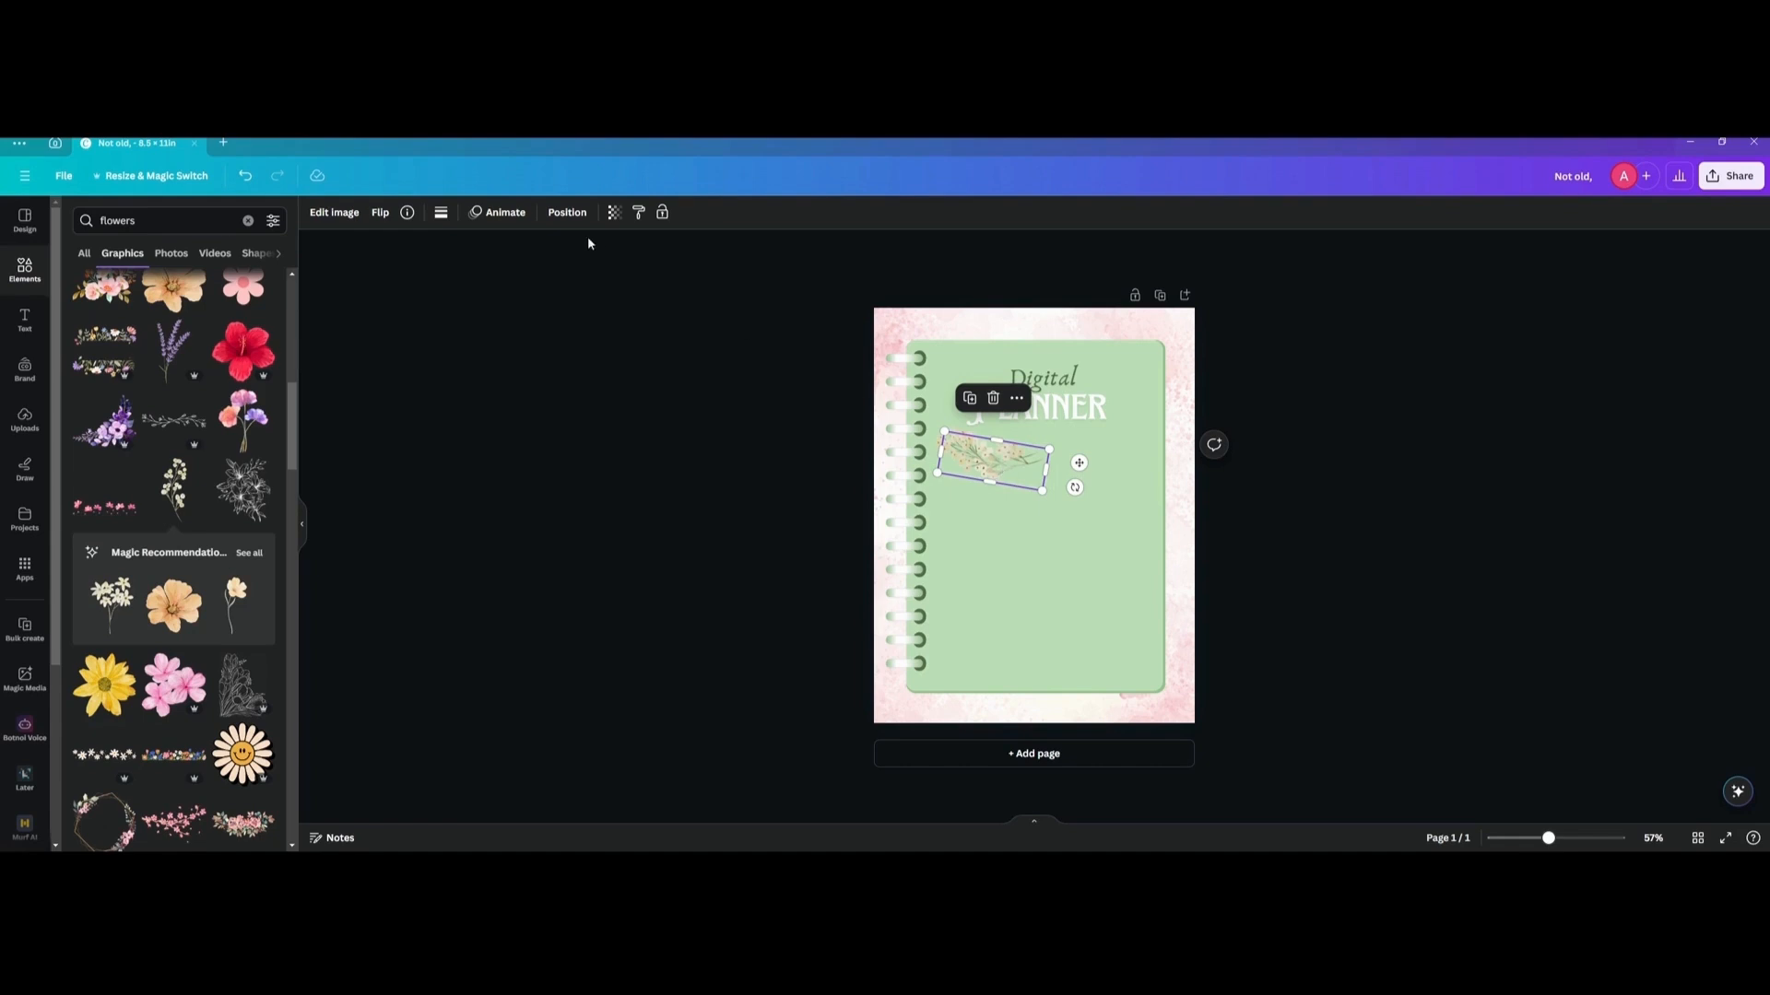
click(378, 214)
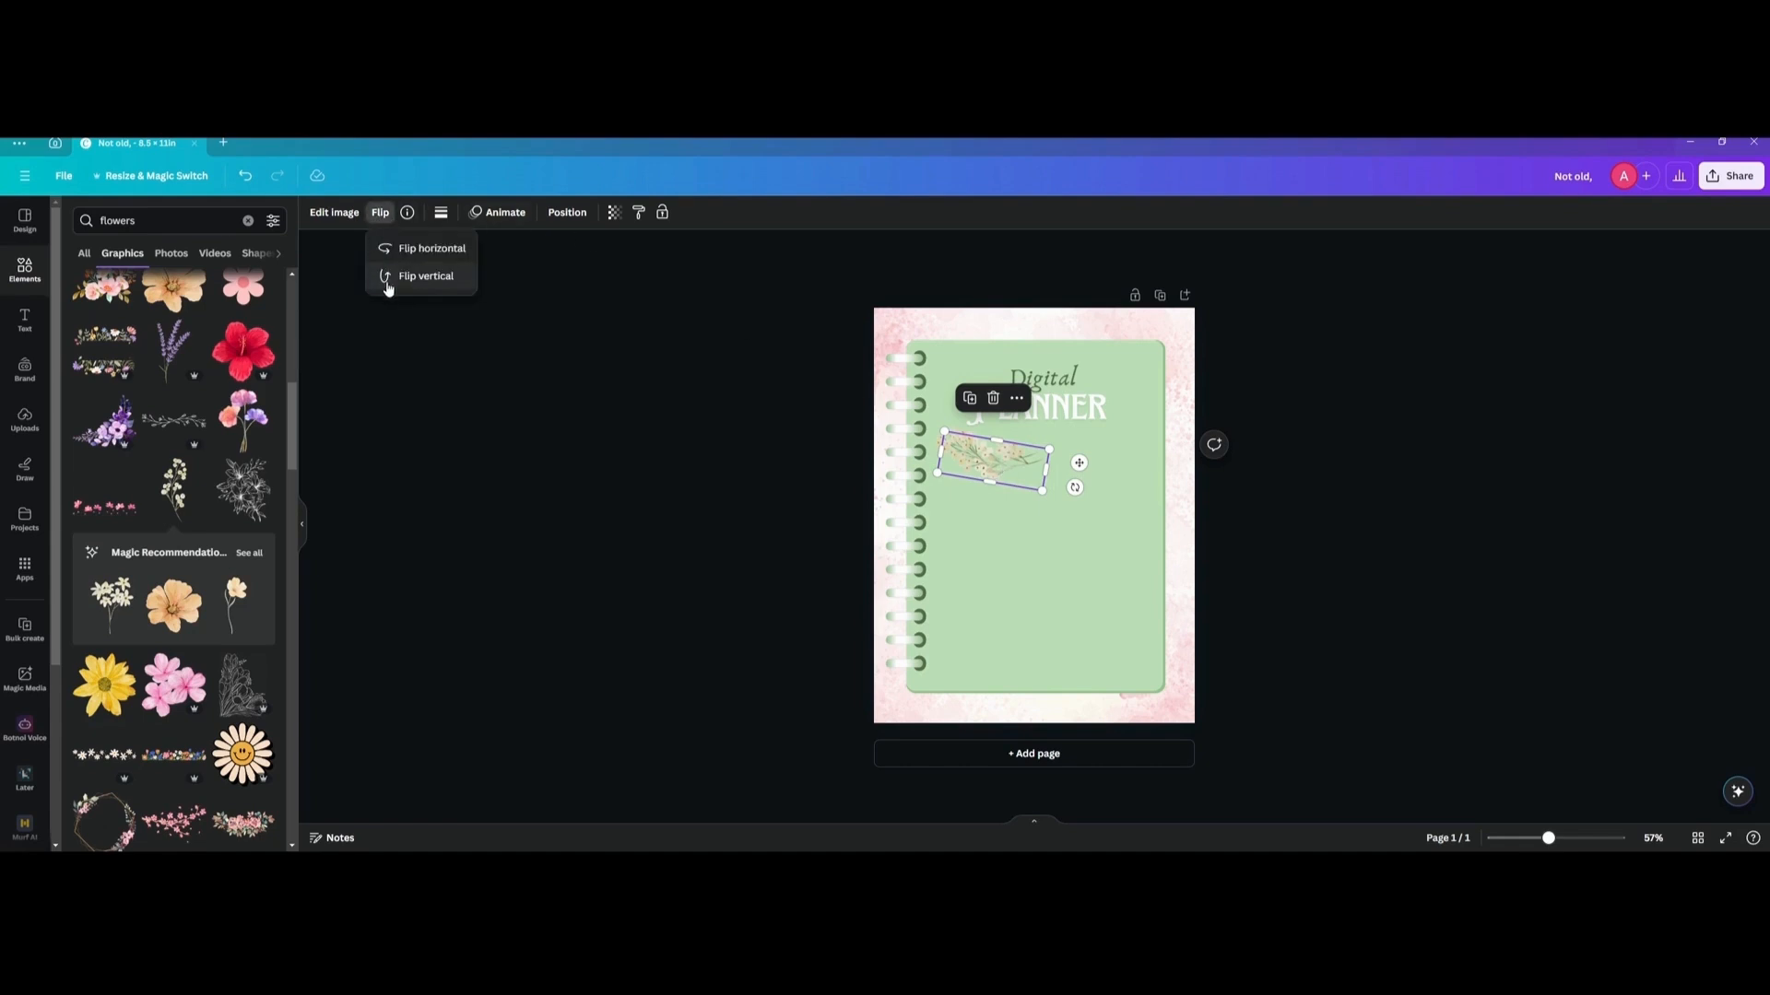
click(404, 287)
drag(994, 471, 1149, 465)
Enlarge the left blossom branch to about 1.3 × 3.1 in, adjust both branches' angles, and clear the element search.
click(981, 456)
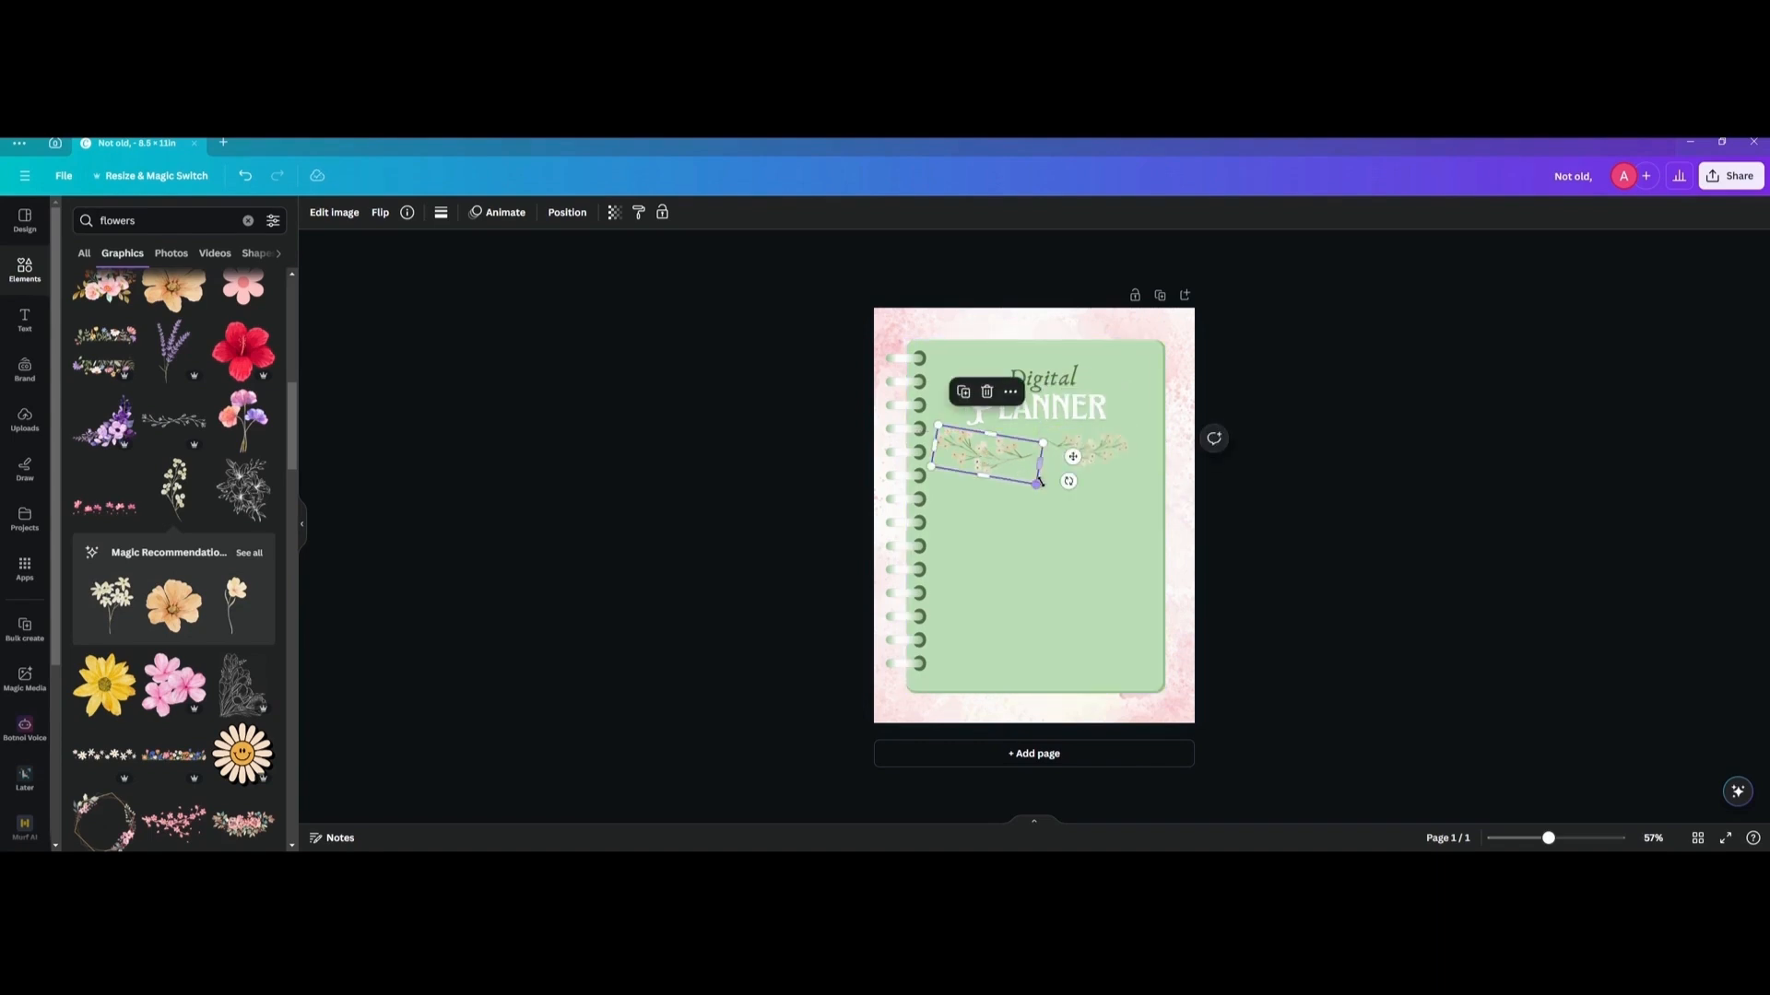
drag(1039, 482, 1050, 488)
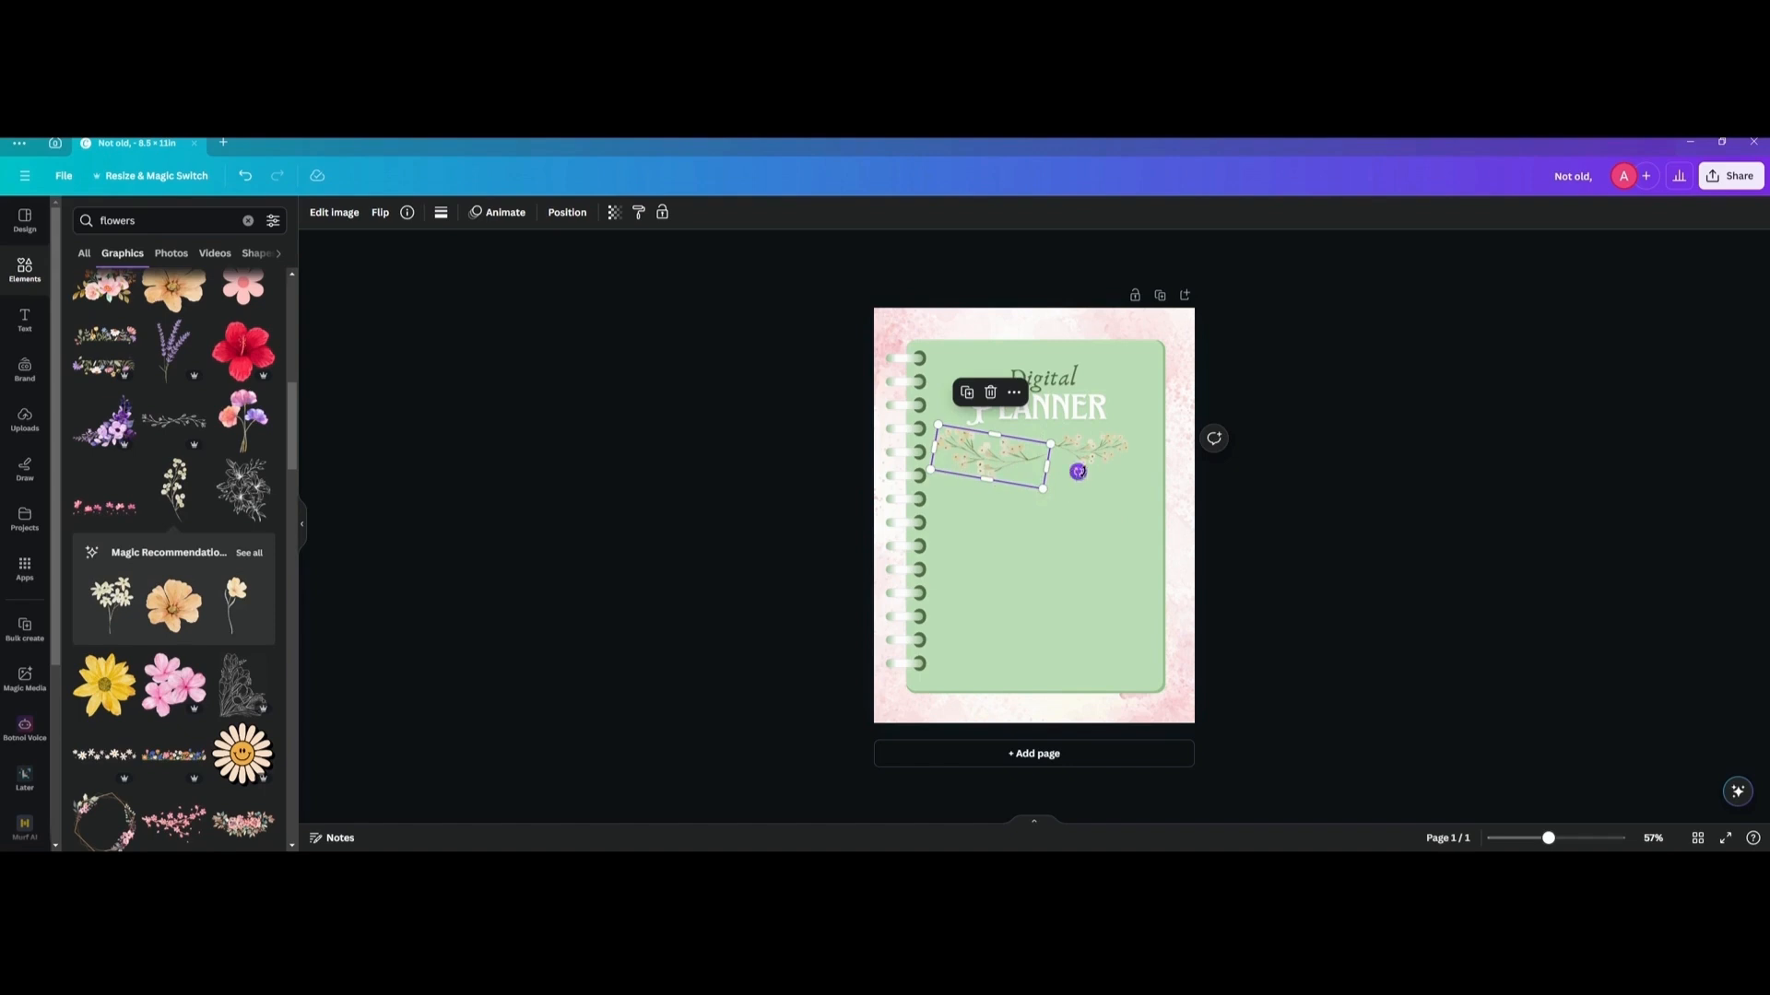
click(1088, 450)
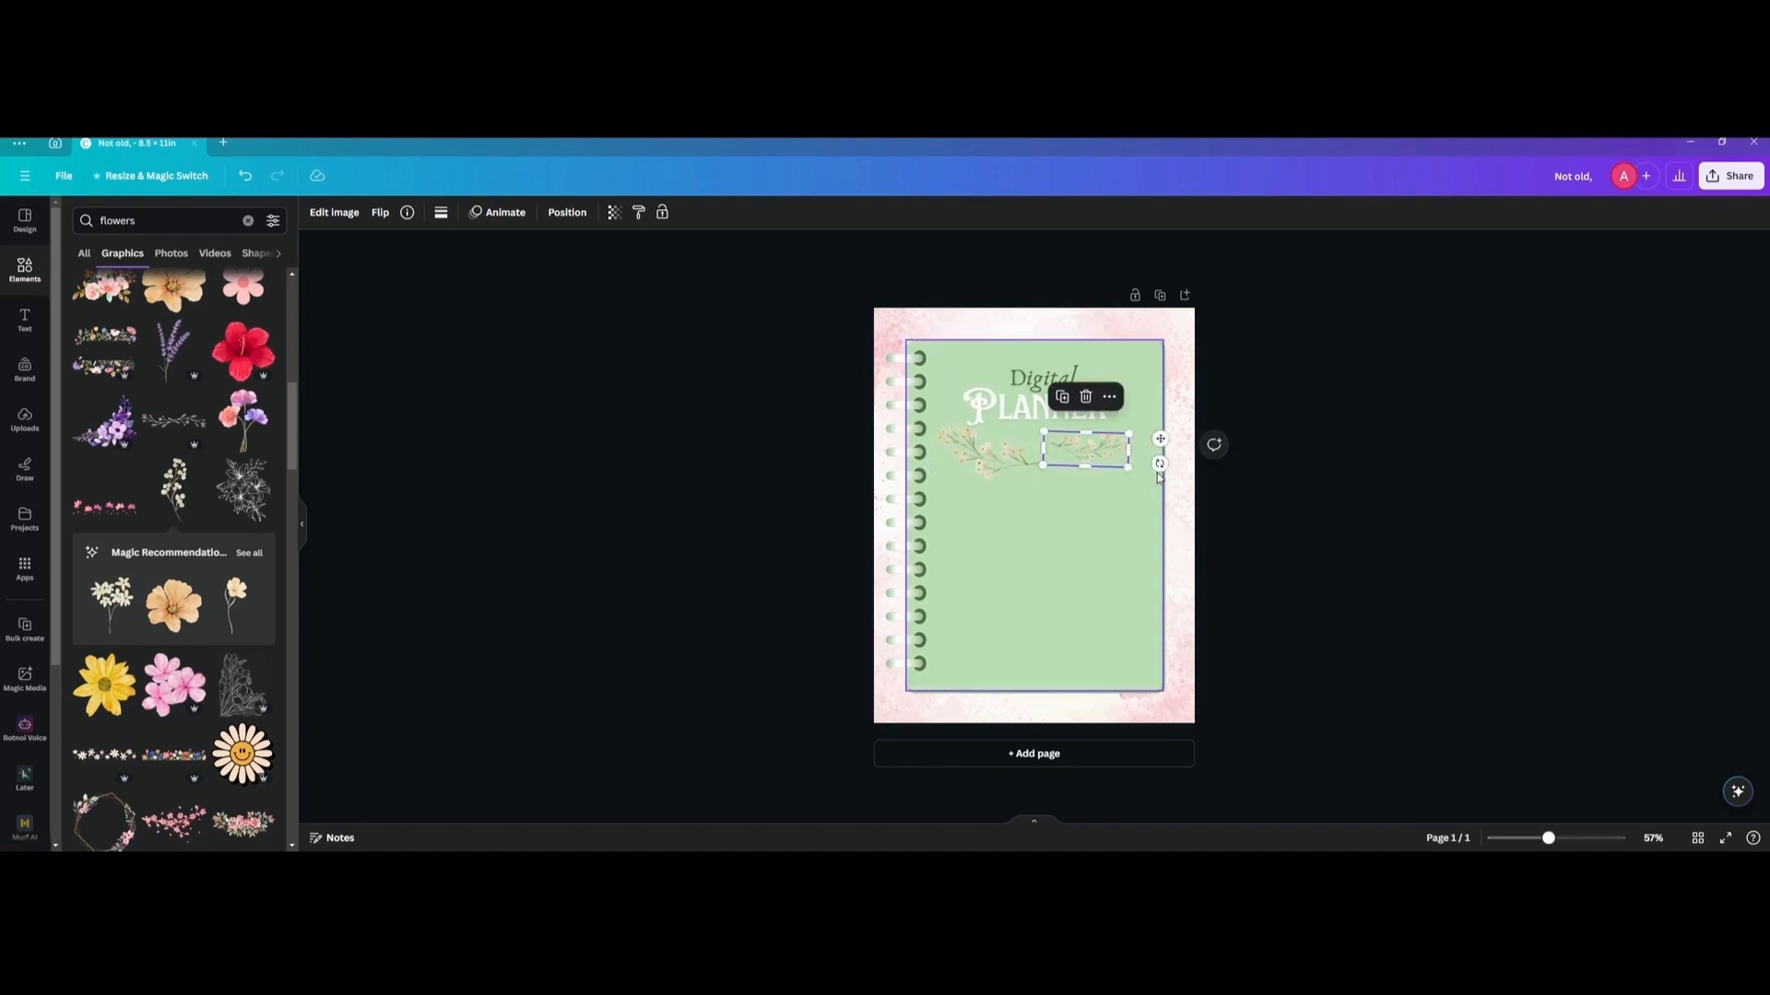
drag(1158, 474, 1152, 461)
click(970, 462)
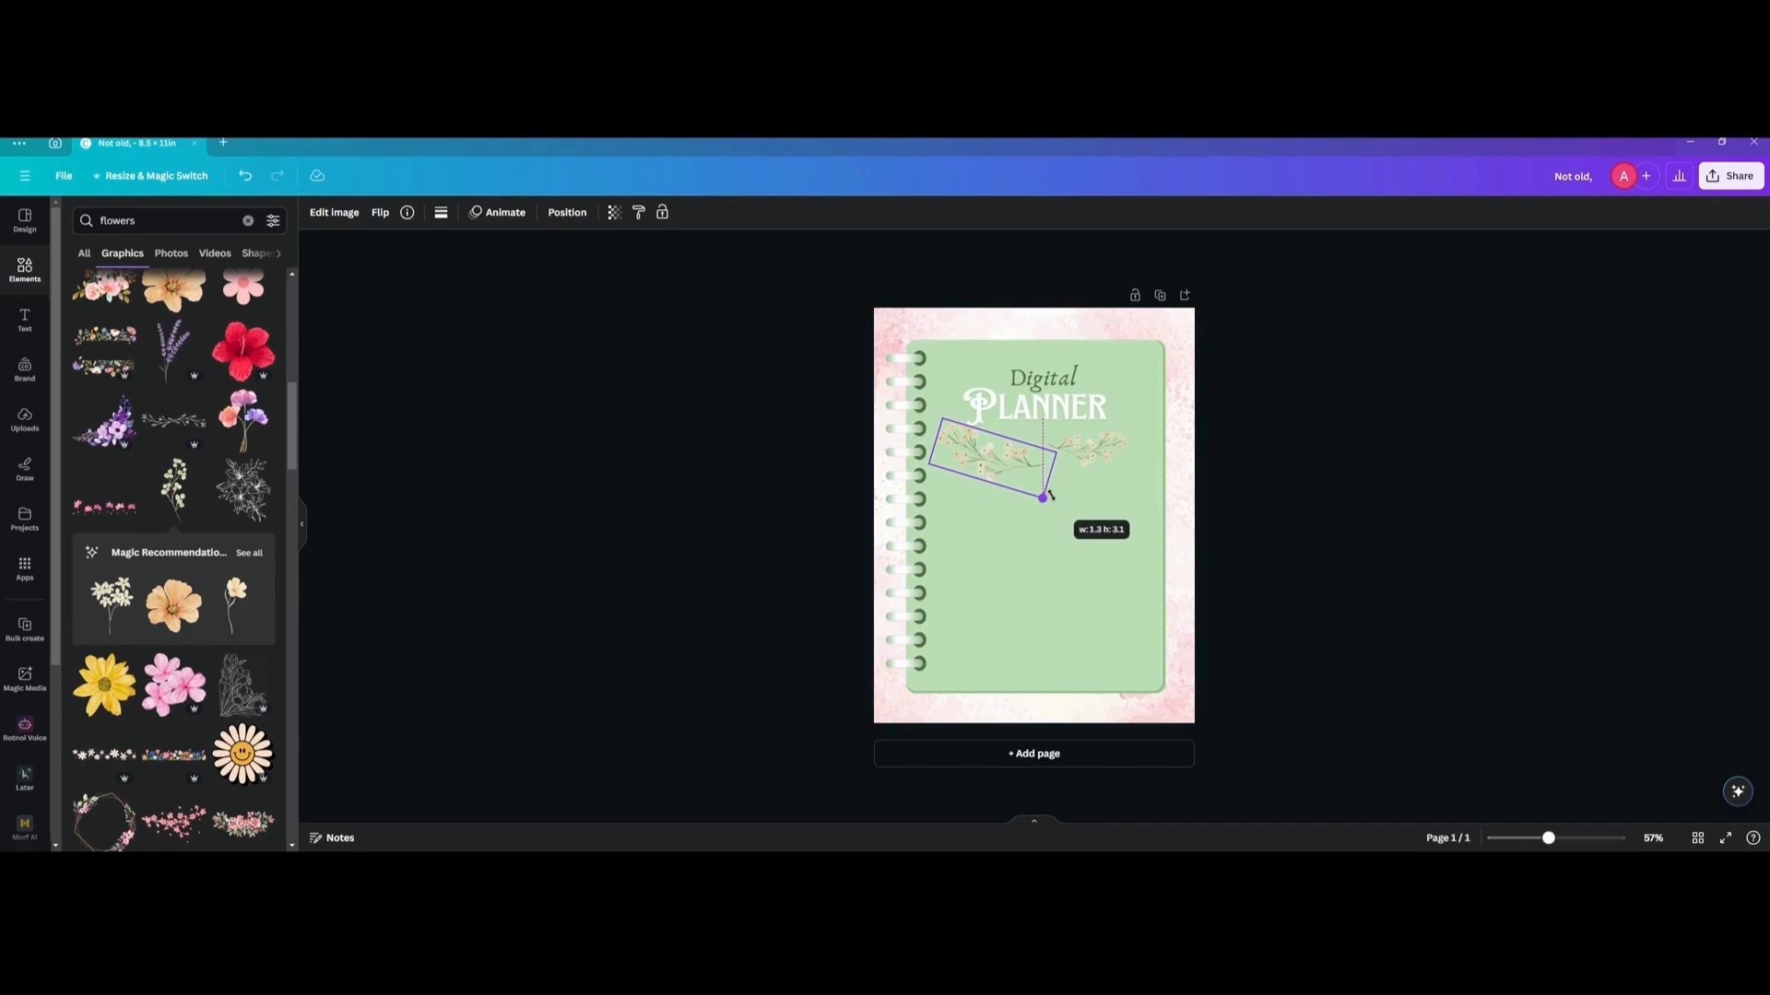
click(807, 486)
click(247, 220)
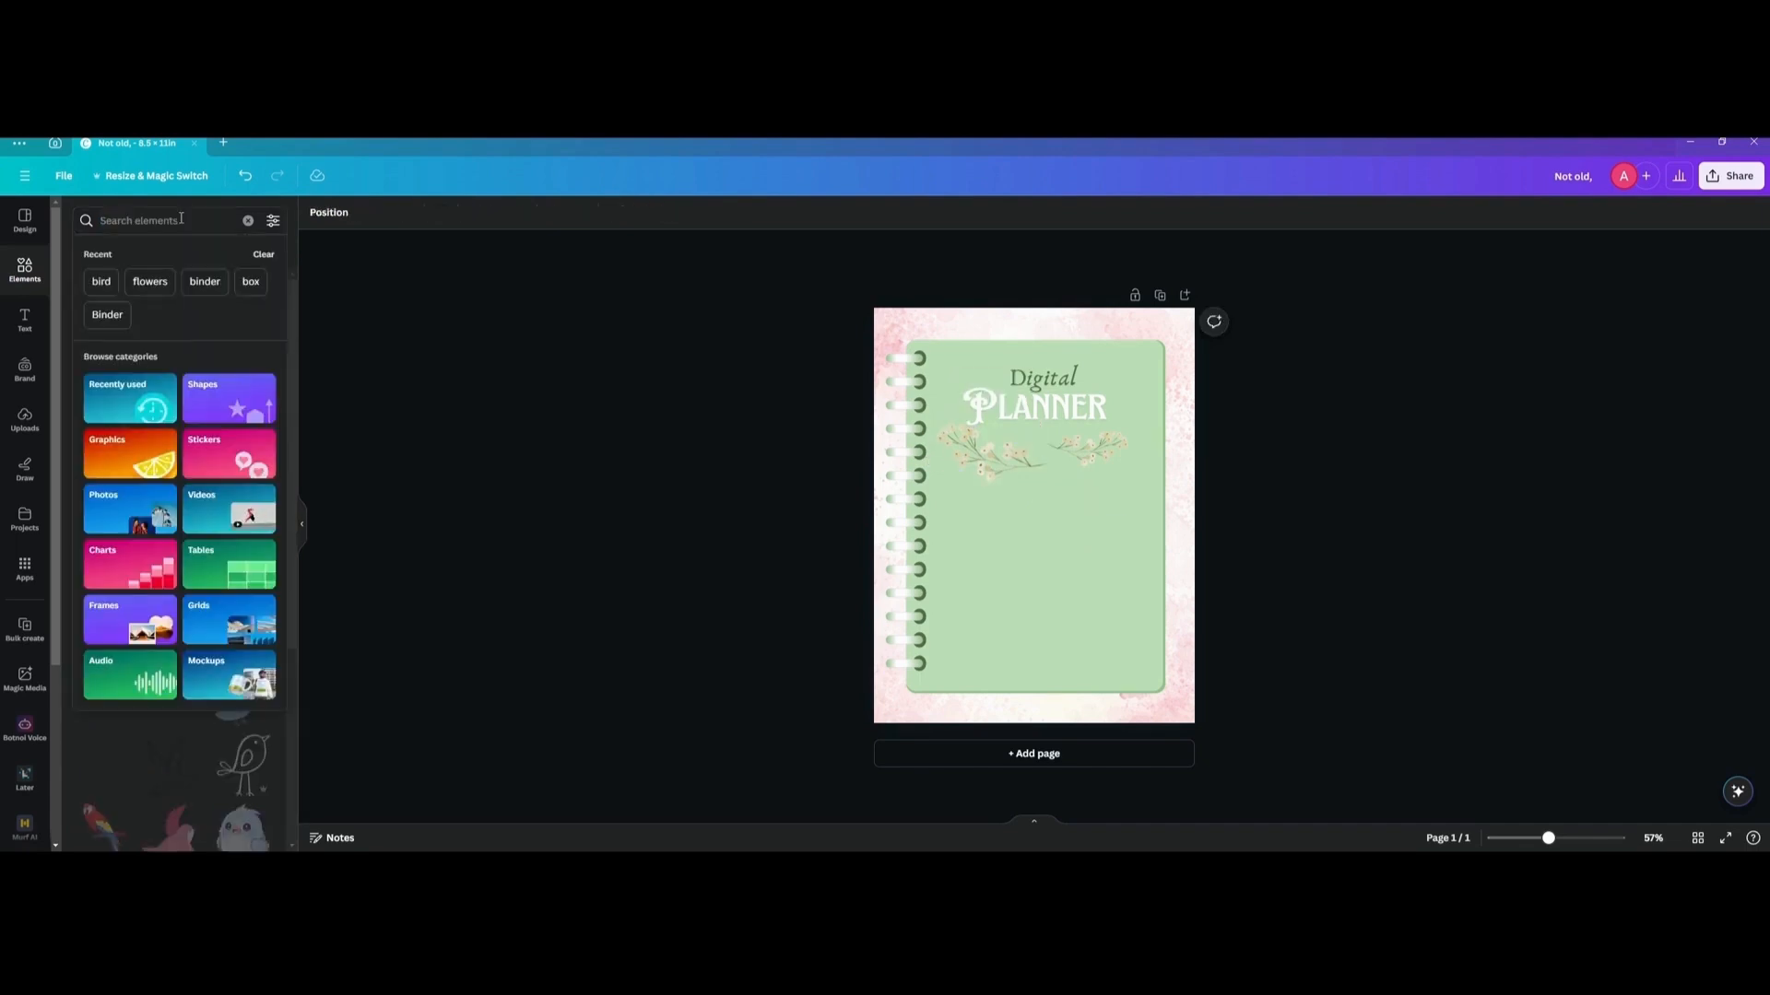
Search the graphics library for "birds".
text(birds)
key(Return)
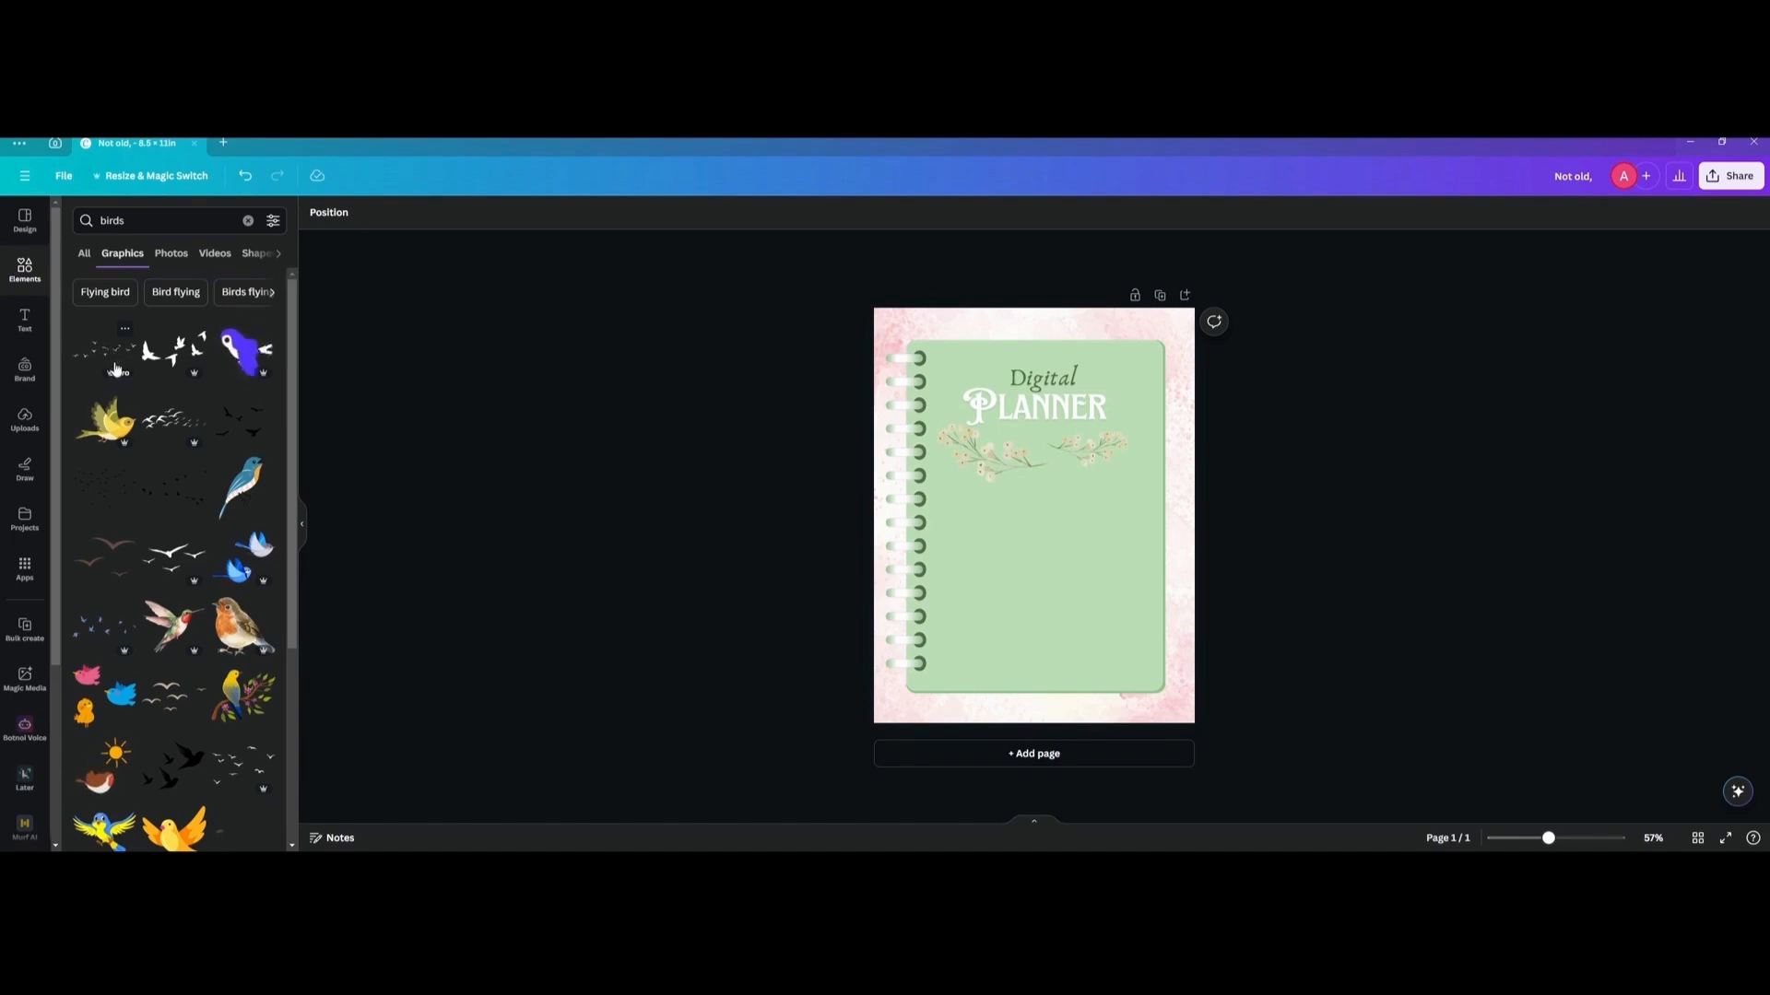
click(174, 490)
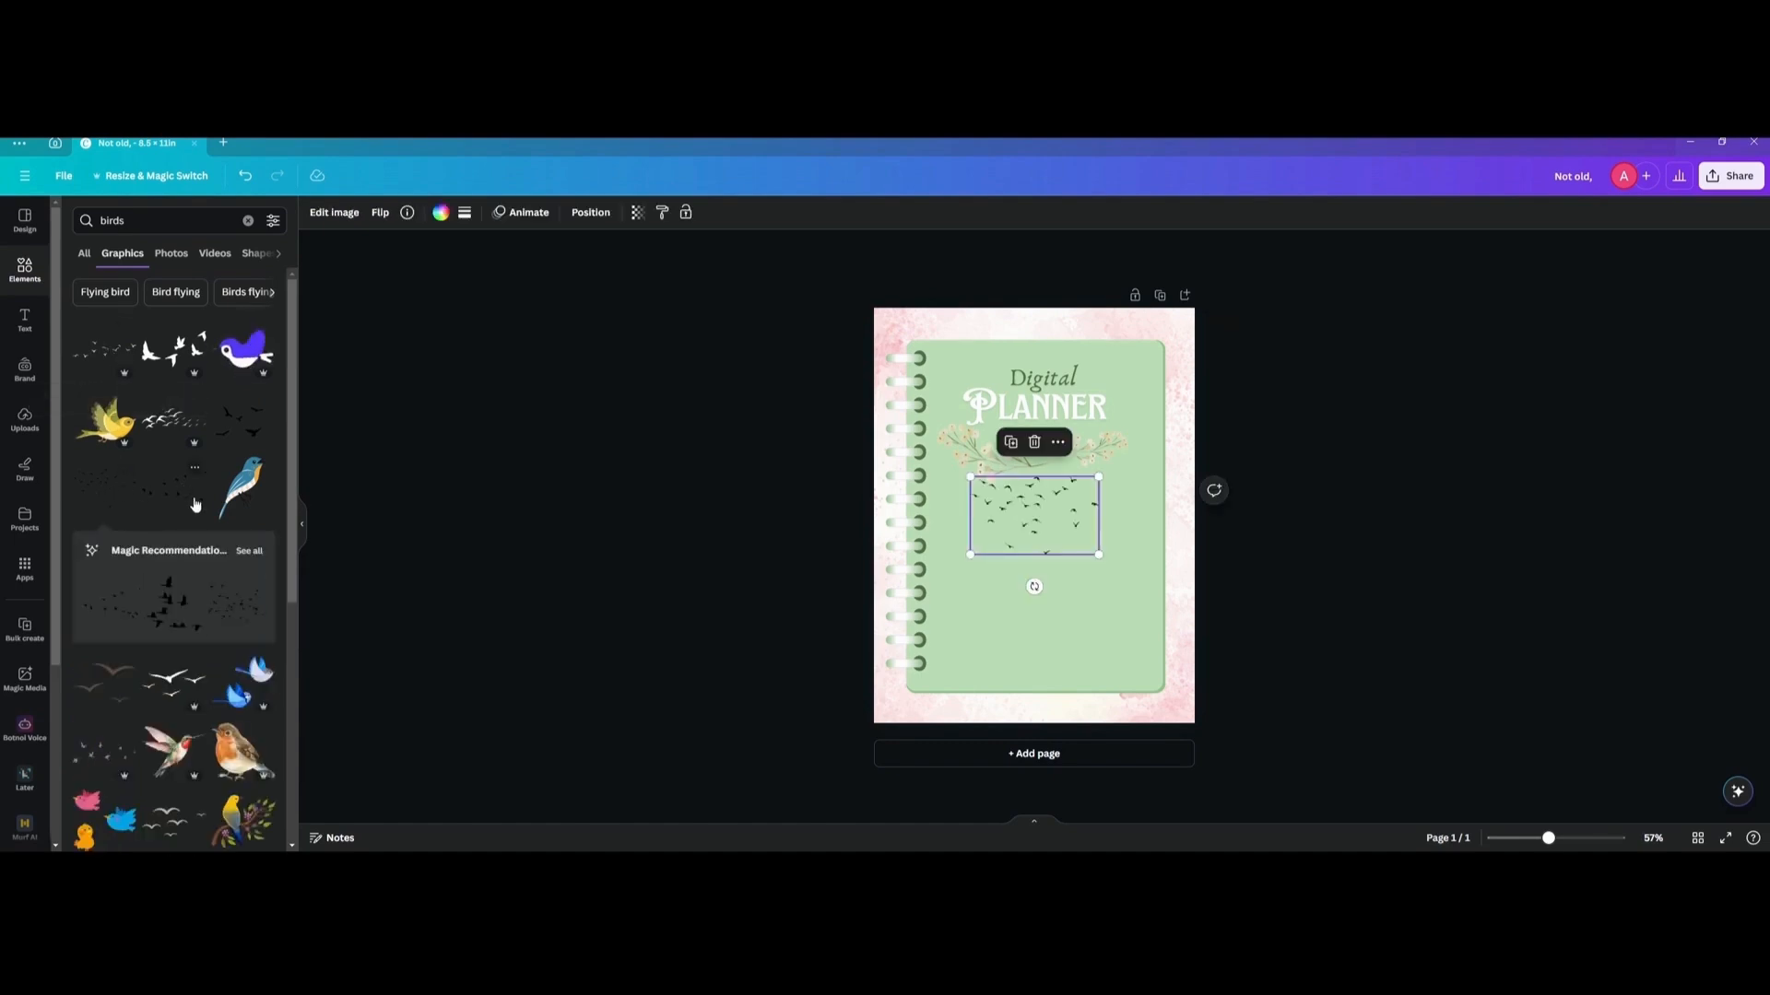
key(ctrl+z)
click(166, 501)
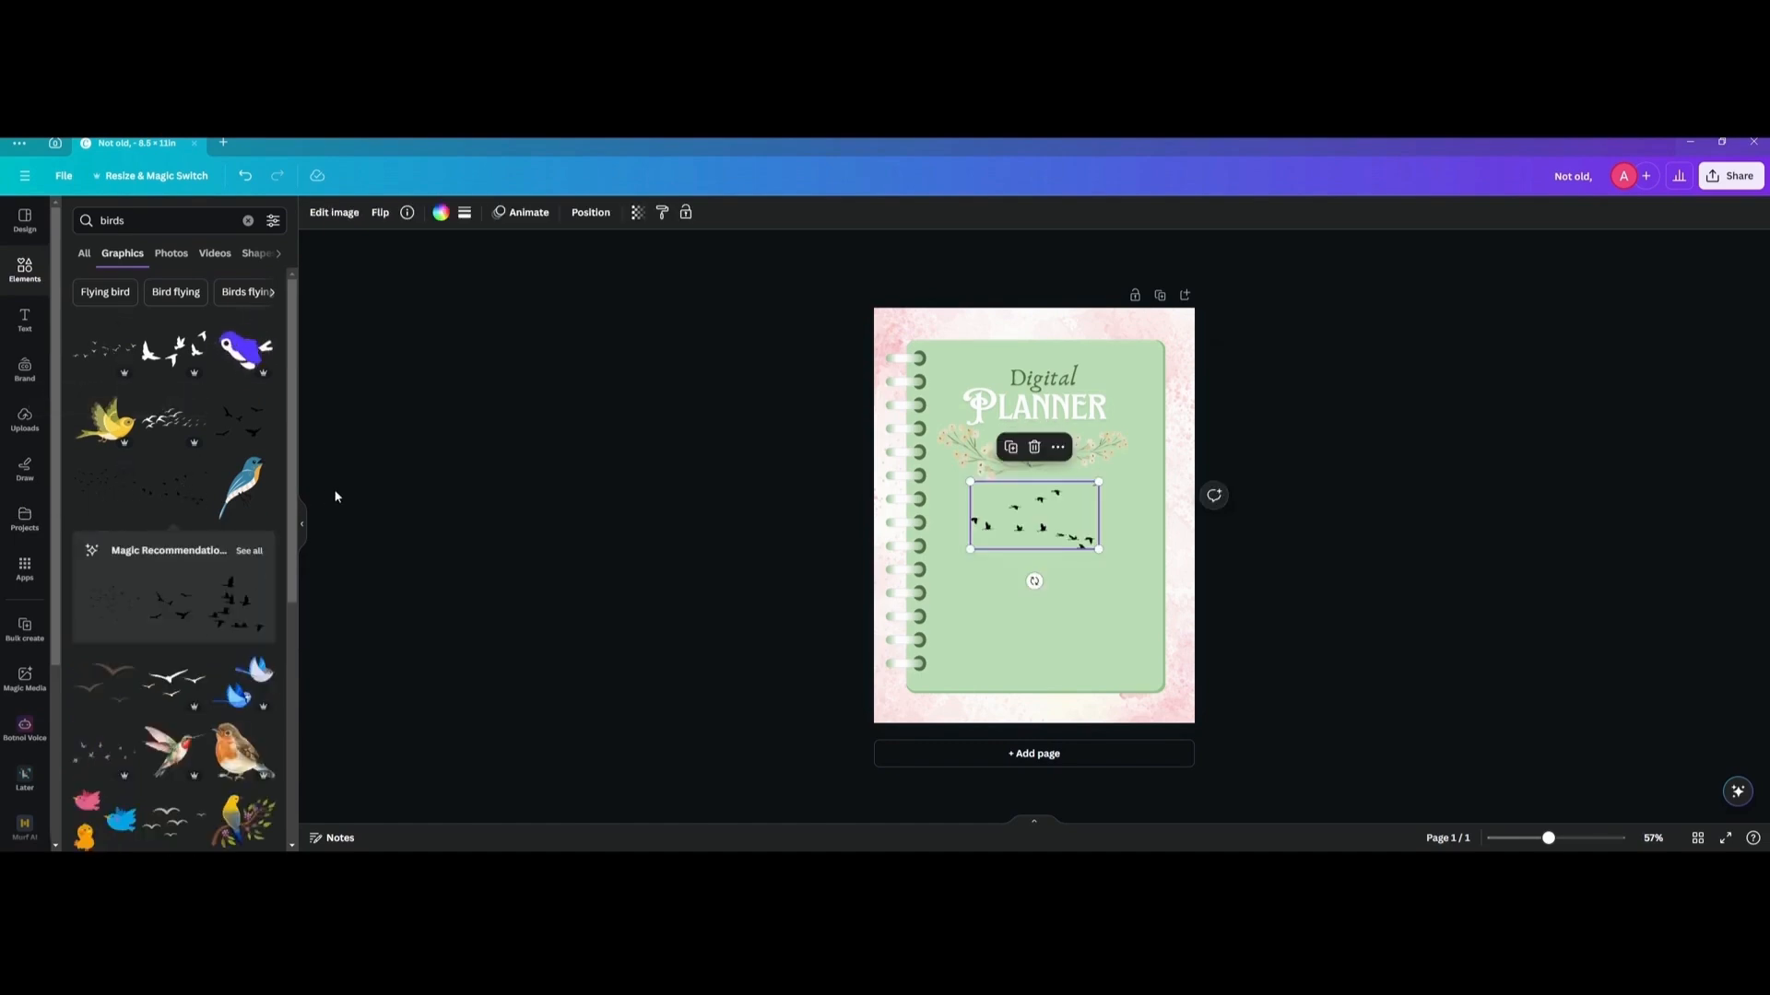
key(ctrl+z)
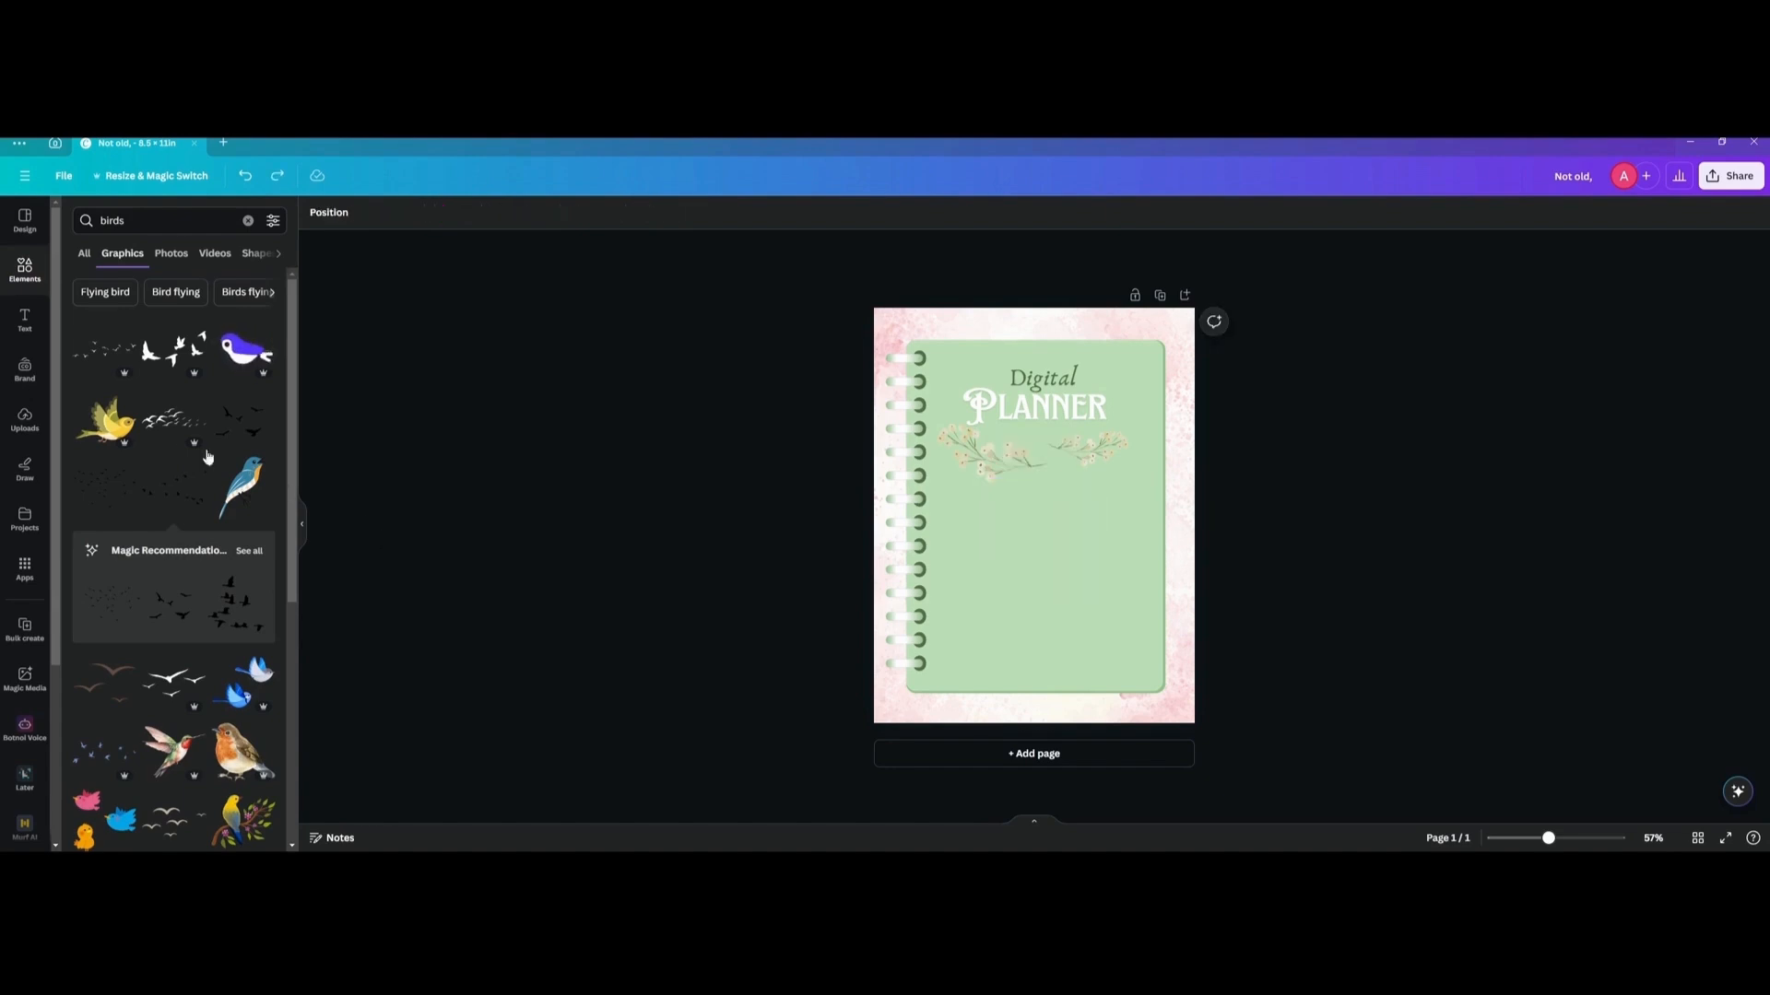
Add the wide flock of flying birds, enlarge it across the notebook's lower part, and recolor it with the dark green document color.
click(92, 353)
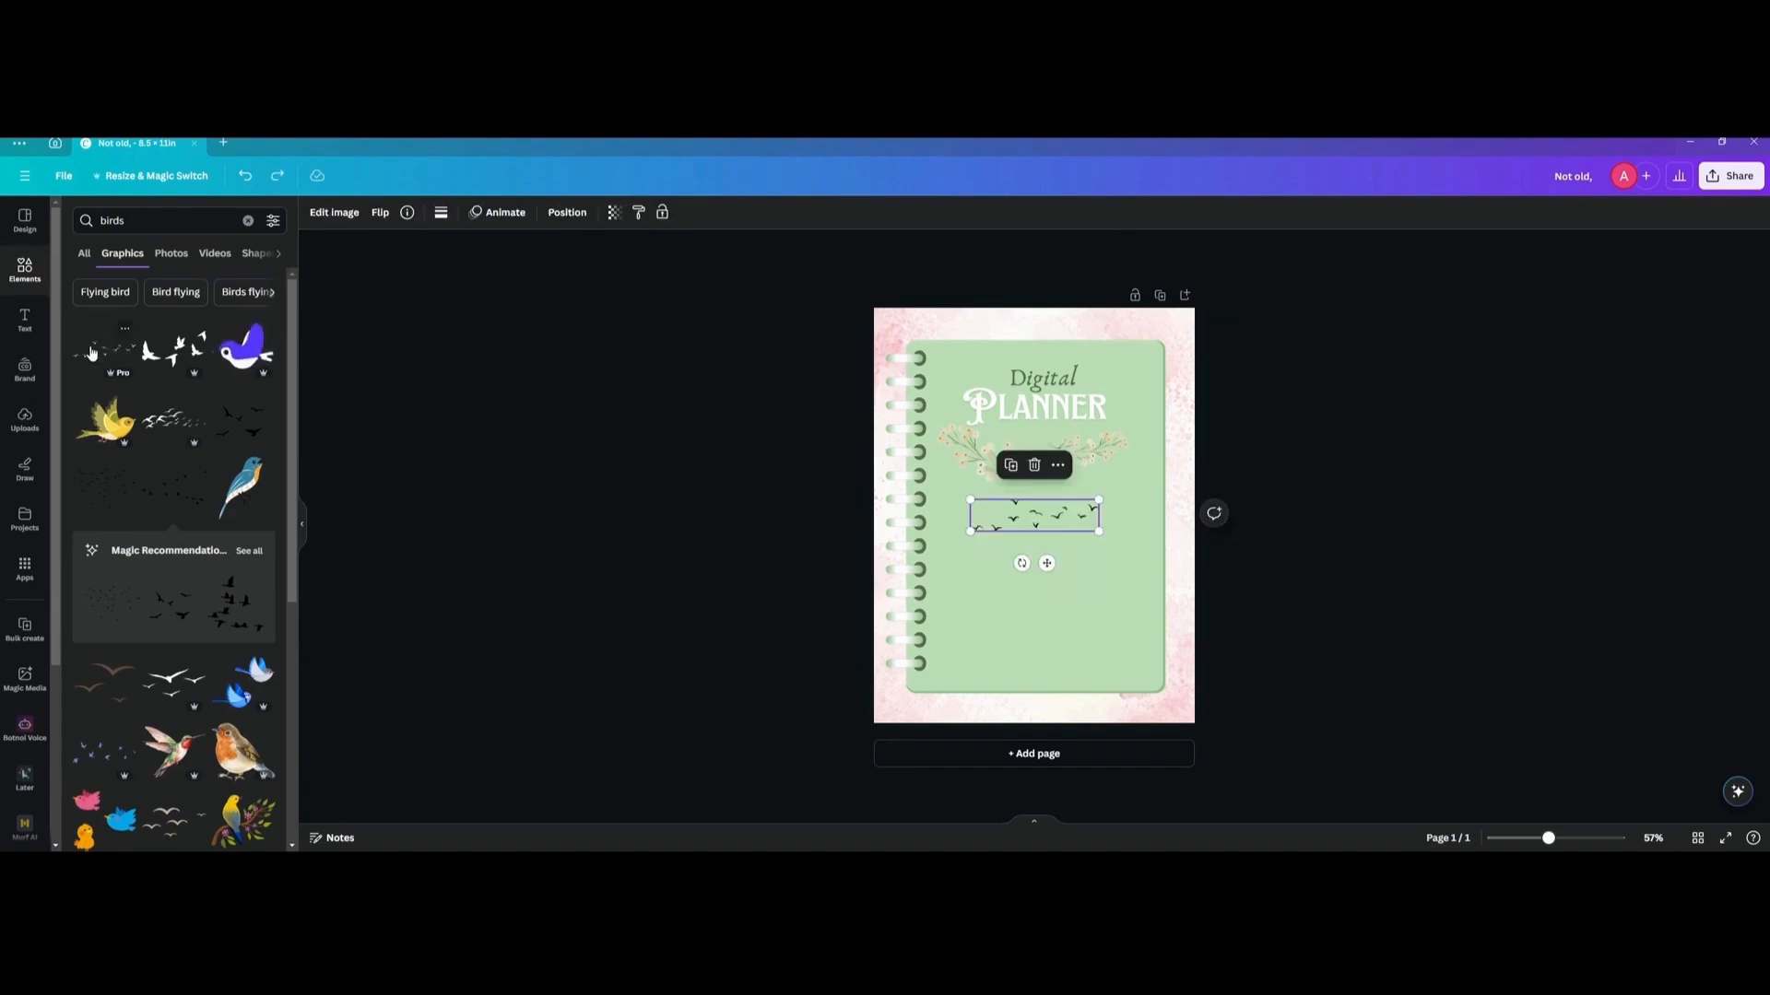
drag(1032, 514, 1069, 607)
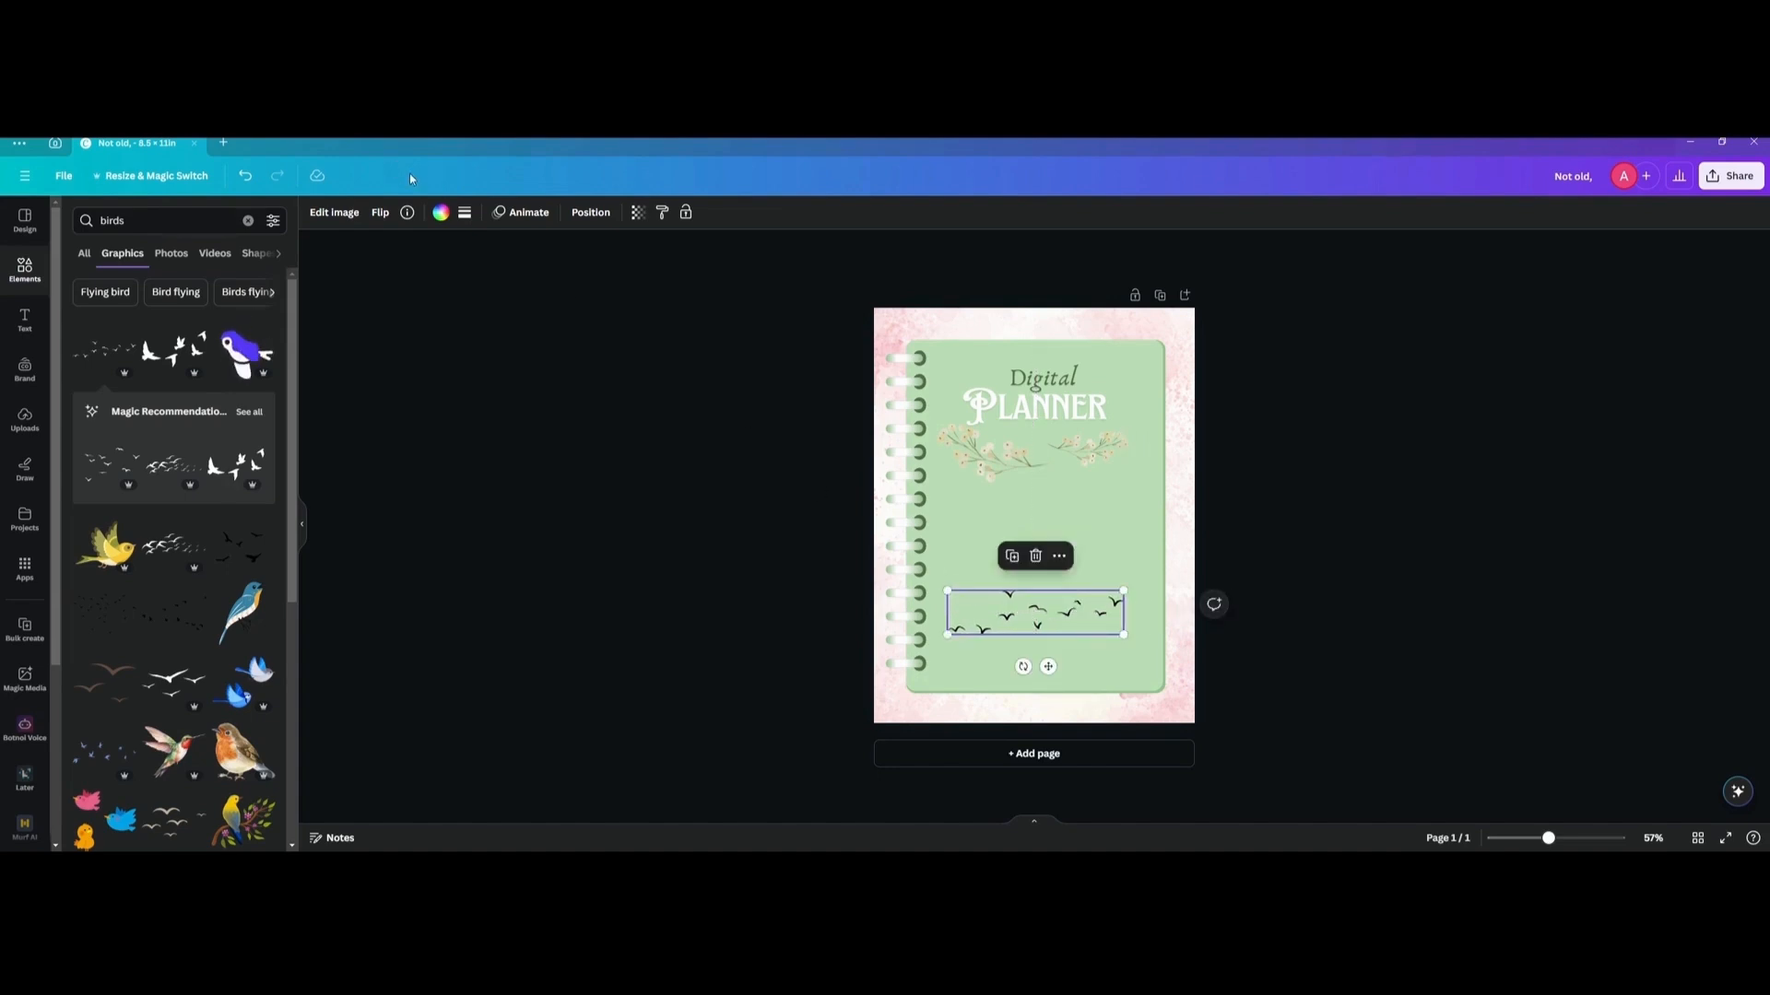
click(441, 213)
click(145, 314)
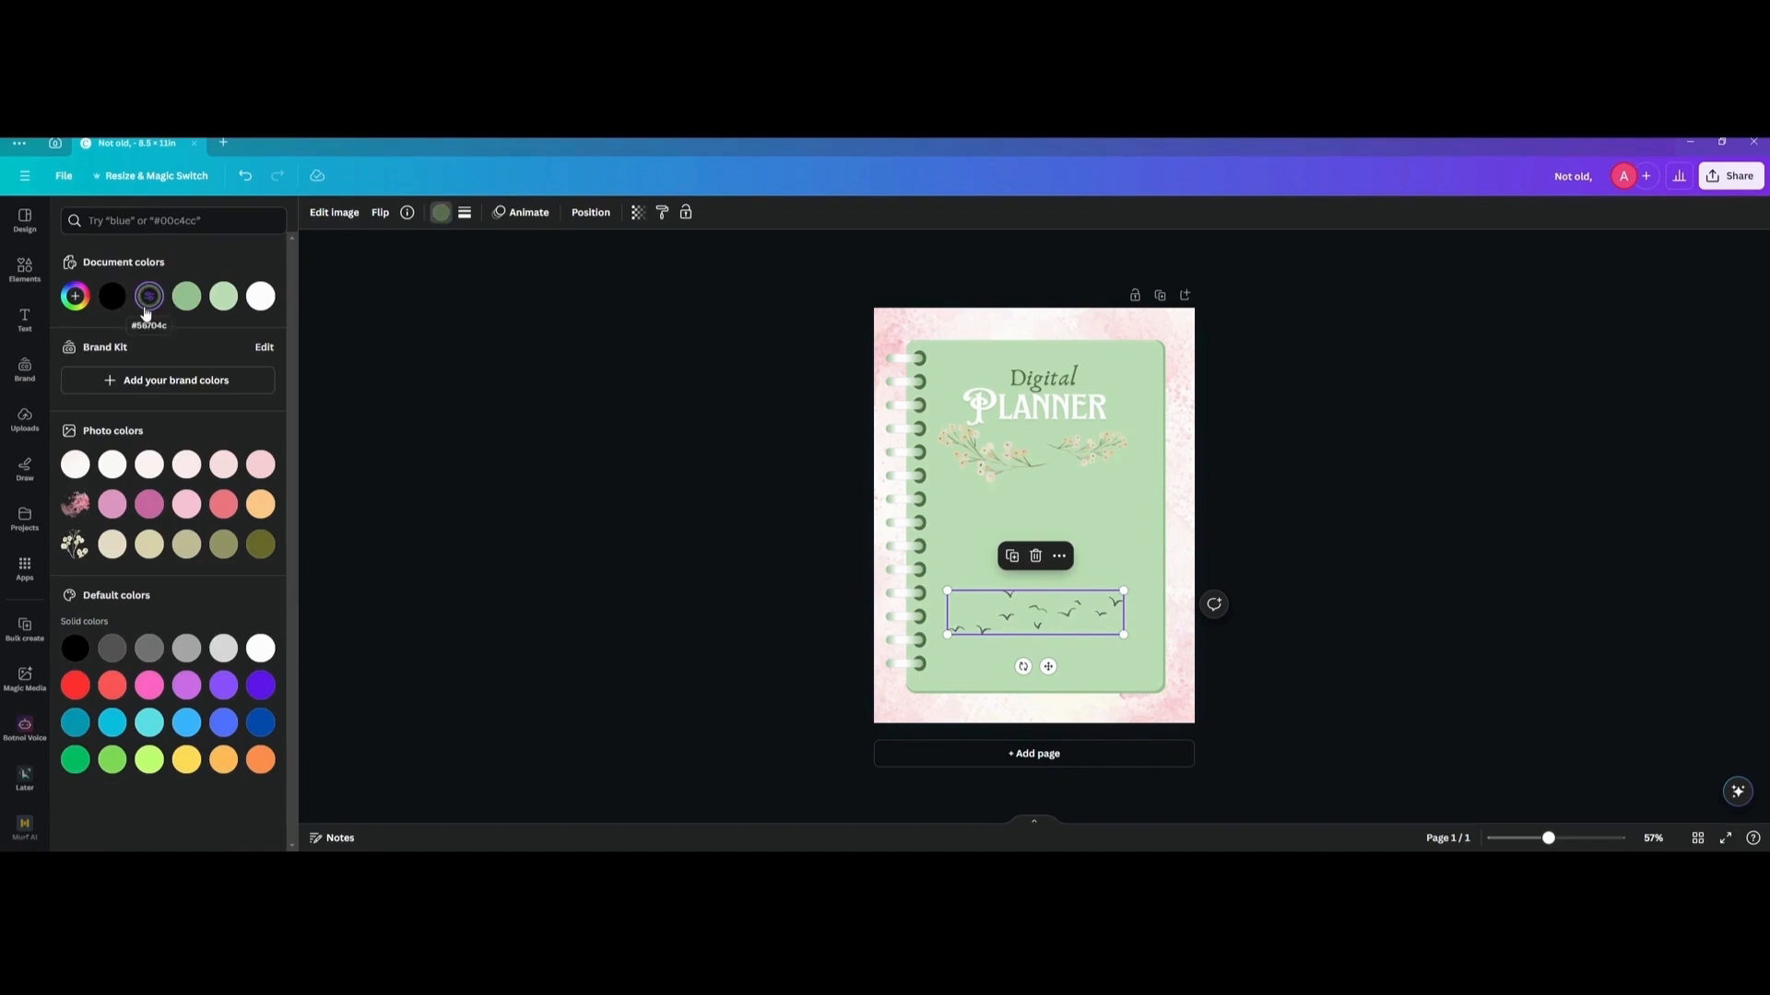
click(636, 422)
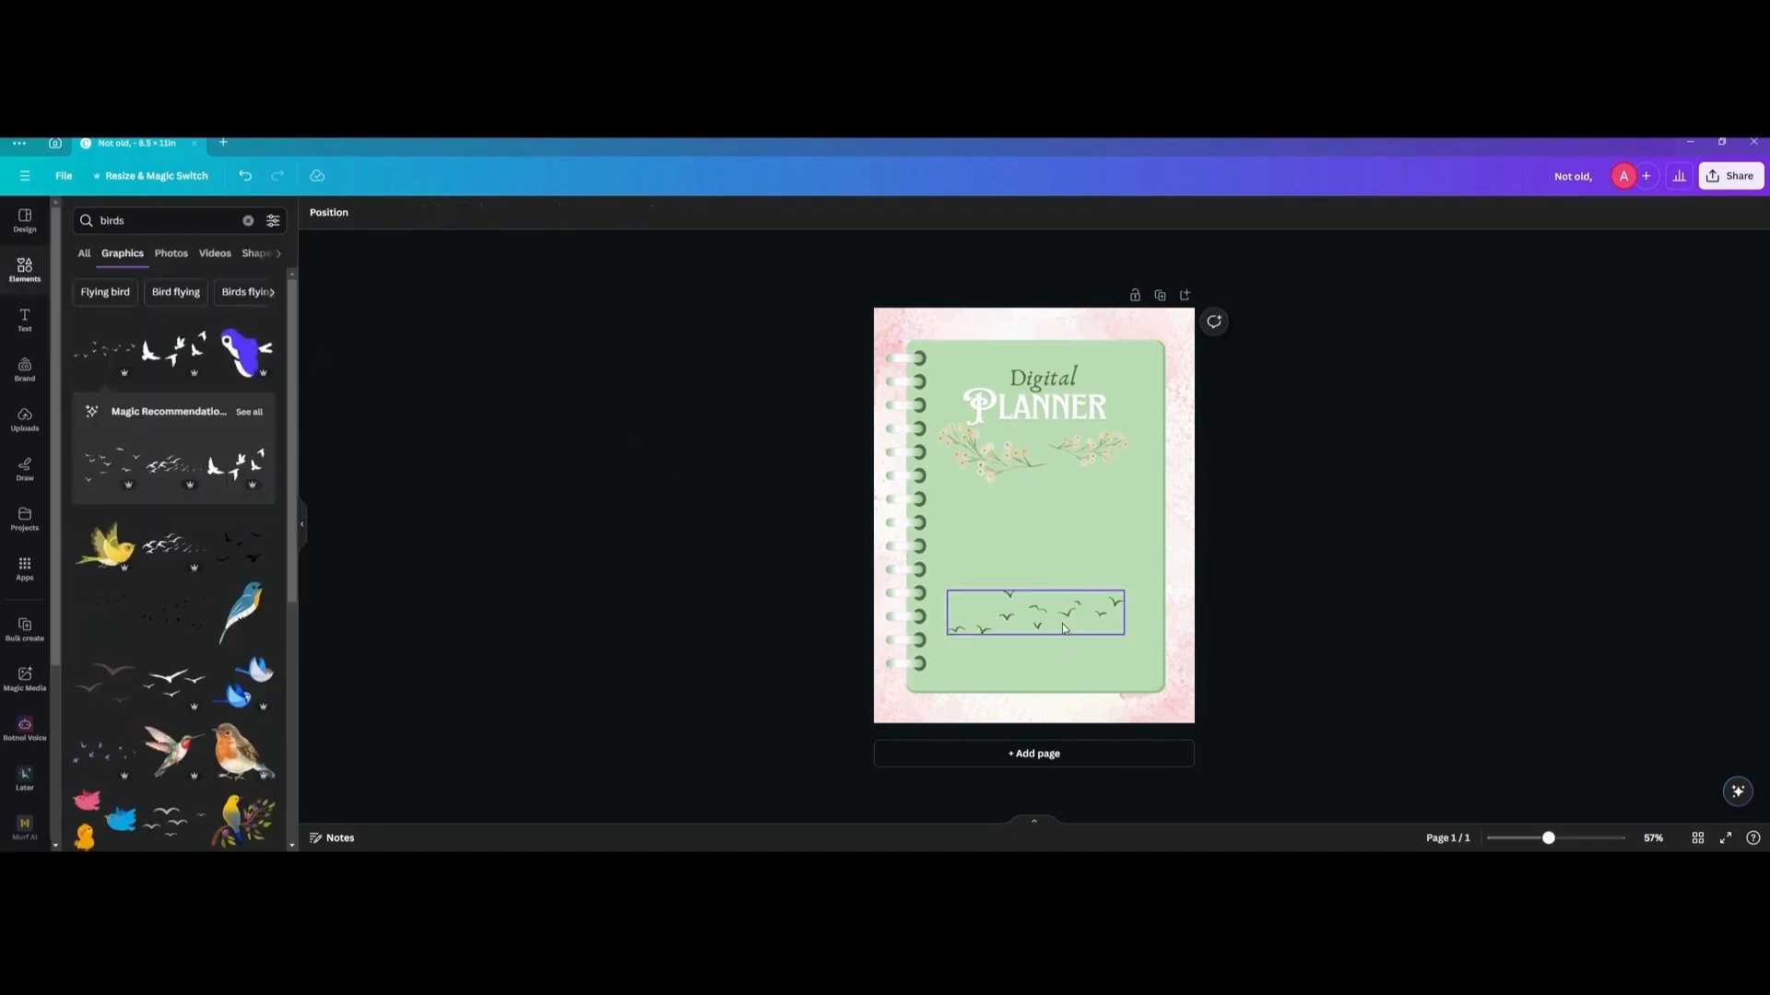
drag(1064, 608, 1064, 631)
click(620, 461)
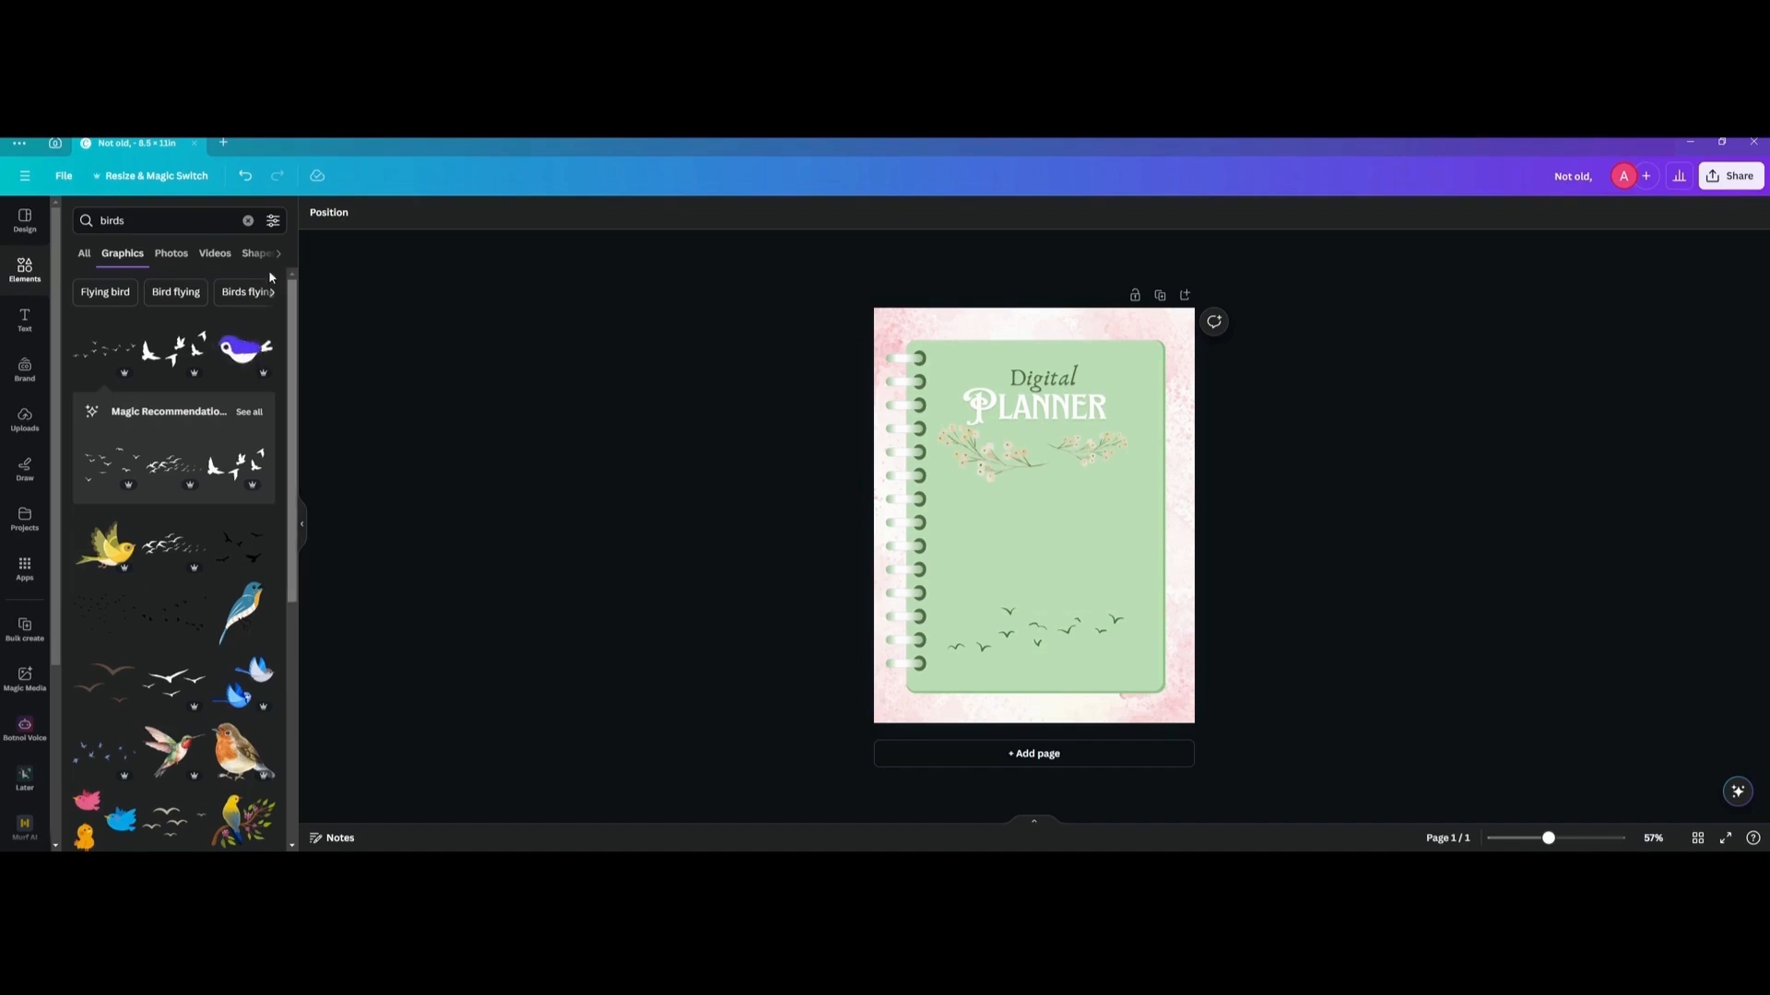
Clear the element search and add a small dark green rounded rectangle as a tab overlapping the notebook's upper right edge.
double_click(189, 223)
key(BackSpace)
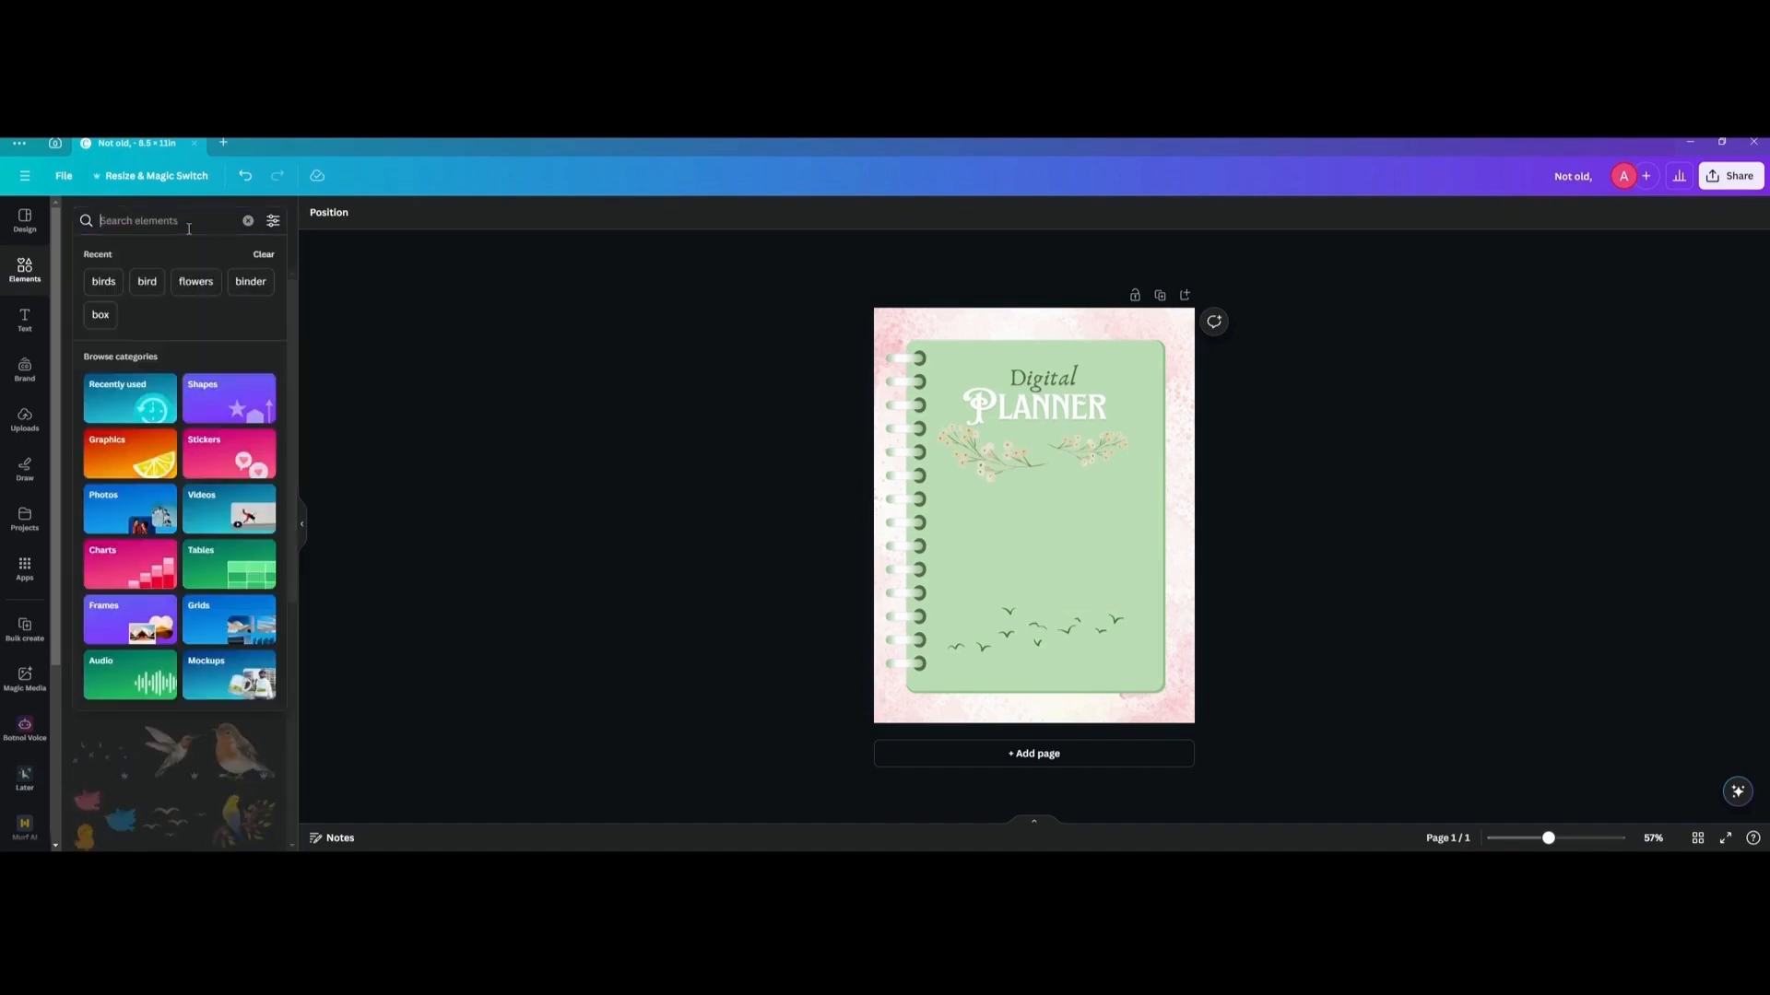
key(Escape)
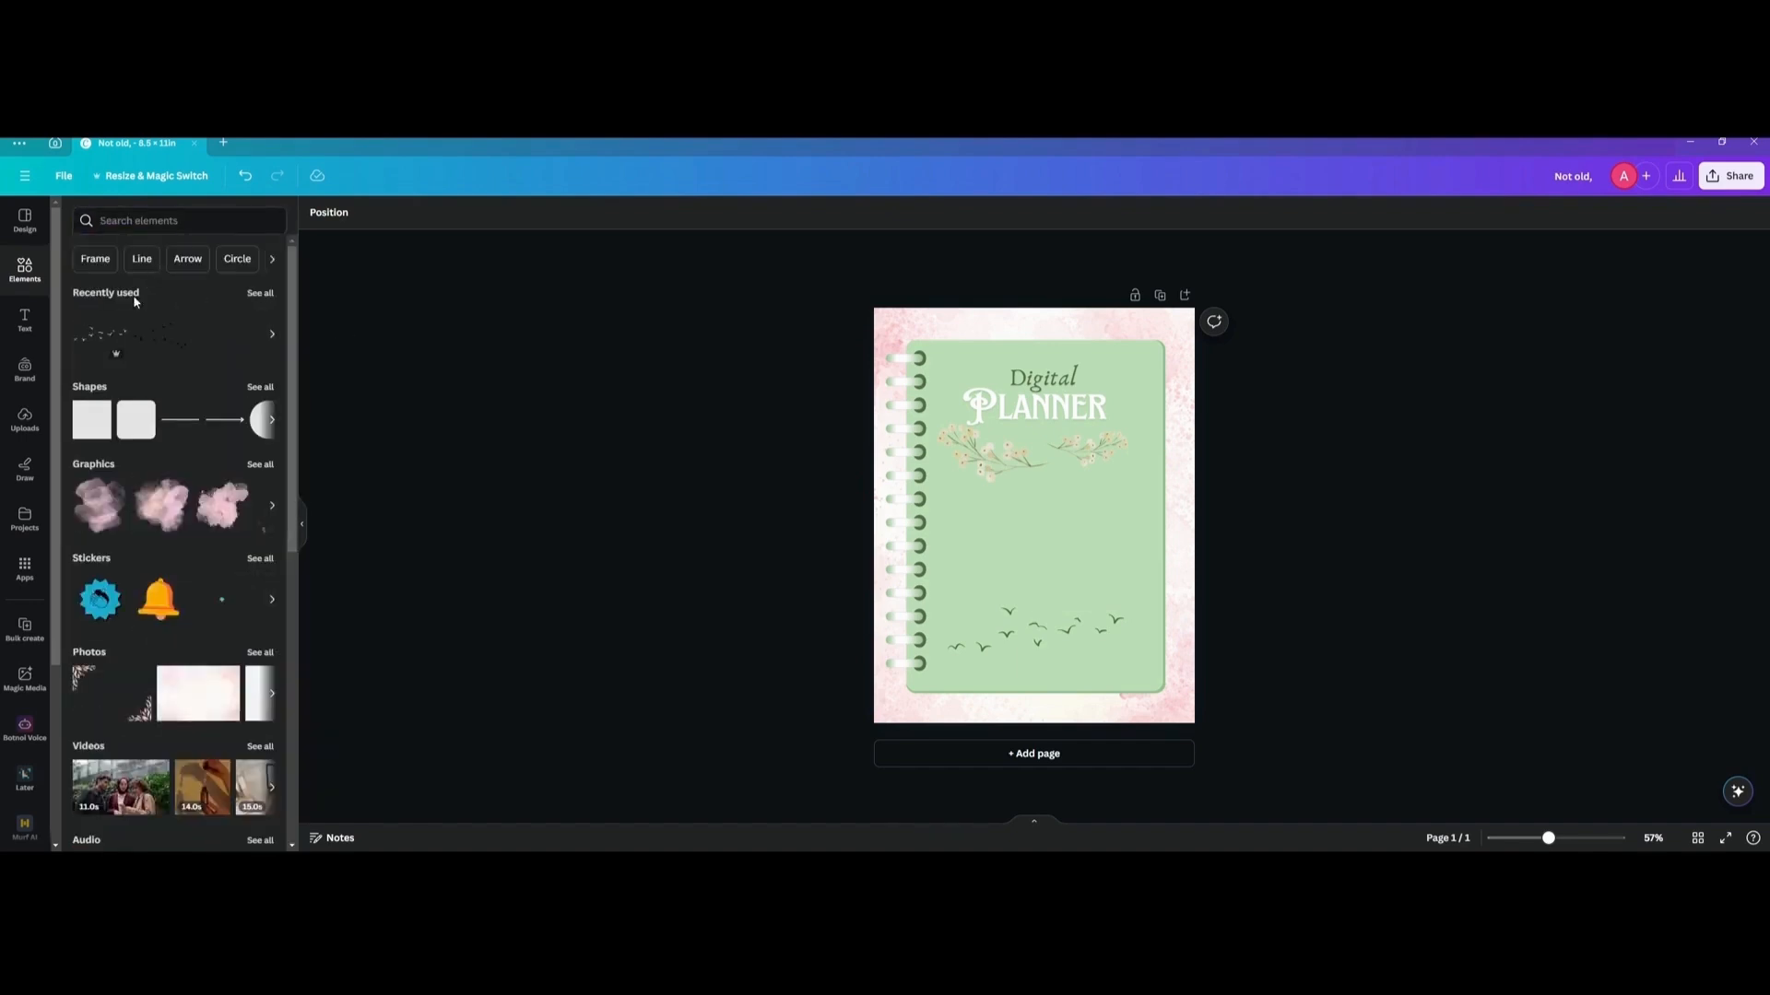
click(100, 334)
drag(1021, 519, 1148, 367)
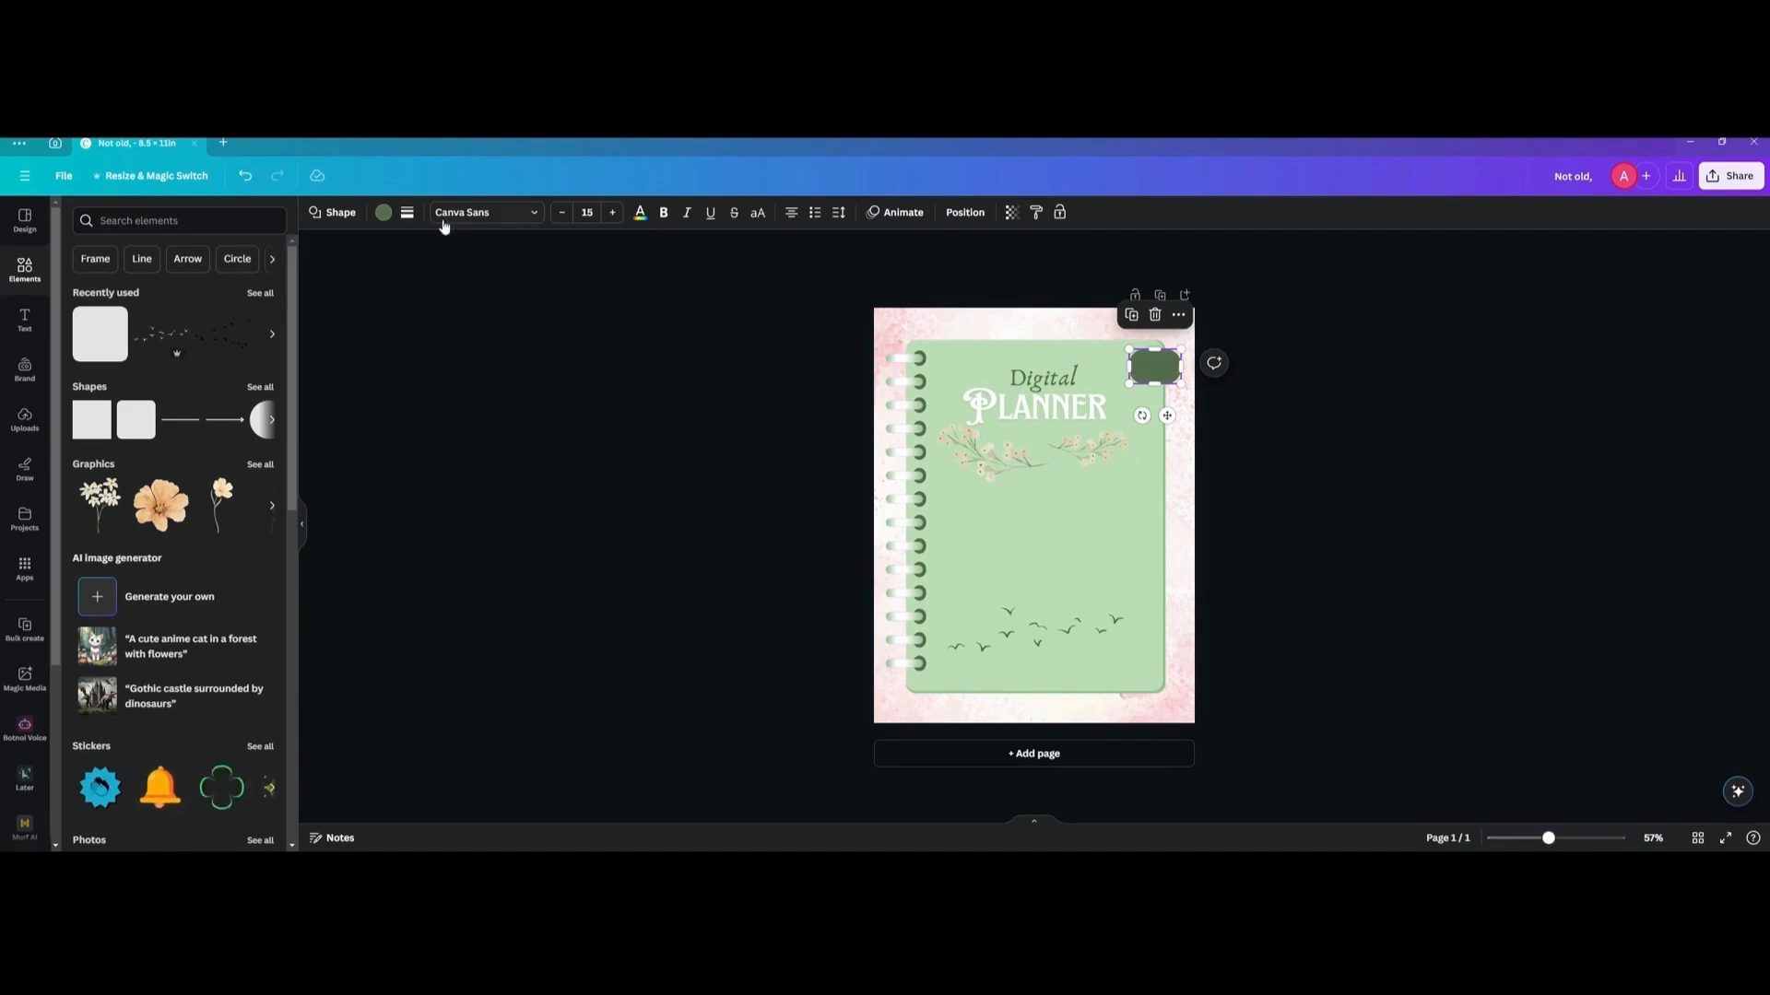
Adjust the corner rounding of the dark green tab.
click(406, 211)
drag(476, 351, 479, 352)
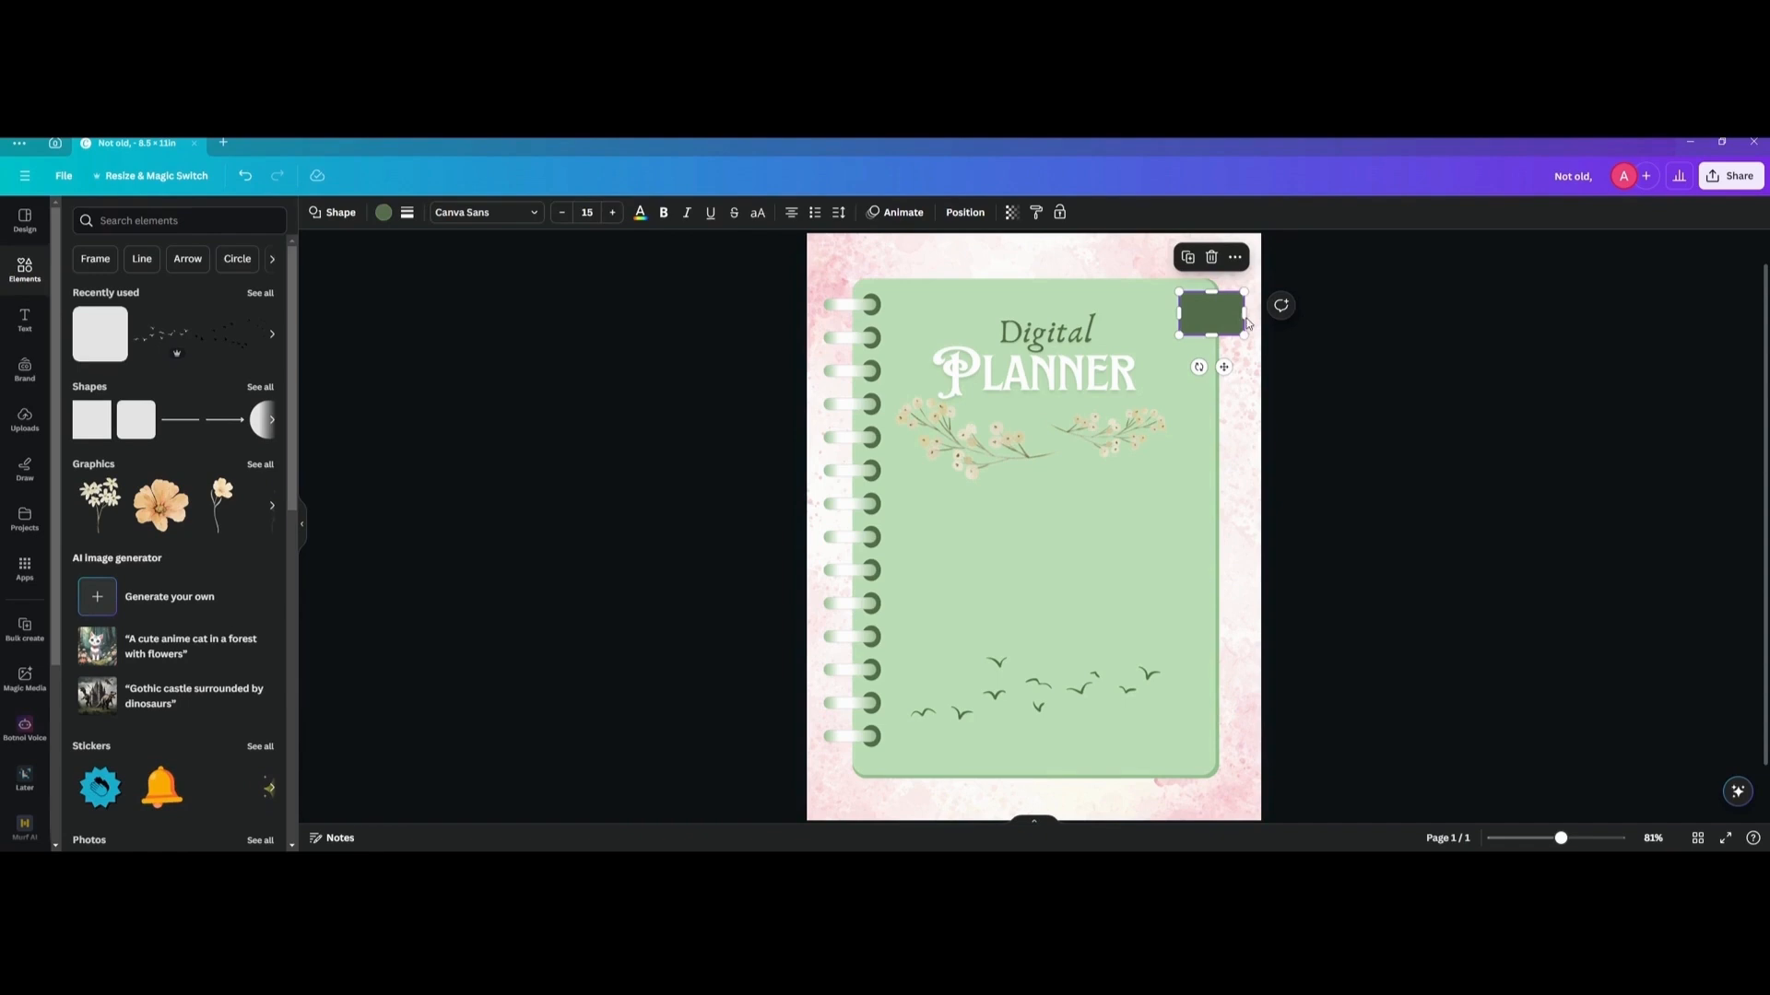
click(1349, 322)
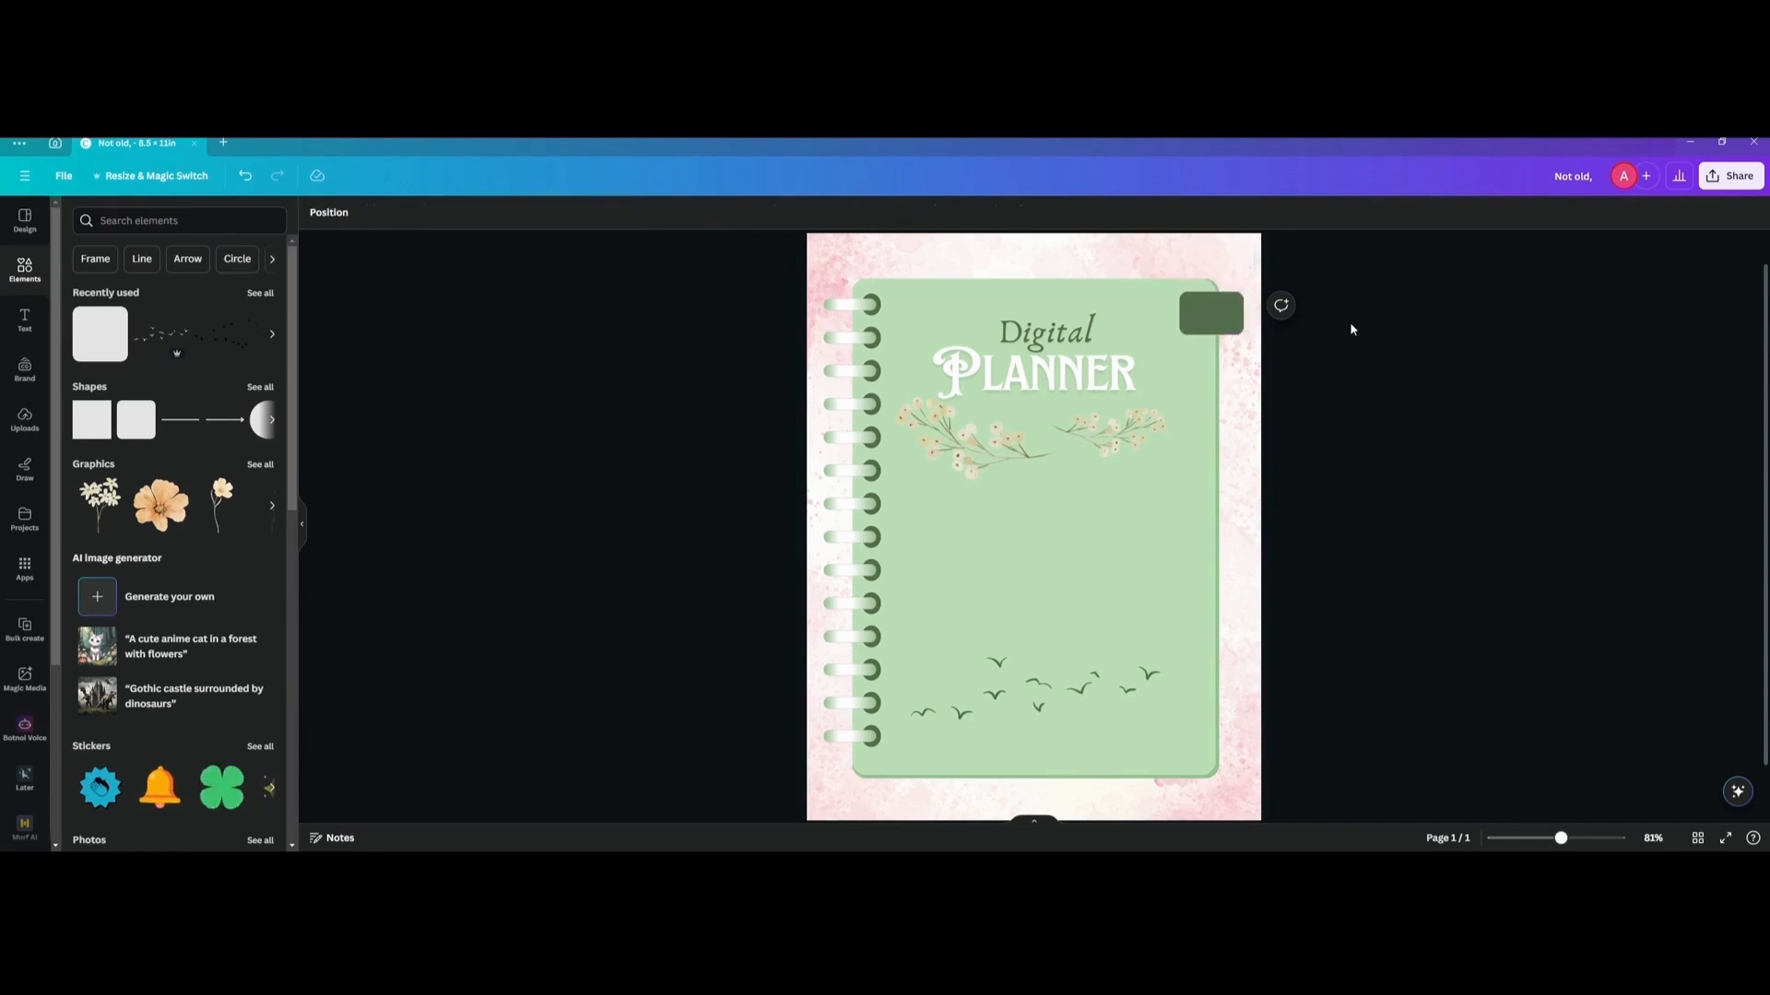
Duplicate the dark green tab downward into an evenly spaced vertical column of twelve along the notebook's right edge.
click(1210, 323)
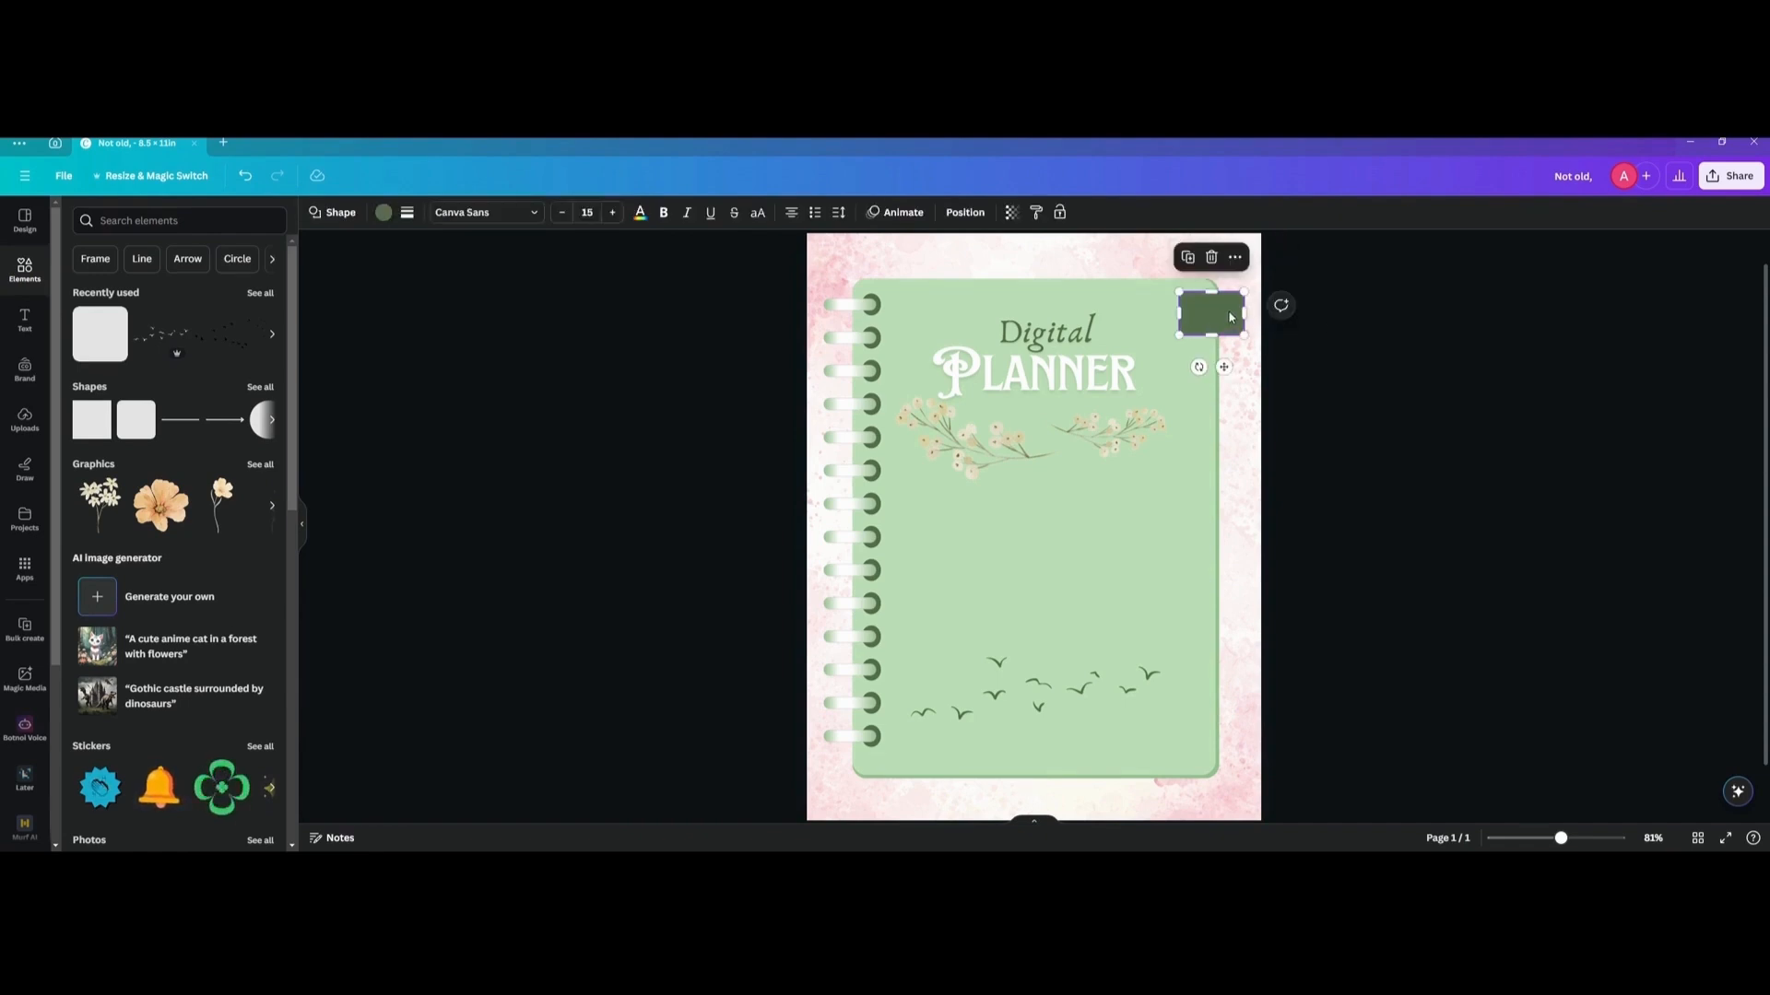
drag(1229, 313, 1219, 364)
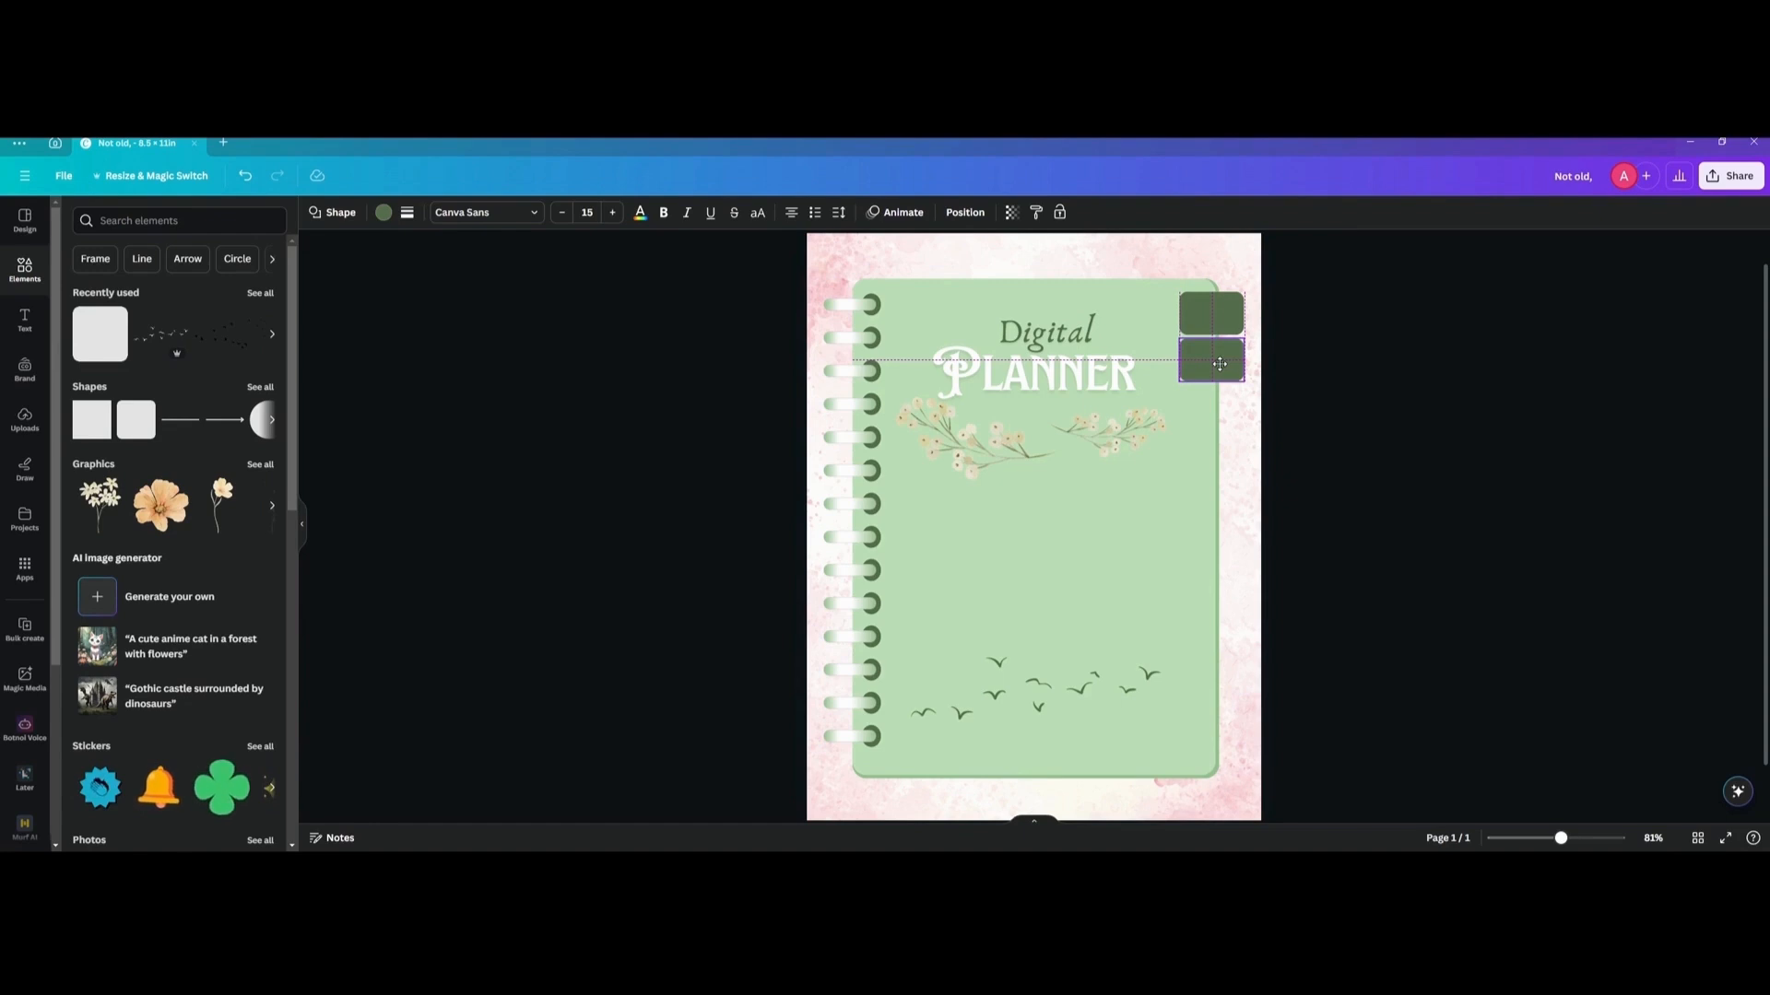
key(ctrl+d)
key(ctrl+d)
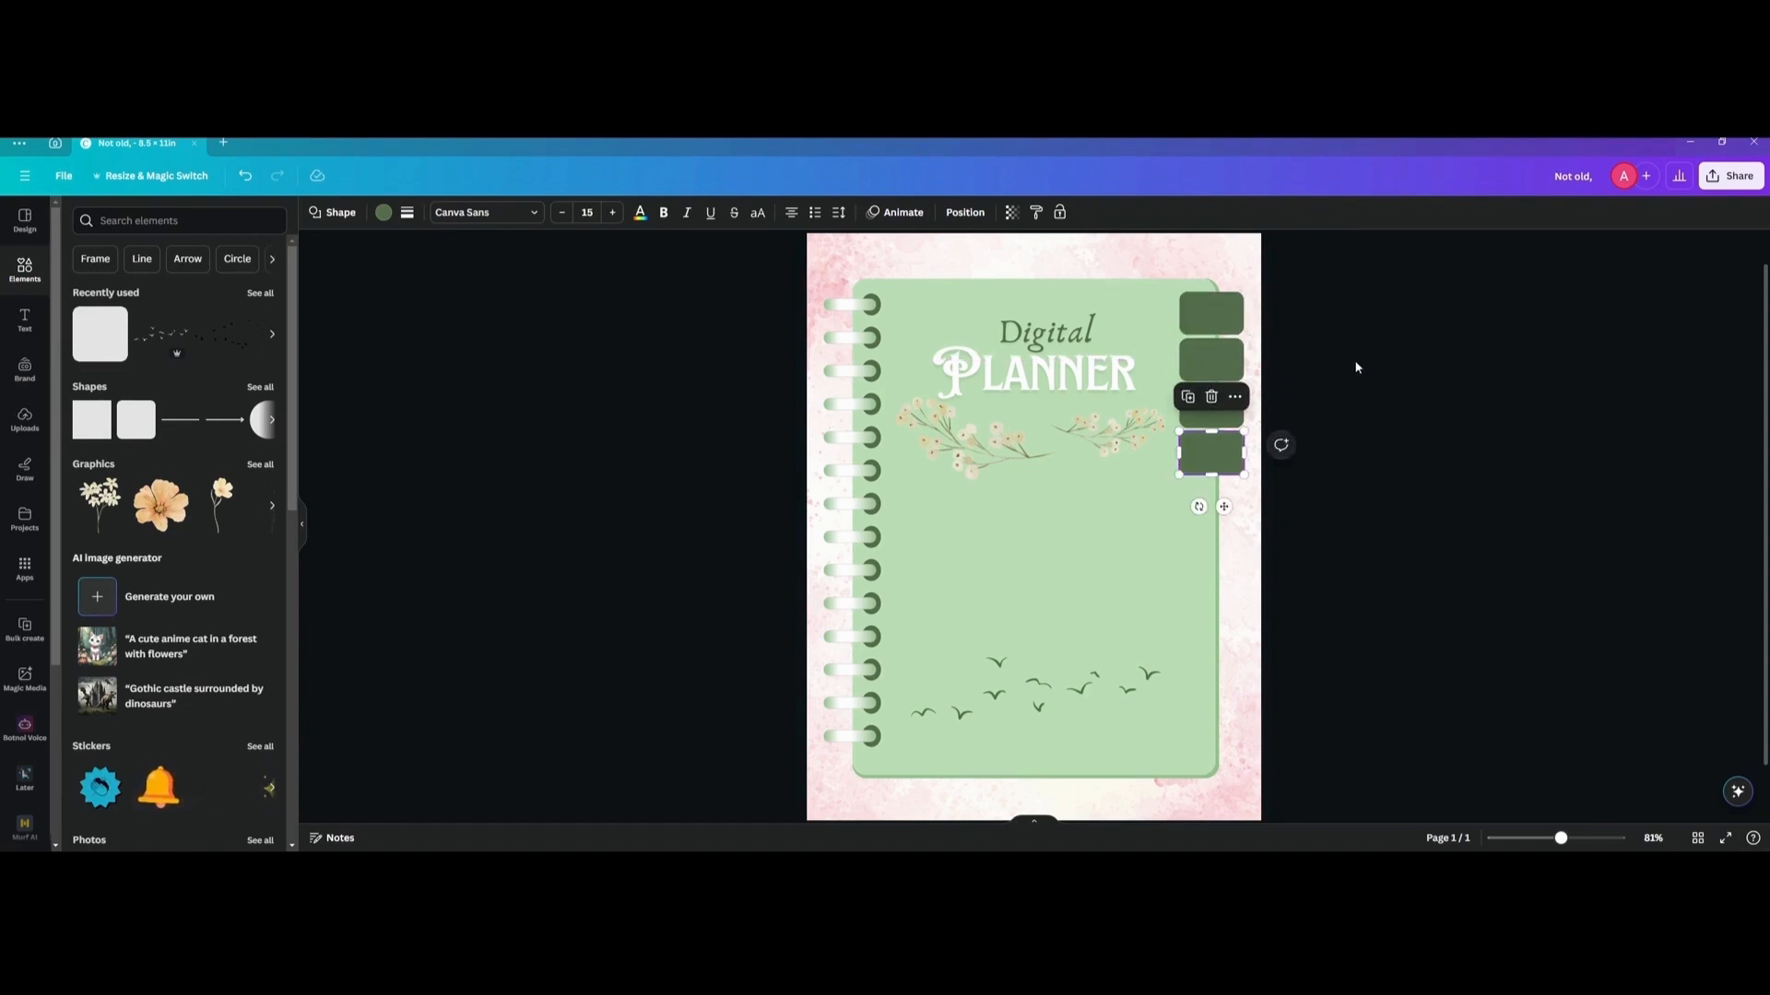
key(ctrl+d)
key(ctrl+d)
key(ctrl+d)
key(ctrl+d)
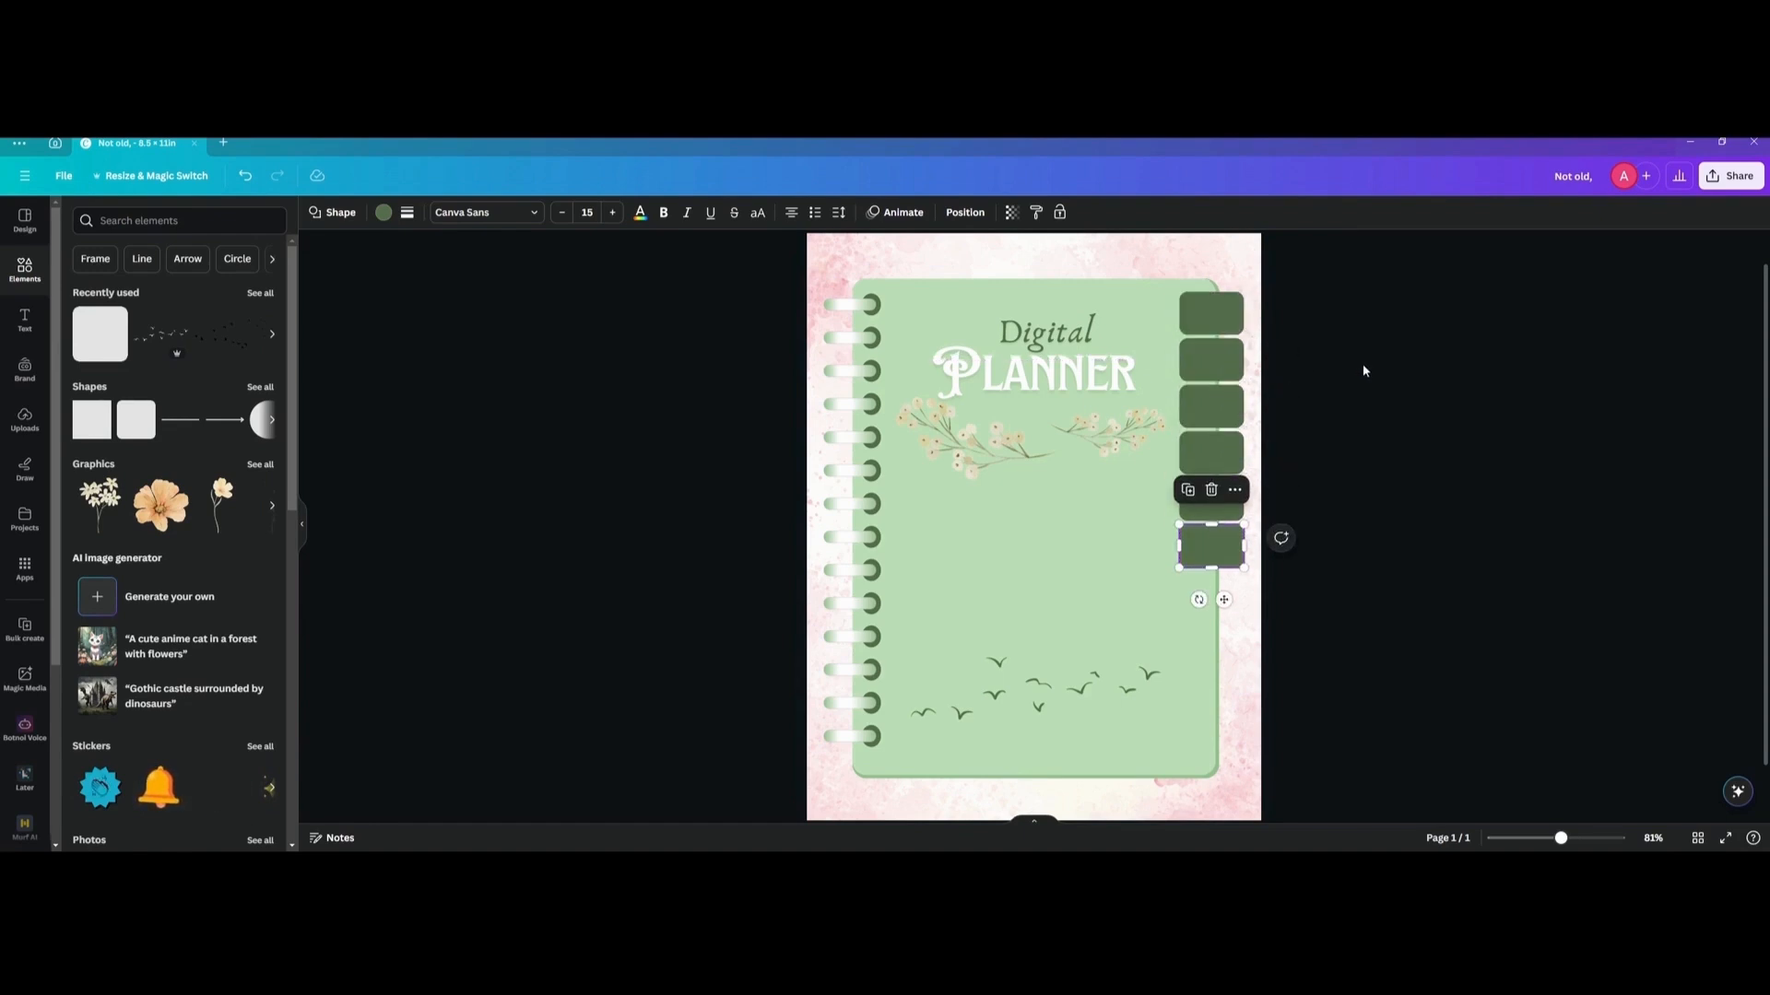
key(ctrl+d)
key(ctrl+d)
key(ctrl+d)
key(ctrl+d)
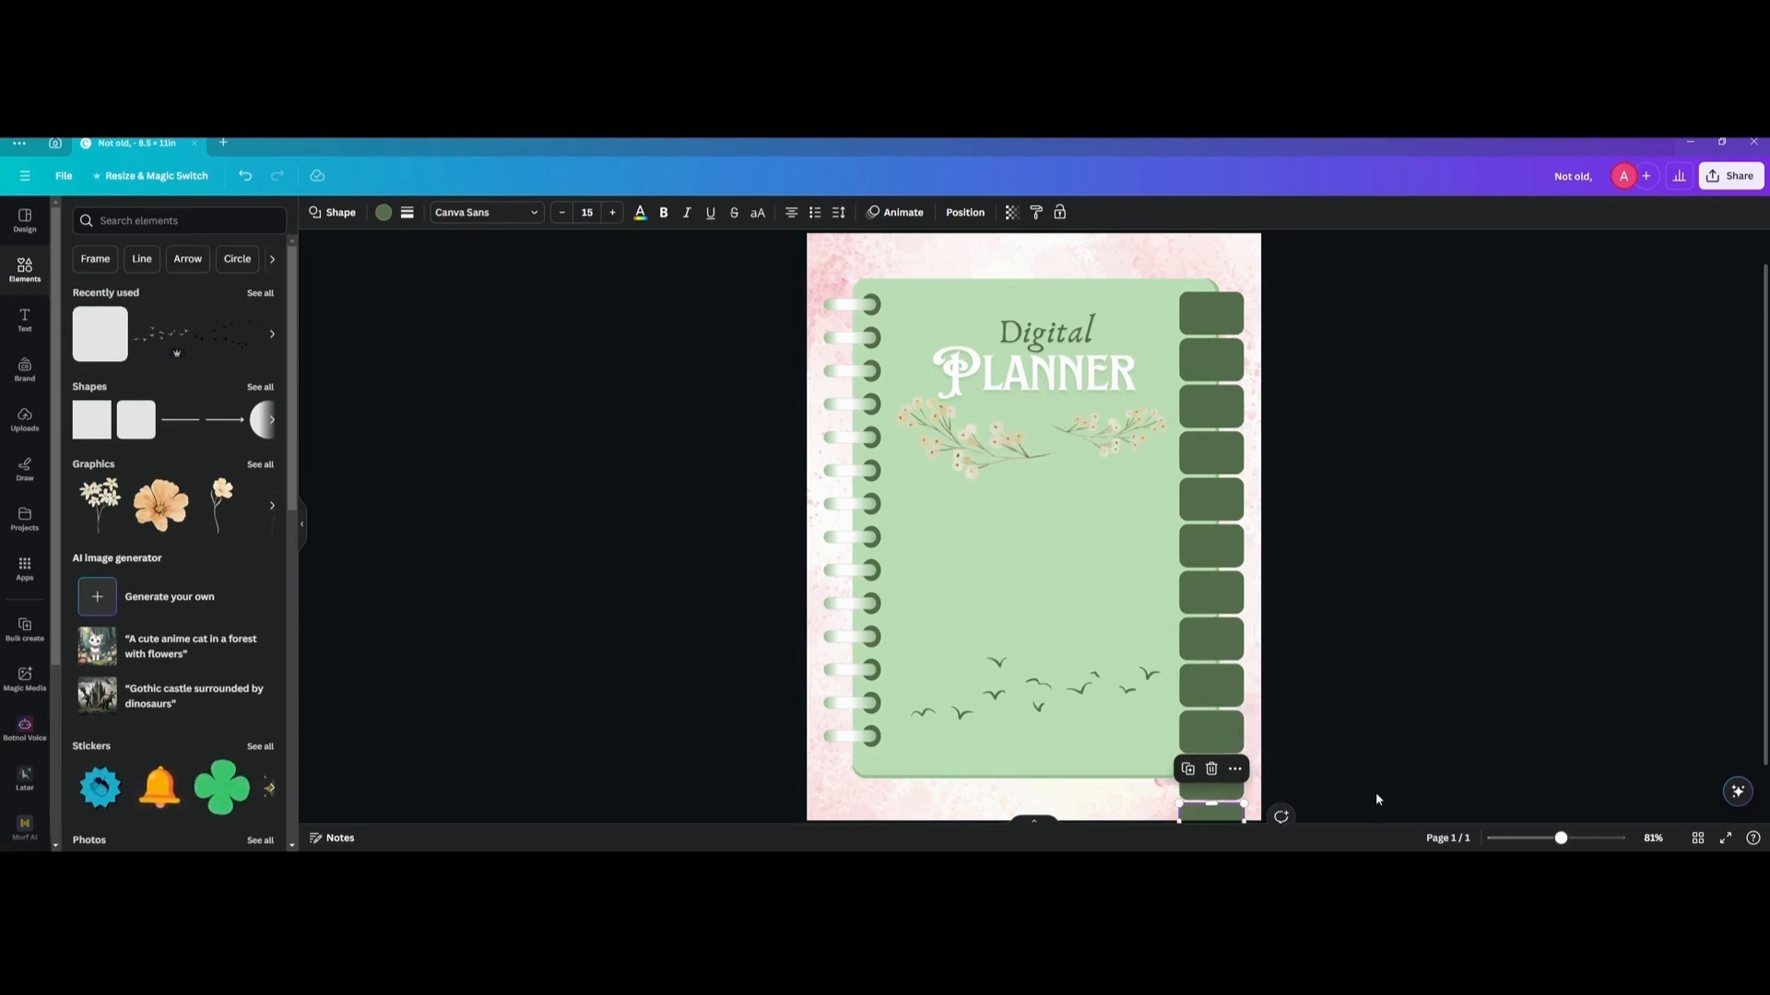
Select only the twelve tabs, scale them together to fit within the notebook's height, and align the column along its right edge.
drag(1339, 802, 1242, 297)
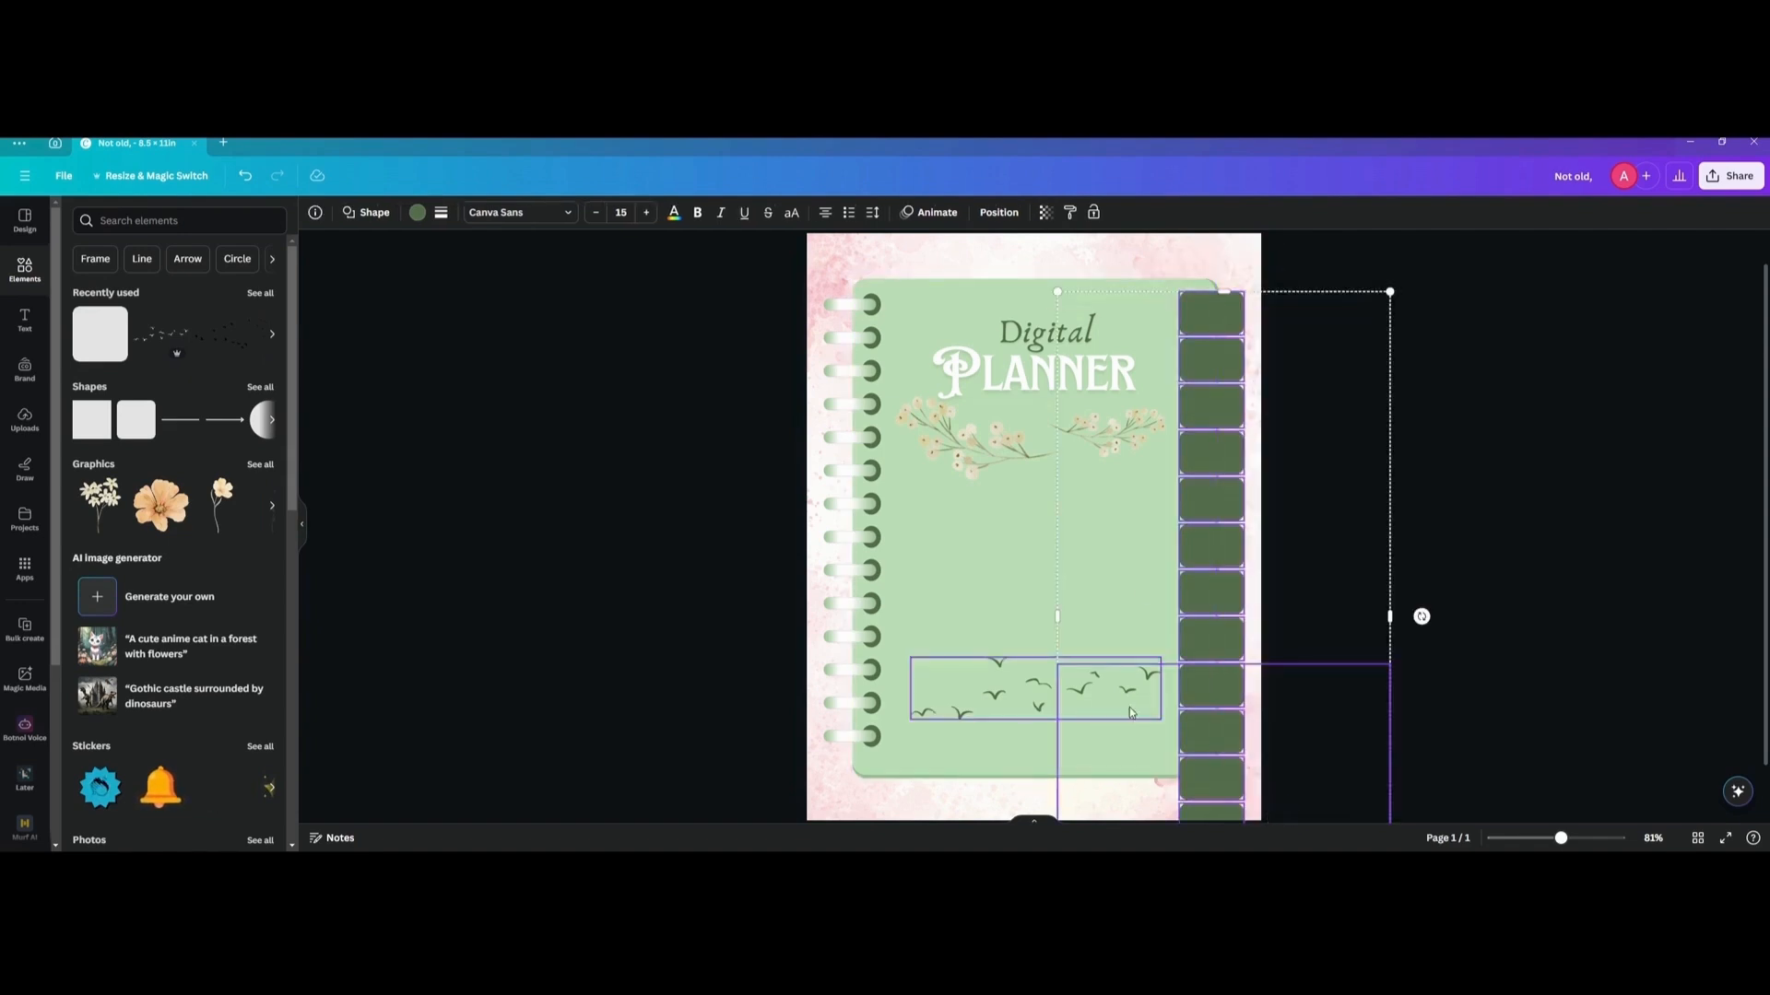
shift+click(1141, 796)
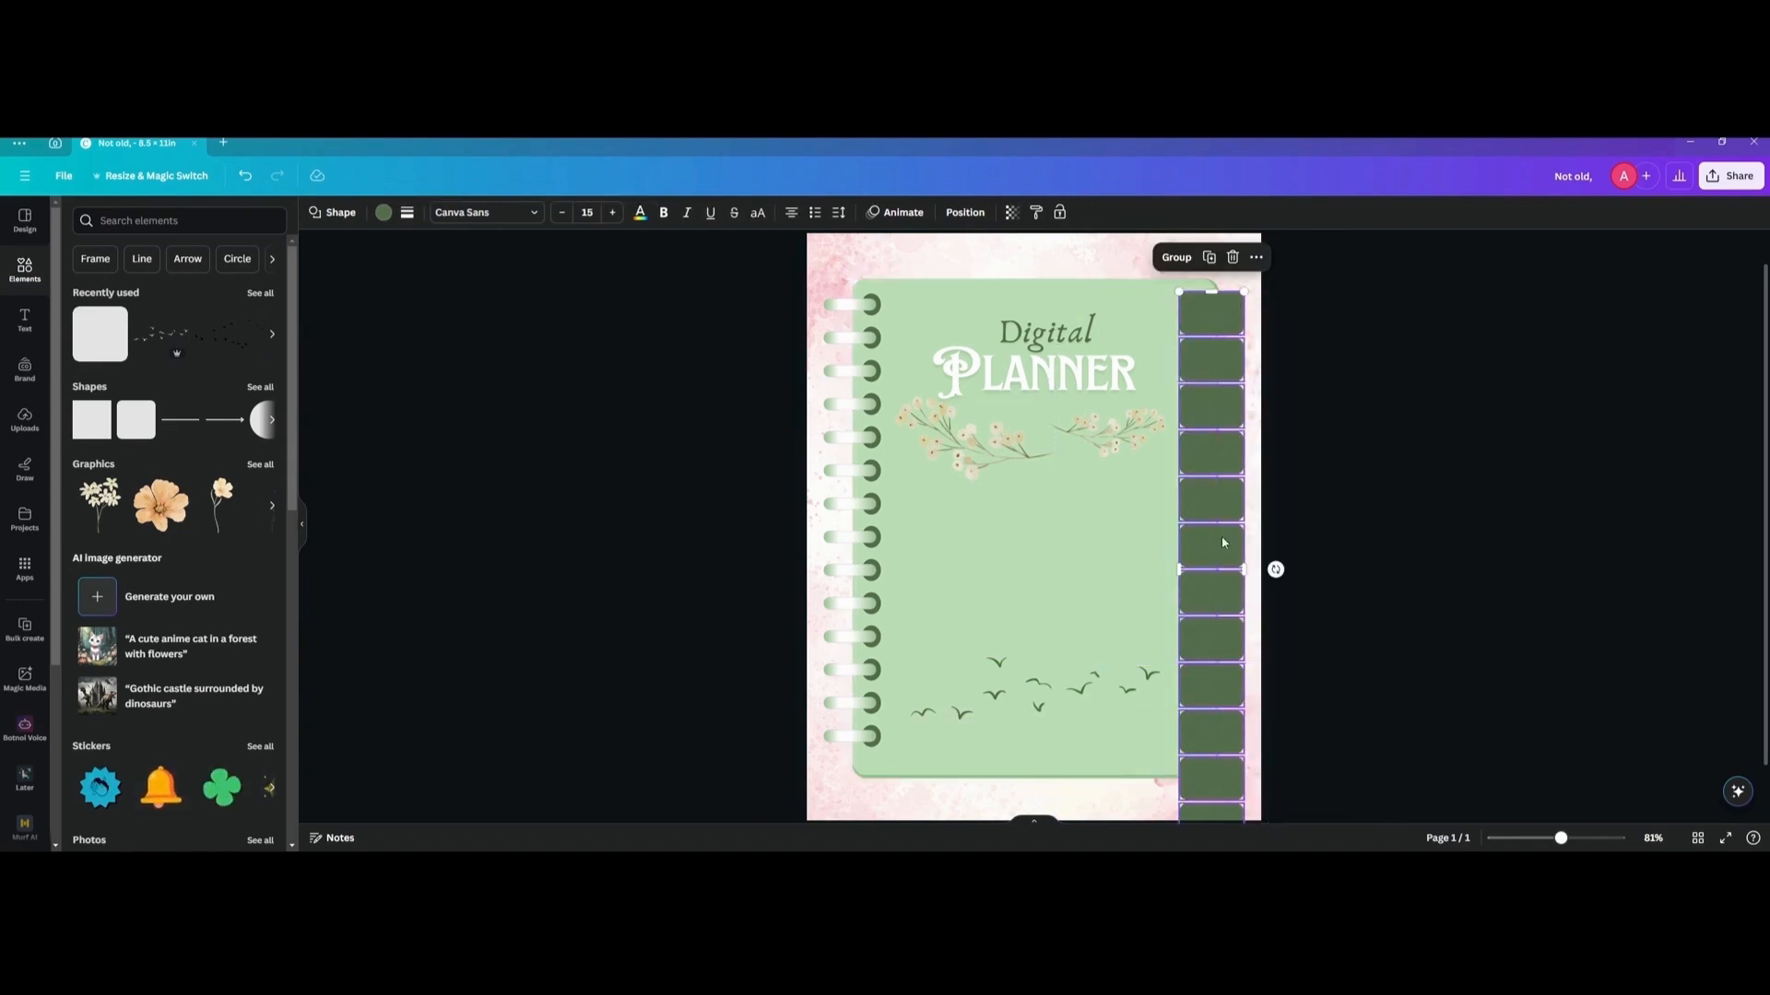
scroll(1200, 761, down, 1)
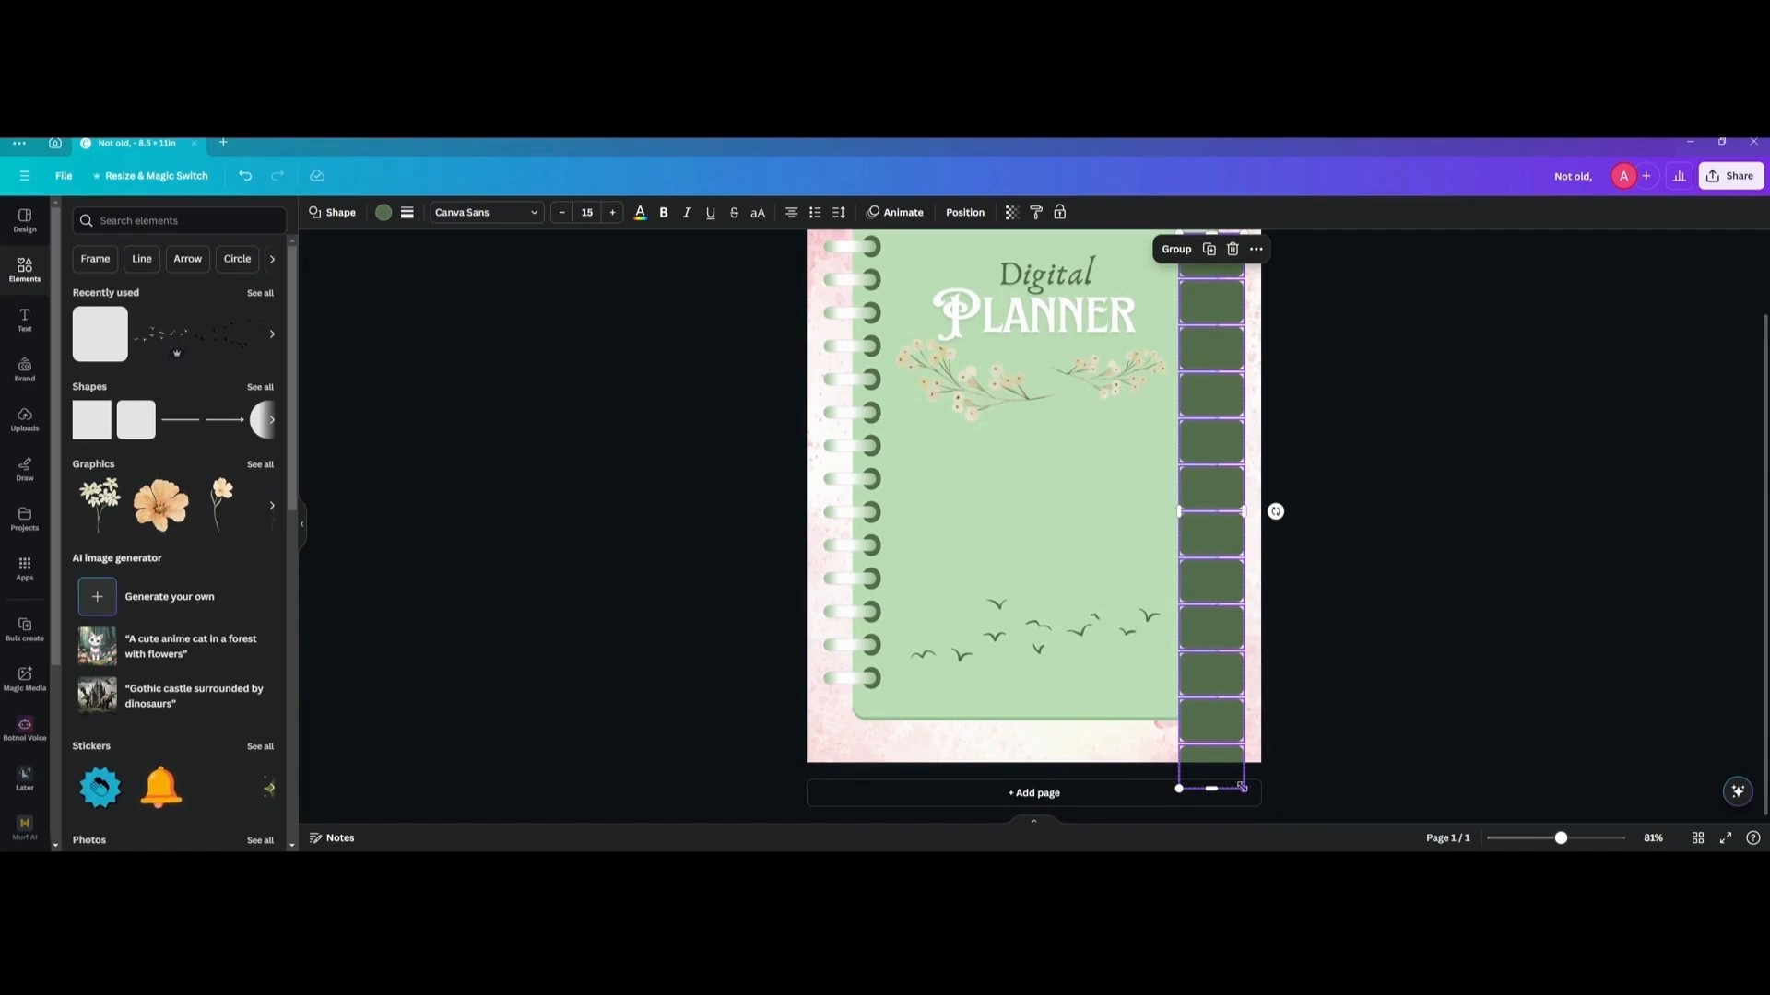
drag(1241, 787, 1234, 705)
scroll(1240, 686, up, 1)
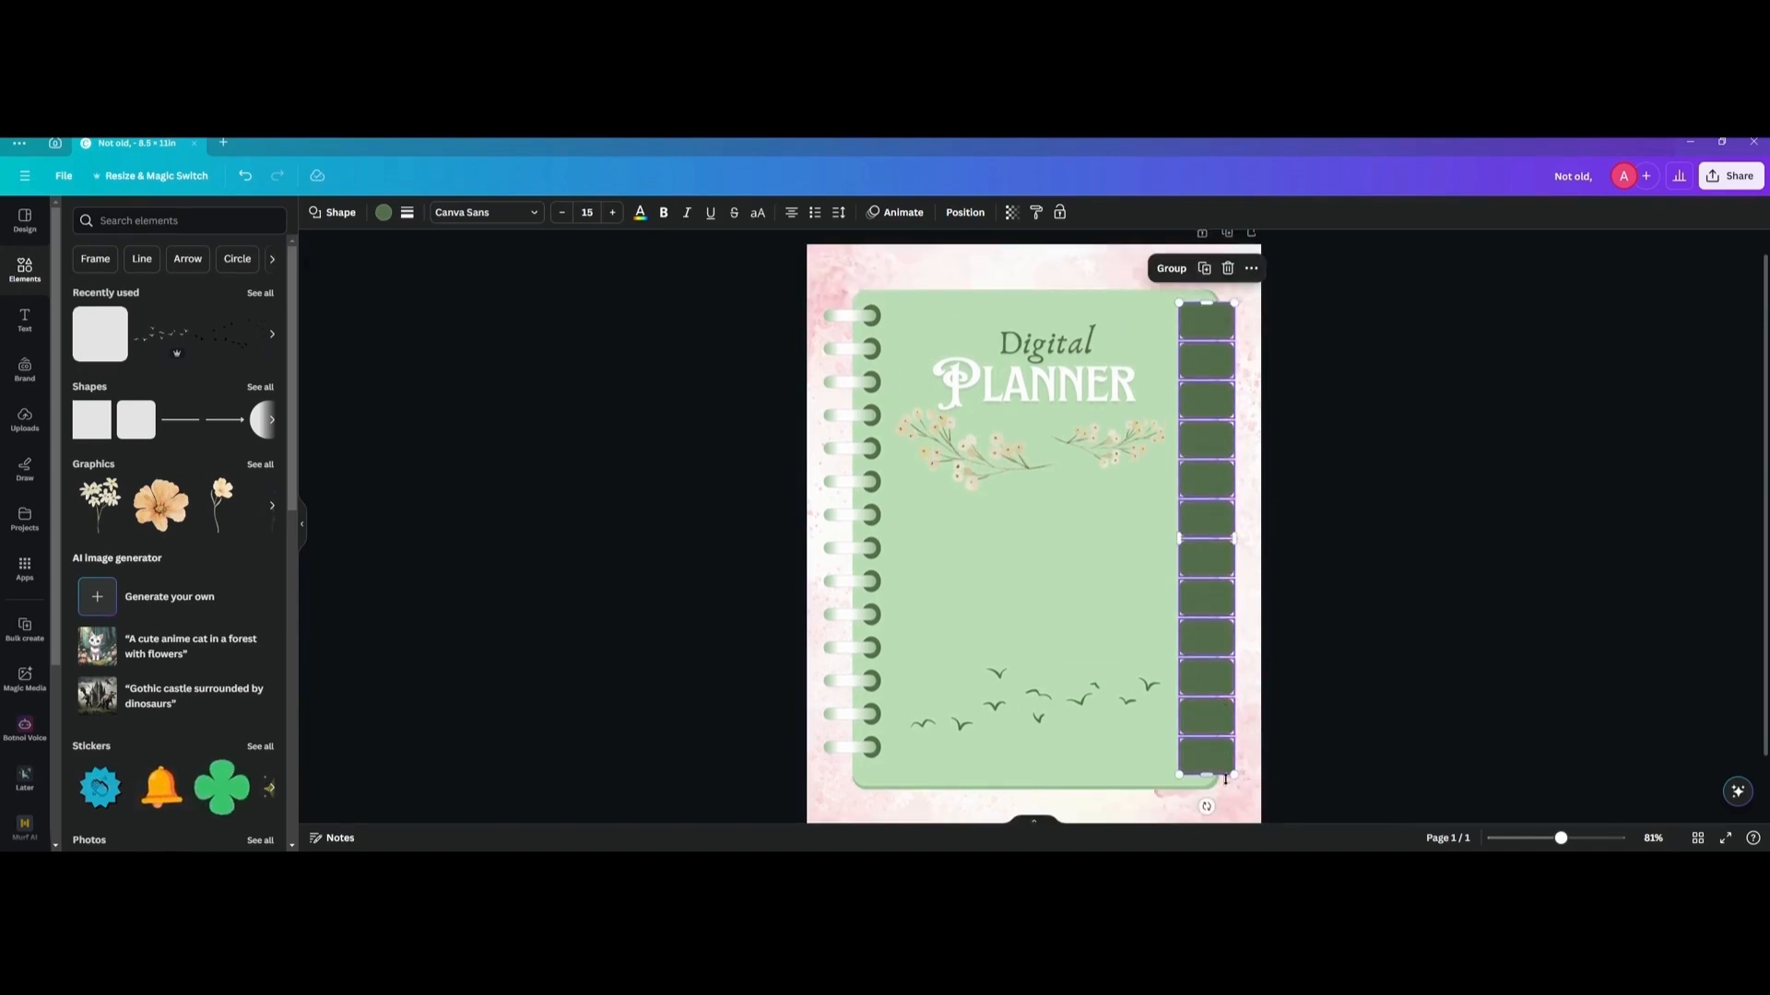
drag(1234, 775, 1227, 715)
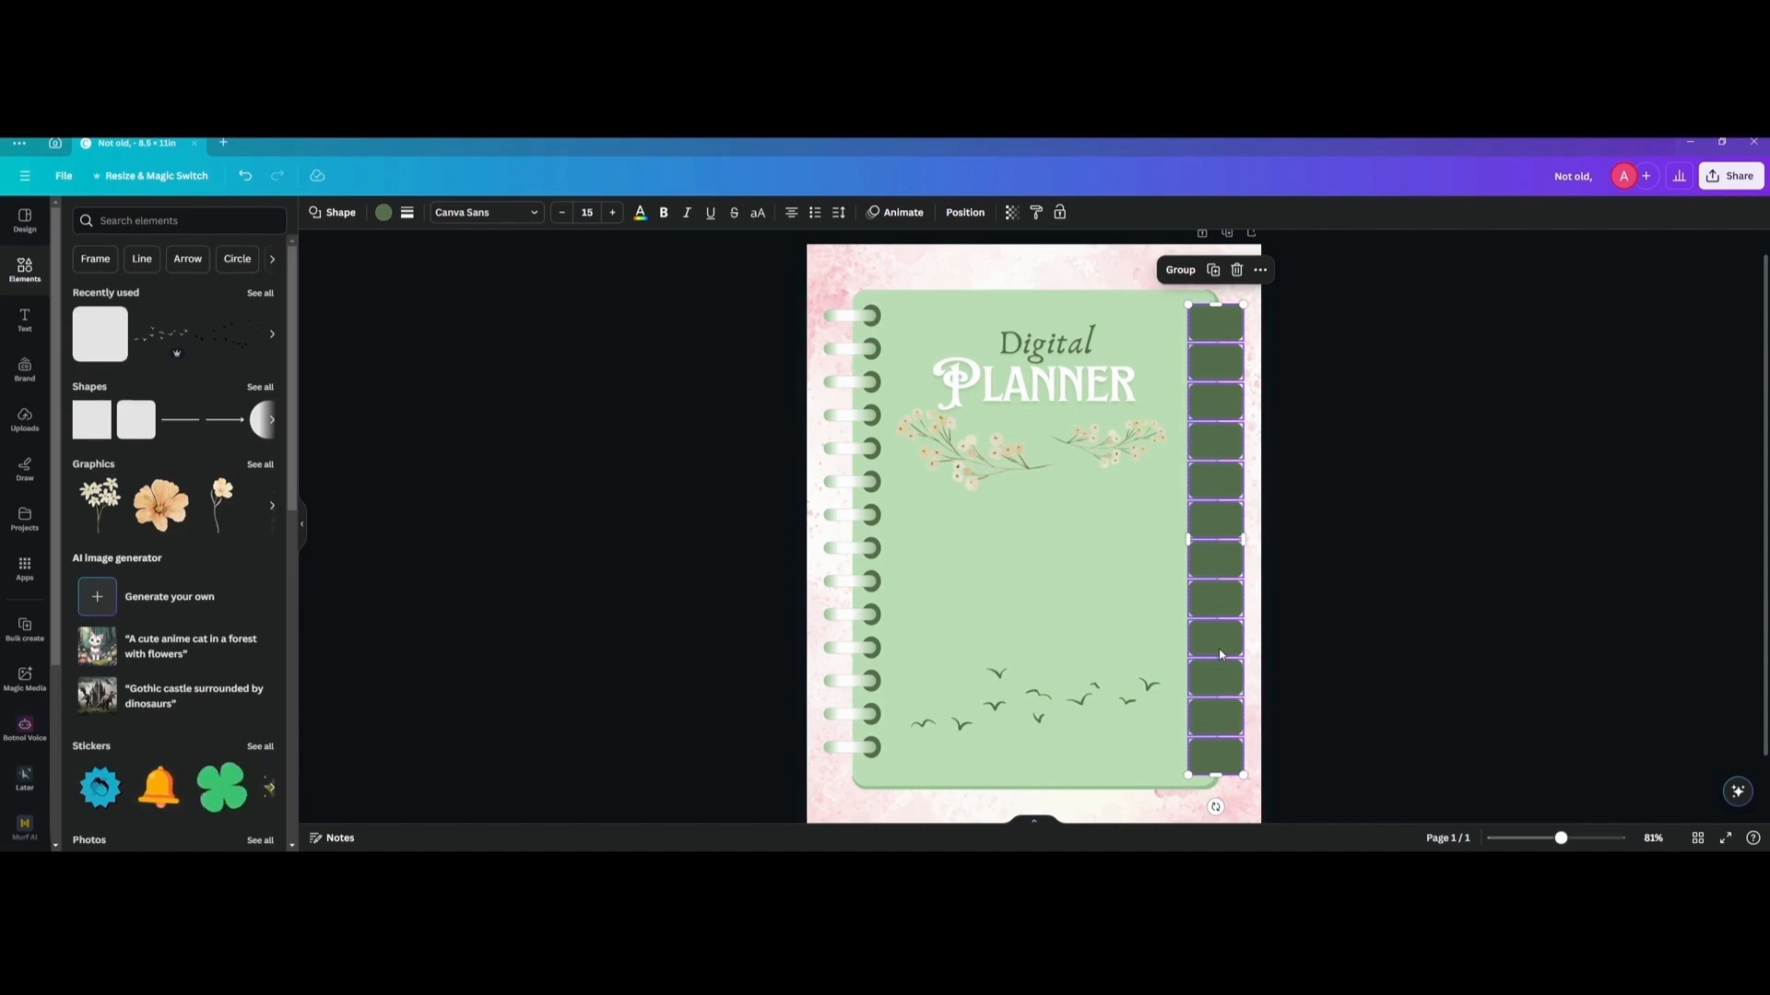
Group the tabs, send them behind the notebook so only their outer halves protrude, and ungroup them.
key(ctrl+g)
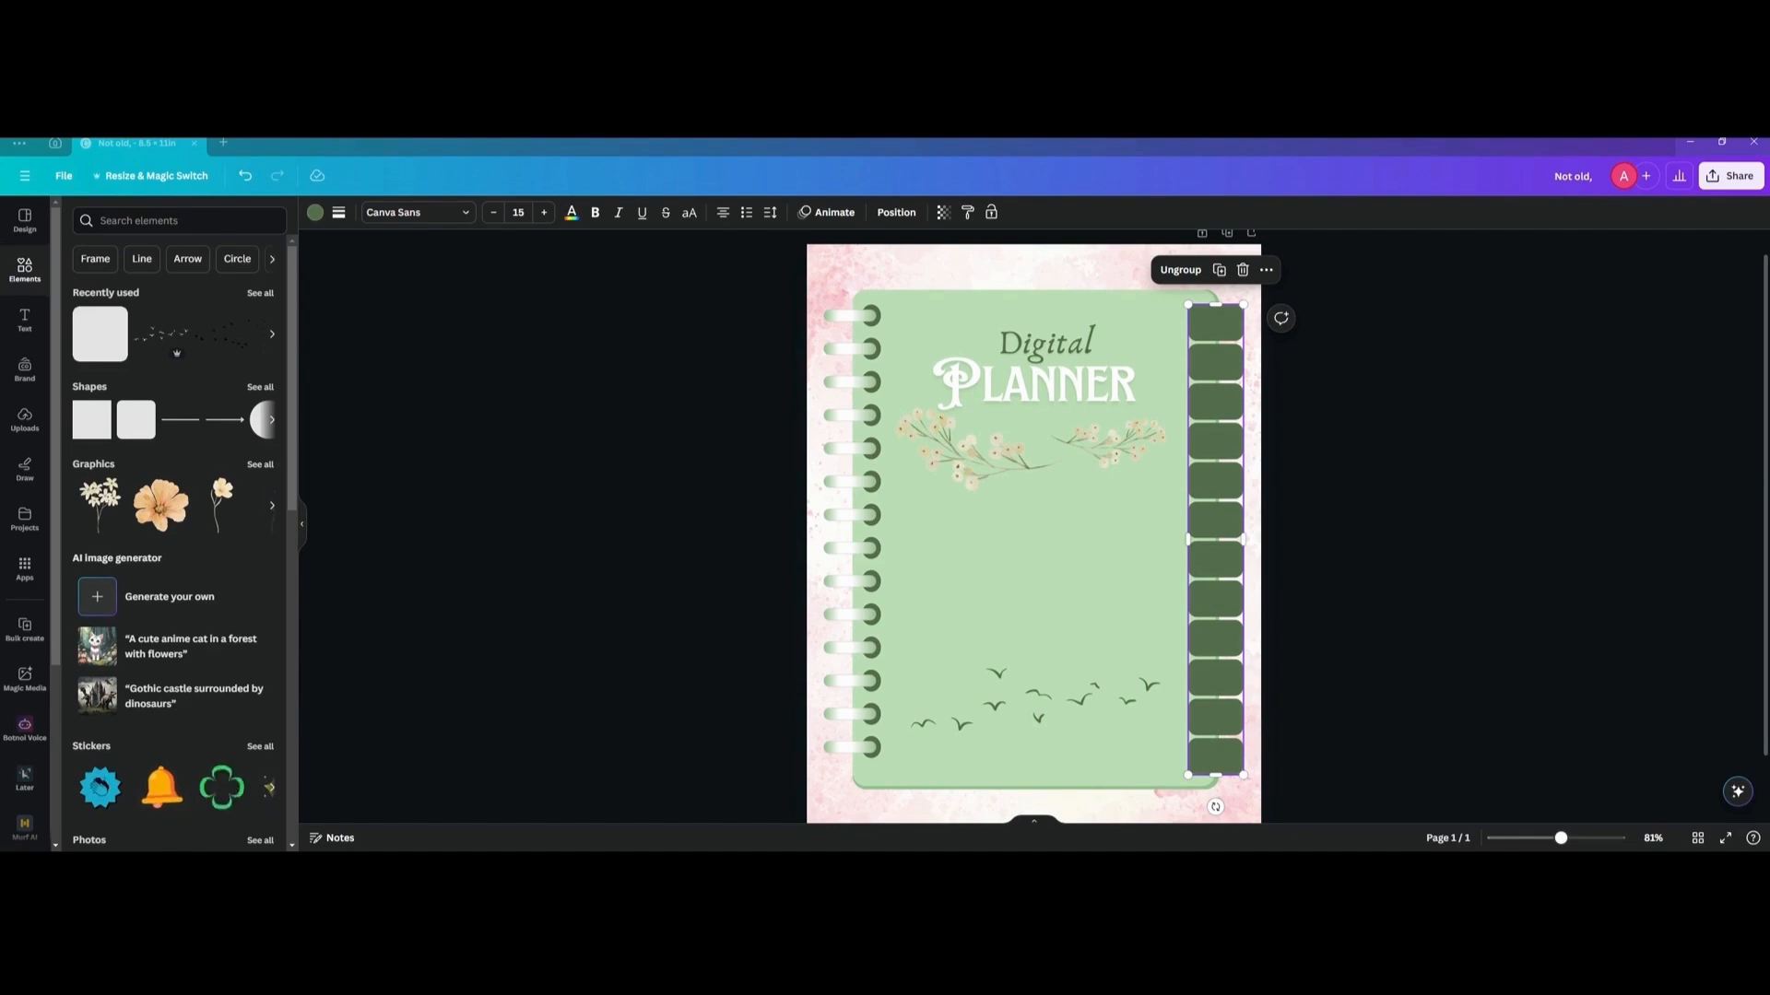
click(1225, 365)
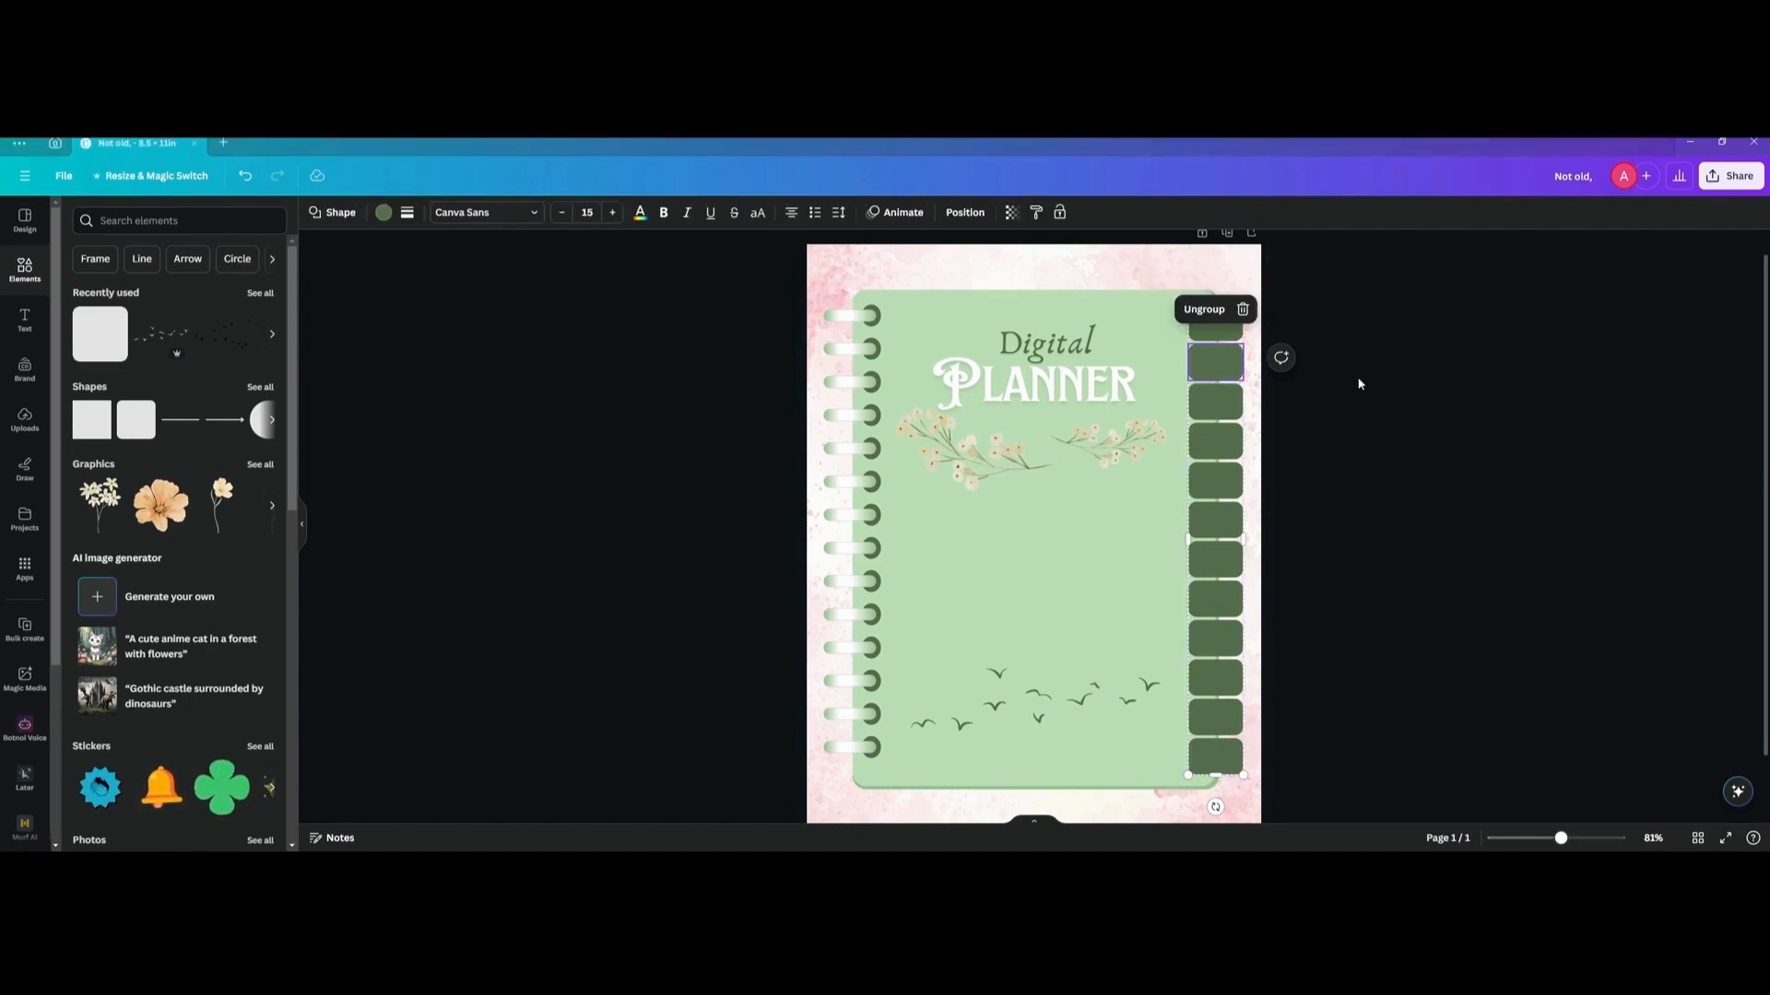
click(1253, 381)
double_click(1236, 379)
click(1238, 381)
click(1211, 365)
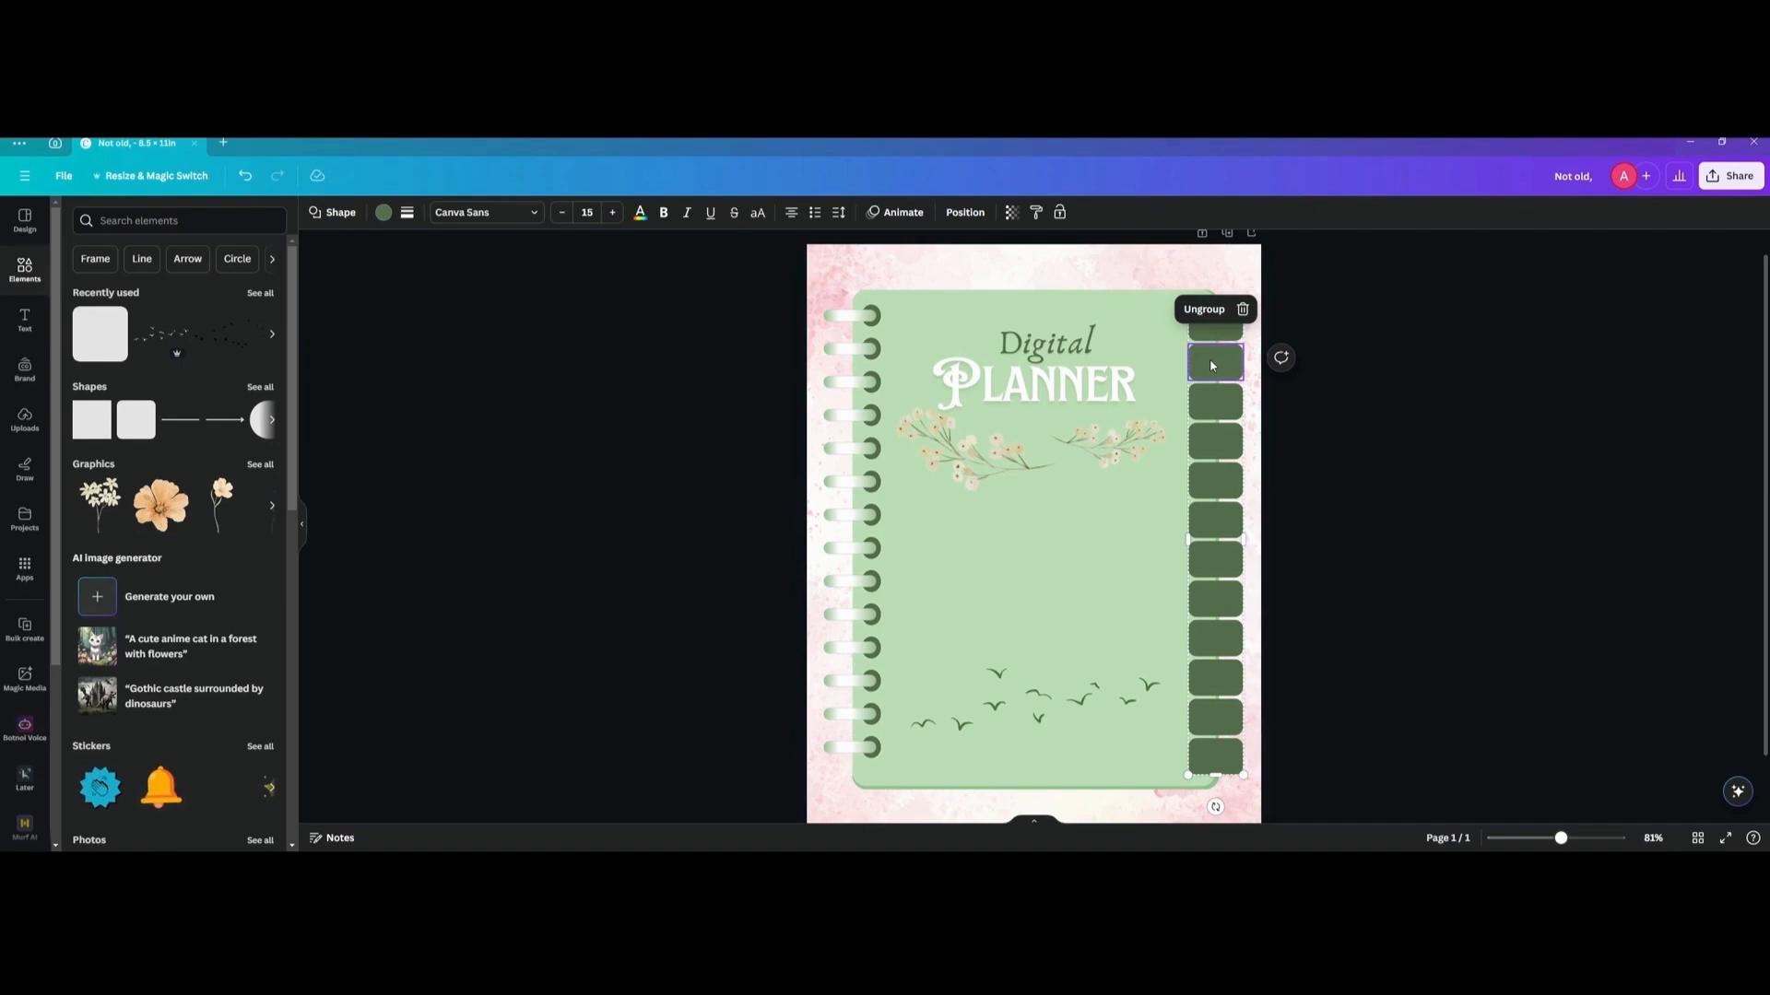
key(ctrl+[)
key(ctrl+[)
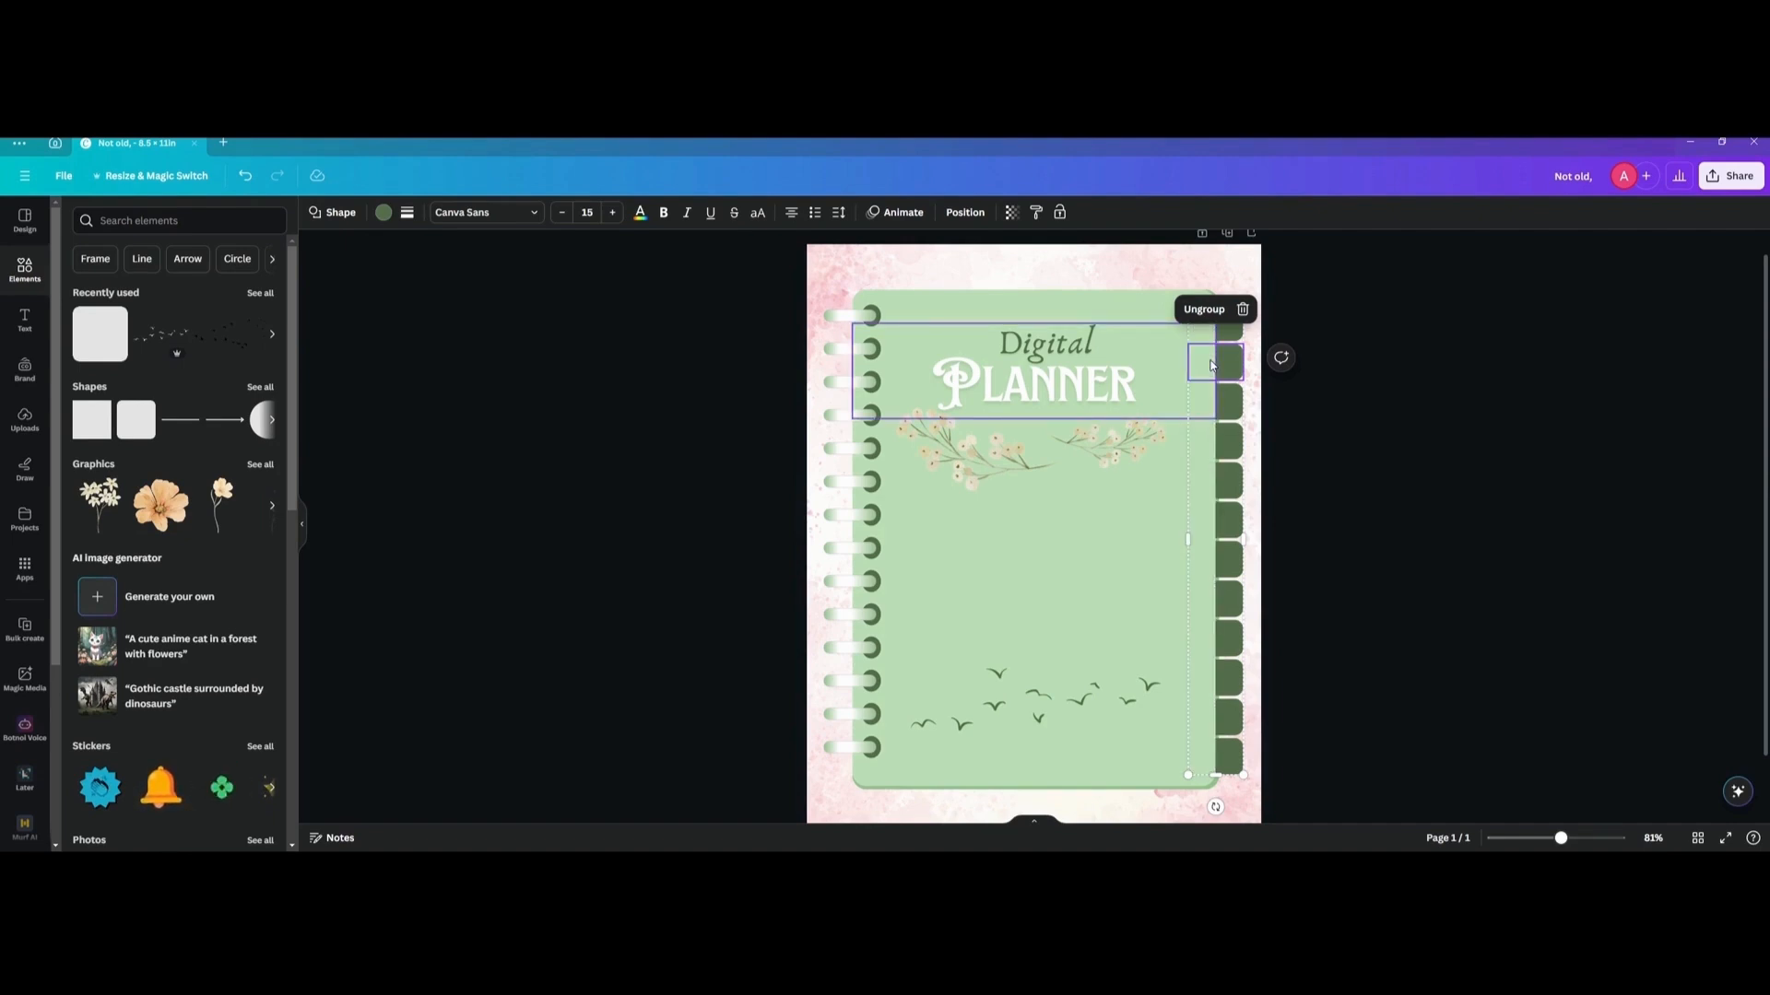
click(1204, 309)
click(1276, 388)
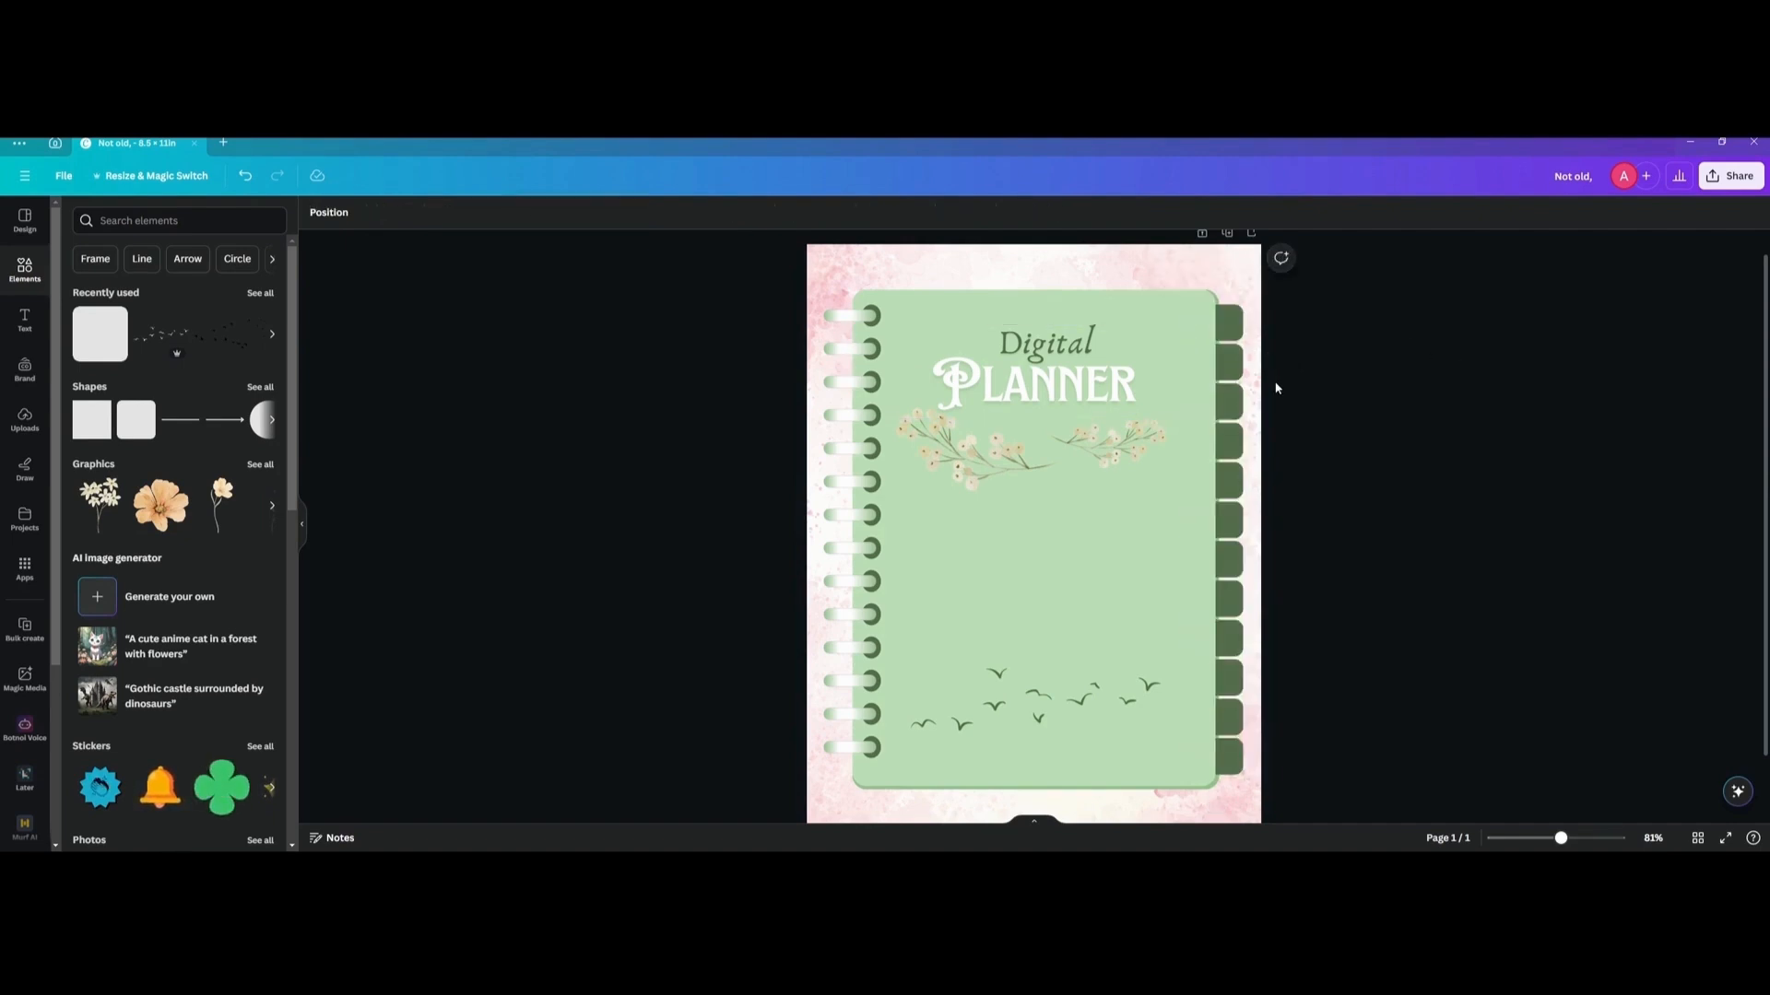
Recolor every second tab, starting with the second from the top, with the medium green document color.
click(1230, 363)
shift+click(1228, 445)
shift+click(1228, 524)
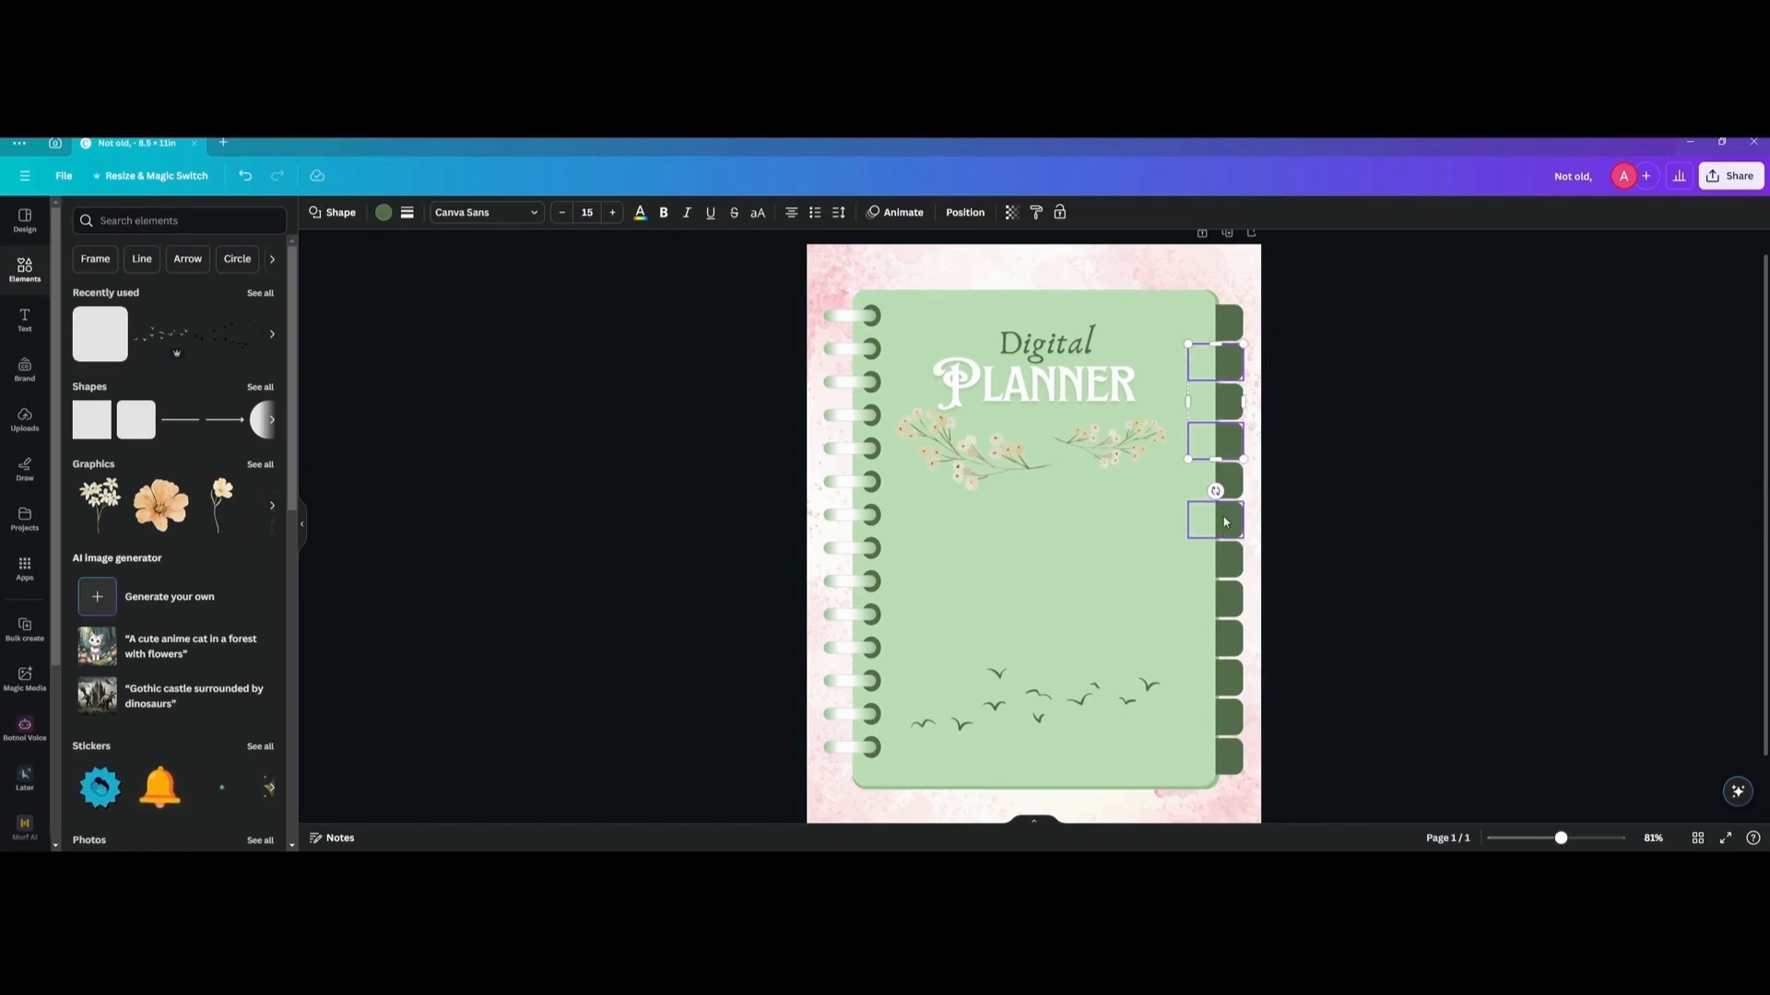
shift+click(1228, 600)
shift+click(1228, 678)
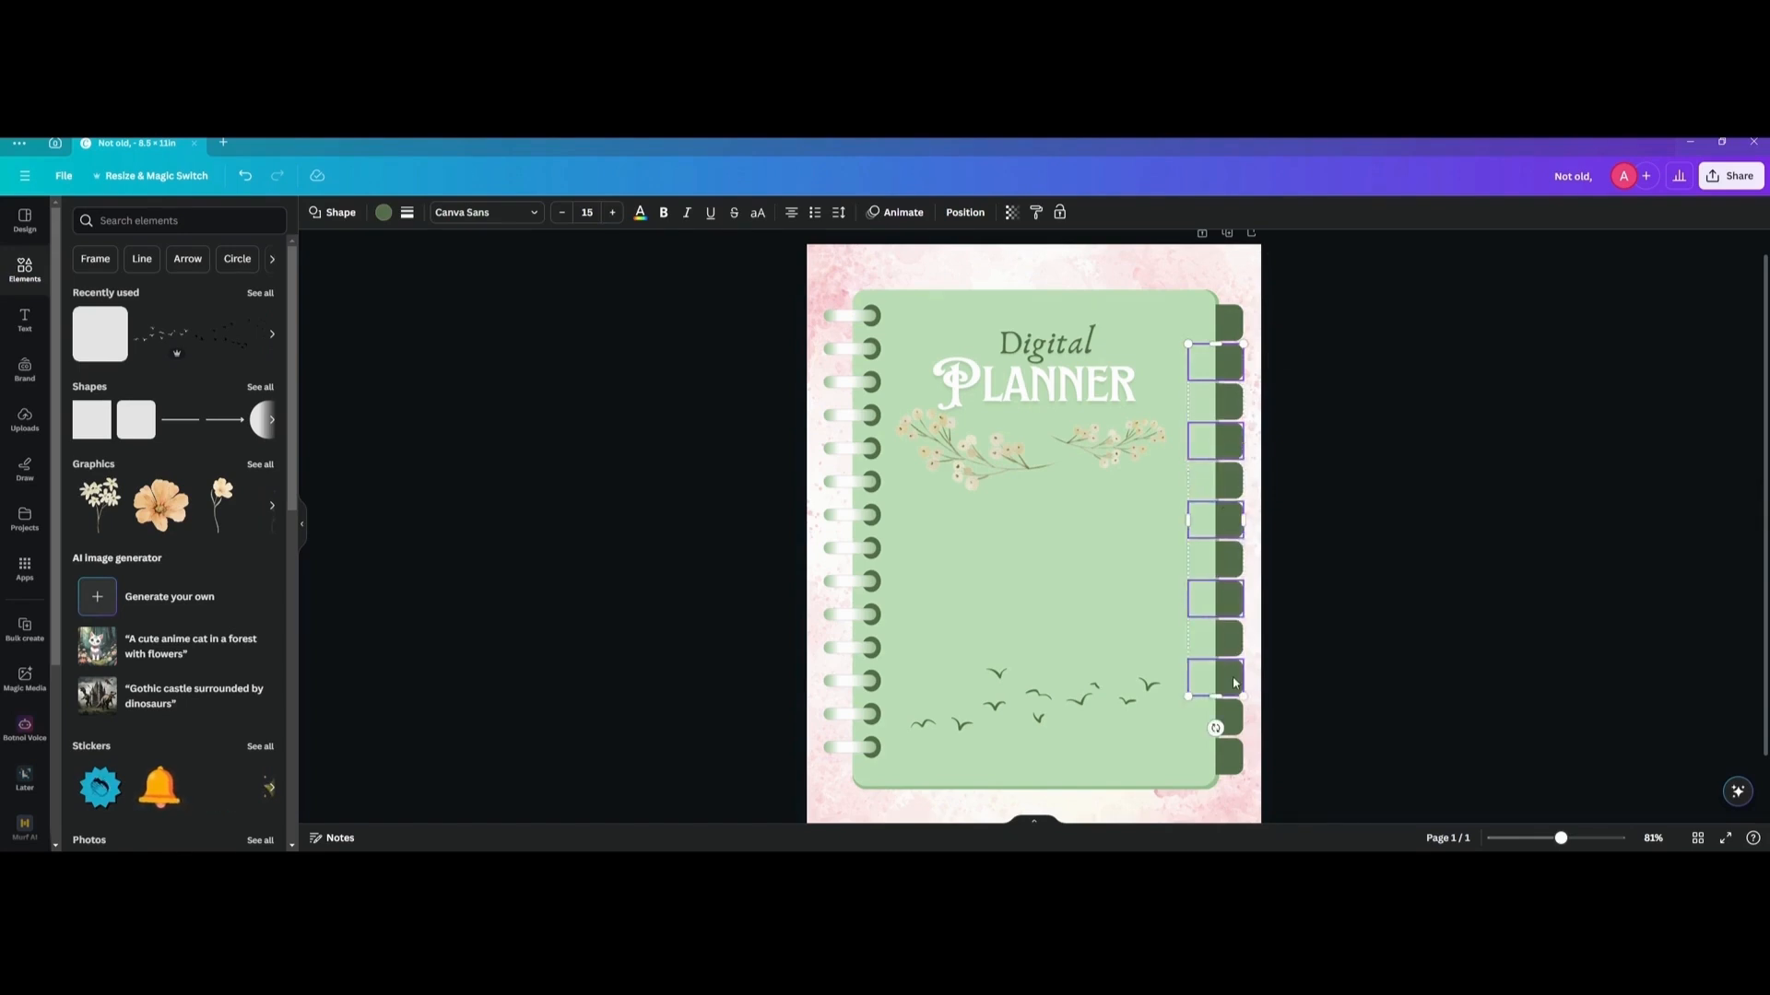
shift+click(1227, 752)
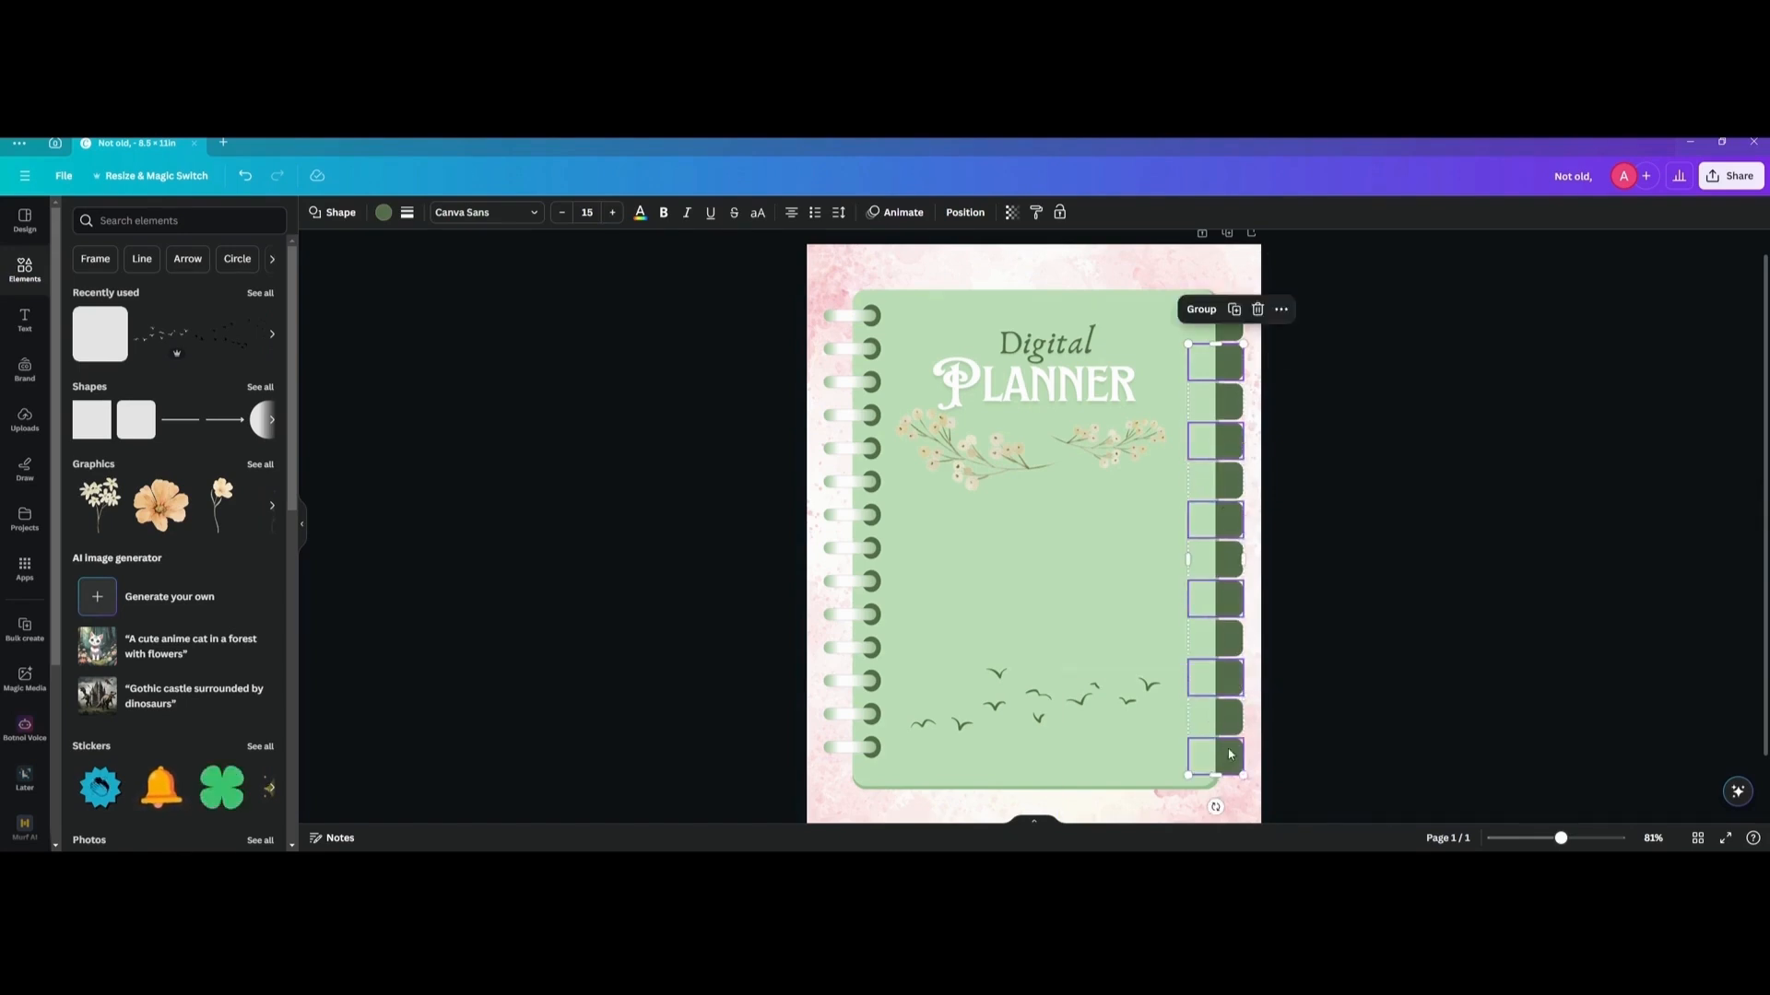
click(383, 213)
click(223, 296)
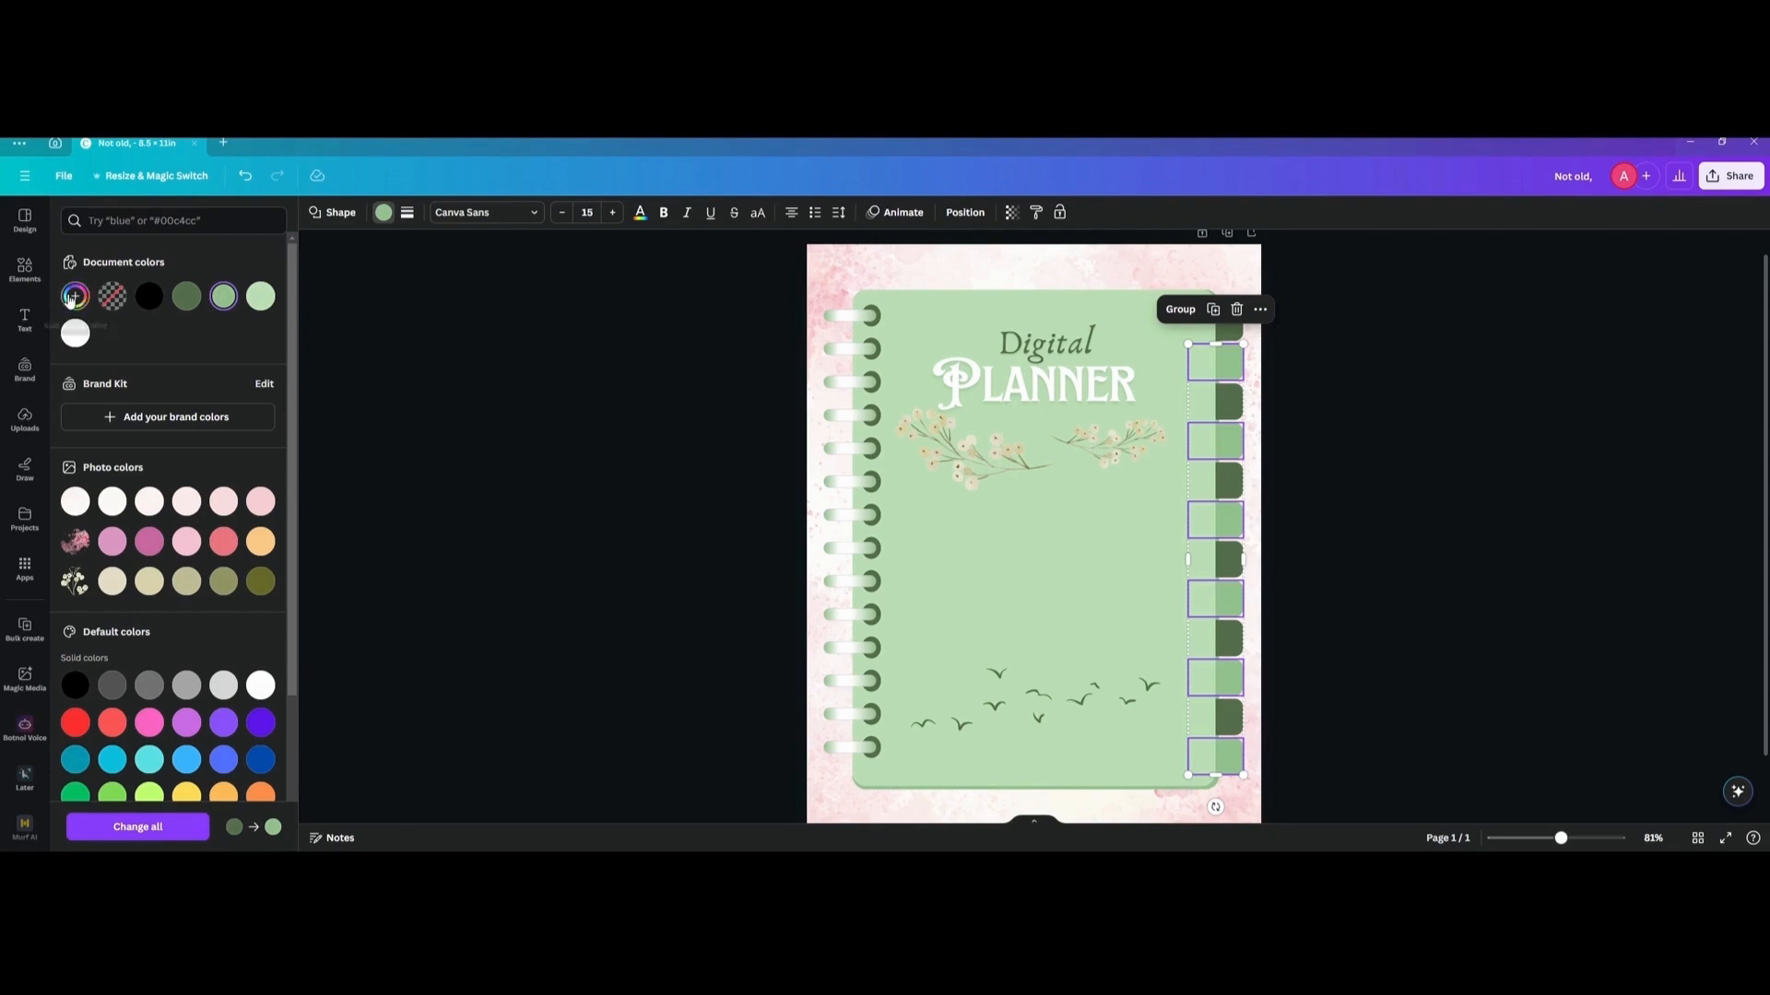
click(74, 295)
click(369, 387)
click(369, 387)
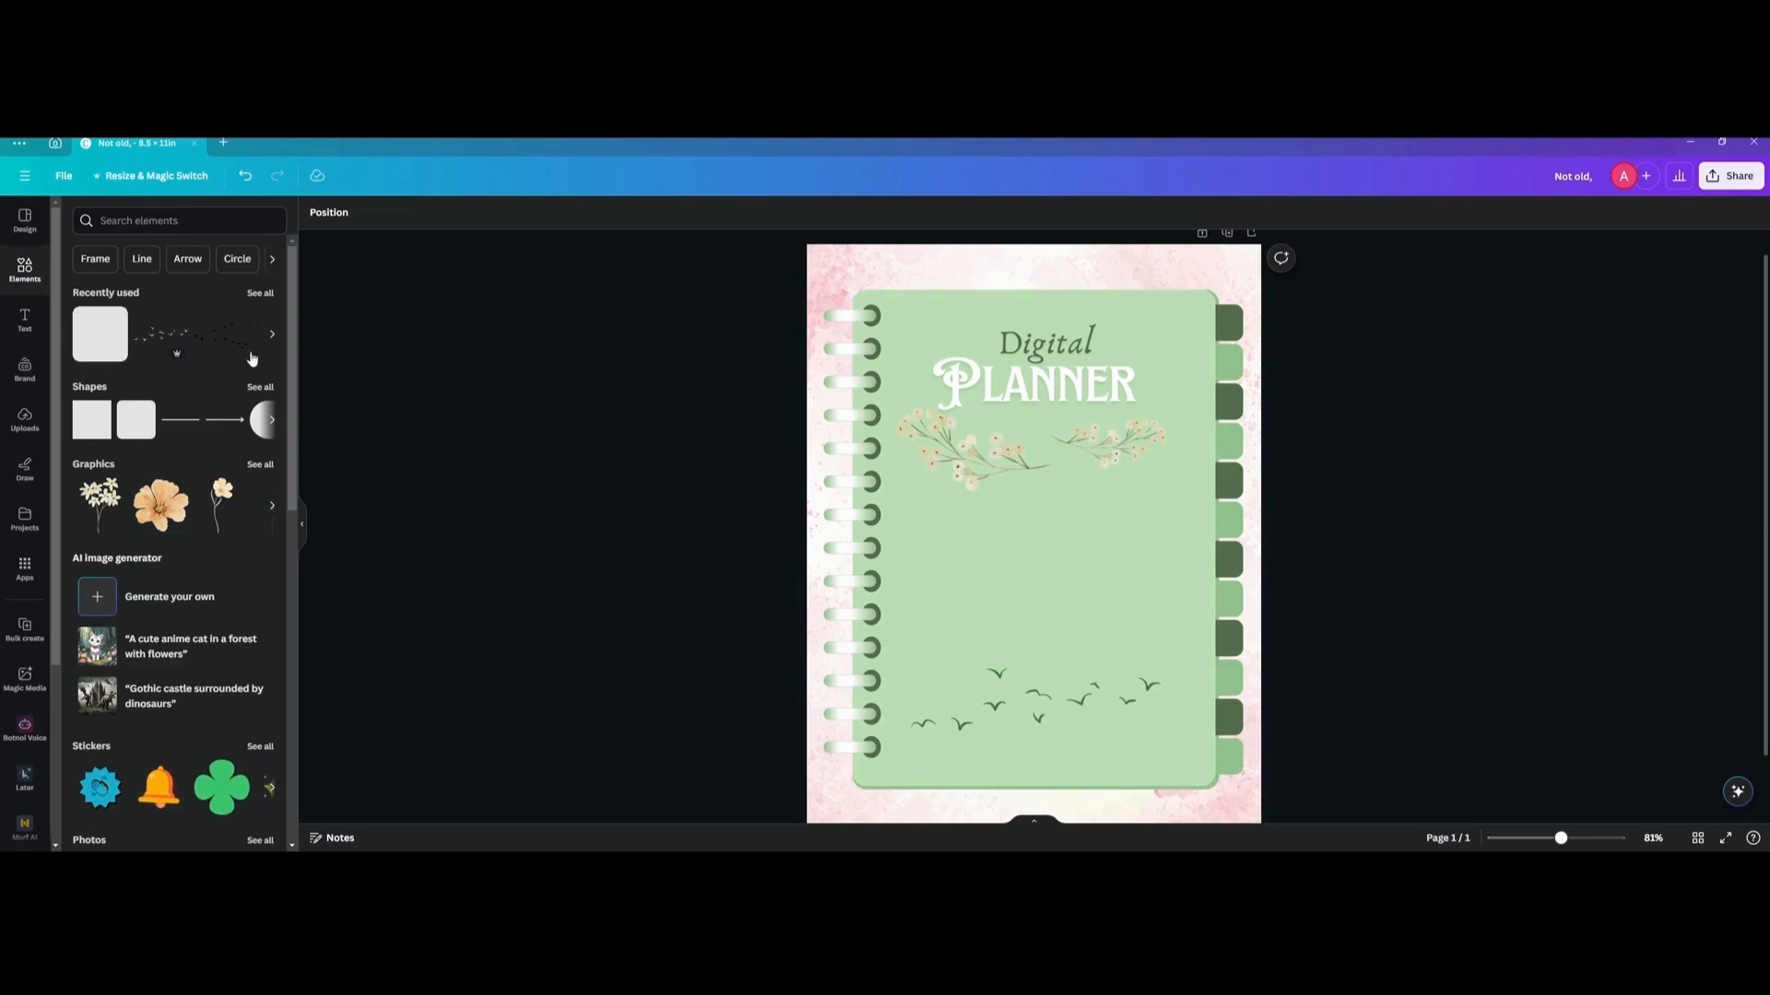
Add a body text box on the notebook page and replace its text with "Jan".
click(36, 328)
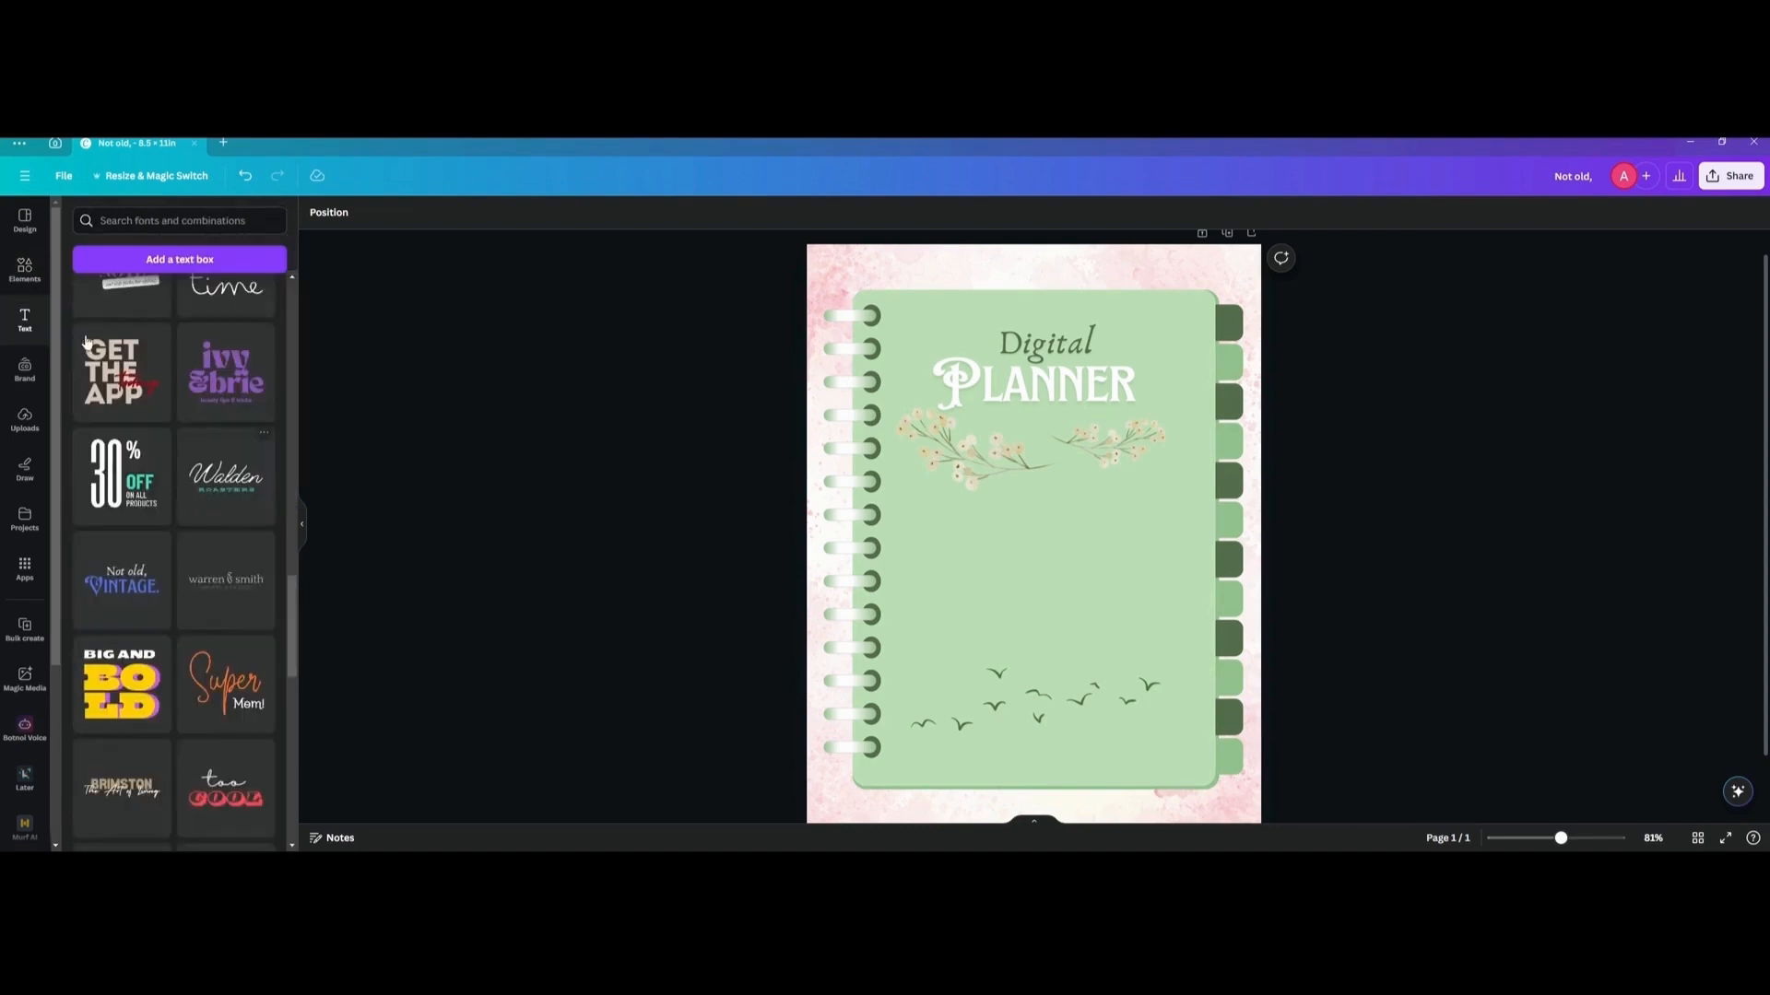
scroll(85, 341, up, 5)
click(138, 471)
double_click(1053, 535)
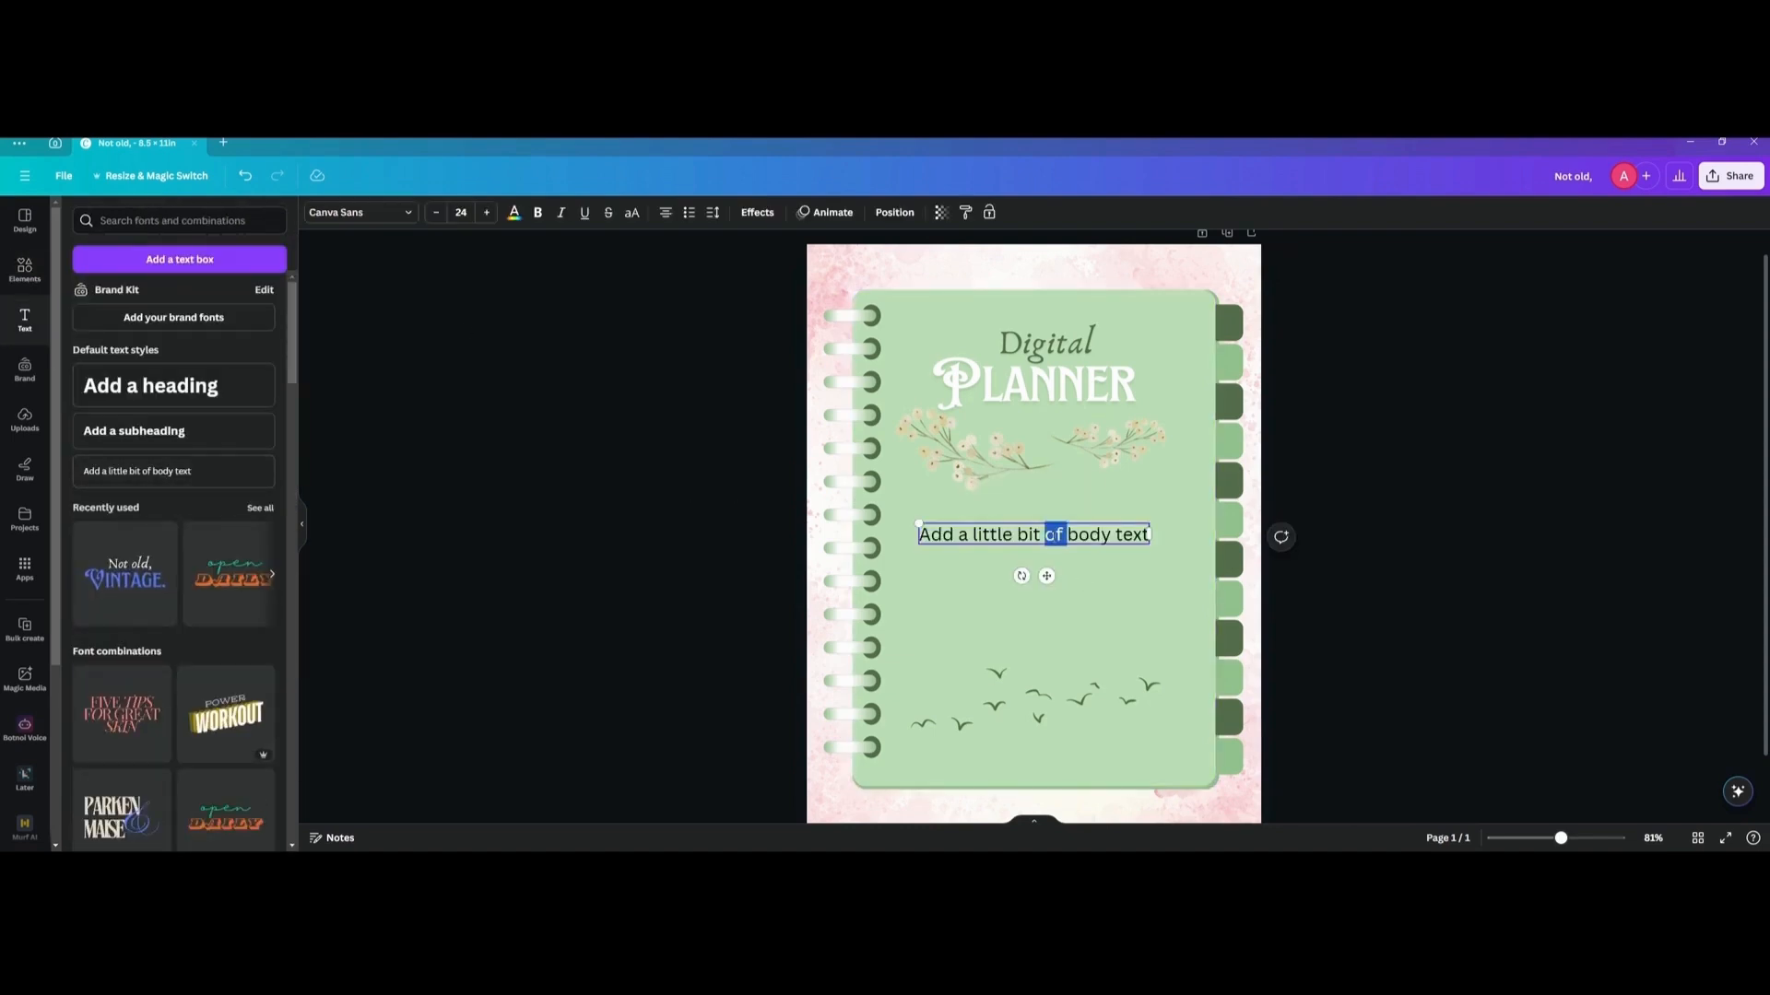
triple_click(1054, 534)
text(Jan)
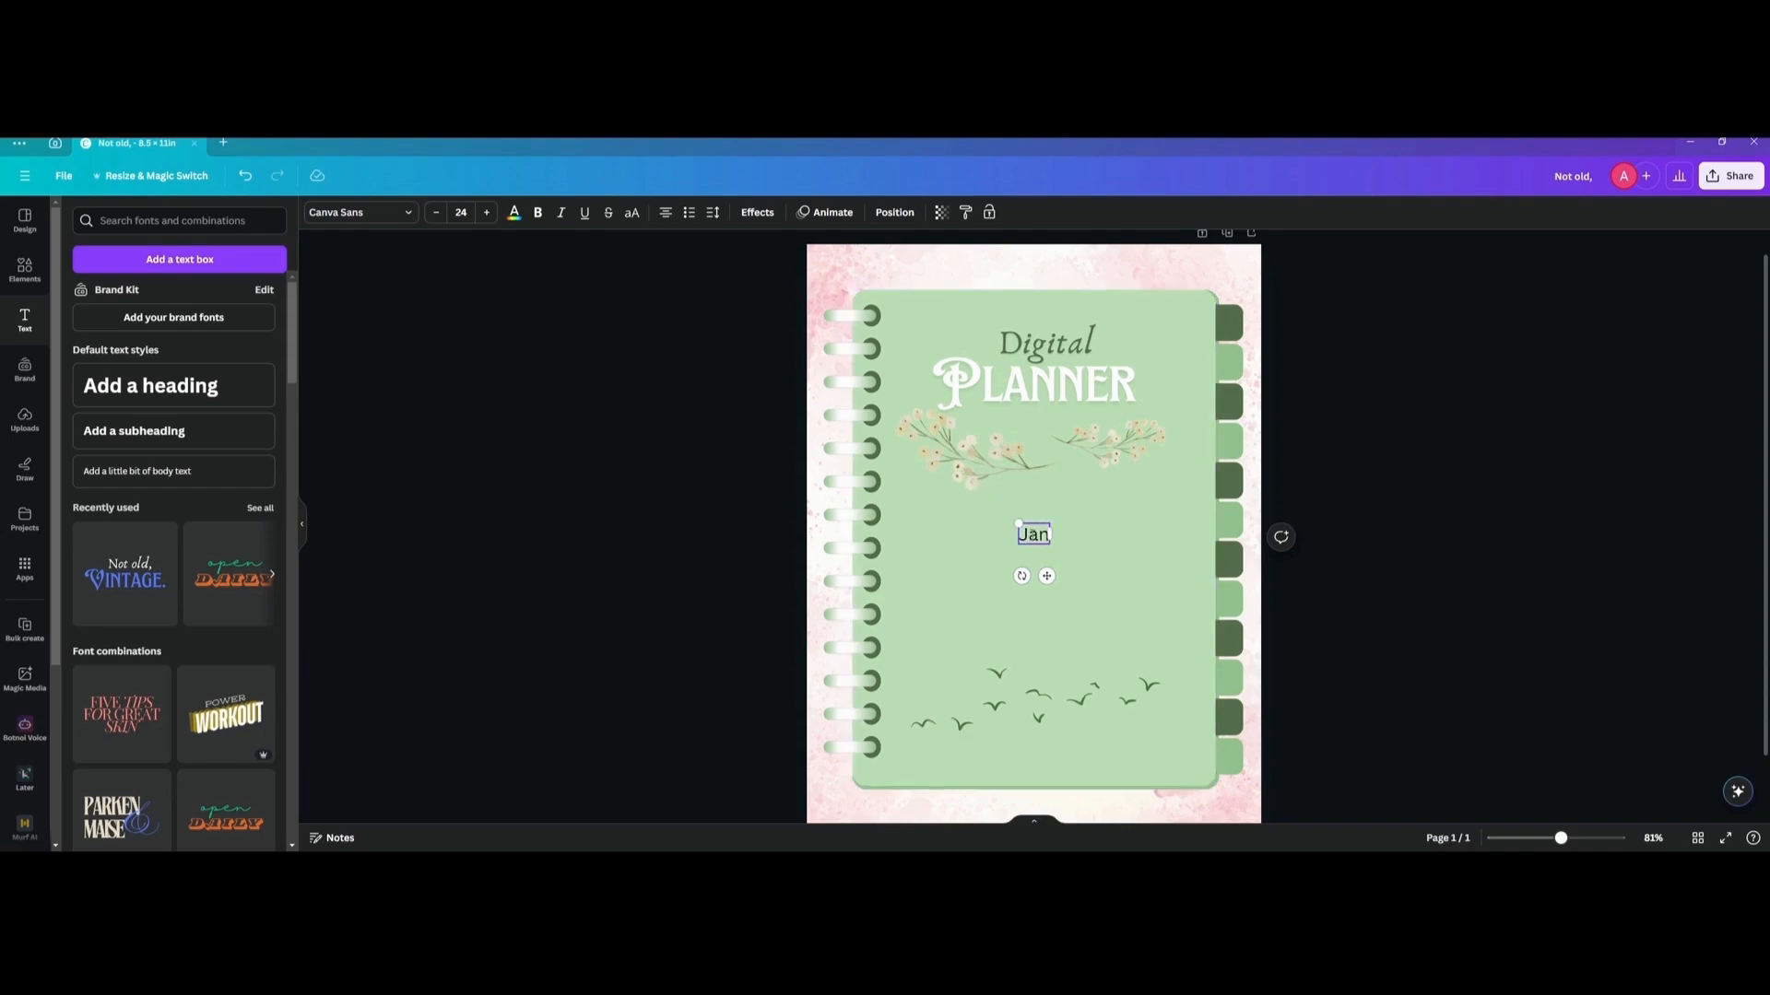
Rotate the "Jan" text to read vertically downward, shrink it to font size 18.4, and place it on the topmost tab.
drag(1021, 576, 1242, 333)
scroll(1235, 338, up, 5)
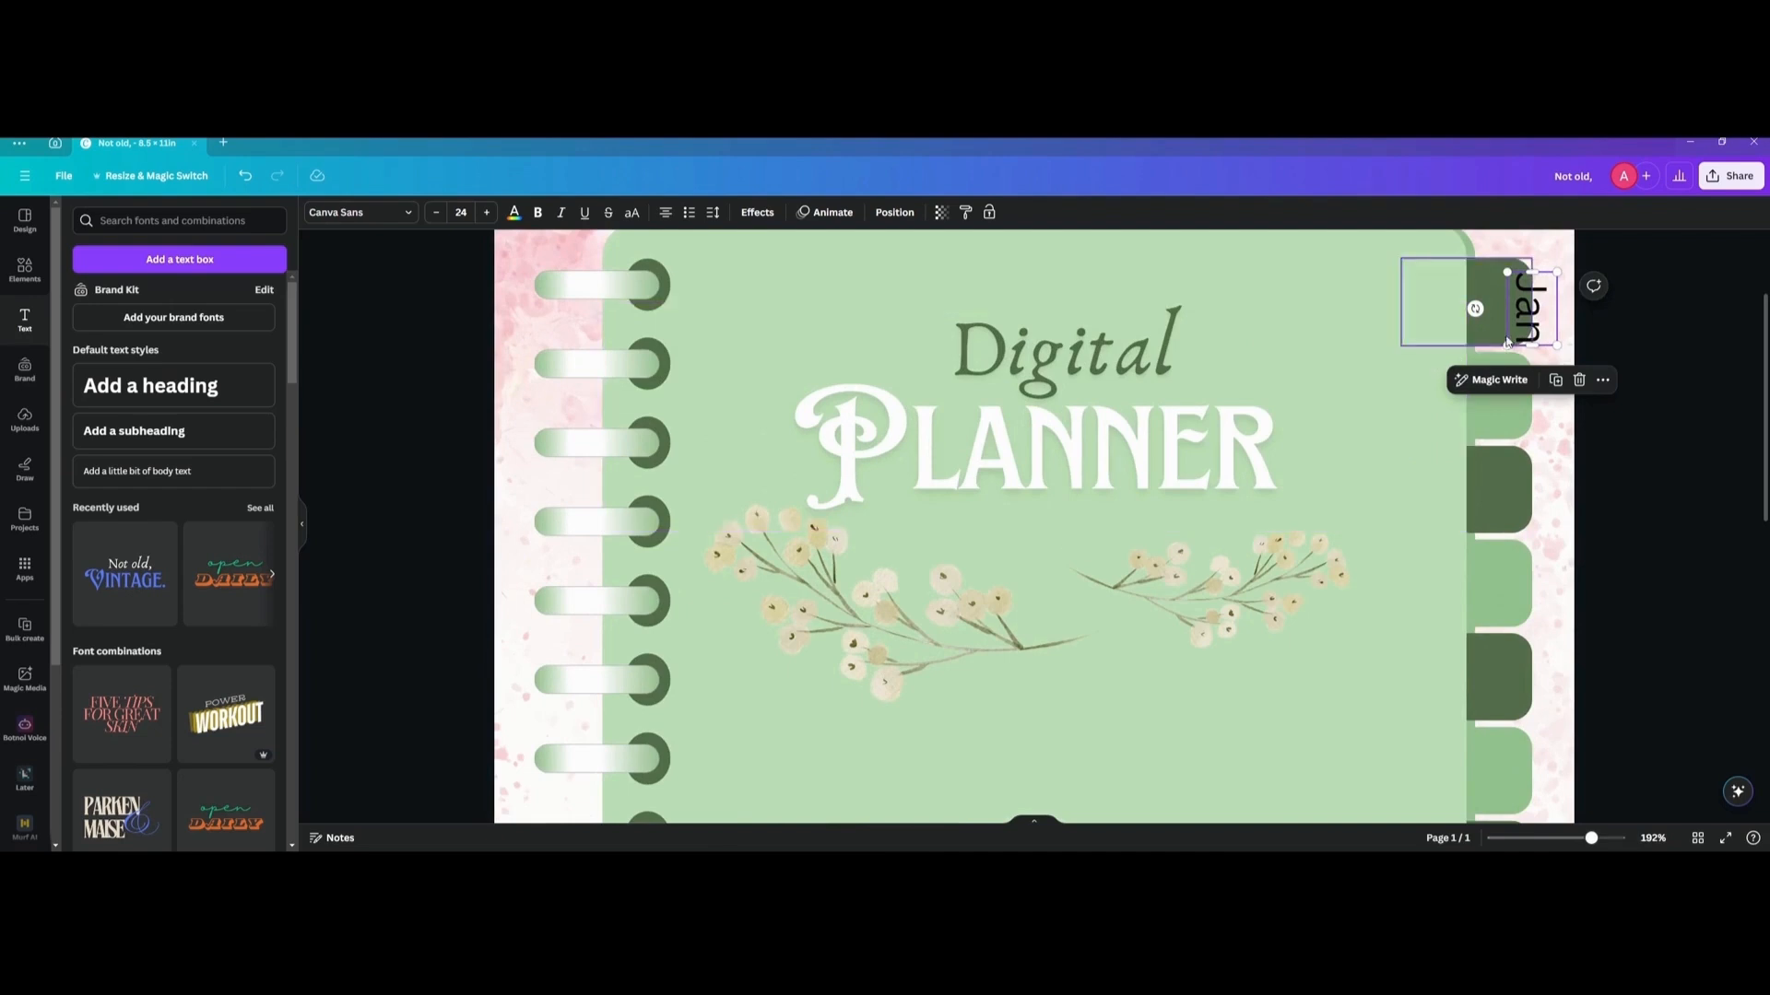
drag(1528, 316, 1509, 302)
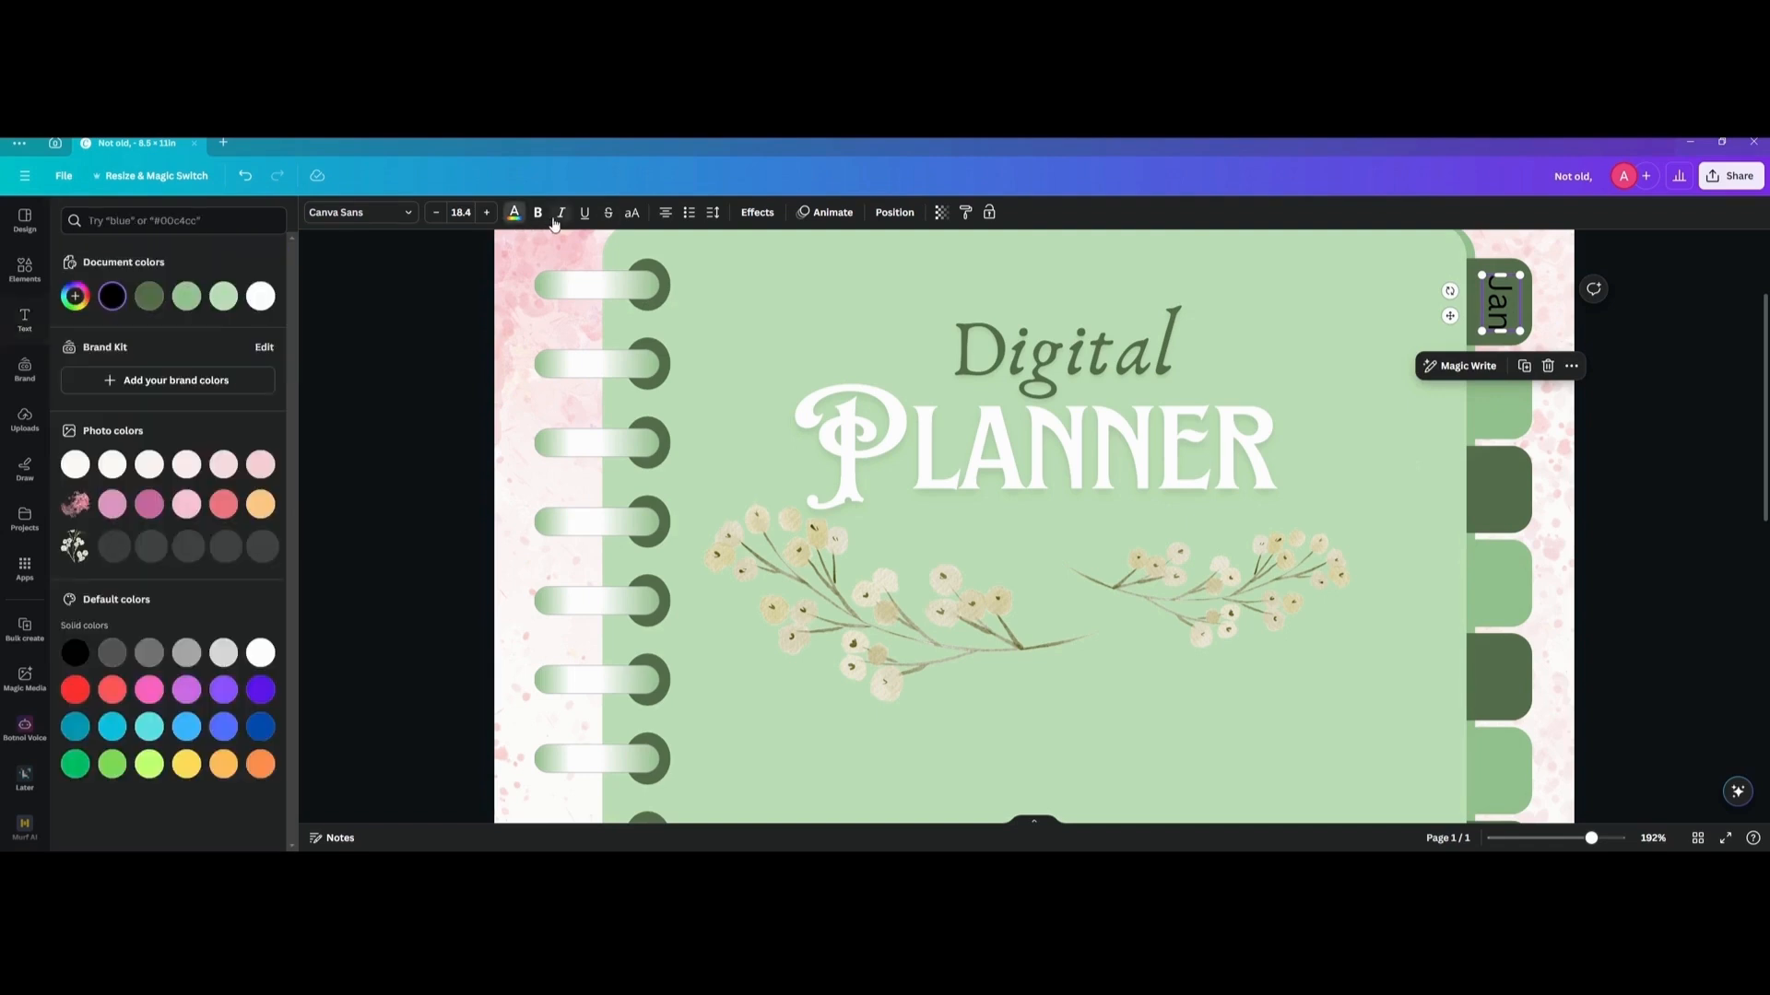
Color the "Jan" text white, reduce it to font size 13.9, and center it on the topmost tab.
click(514, 212)
click(254, 295)
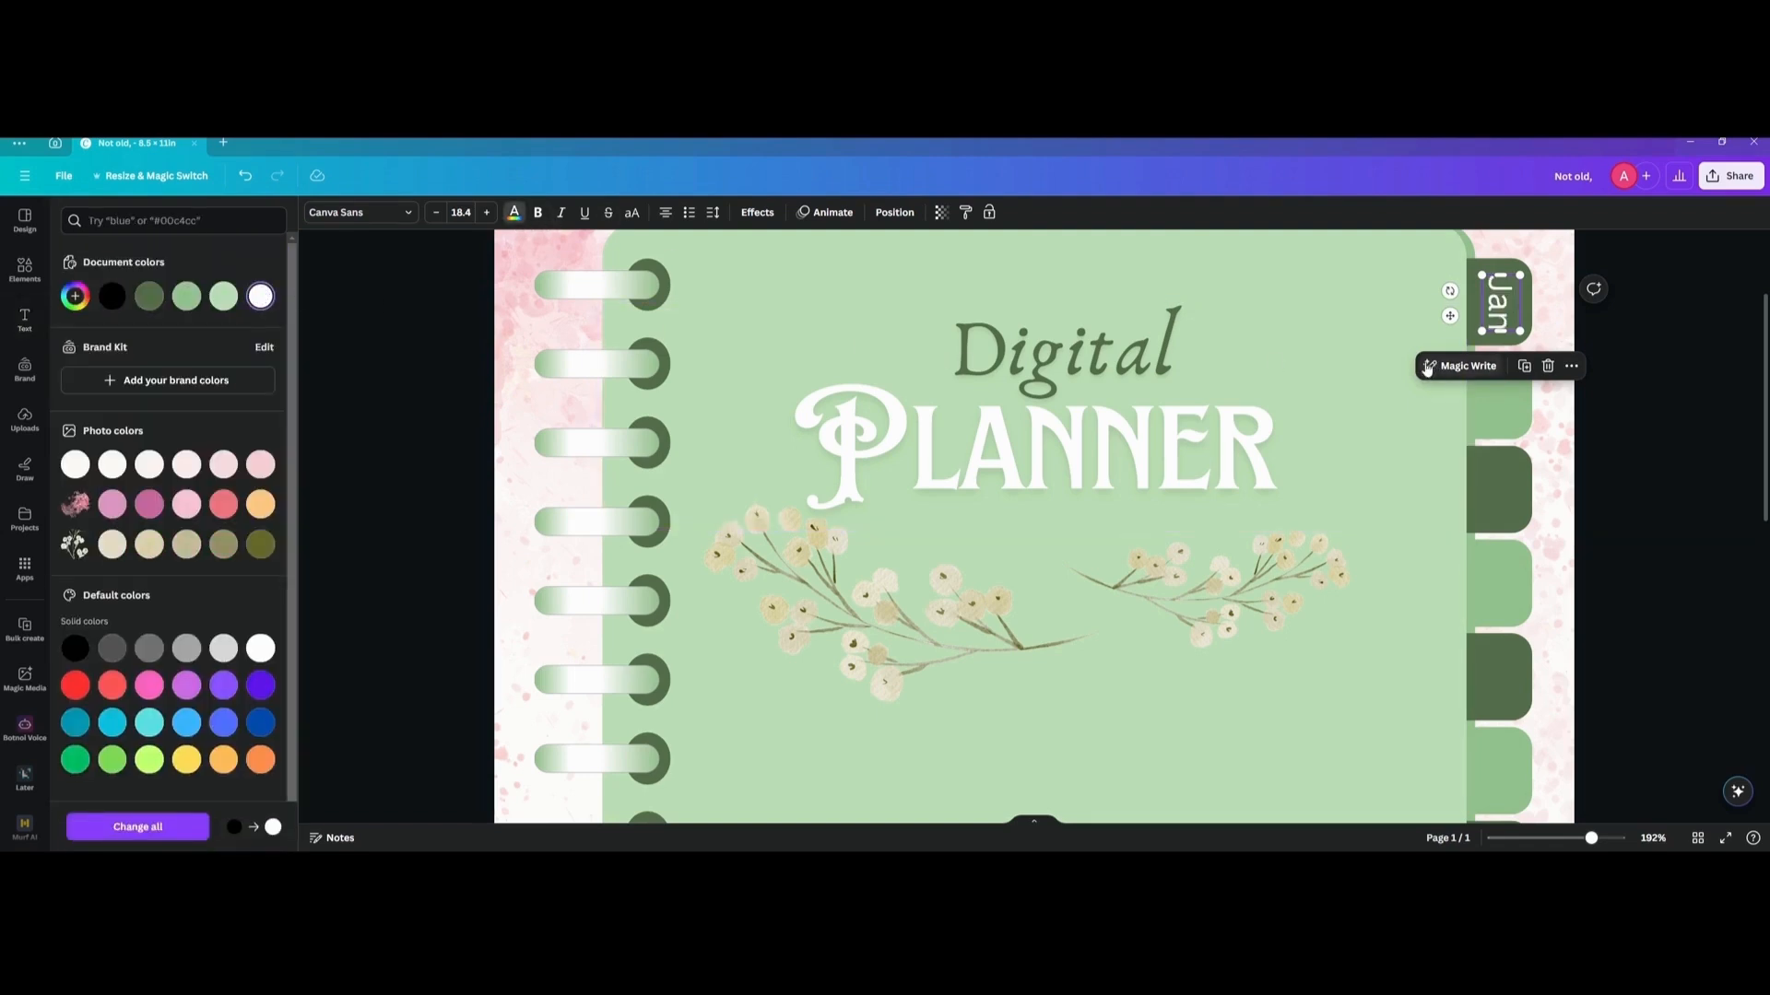
drag(1521, 330, 1501, 305)
scroll(1606, 340, down, 1)
click(1605, 339)
scroll(1545, 346, down, 2)
click(1412, 344)
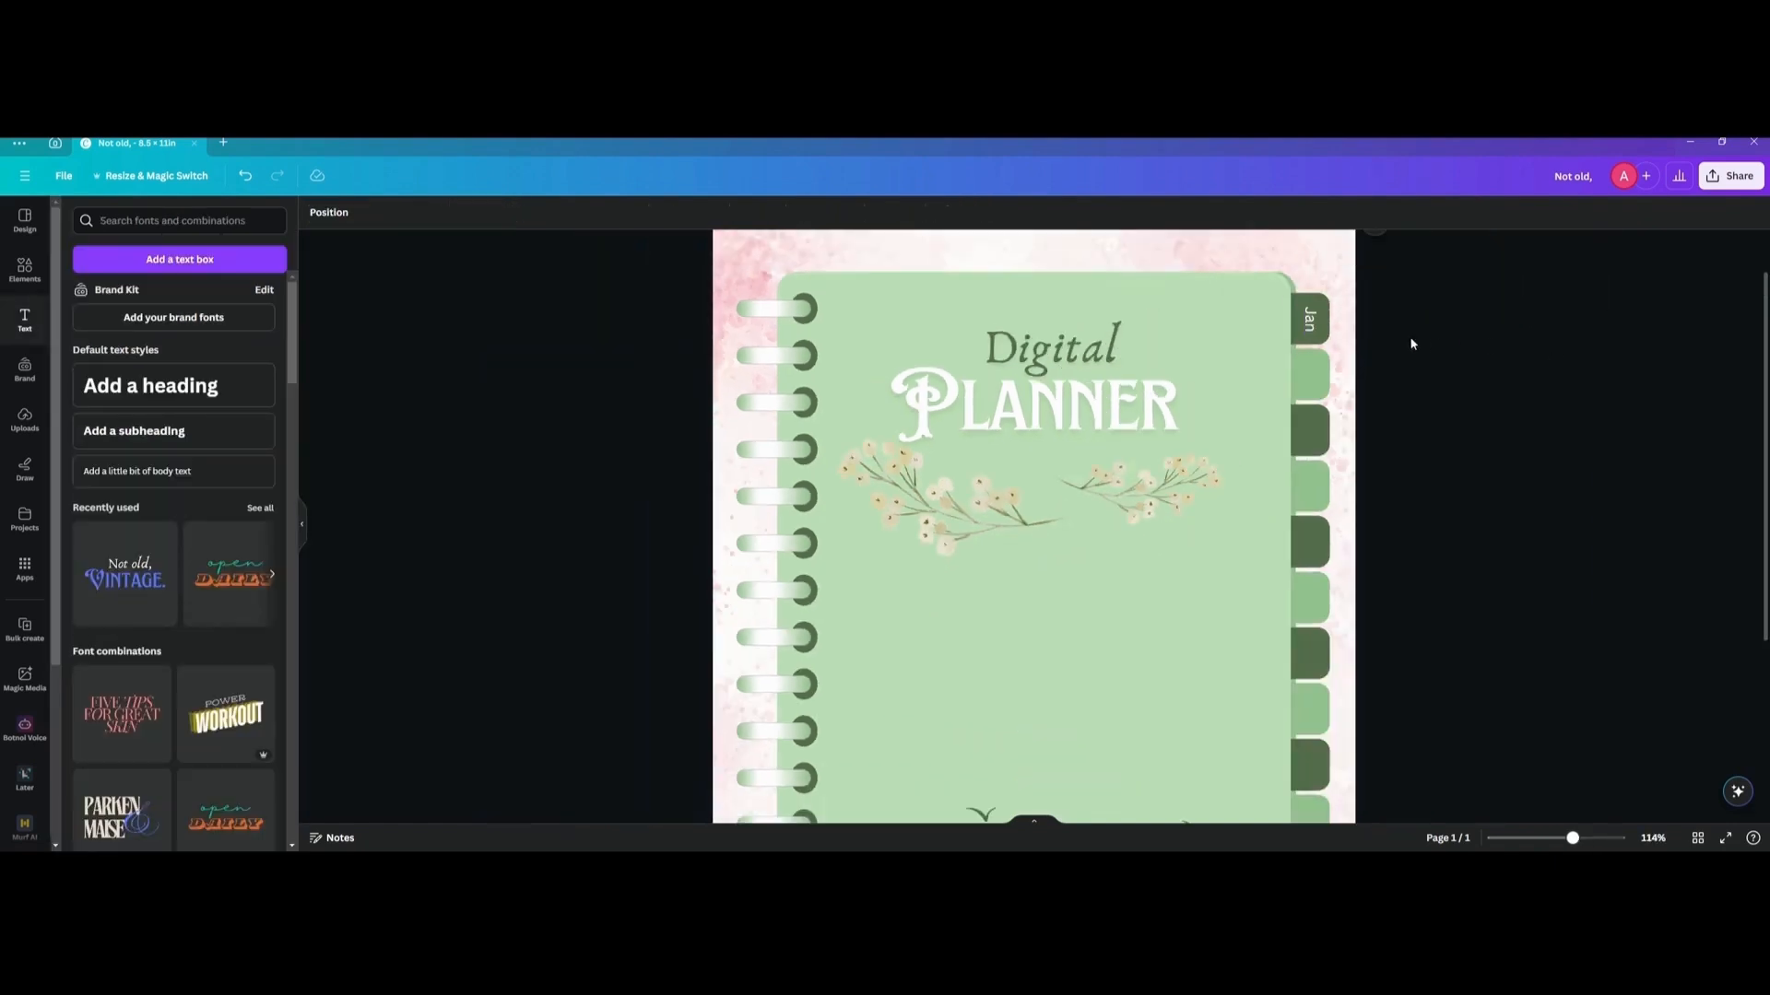
Duplicate the "Jan" label and center the copy on the second tab, aligned under the original.
double_click(1311, 322)
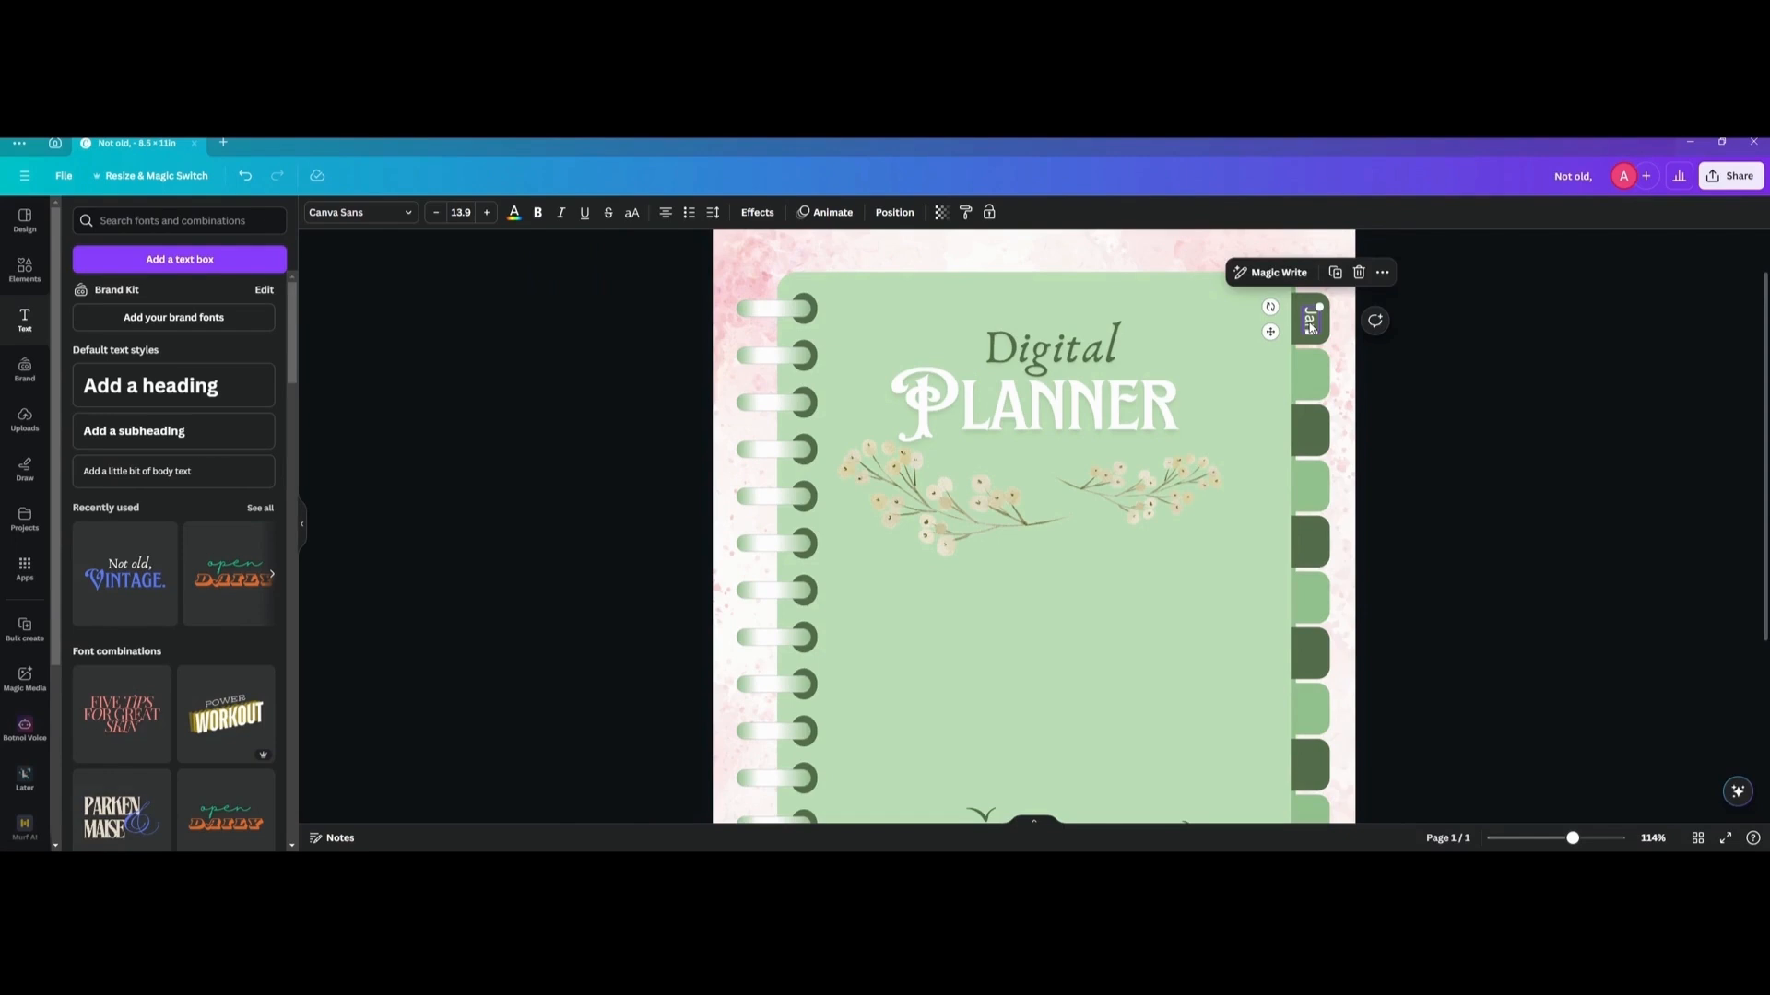
key(ctrl+d)
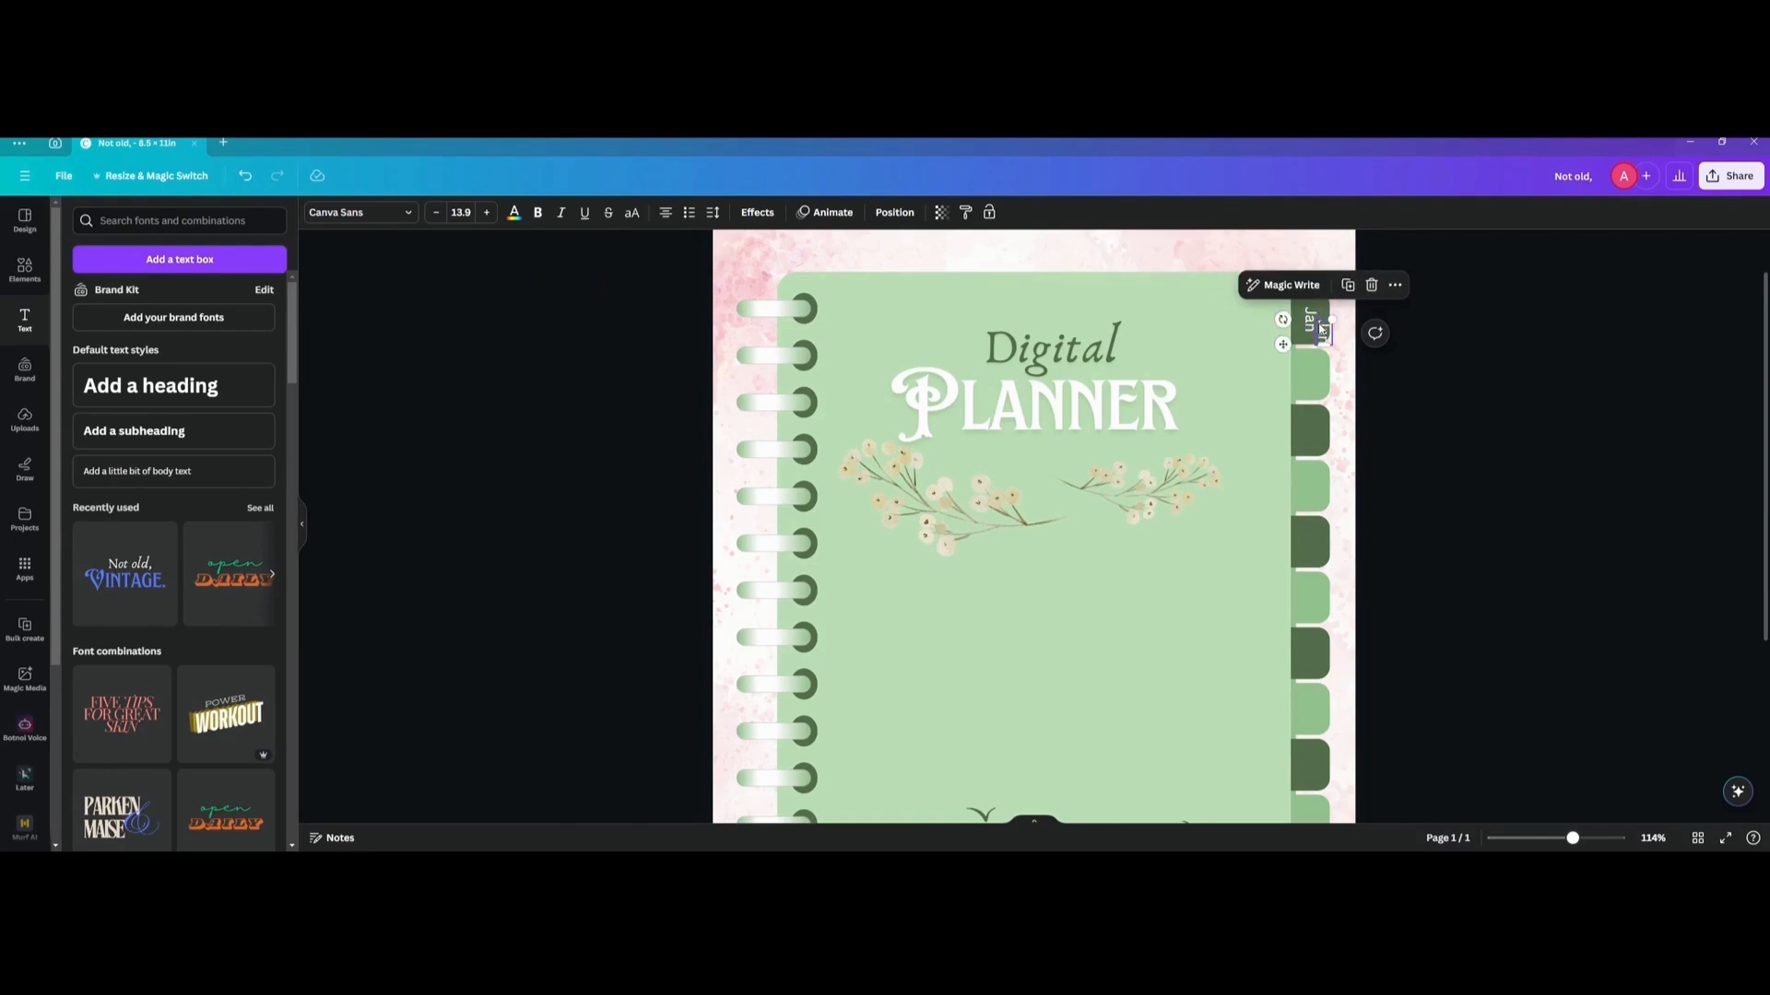
drag(1328, 334, 1313, 377)
Repeat the evenly spaced duplication of the "Jan" label down the column so every one of the twelve tabs carries one.
key(ctrl+d)
key(ctrl+d)
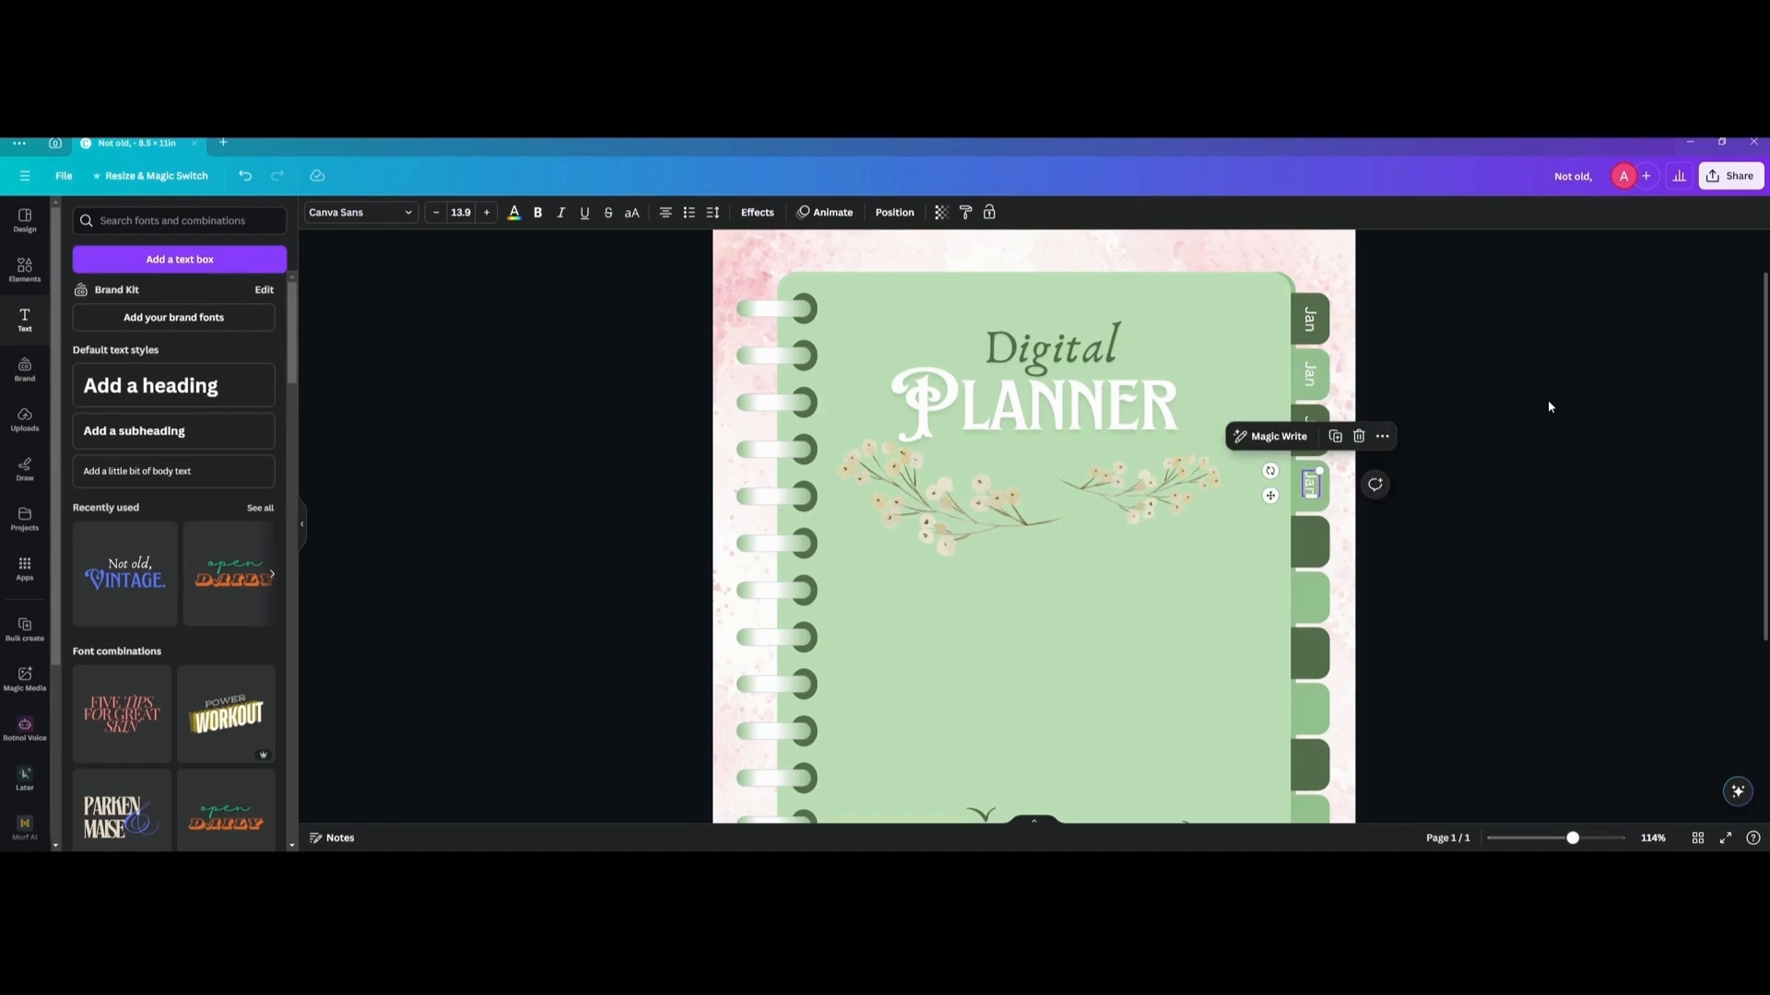
scroll(1546, 400, down, 3)
key(ctrl+d)
key(ctrl+d)
key(ctrl+d)
key(ctrl+d)
scroll(1433, 394, down, 1)
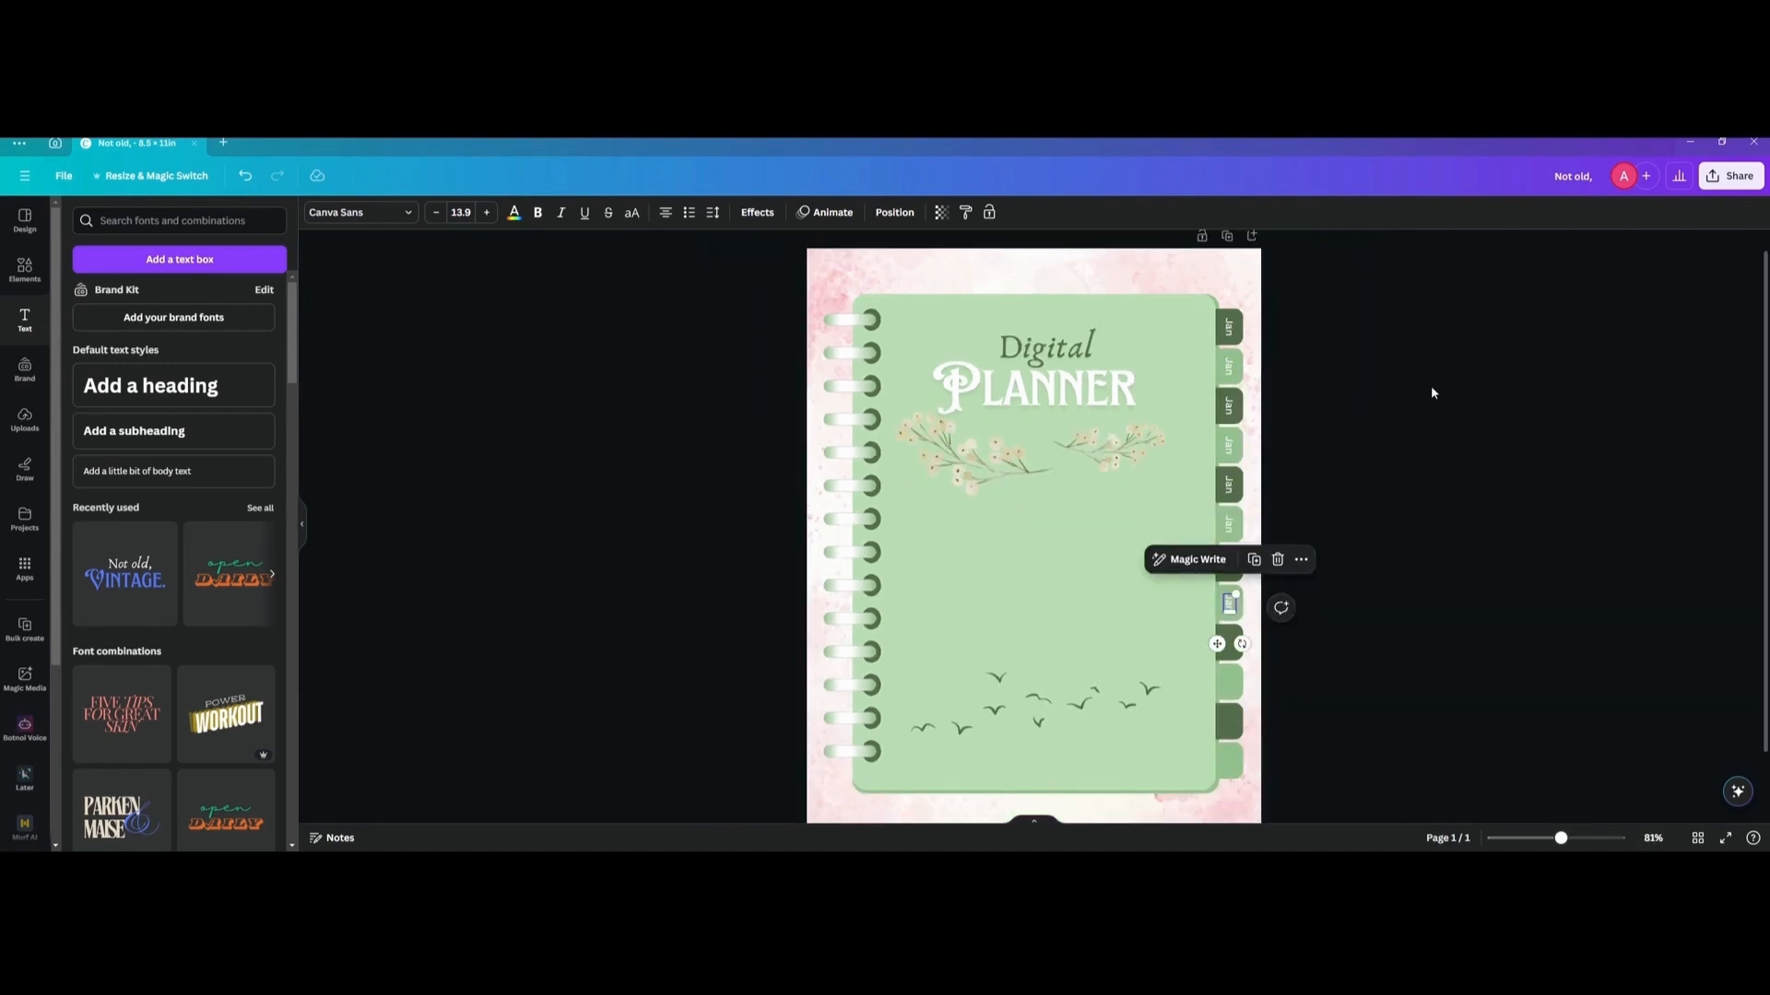
key(ctrl+d)
key(ctrl+d)
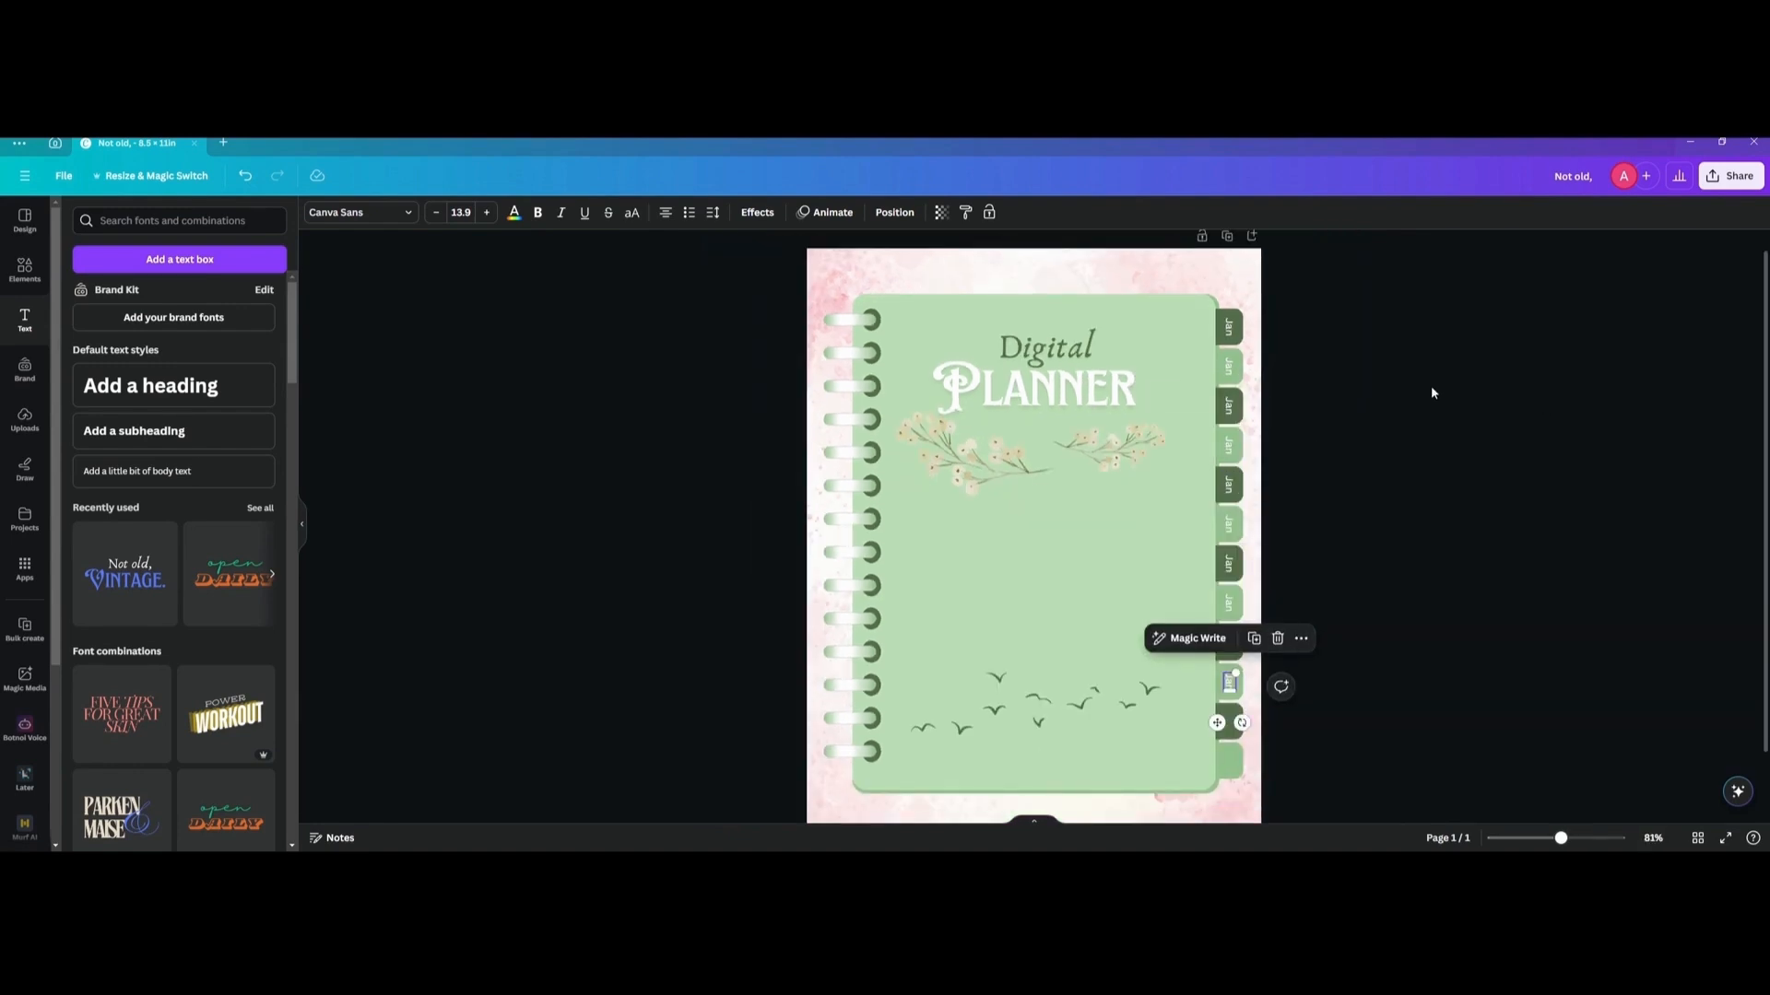
key(ctrl+d)
key(ctrl+d)
key(ctrl+d)
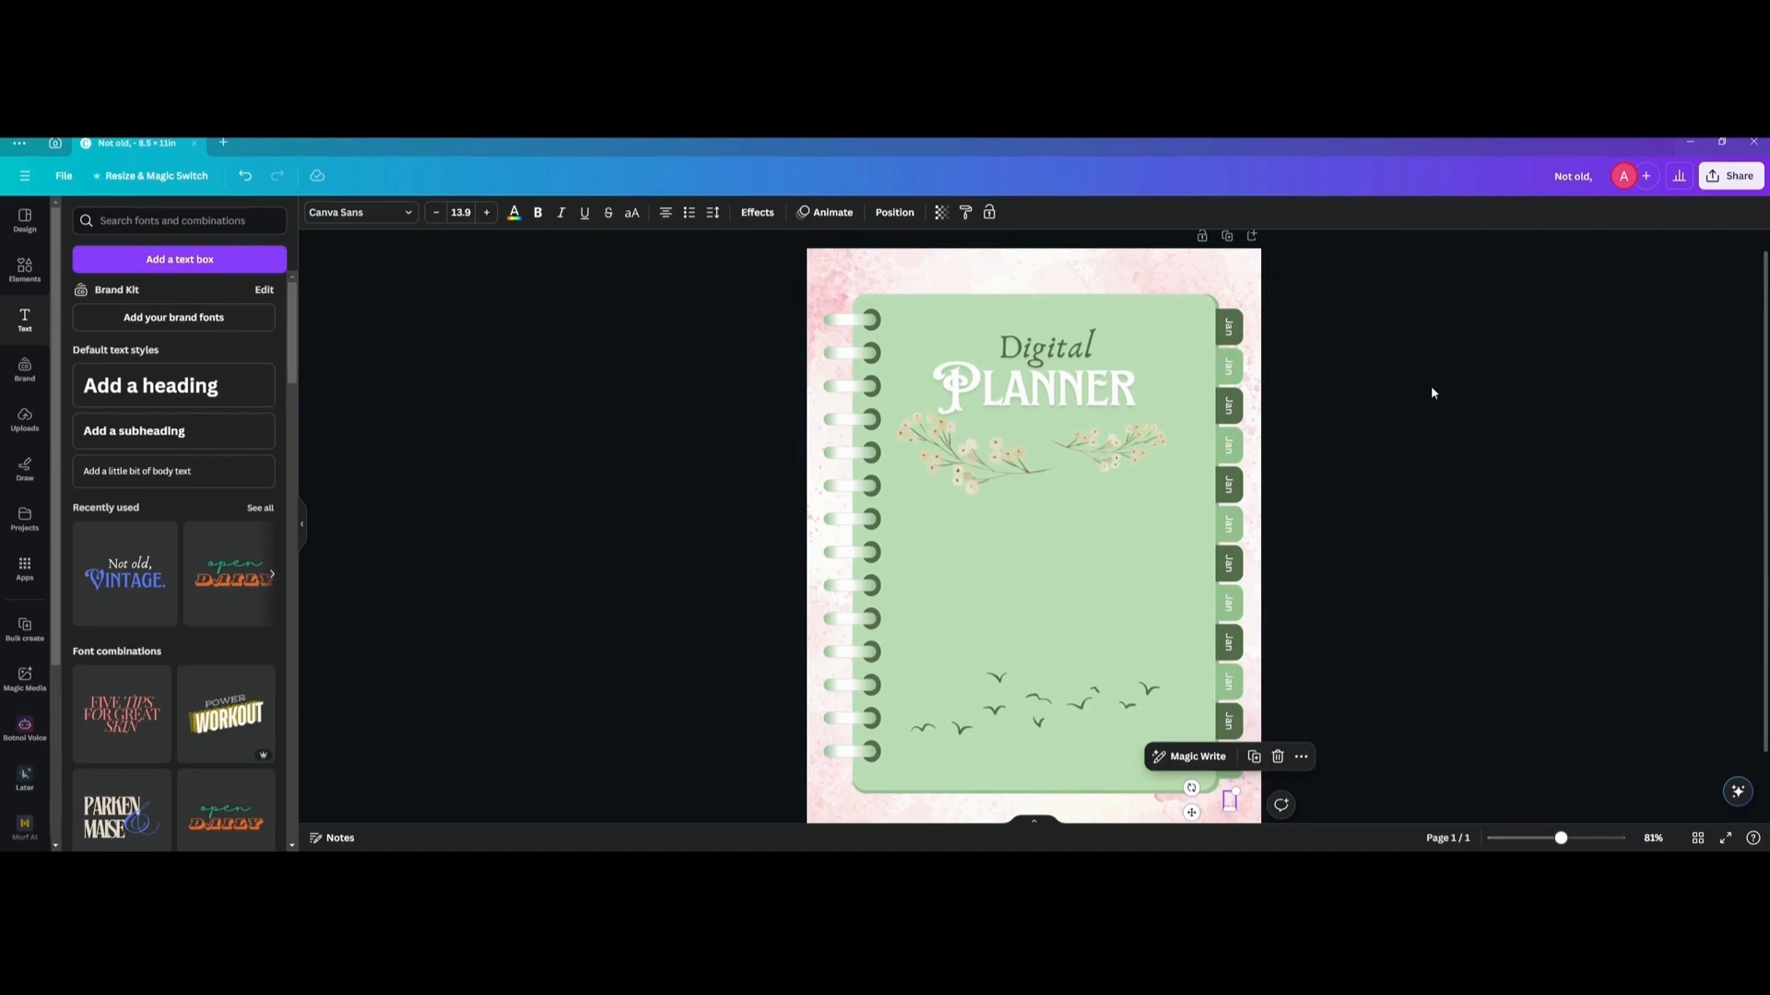
click(1430, 387)
scroll(1362, 384, up, 2)
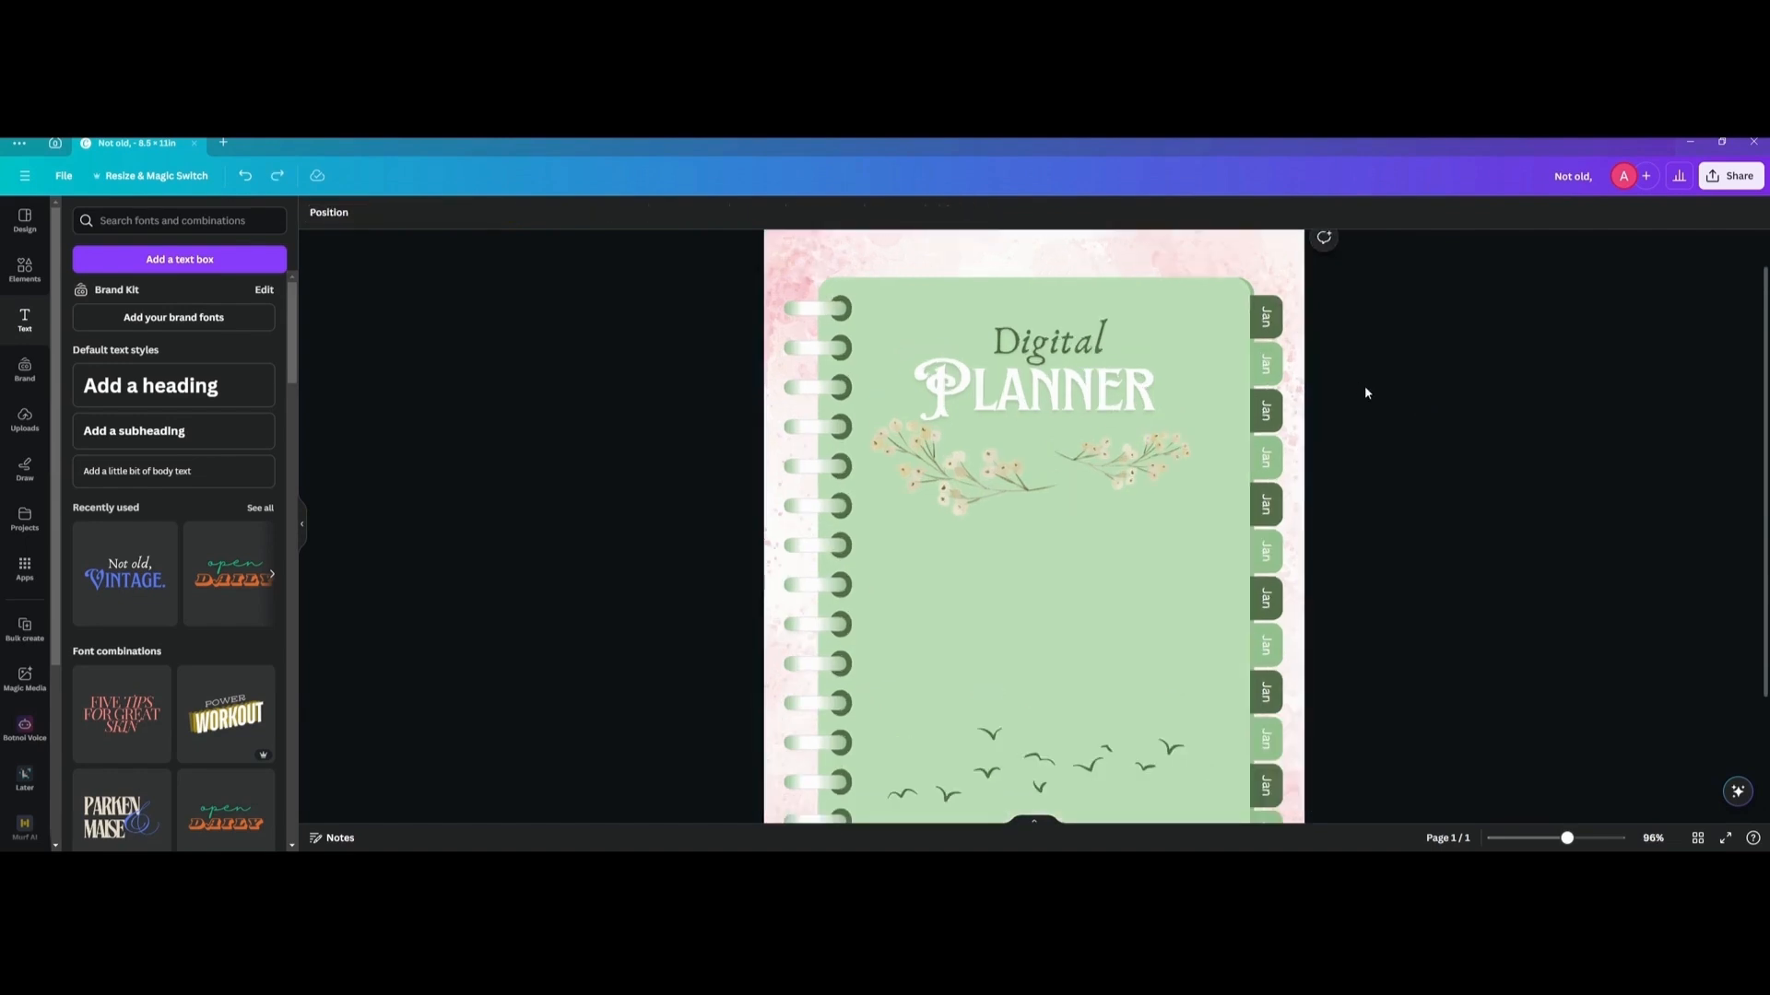
Change the second tab's label to "Feb", widen its text box to fit on one line, and center it on the tab.
scroll(1364, 367, up, 3)
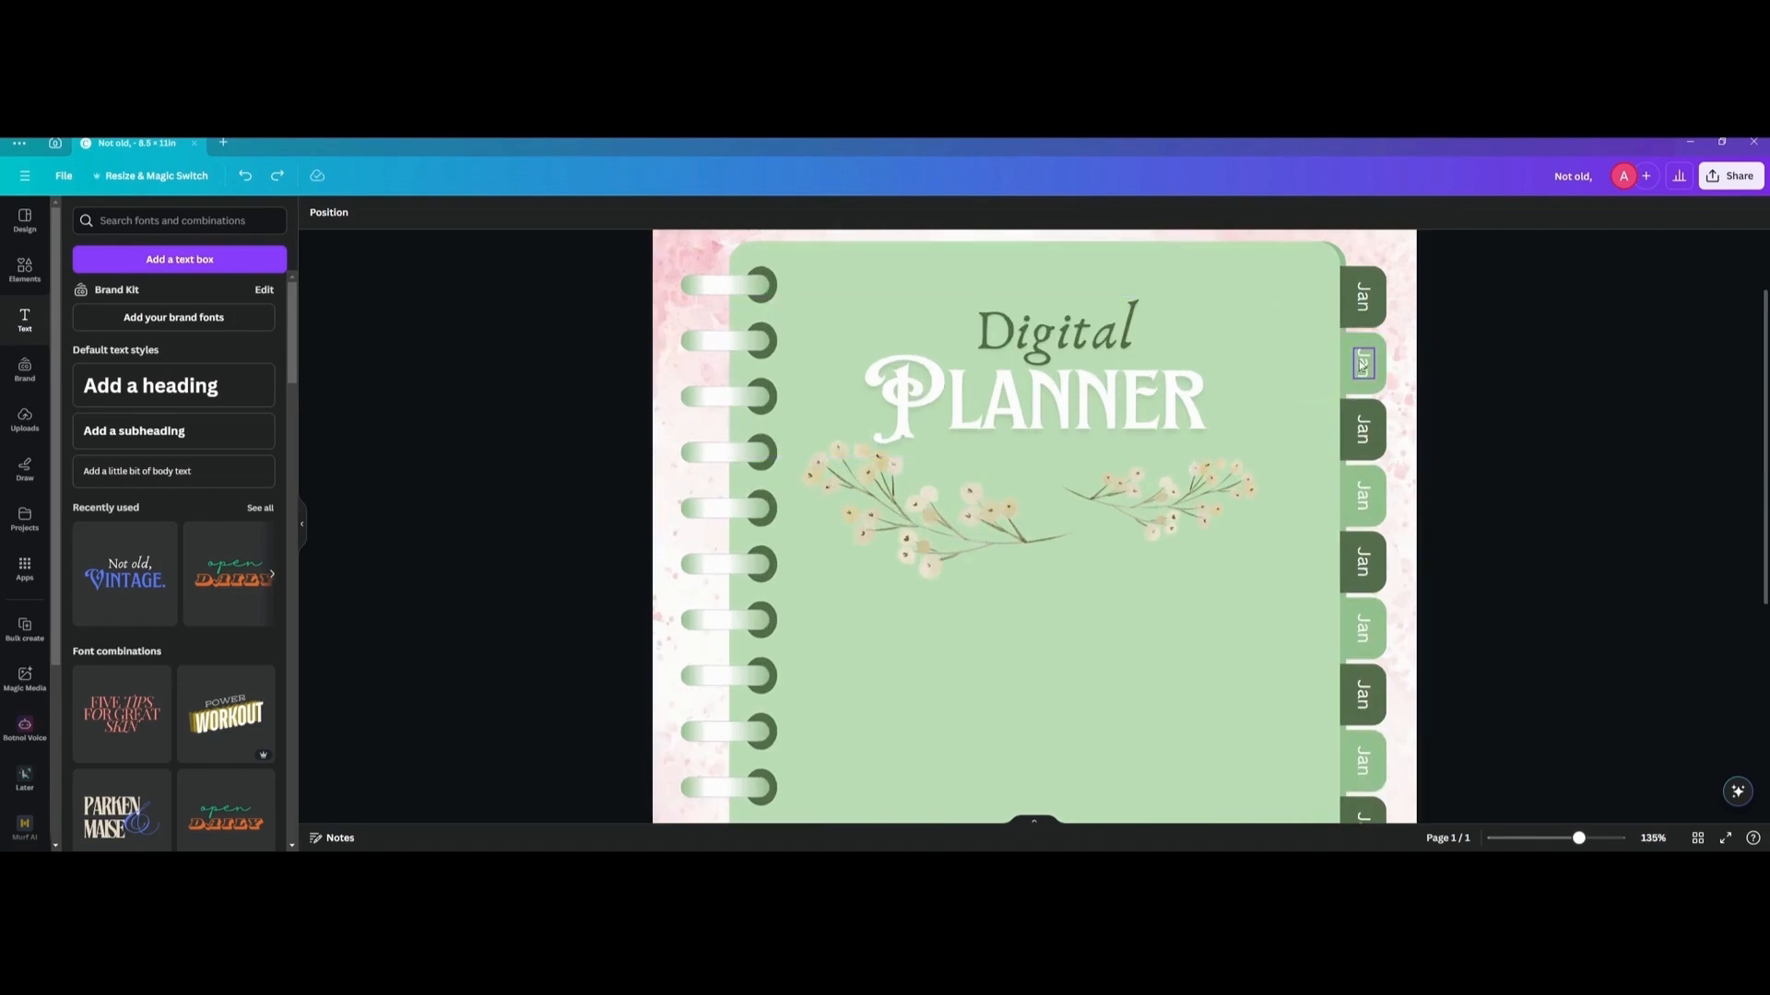
double_click(1363, 366)
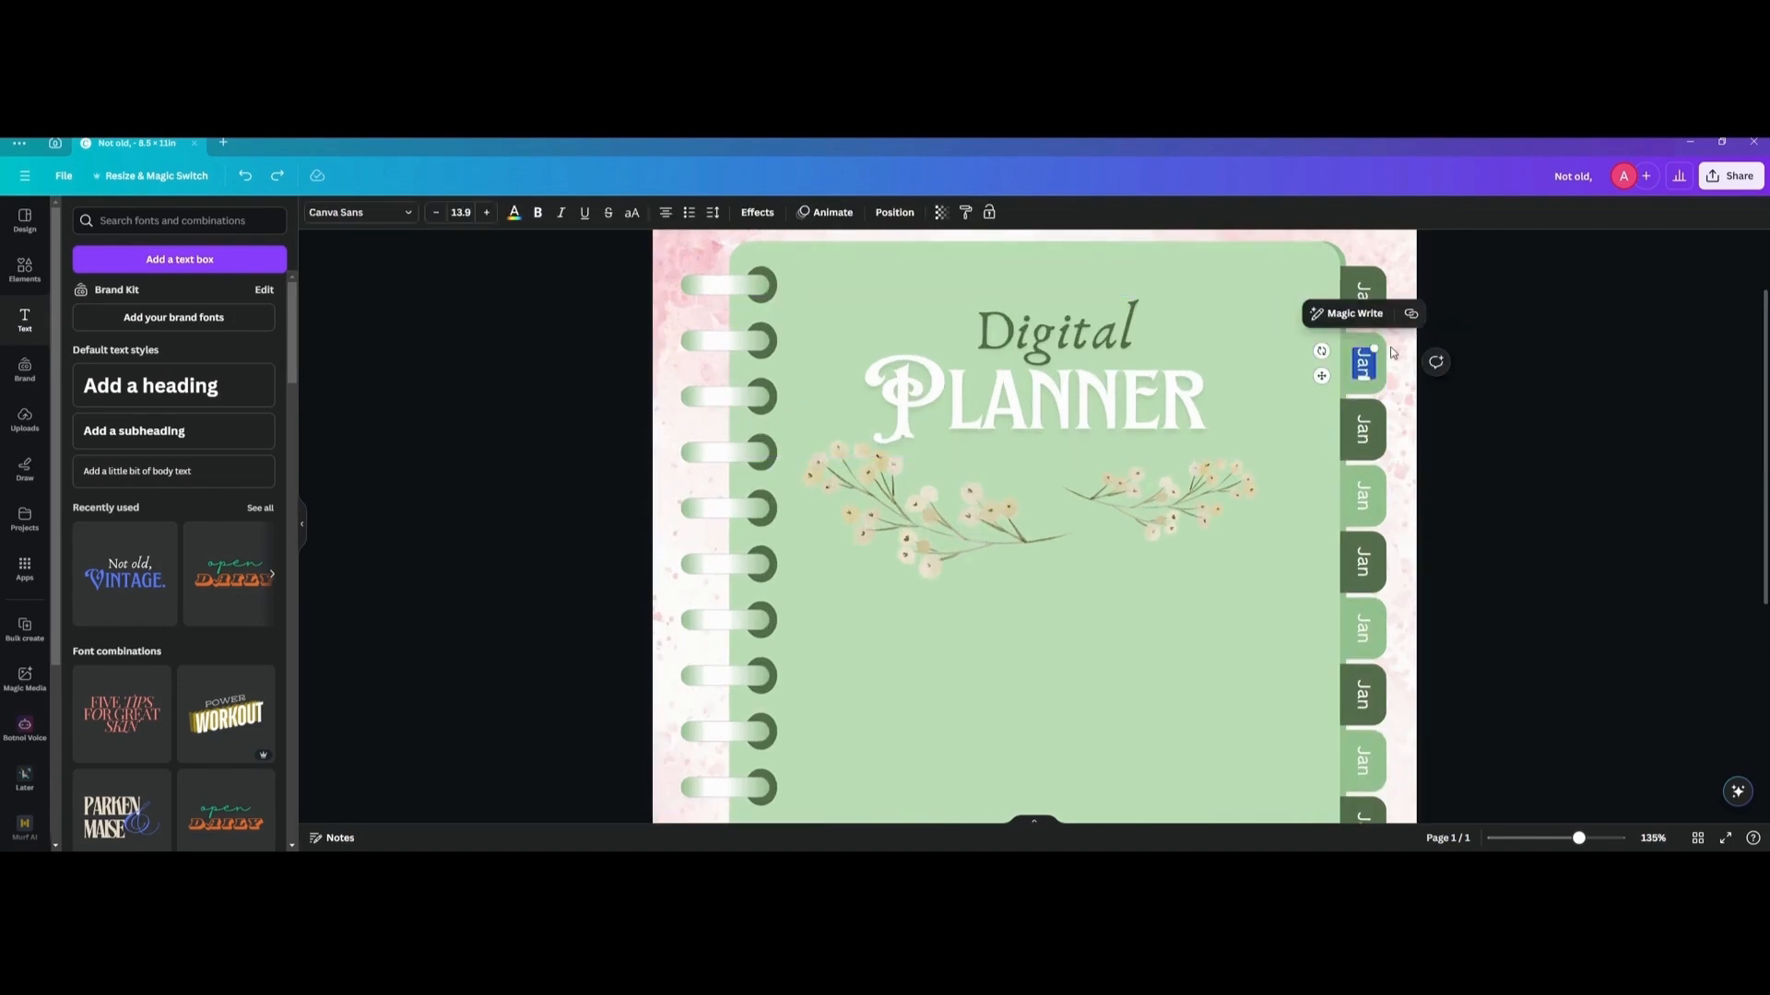
text(Feb)
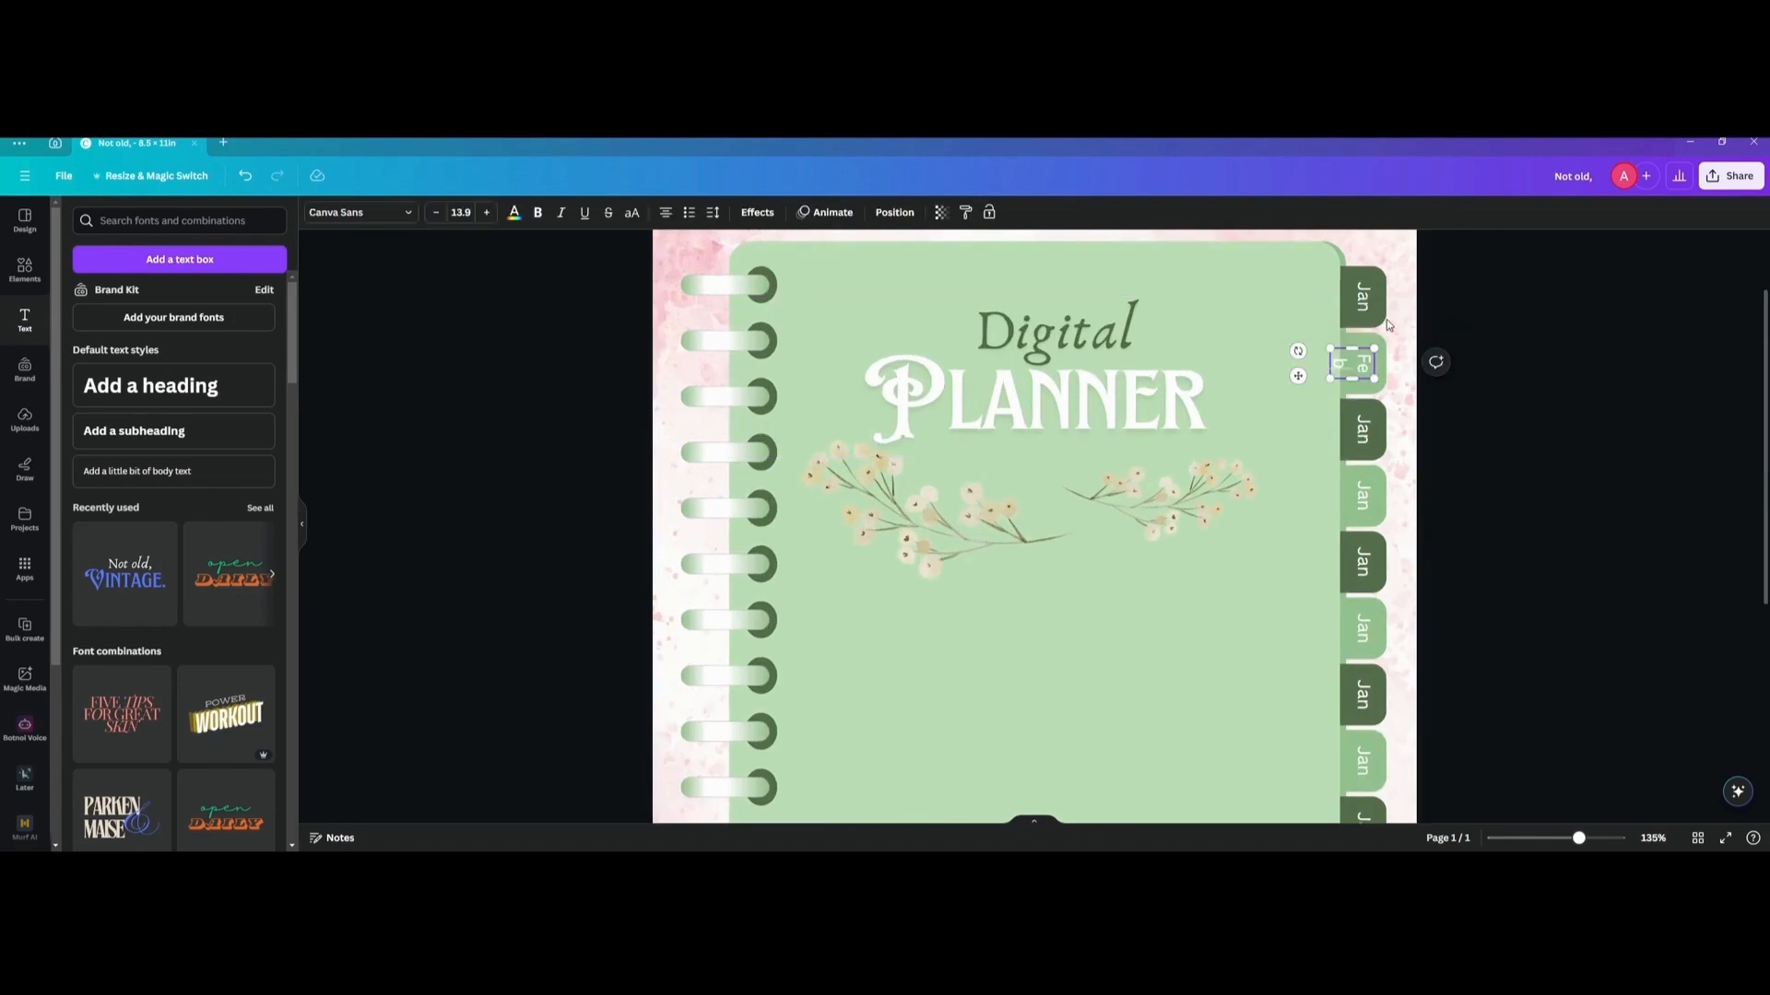
drag(1352, 379, 1355, 389)
click(1393, 376)
click(1365, 362)
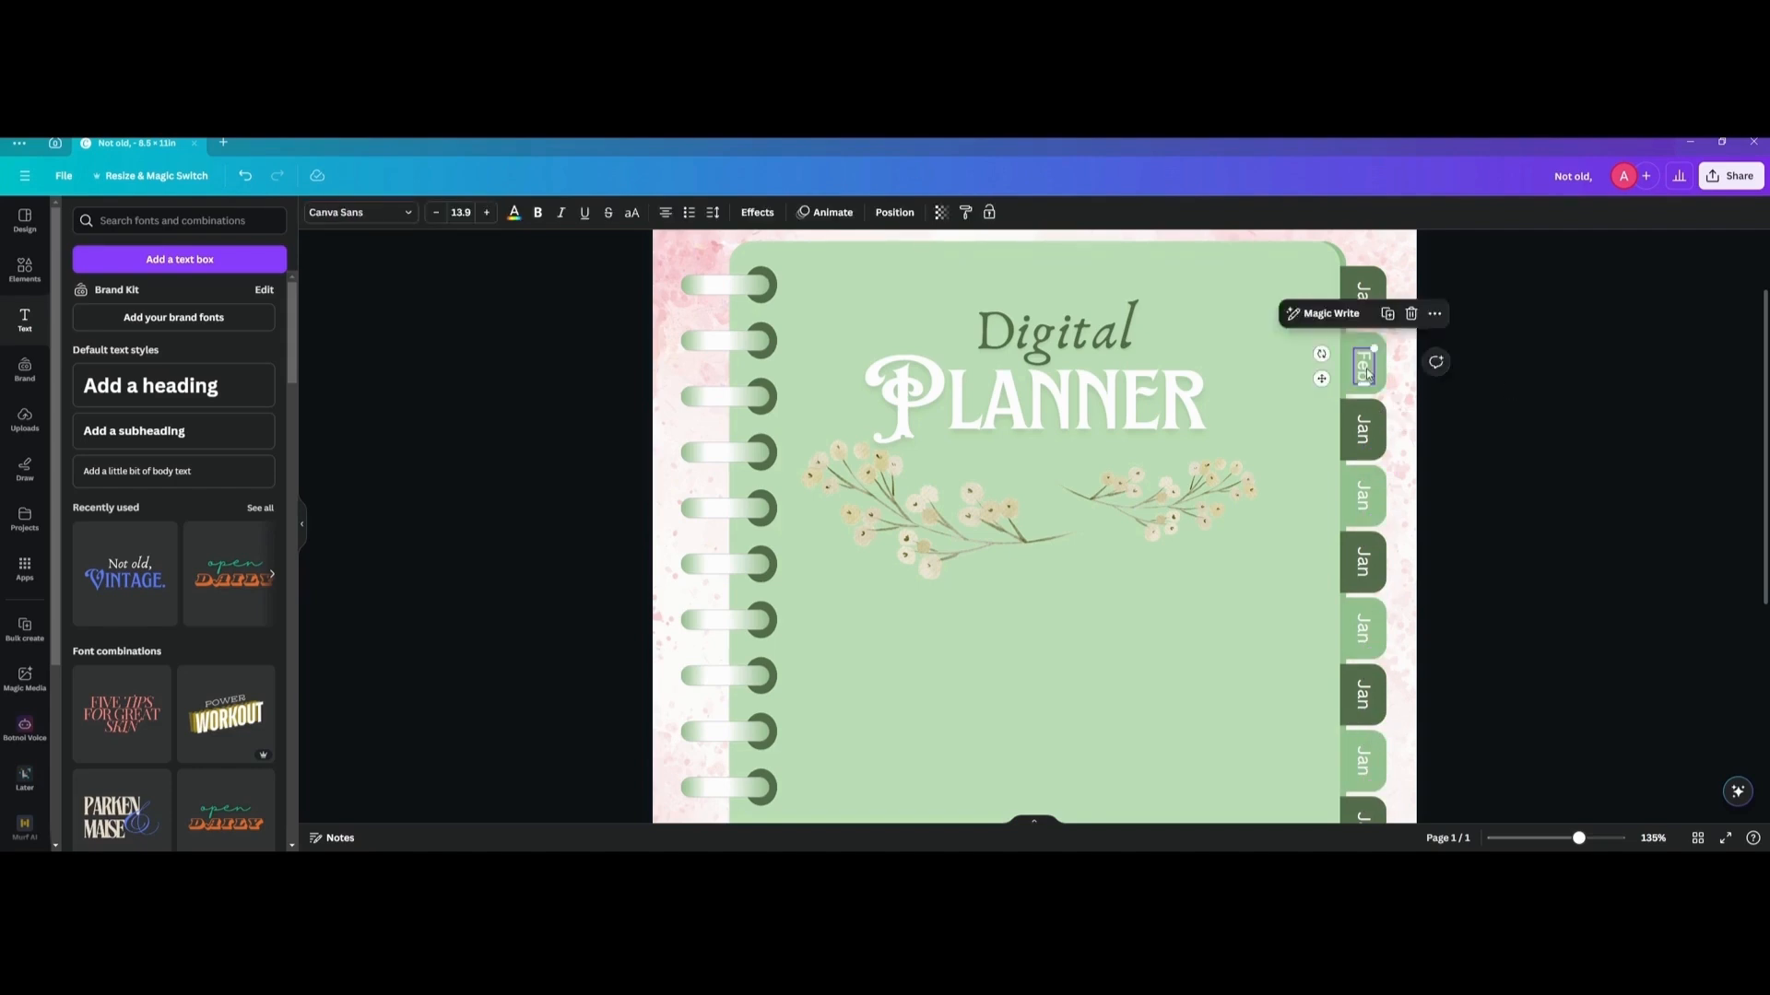
Change the third tab's label to "Mar" and widen its text box so the word fits on one line.
double_click(1364, 440)
double_click(1363, 443)
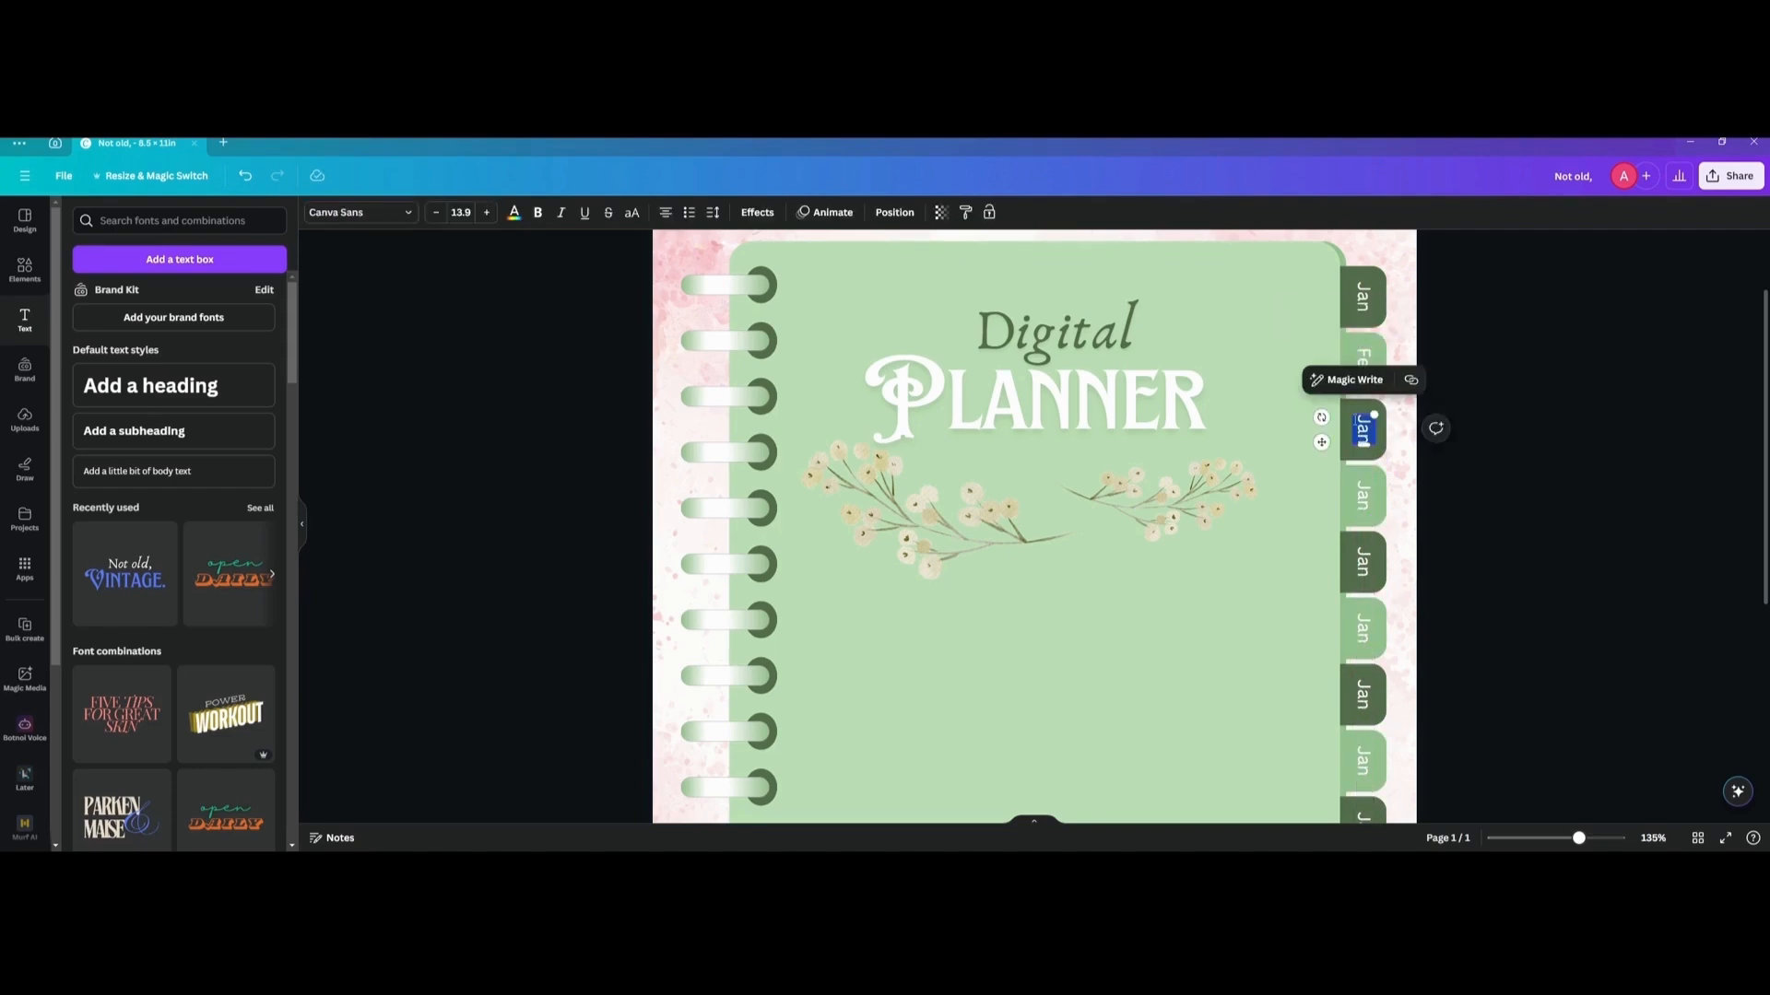
text(Ma)
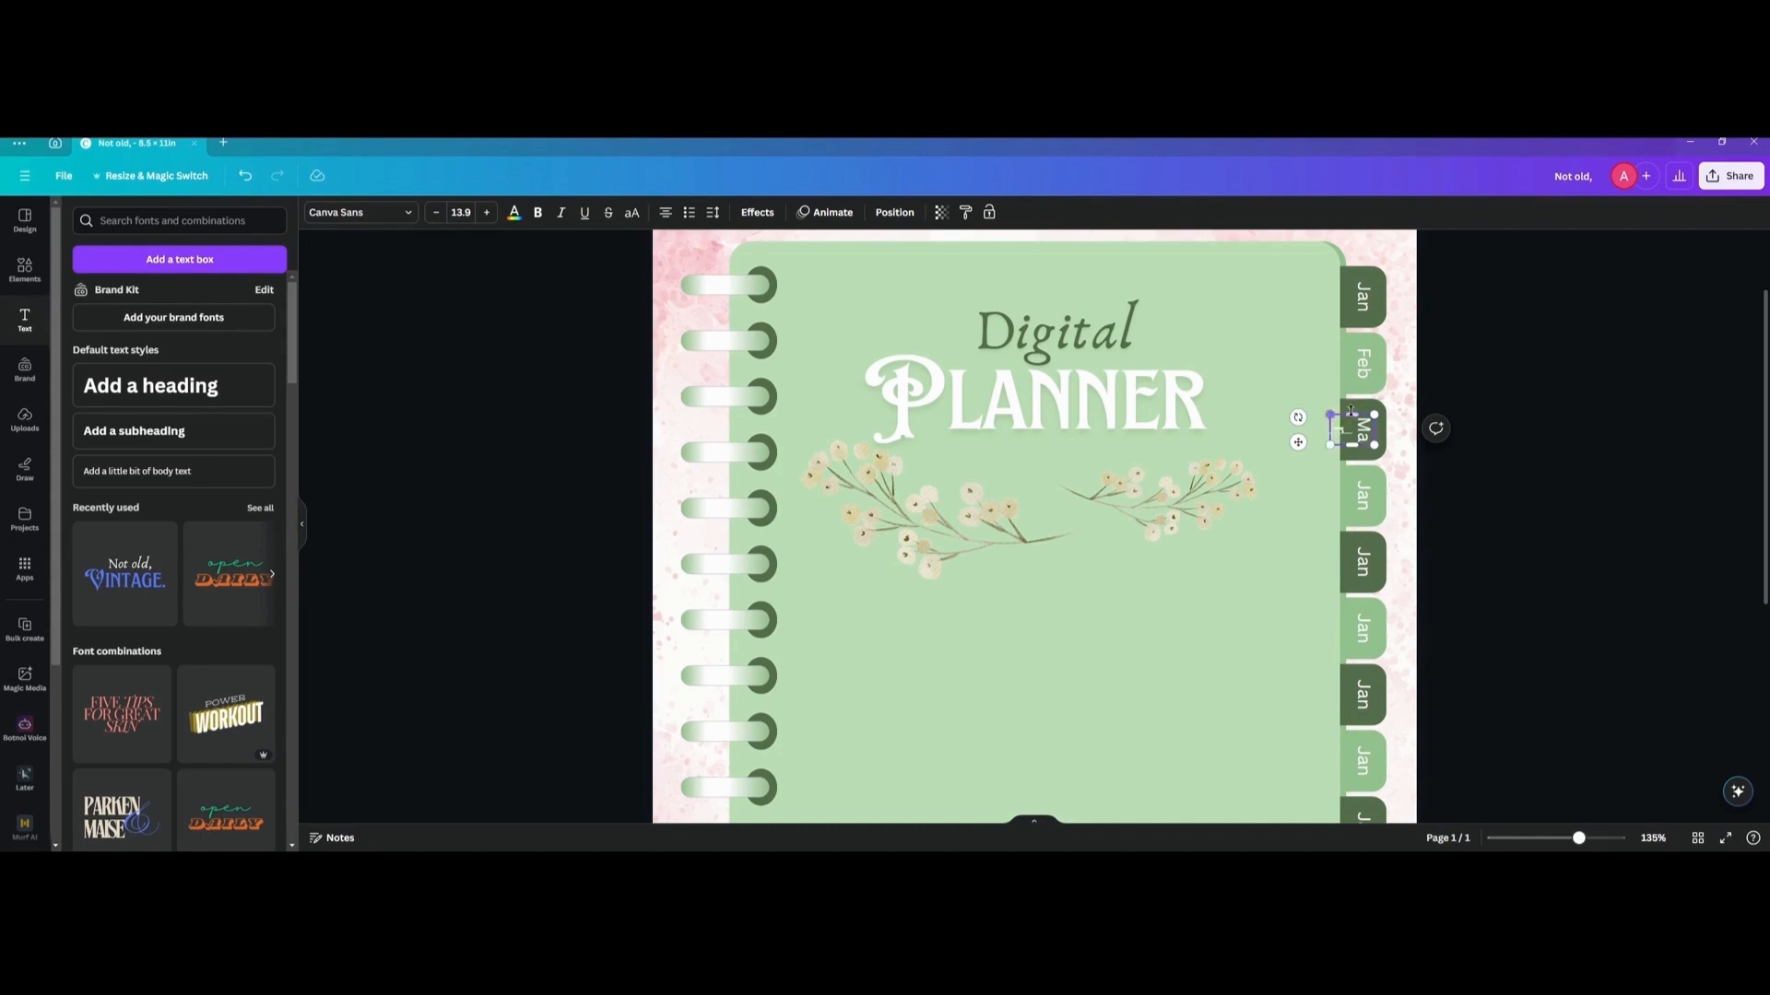
drag(1348, 446, 1352, 452)
click(1420, 428)
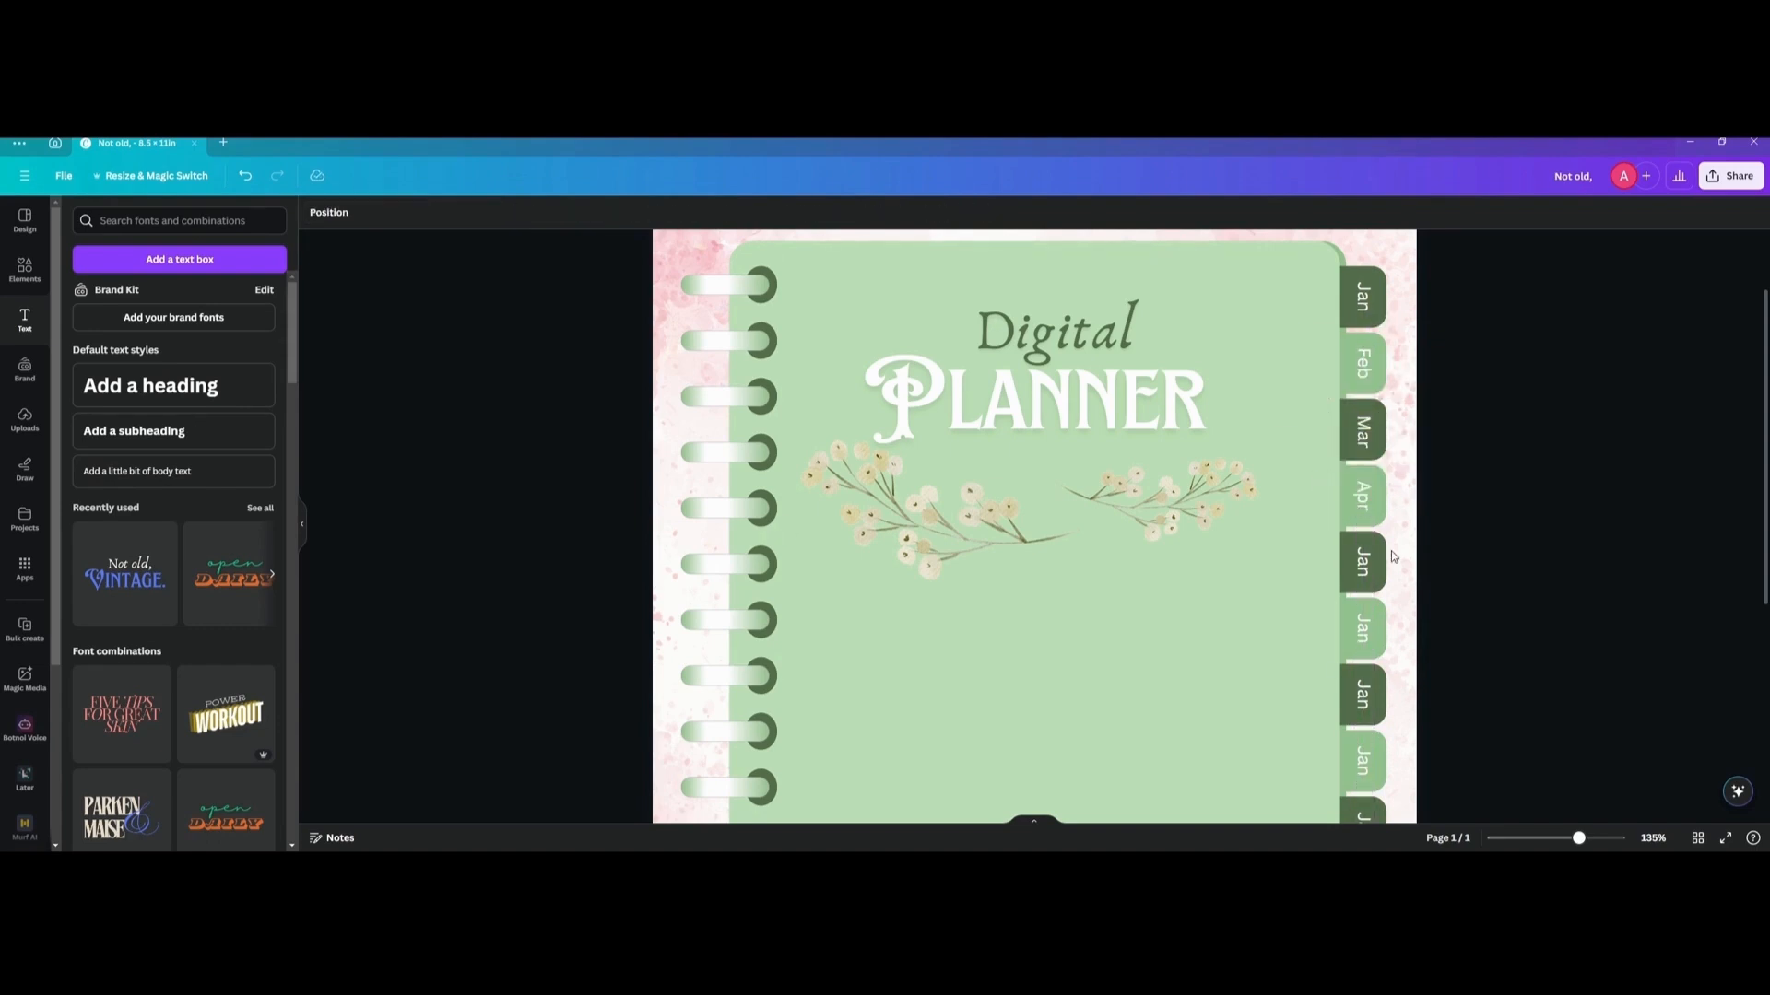
Relabel the remaining tabs downward as Apr, May, Jun, Jul, Aug, Sep, Oct, Nov and Dec, each on one line.
double_click(1362, 563)
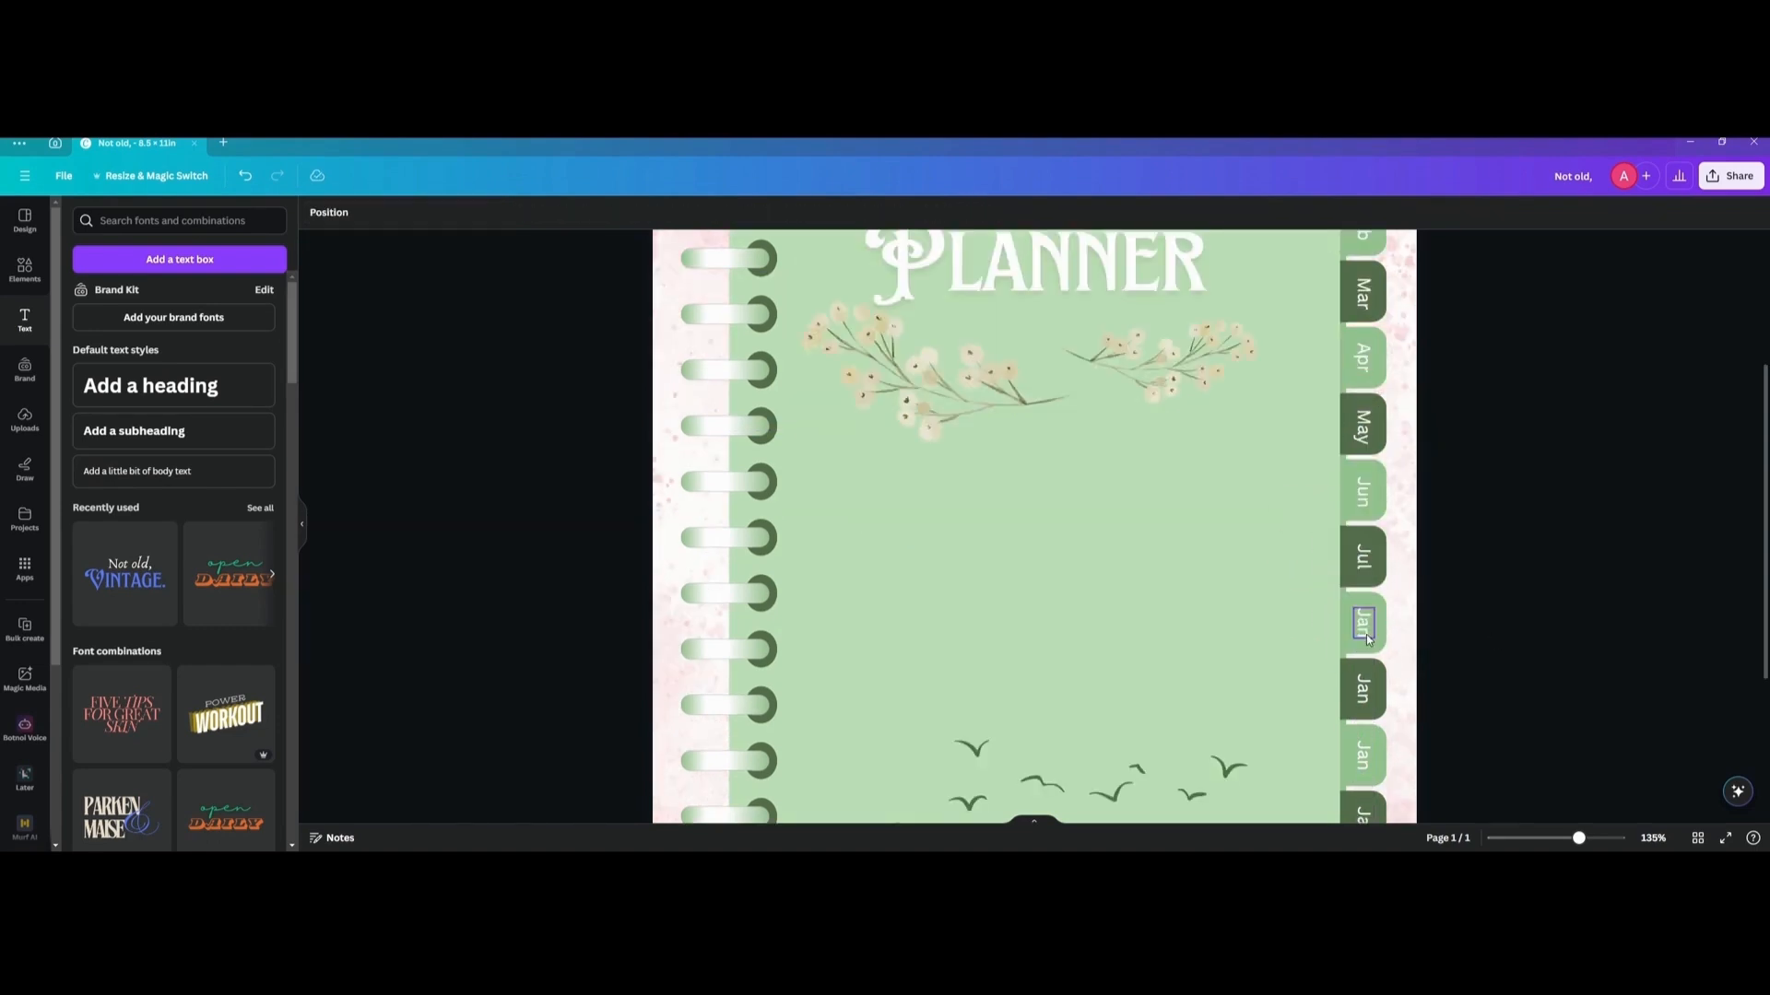
double_click(1364, 634)
text(Sep)
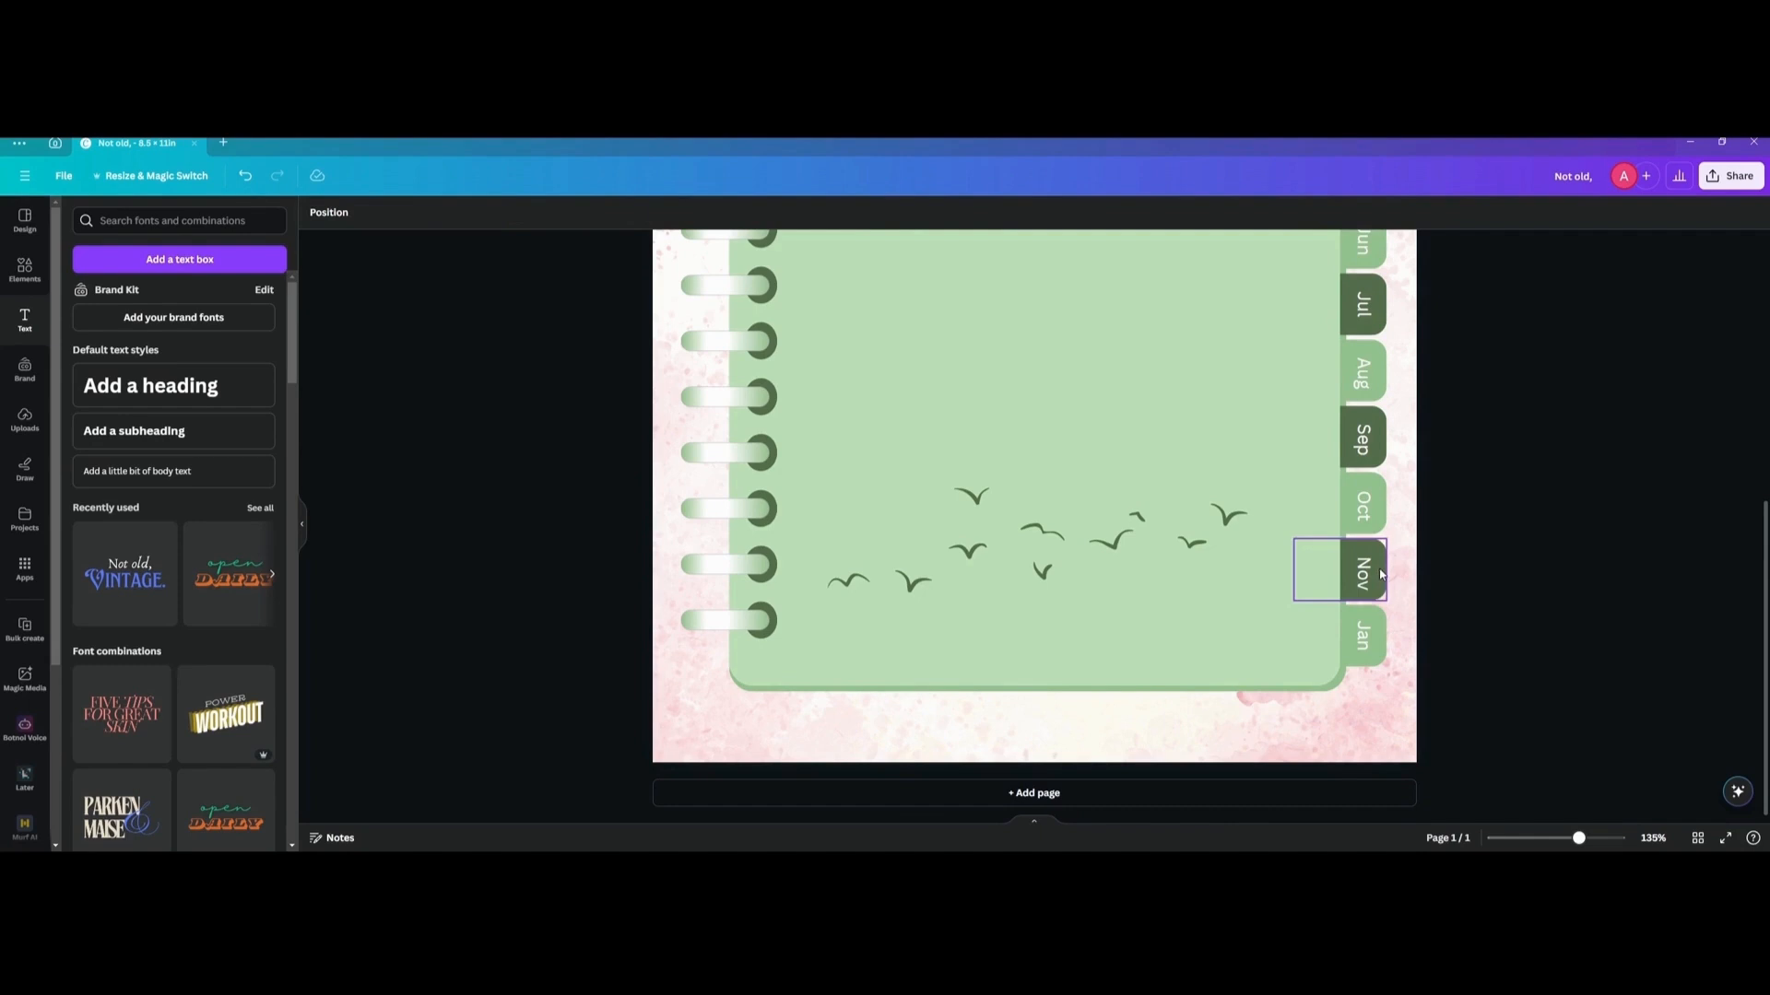
double_click(1362, 636)
text(Dec)
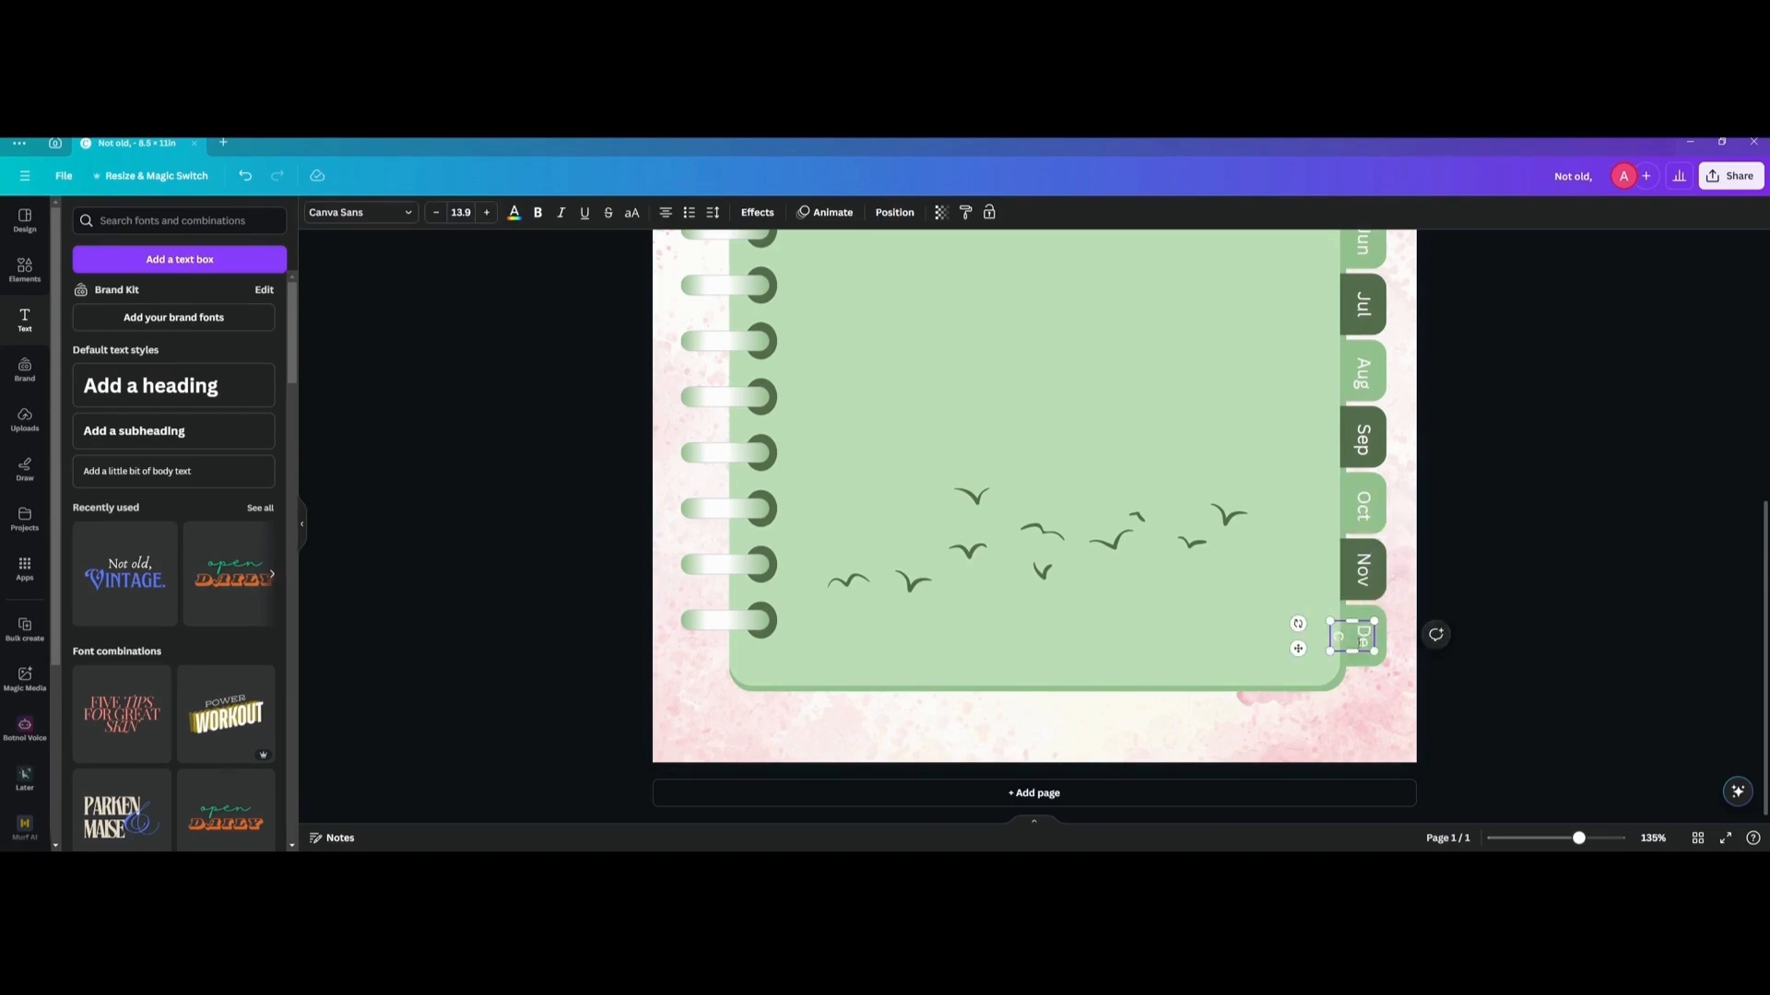
drag(1429, 771, 858, 287)
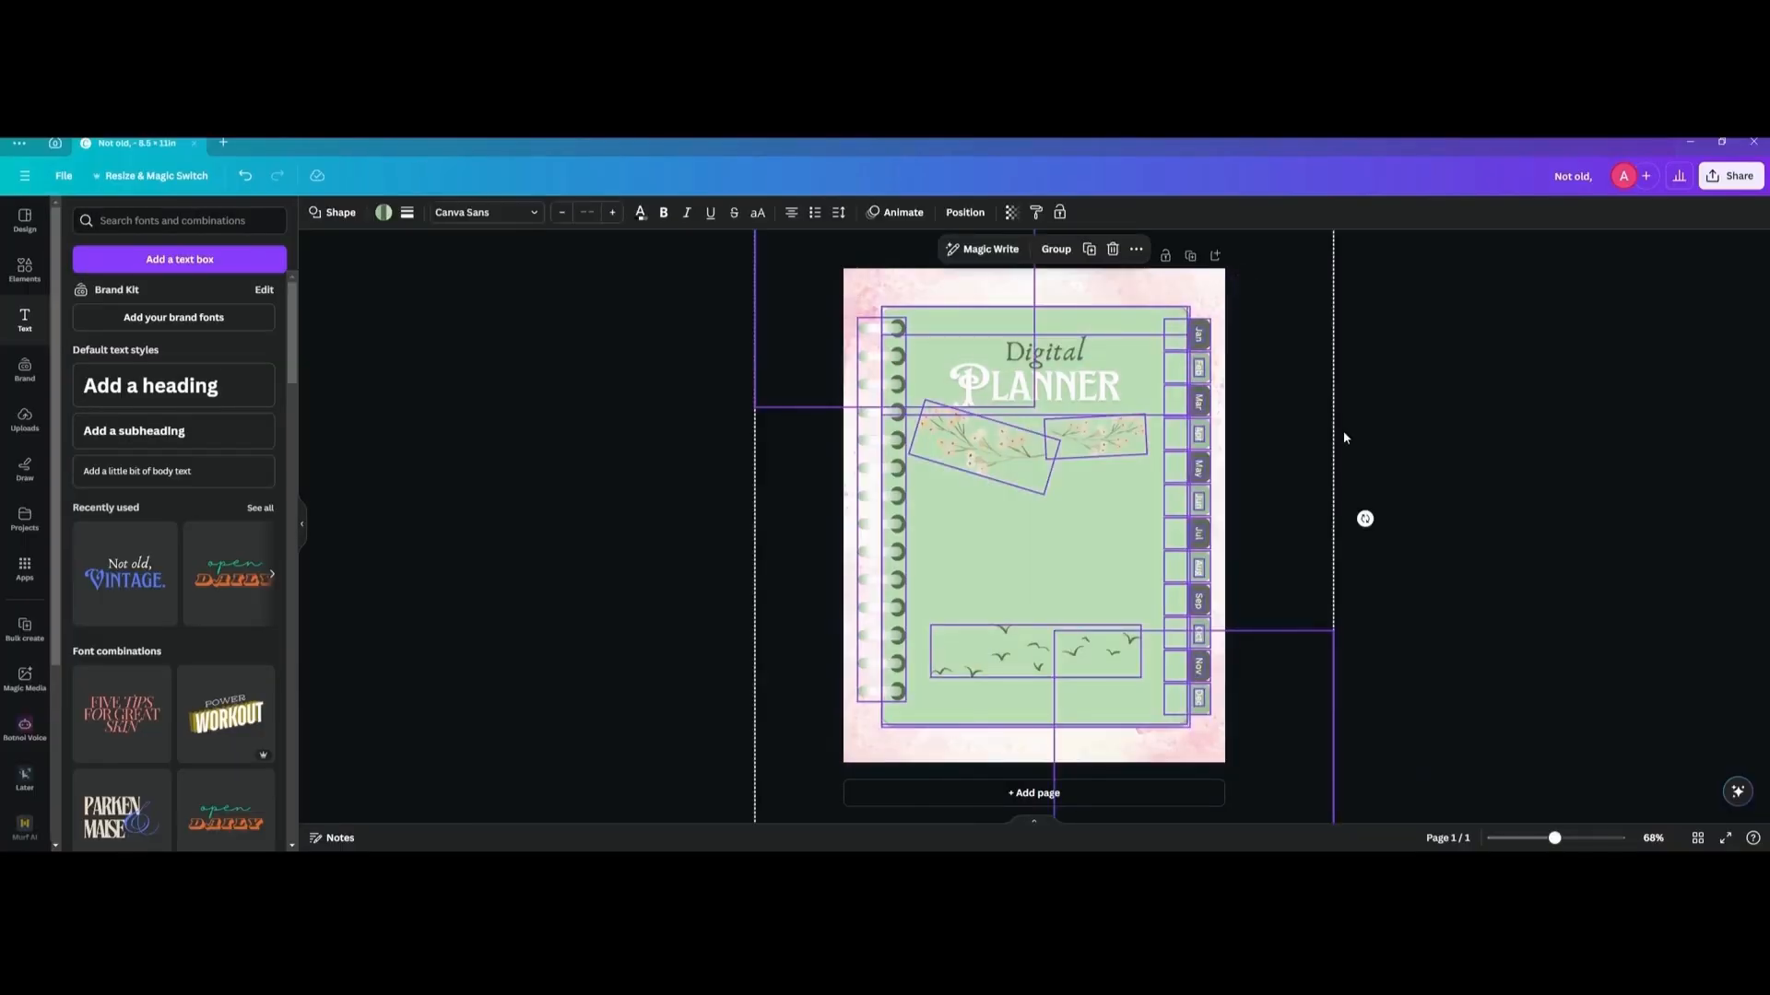
click(1344, 440)
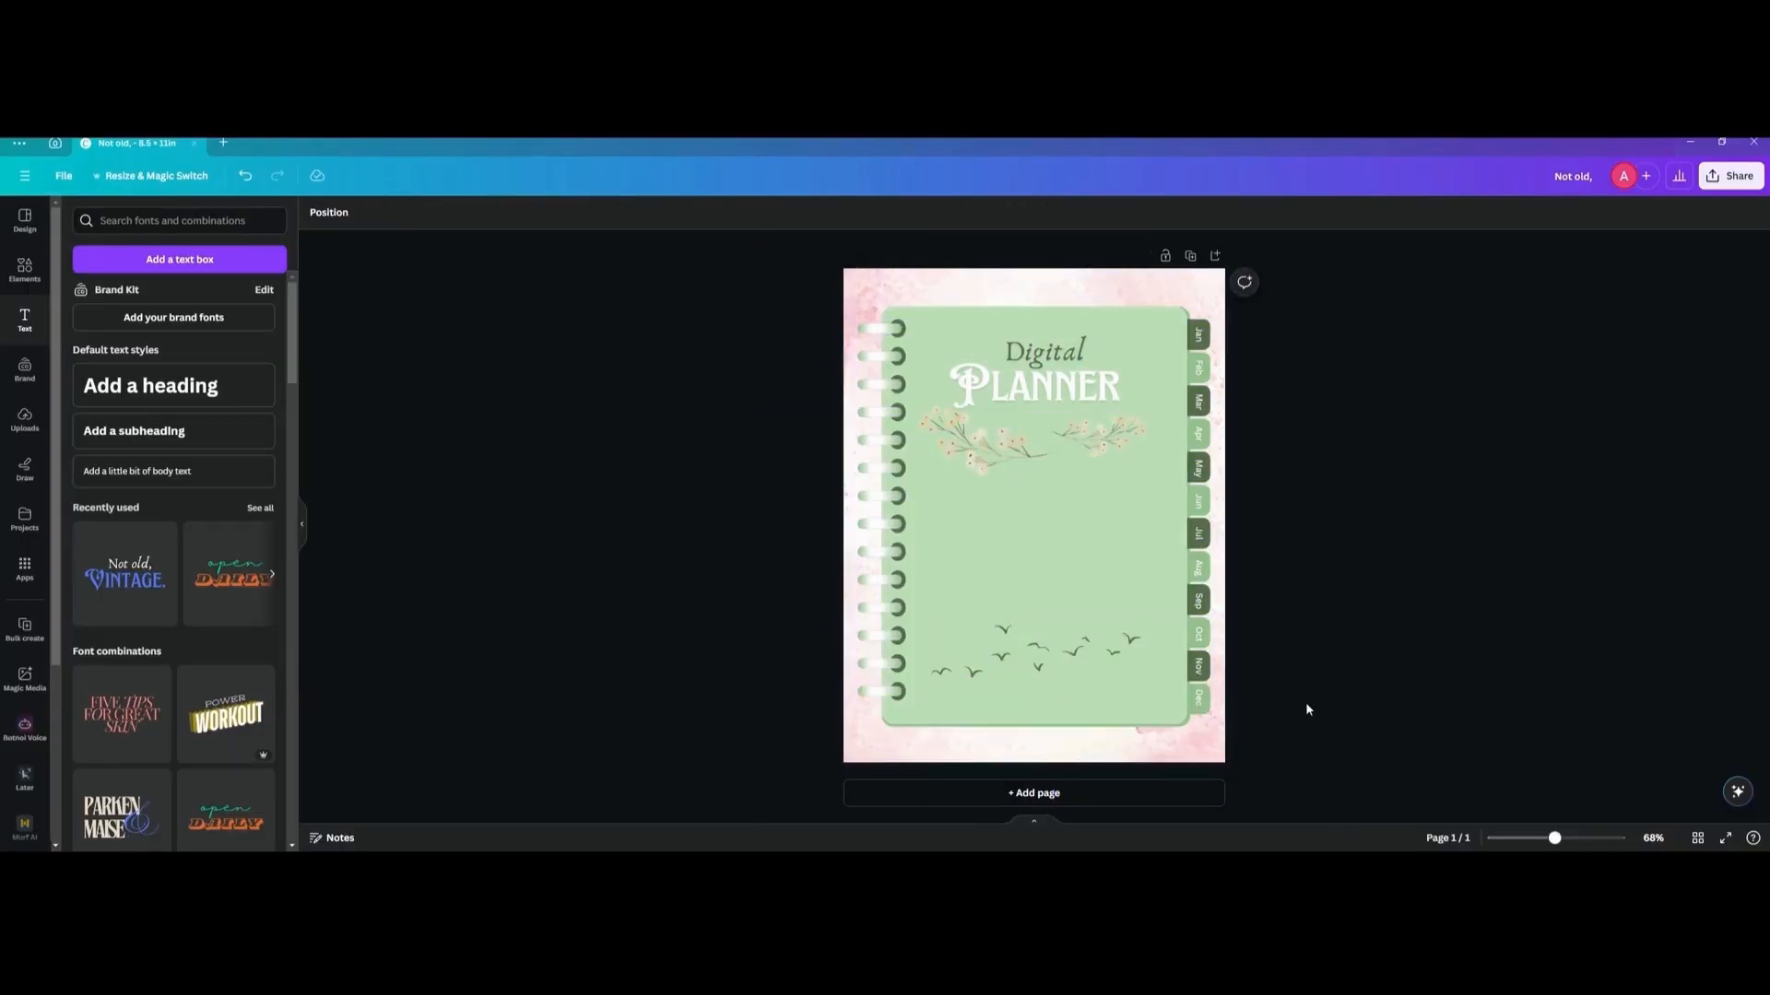
drag(1310, 756, 1197, 312)
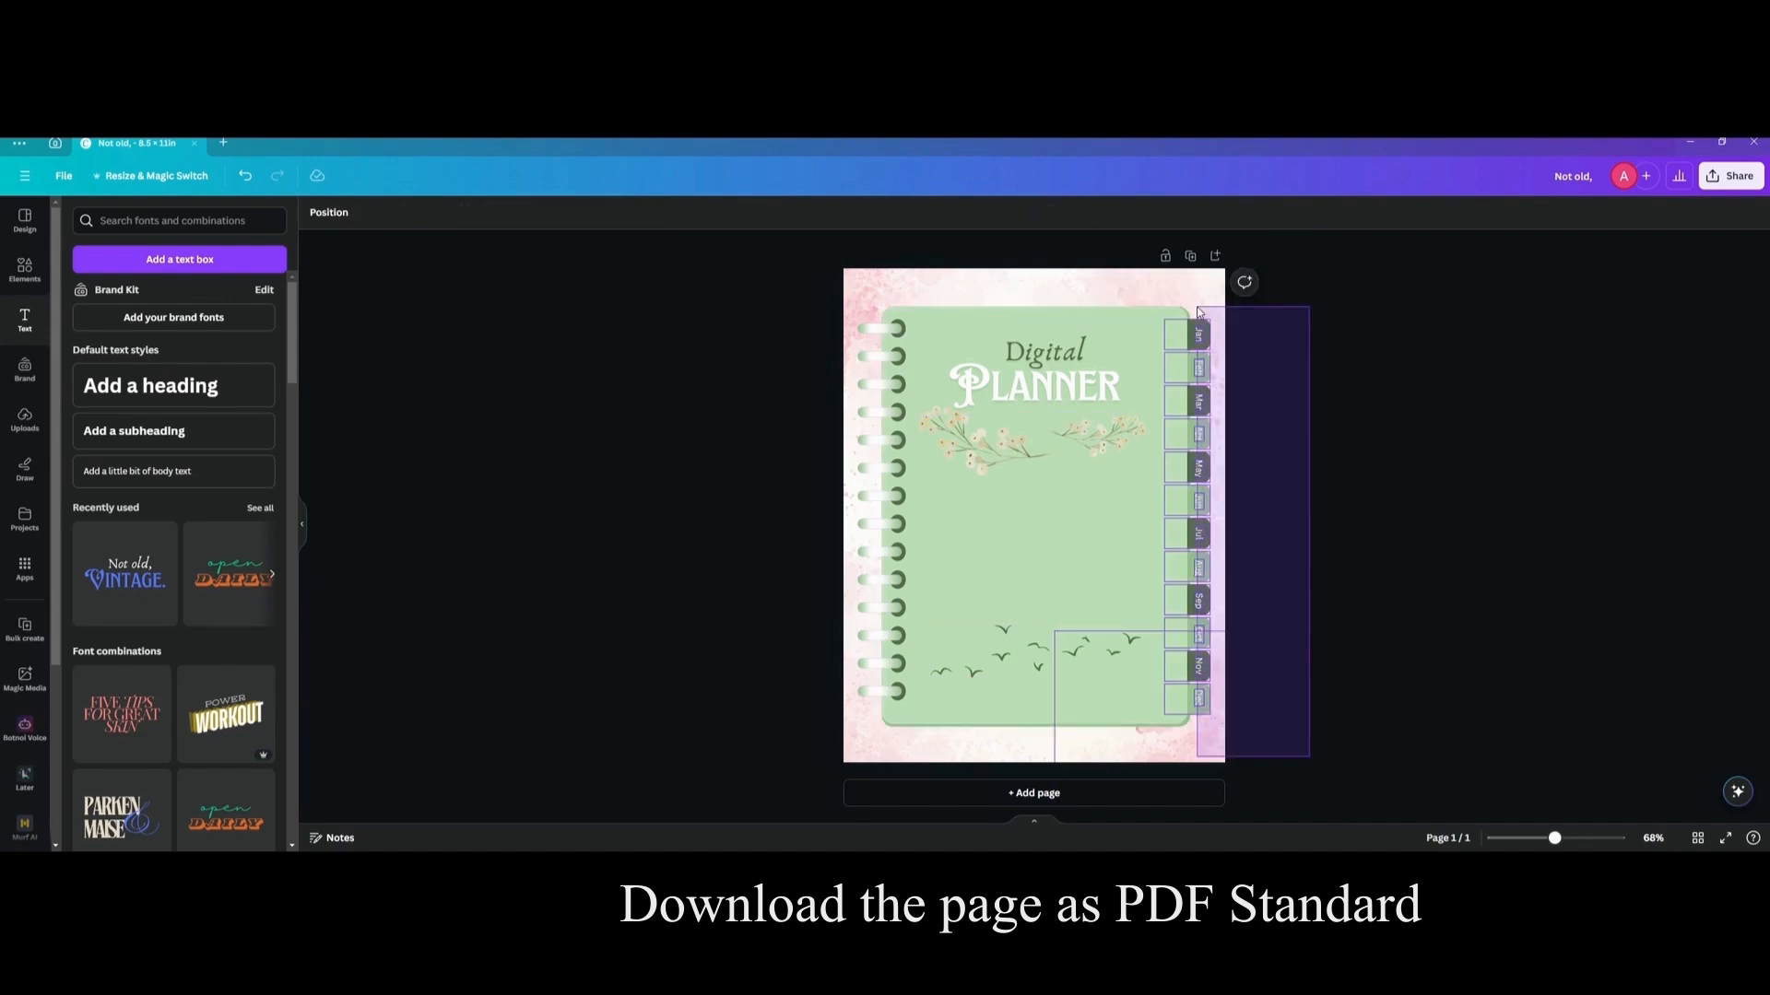
drag(1198, 312, 1198, 310)
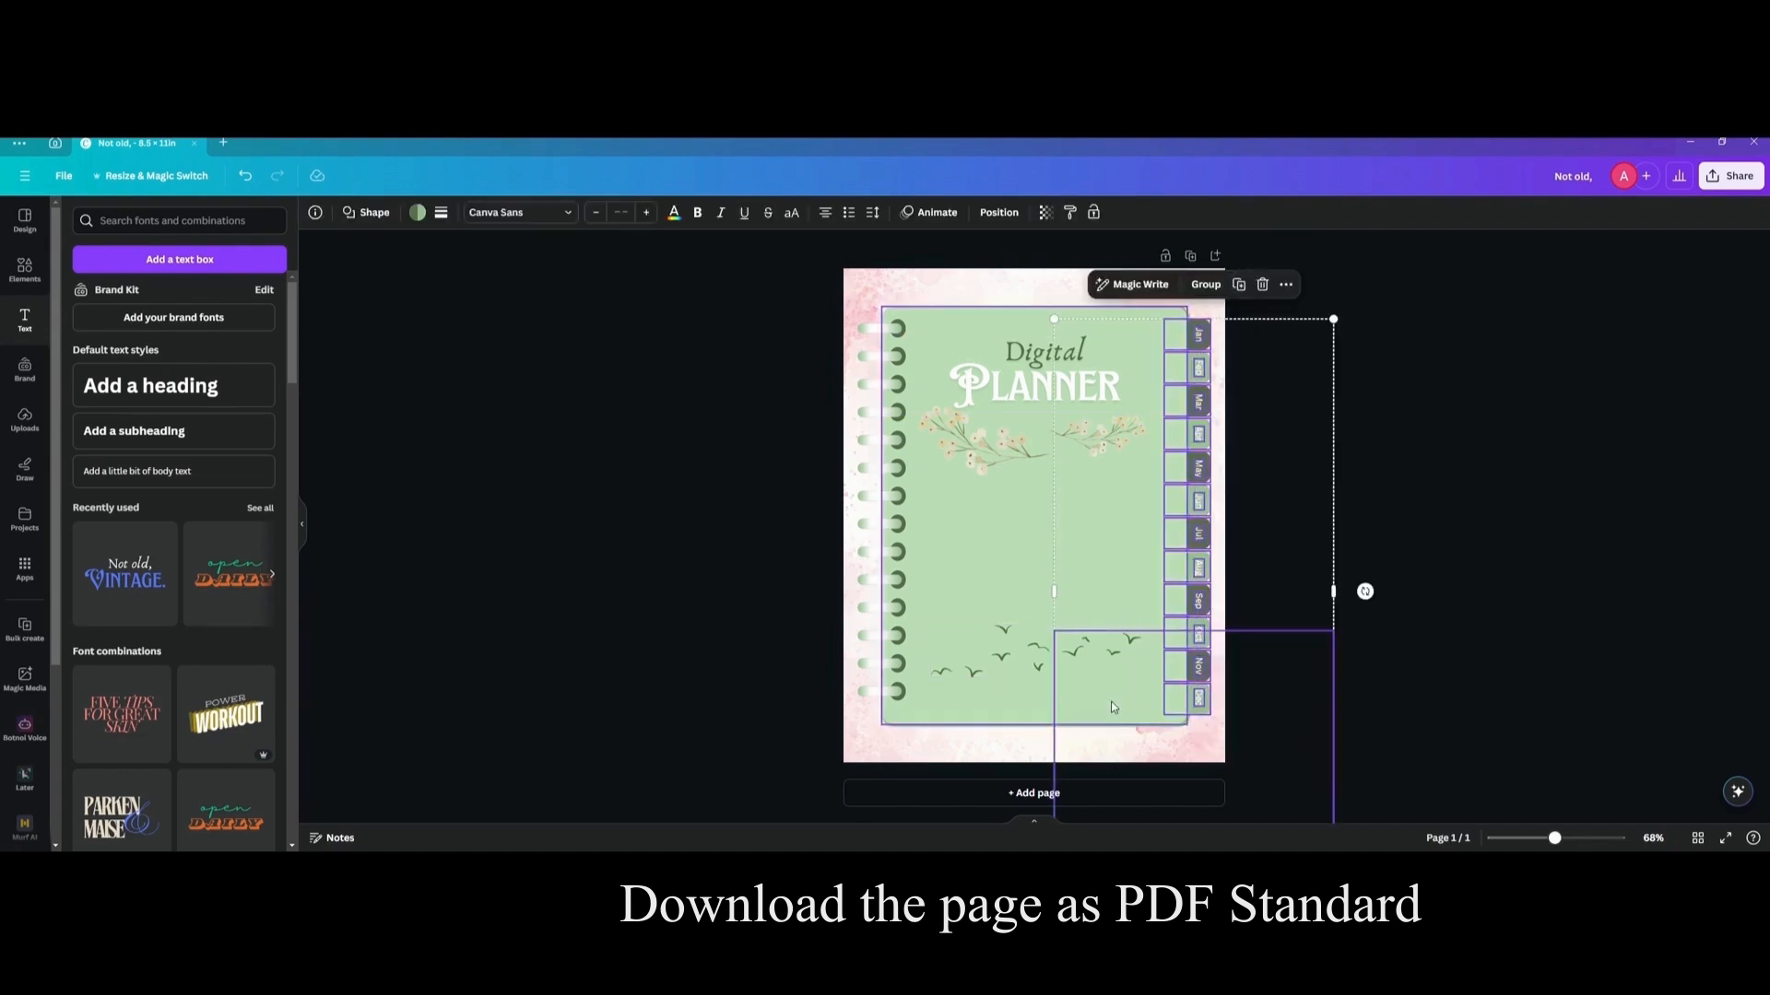
click(1197, 607)
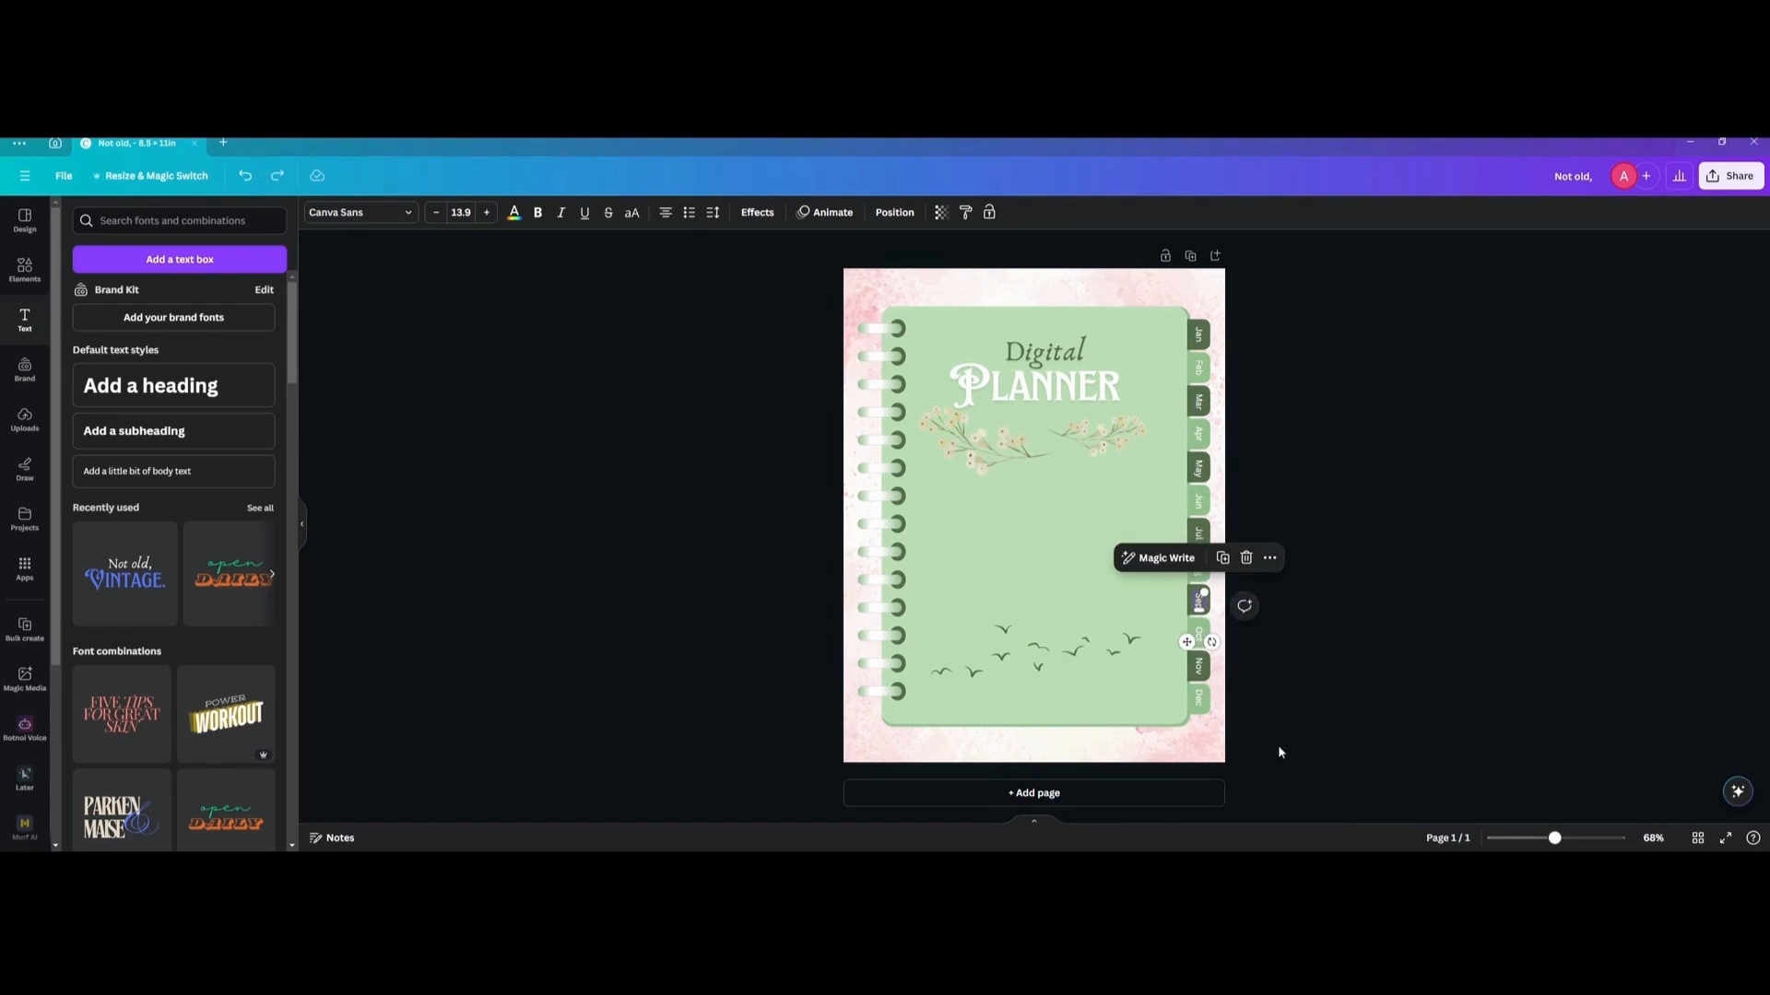
Select only the twelve tabs with their month labels and shift them together slightly left, further behind the notebook's edge.
drag(1286, 772, 1189, 314)
shift+click(1215, 668)
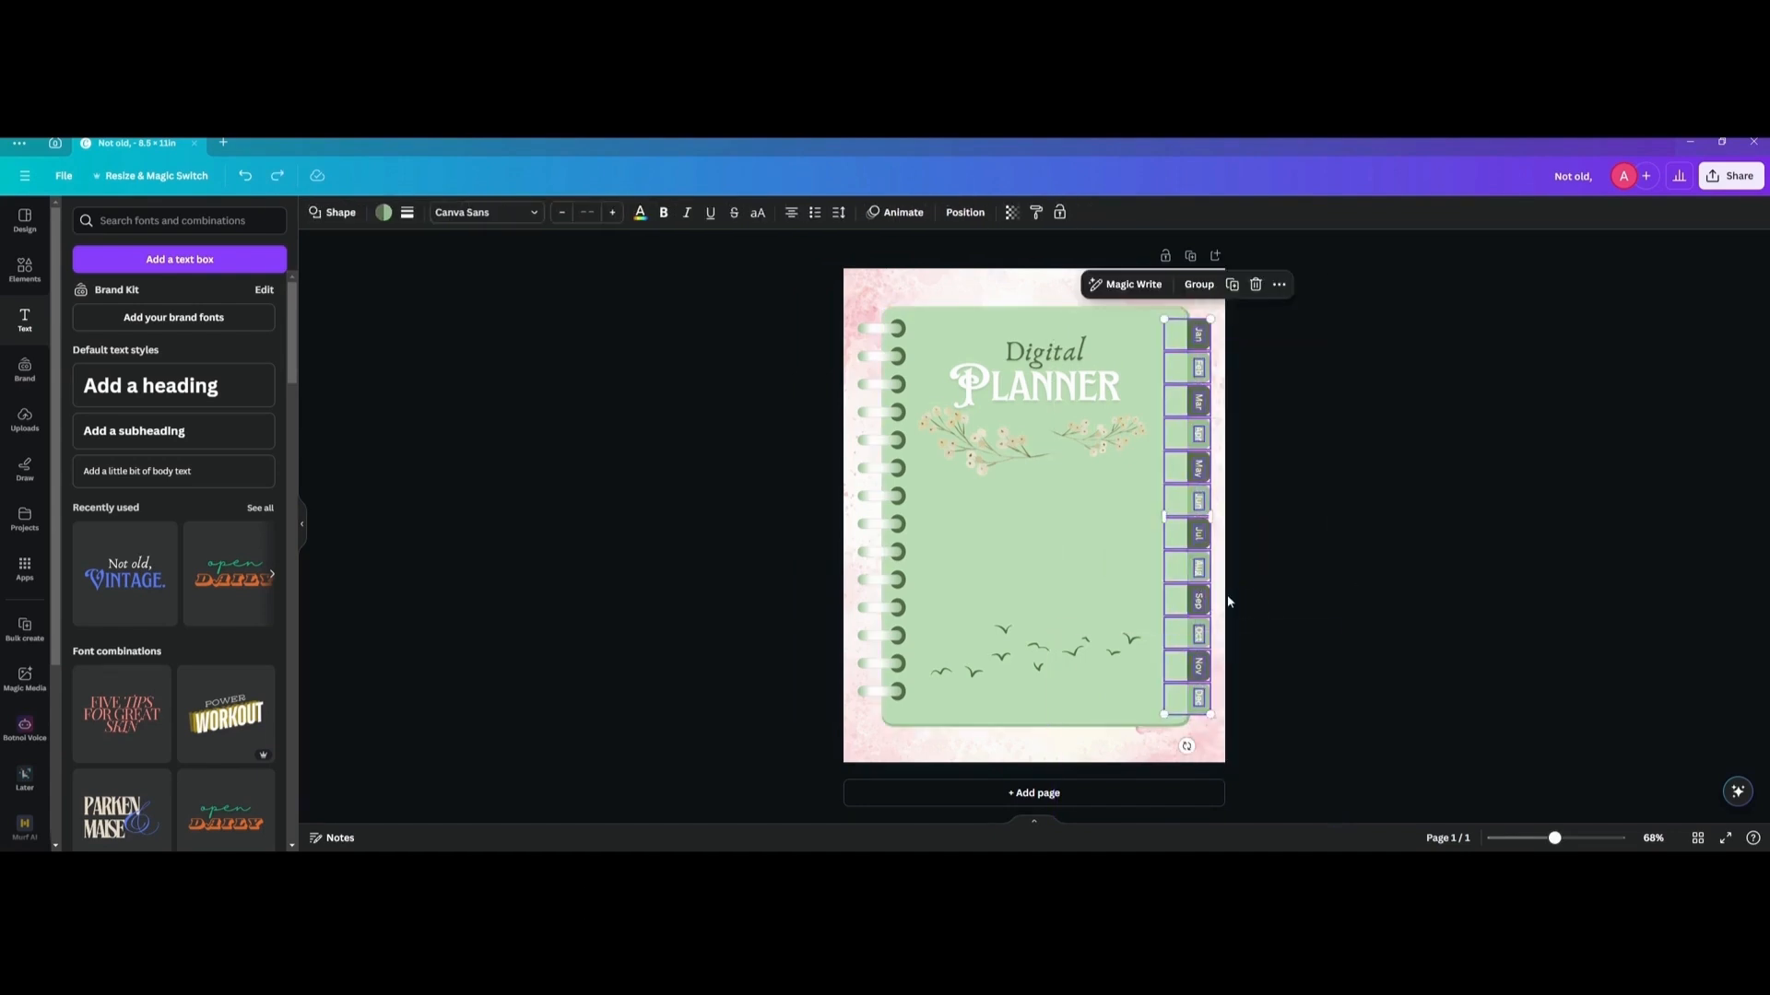
drag(1201, 600, 1192, 600)
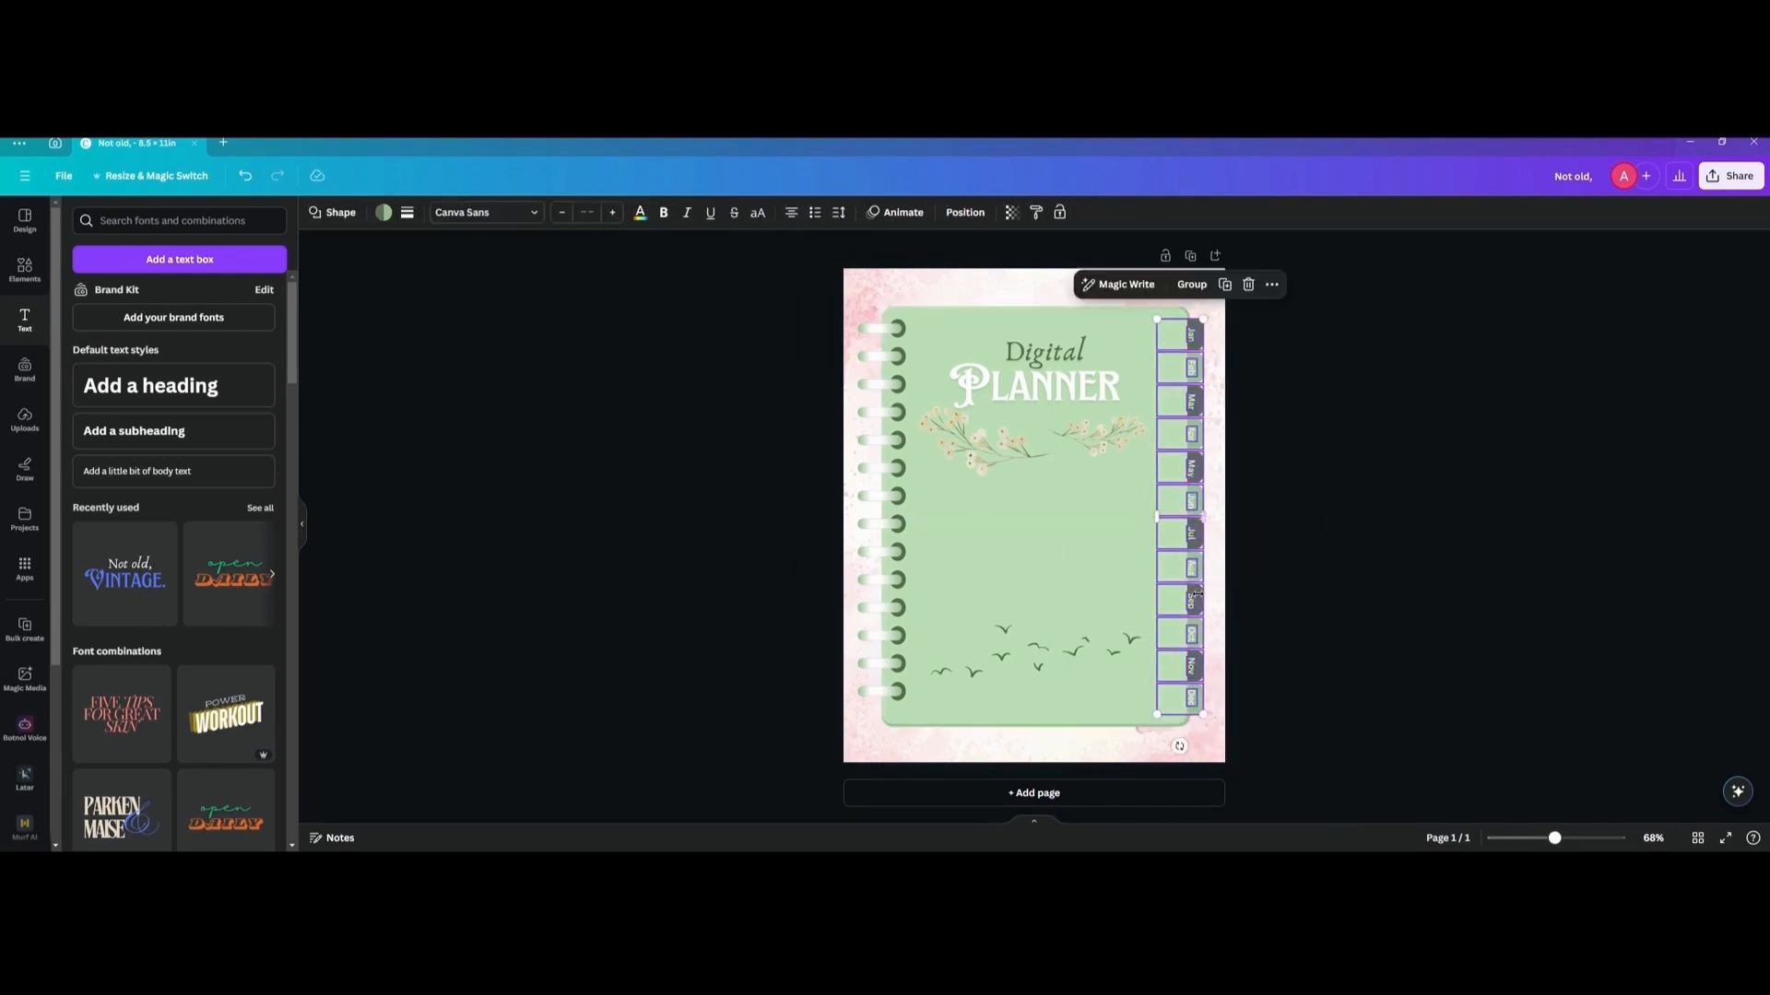
scroll(1241, 375, up, 1)
scroll(1241, 375, up, 5)
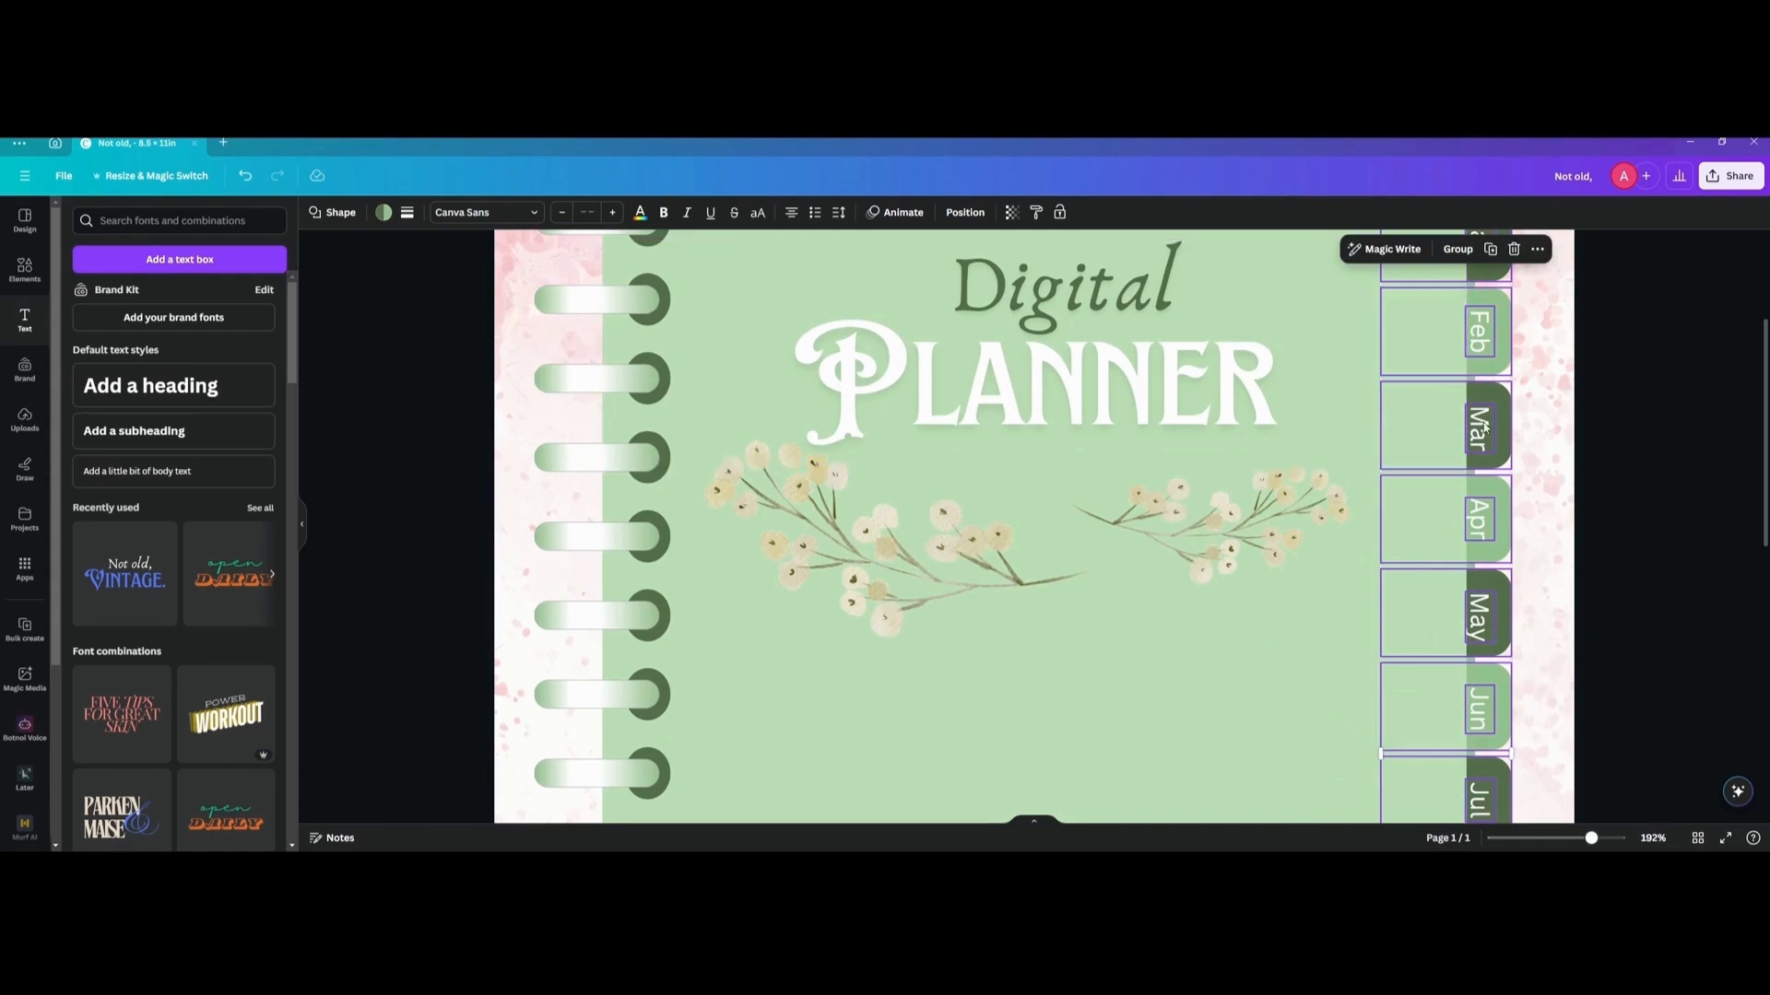
scroll(1488, 420, down, 5)
click(1383, 467)
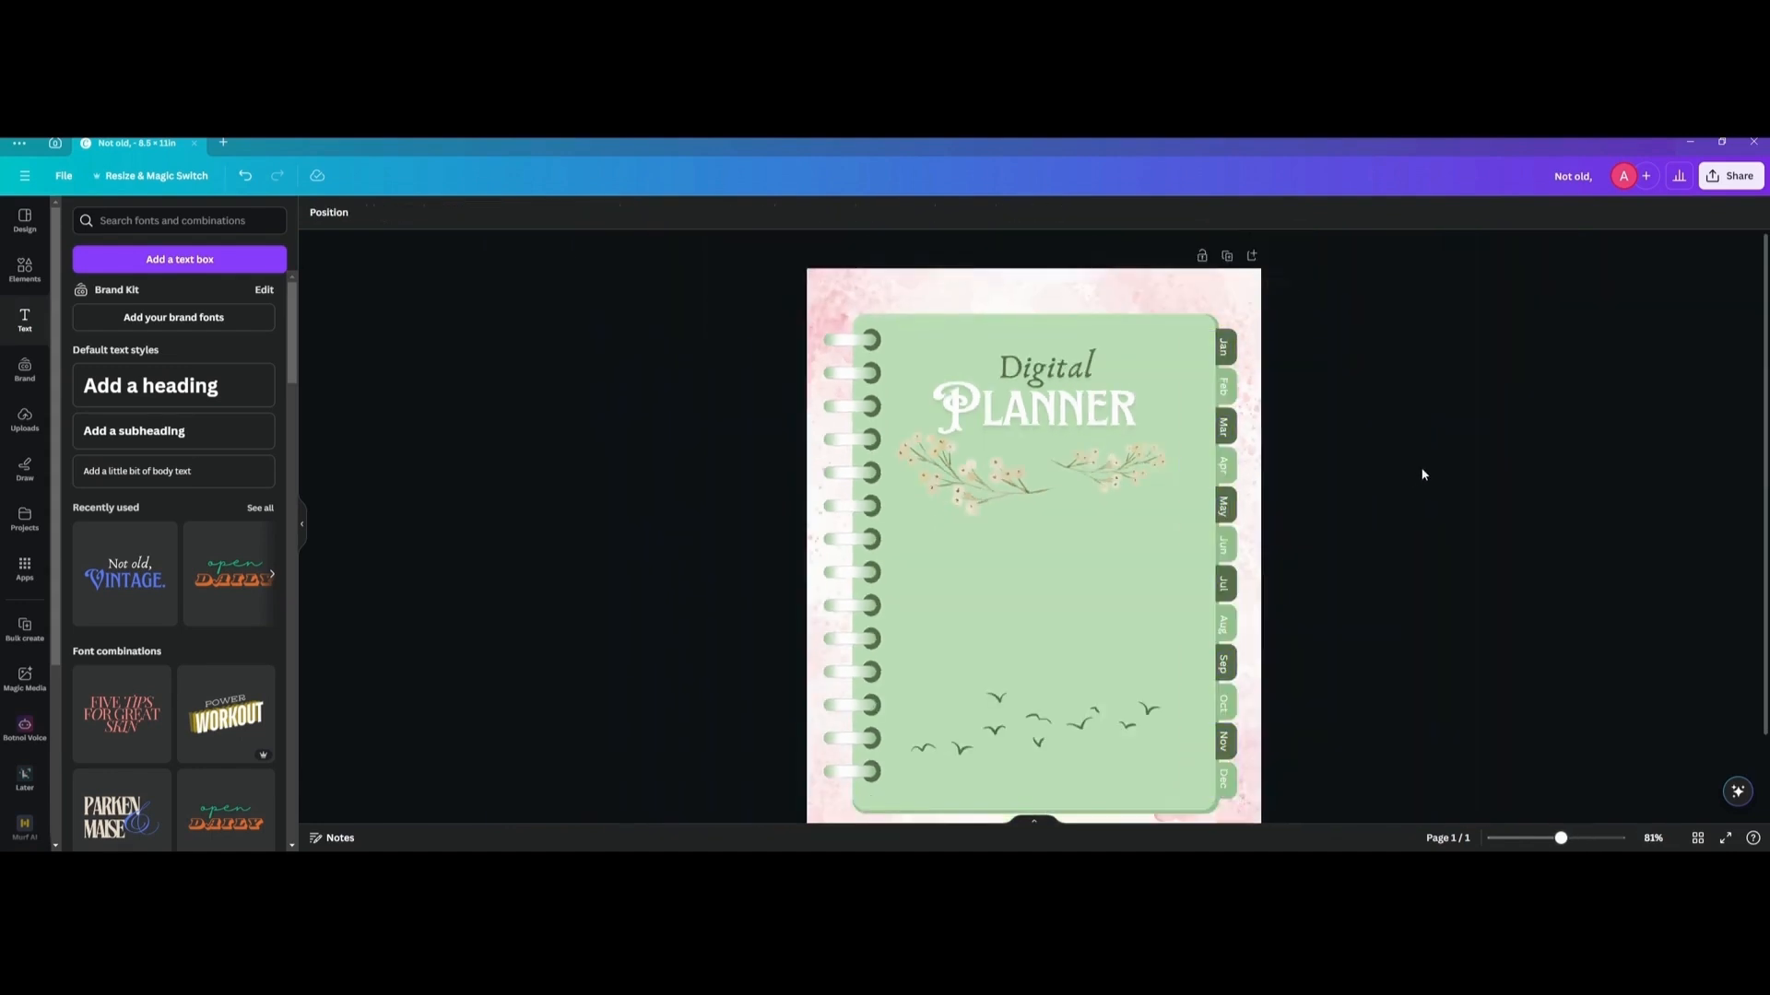
scroll(1336, 466, down, 1)
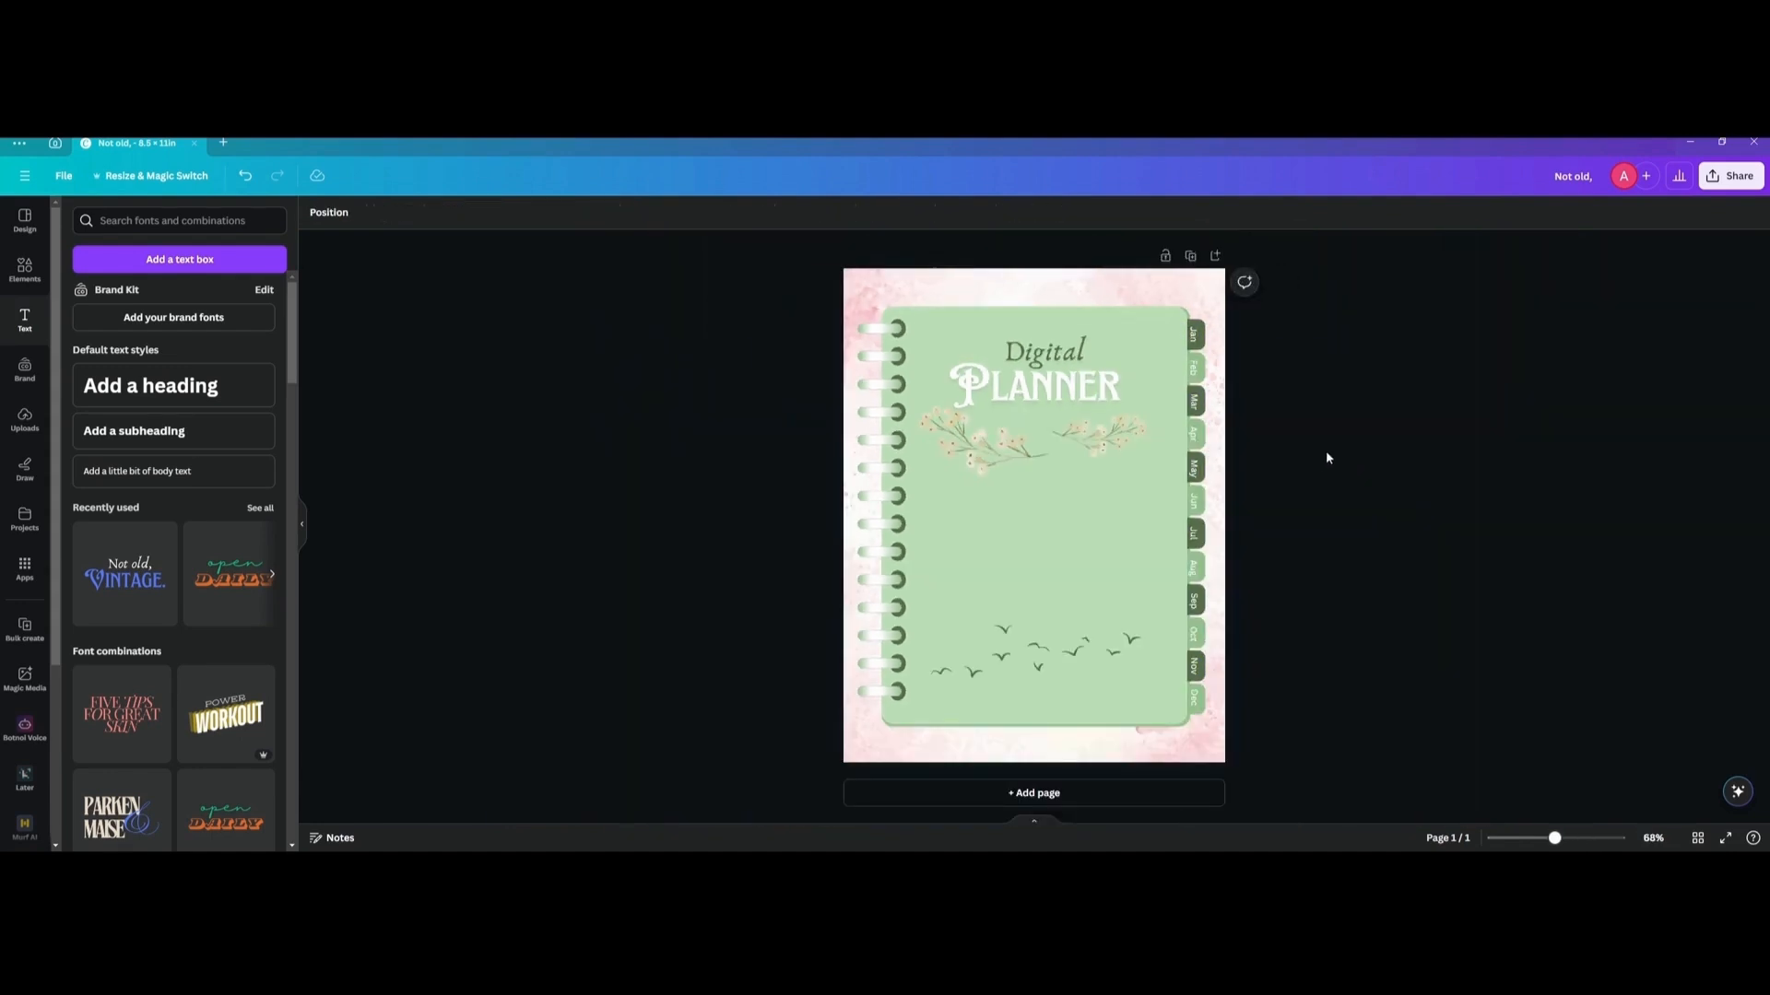